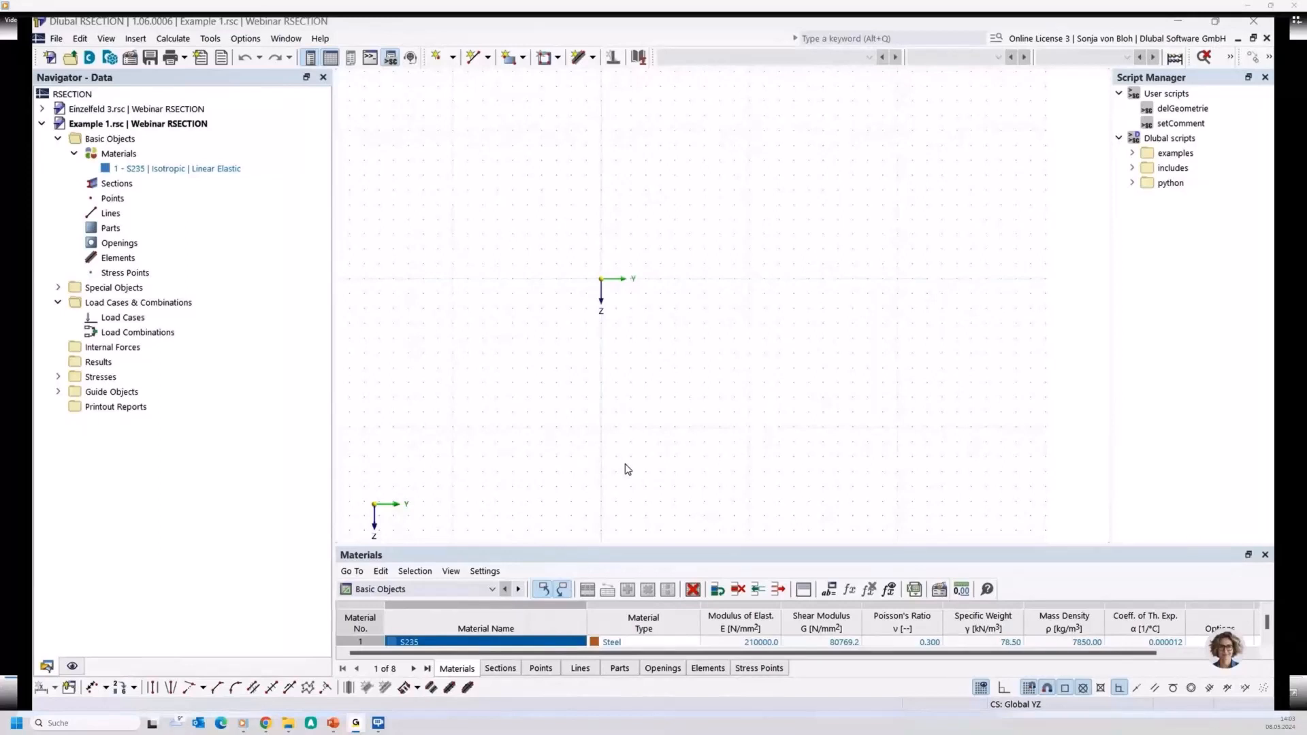
Step: Activate plastic capacity design by the Simplex method and the Effective / Steel / Aluminum section add-on with EN 1993-1-1 and EN 1993-1-5
{"action": "right_click", "coordinate": [123, 139]}
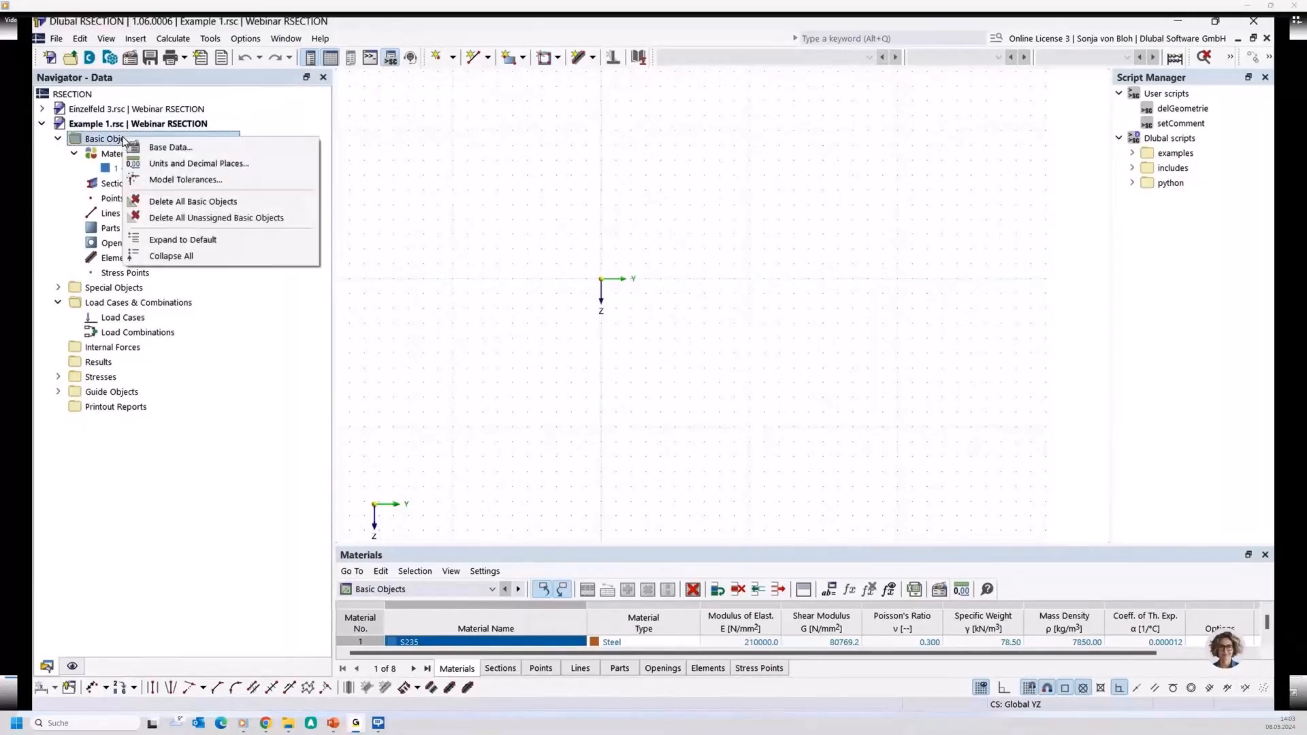
{"action": "left_click", "coordinate": [172, 149]}
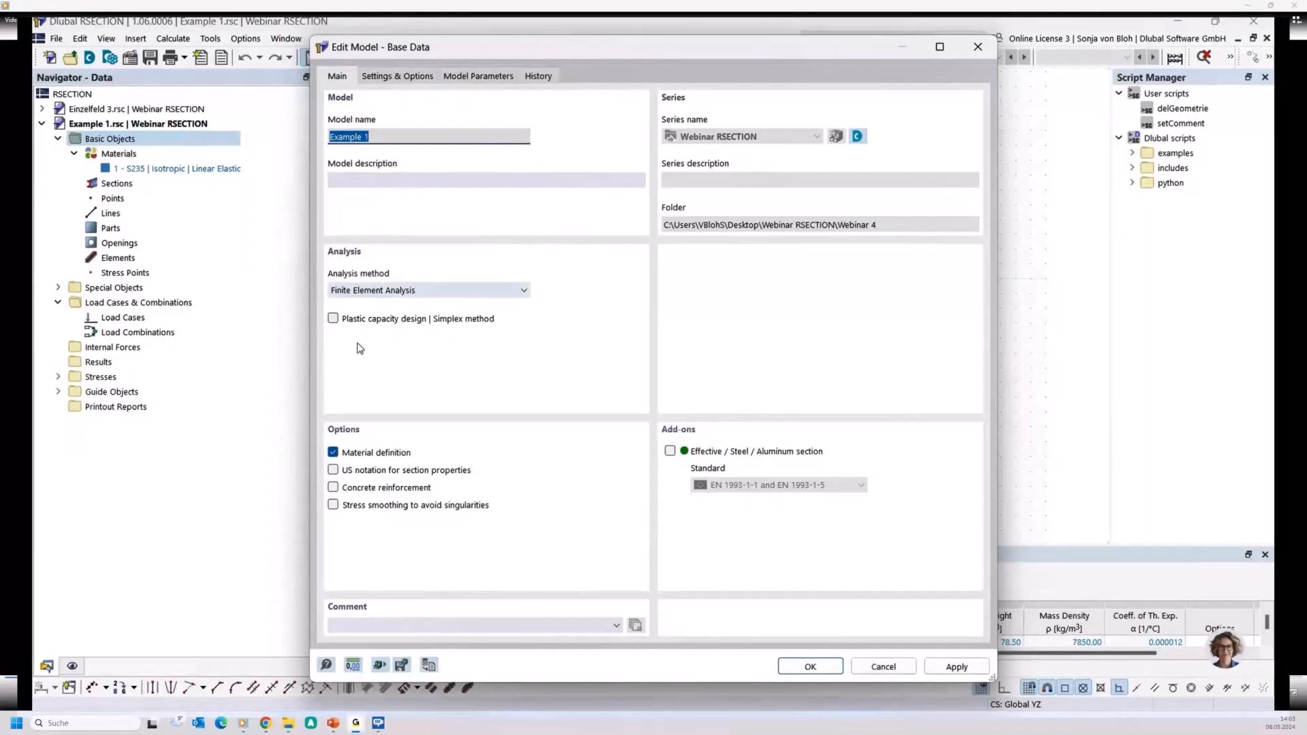
{"action": "left_click", "coordinate": [333, 318]}
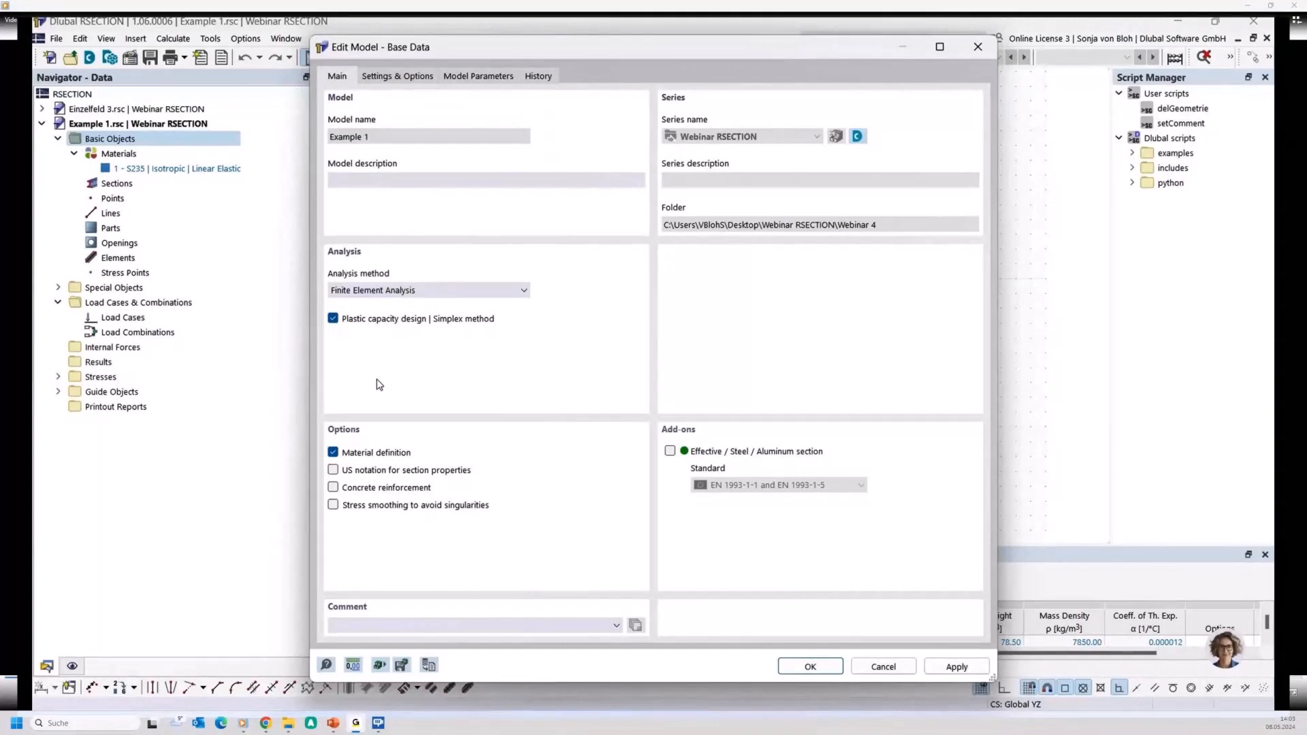
{"action": "left_click", "coordinate": [670, 451]}
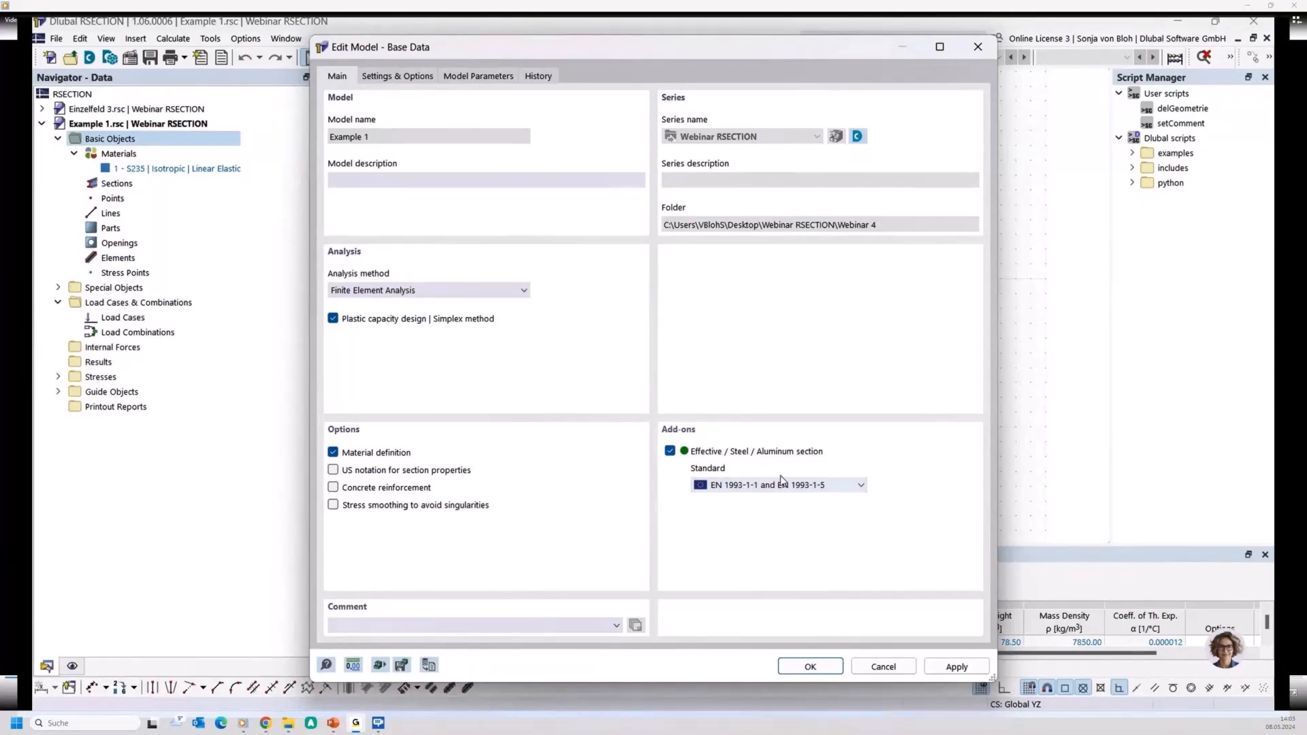
{"action": "left_click", "coordinate": [860, 487]}
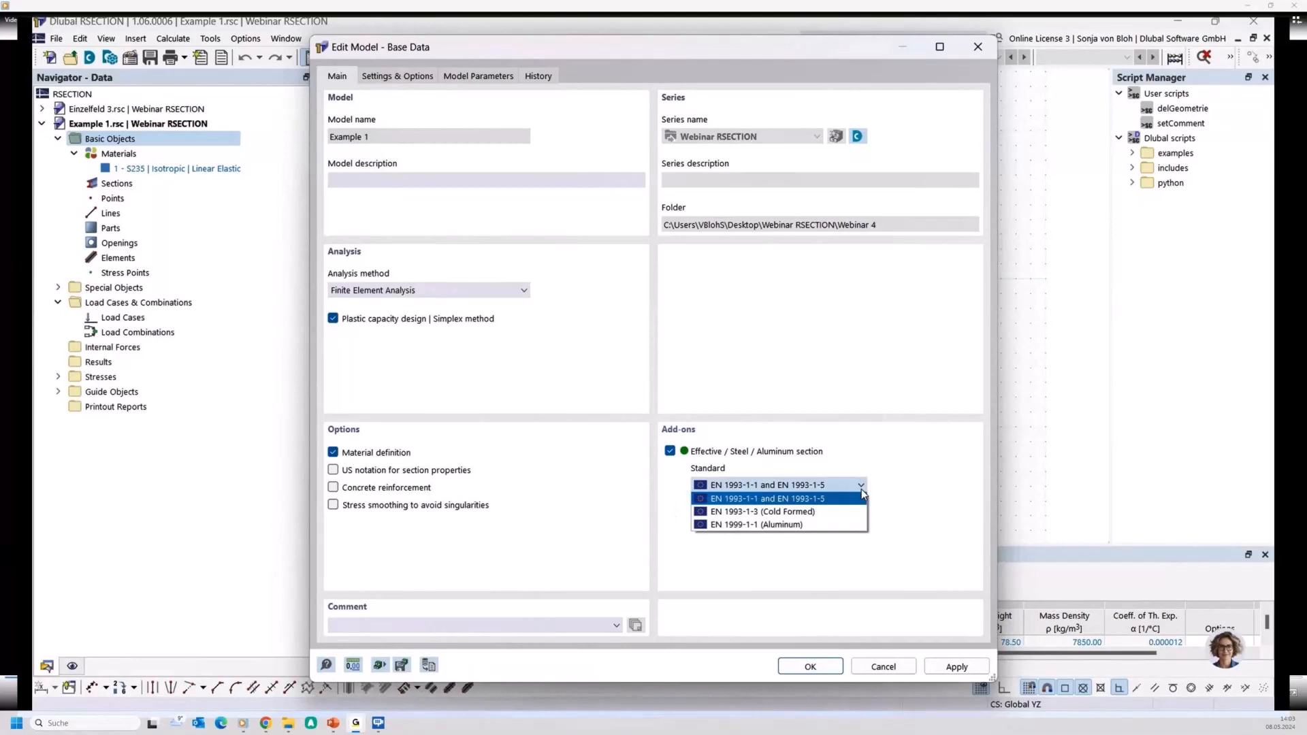
{"action": "left_click", "coordinate": [862, 492]}
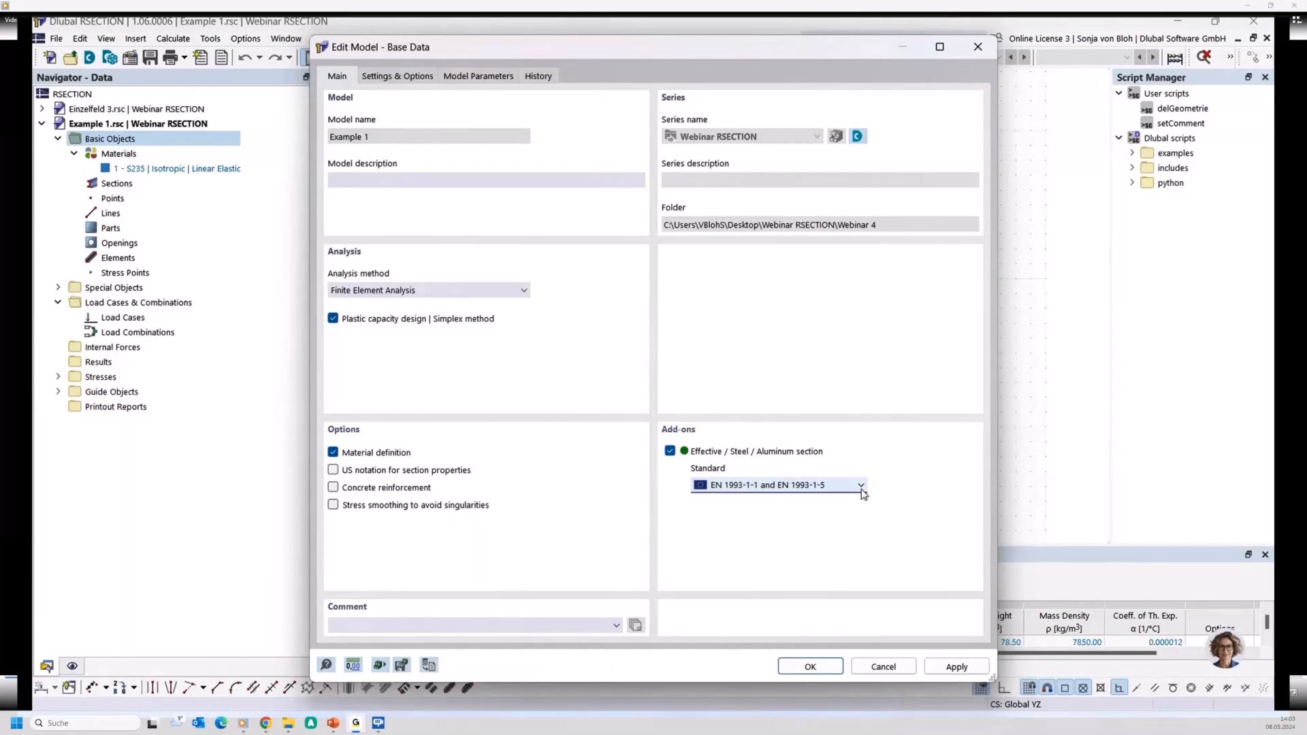
{"action": "left_click", "coordinate": [805, 667]}
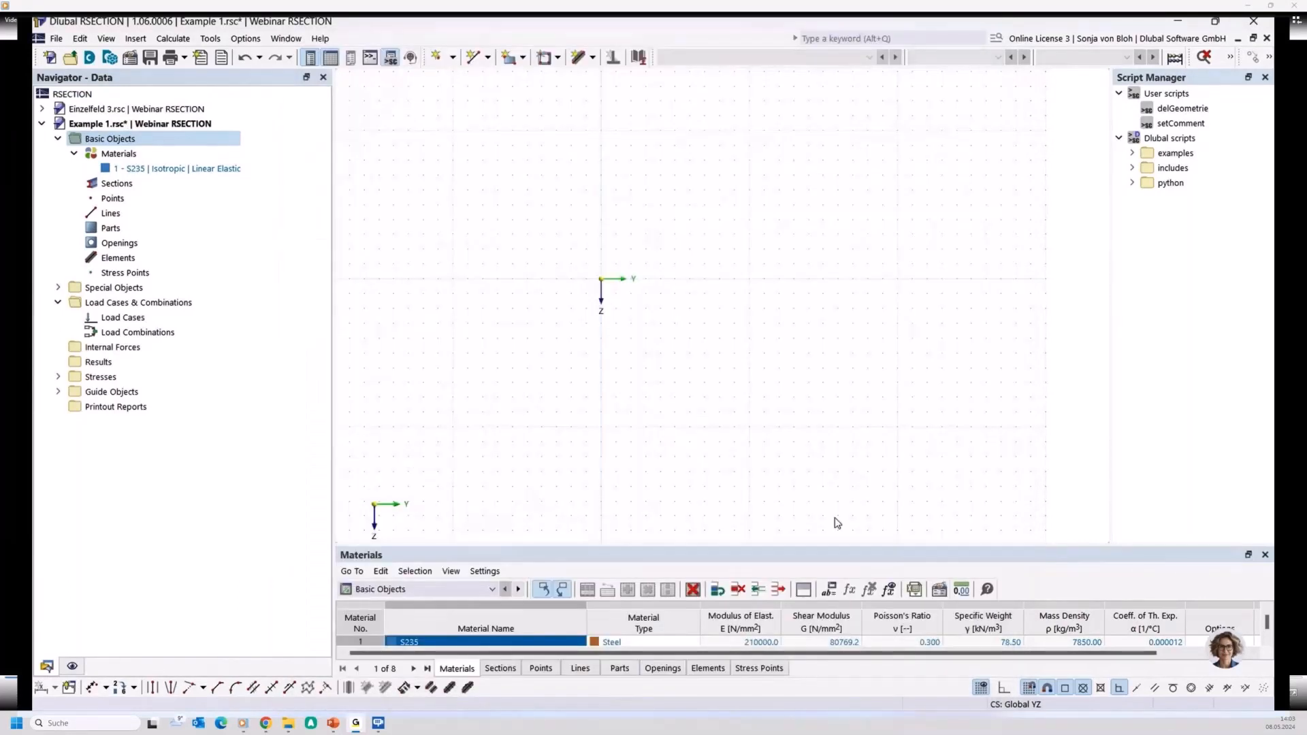
Step: Review the basic properties of the S235 material
{"action": "double_click", "coordinate": [204, 168]}
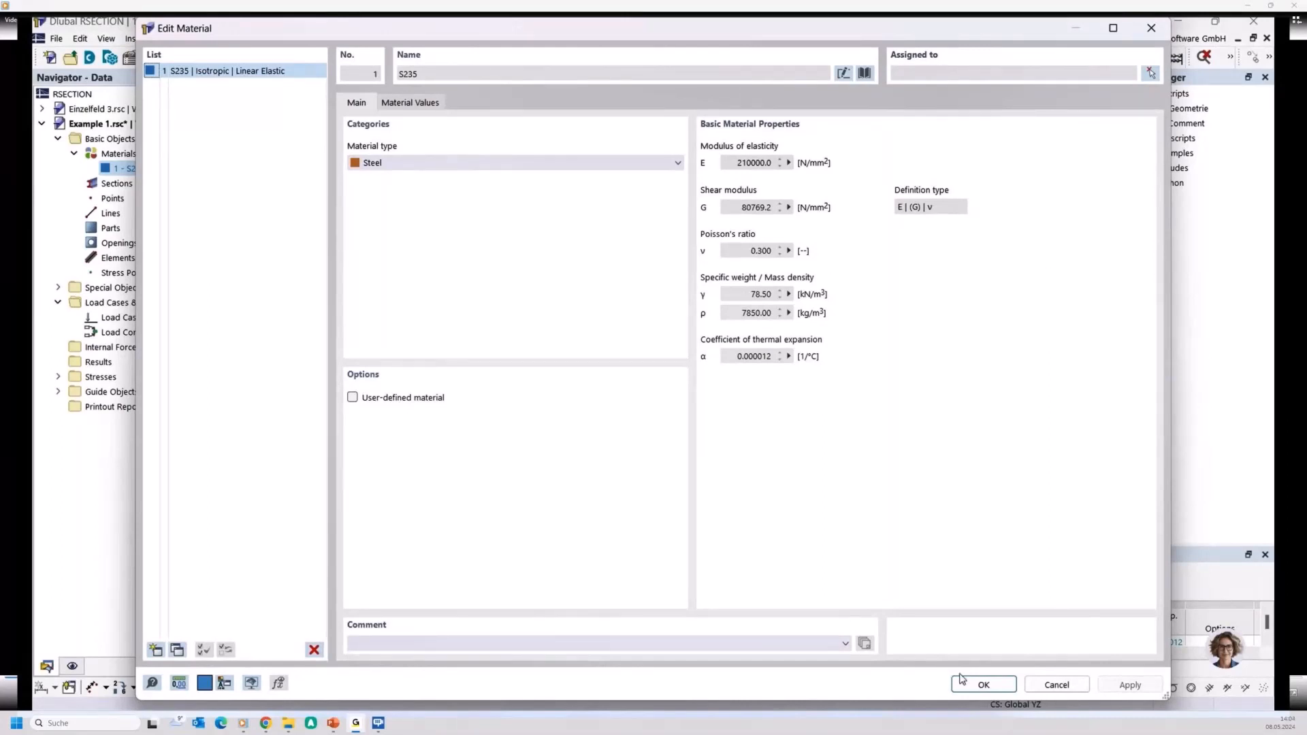
{"action": "left_click", "coordinate": [981, 685]}
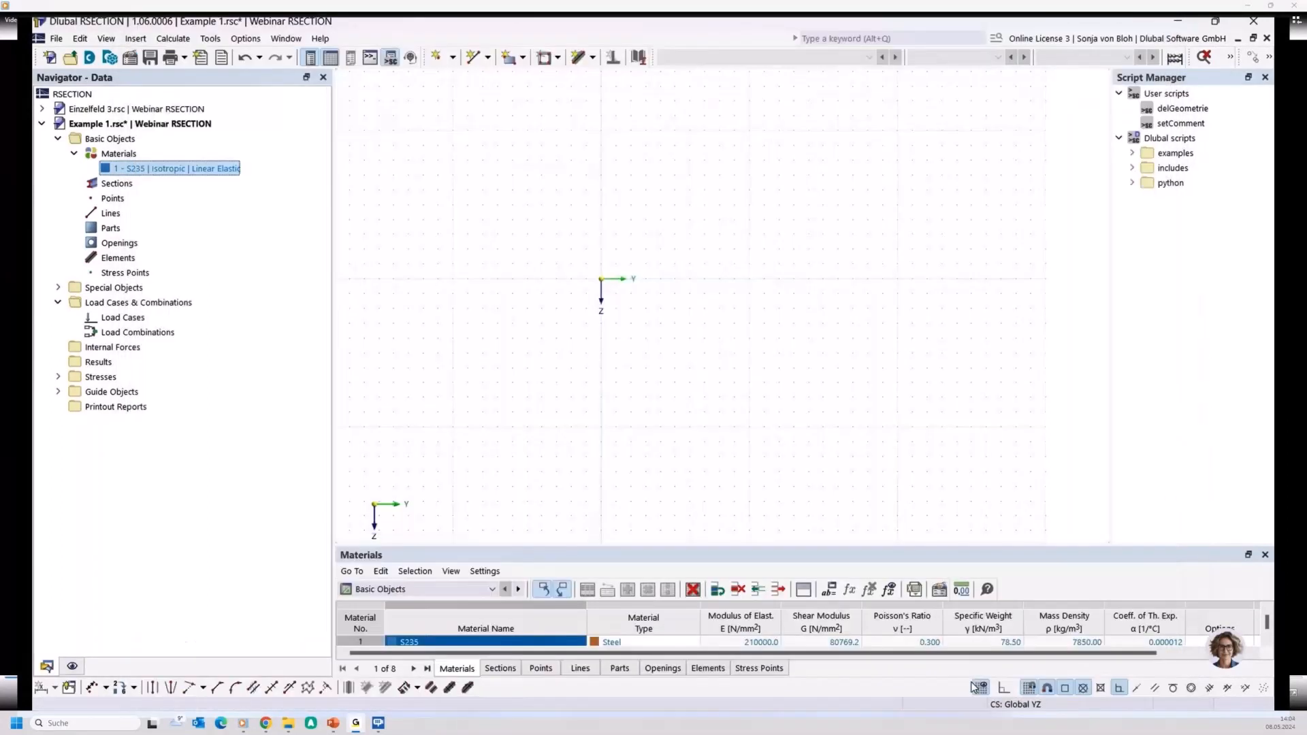
Step: Start a new section and choose the built-up steel type with an IPE 200 I-section and two side flat bars
{"action": "left_click", "coordinate": [122, 184]}
{"action": "right_click", "coordinate": [122, 185]}
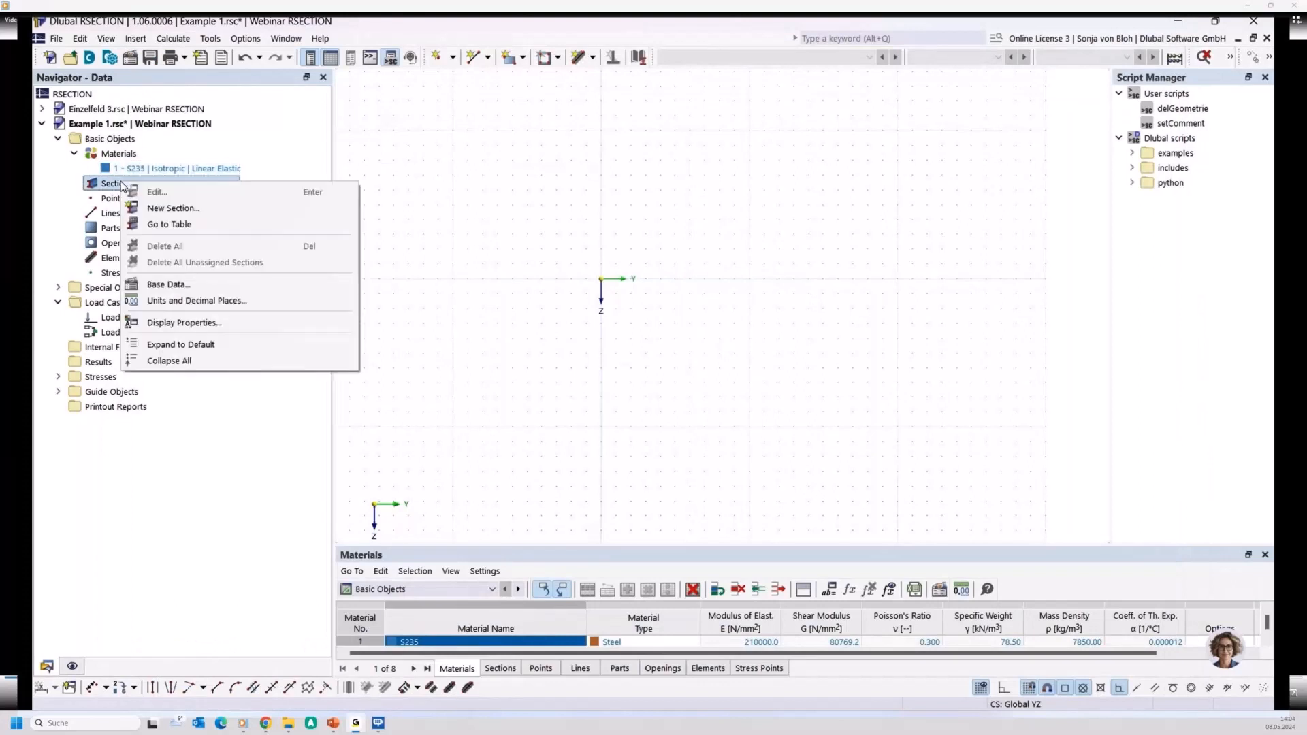
{"action": "left_click", "coordinate": [172, 208]}
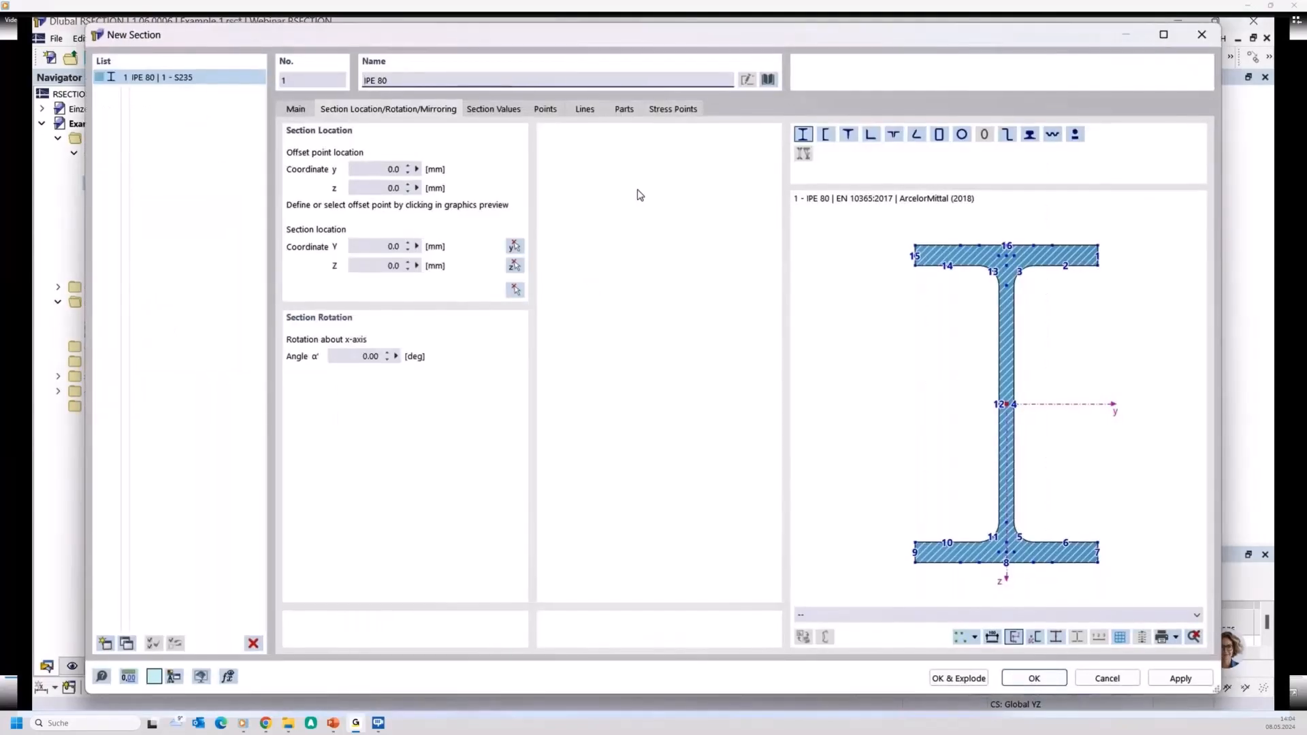
{"action": "left_click", "coordinate": [768, 79]}
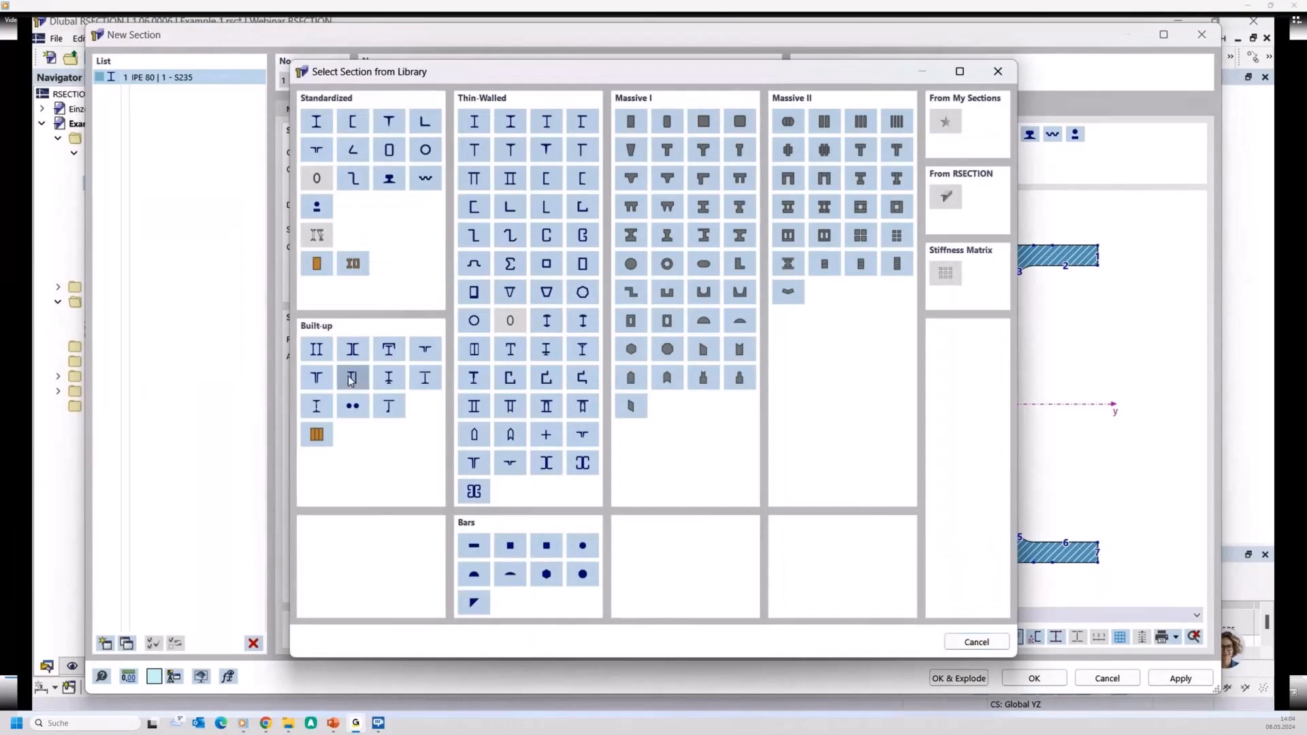
{"action": "key", "text": "Escape"}
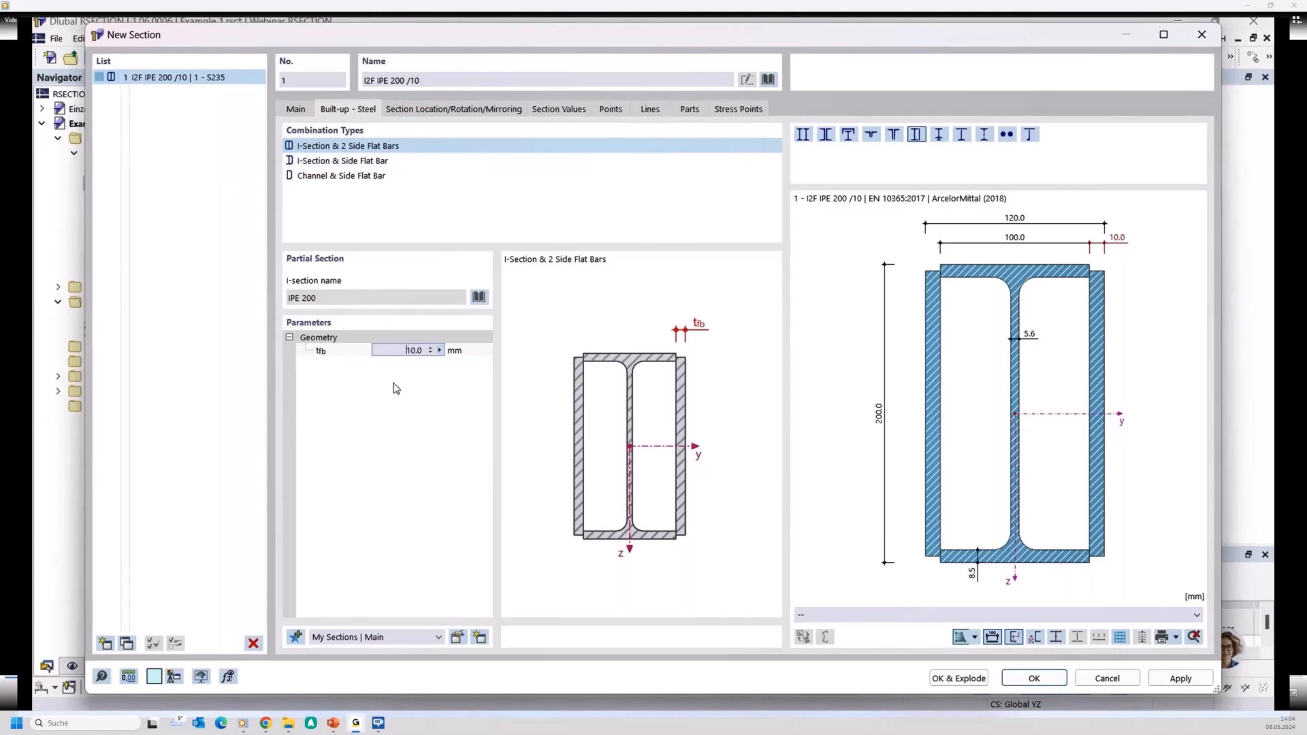
Step: Set the side flat bars' thickness to 8 mm and insert the built-up section into the model
{"action": "left_click", "coordinate": [458, 351]}
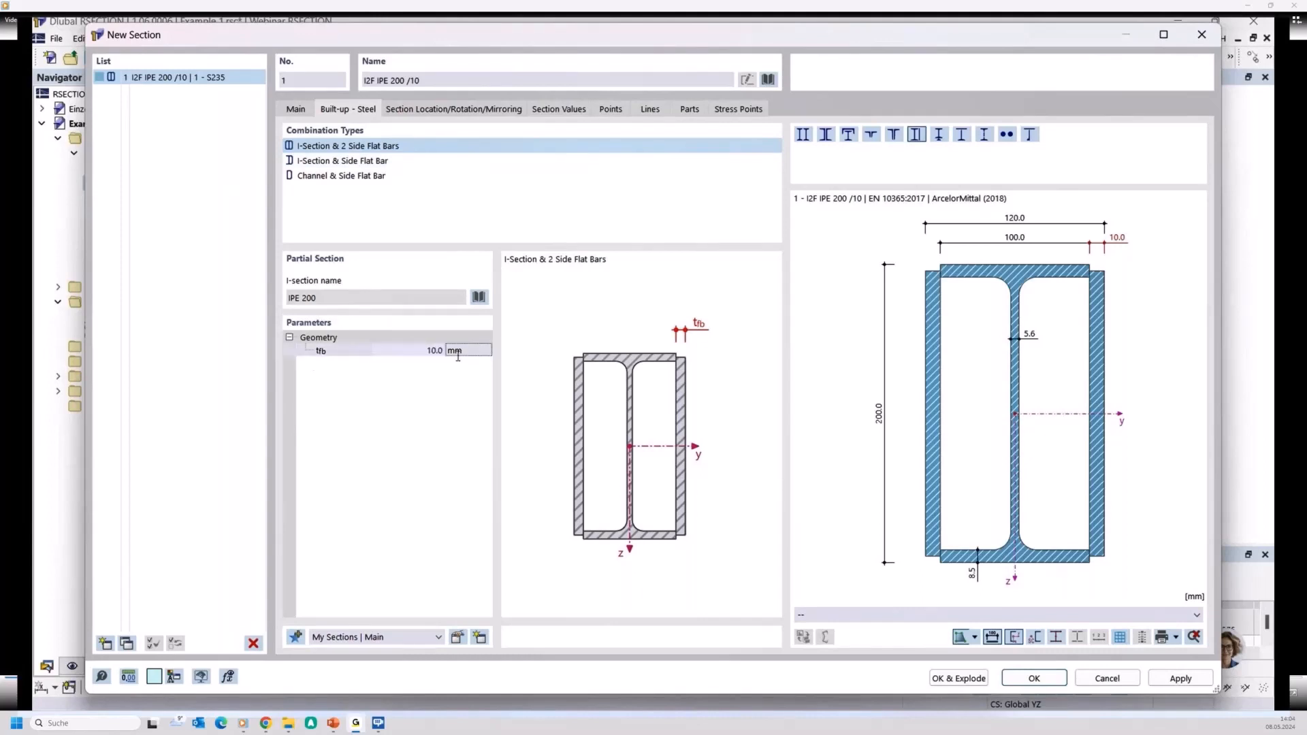
{"action": "left_click", "coordinate": [421, 351]}
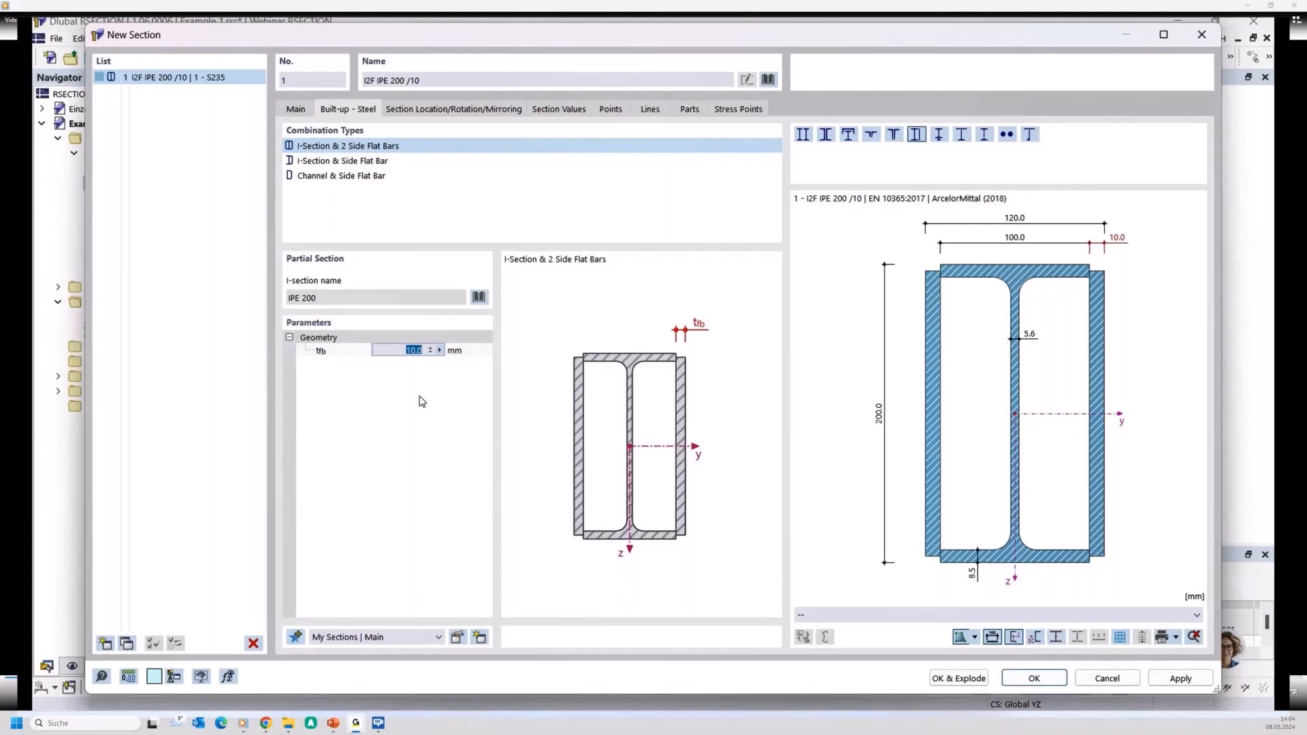
{"action": "type", "text": "8"}
{"action": "left_click", "coordinate": [1022, 679]}
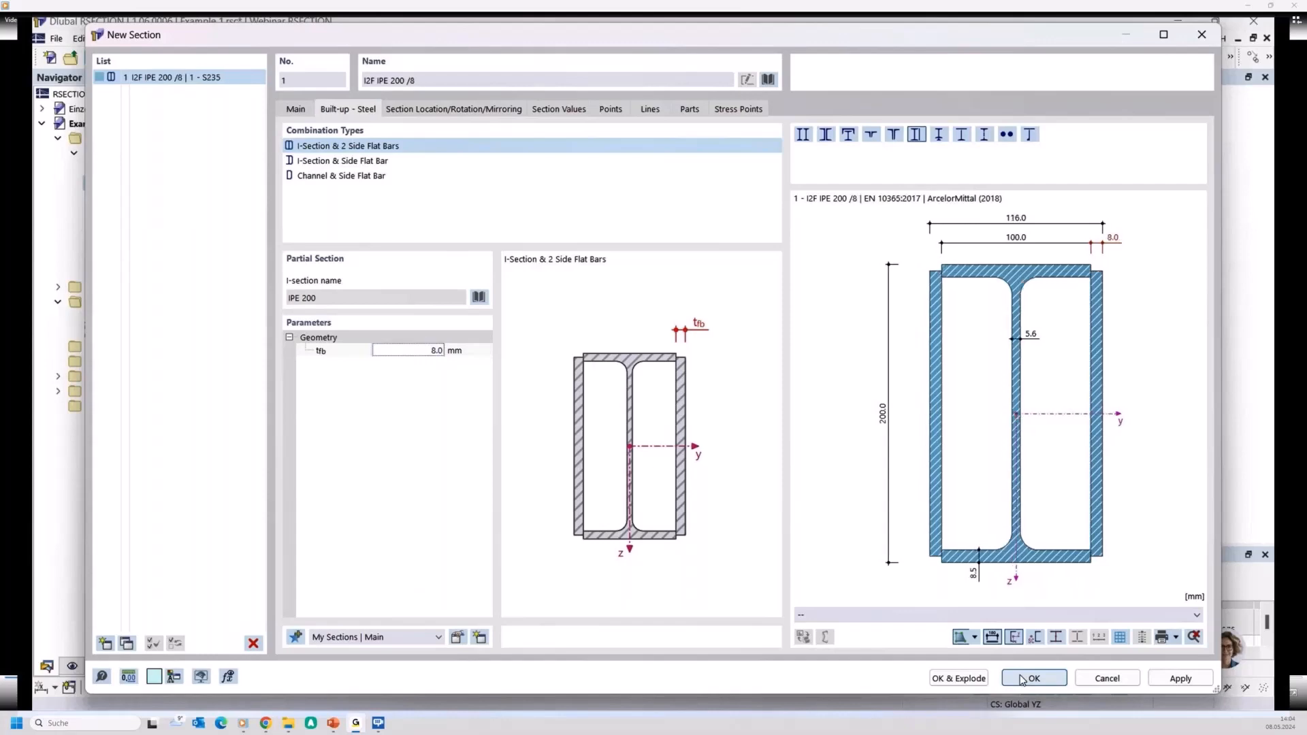
{"action": "left_click", "coordinate": [1022, 679]}
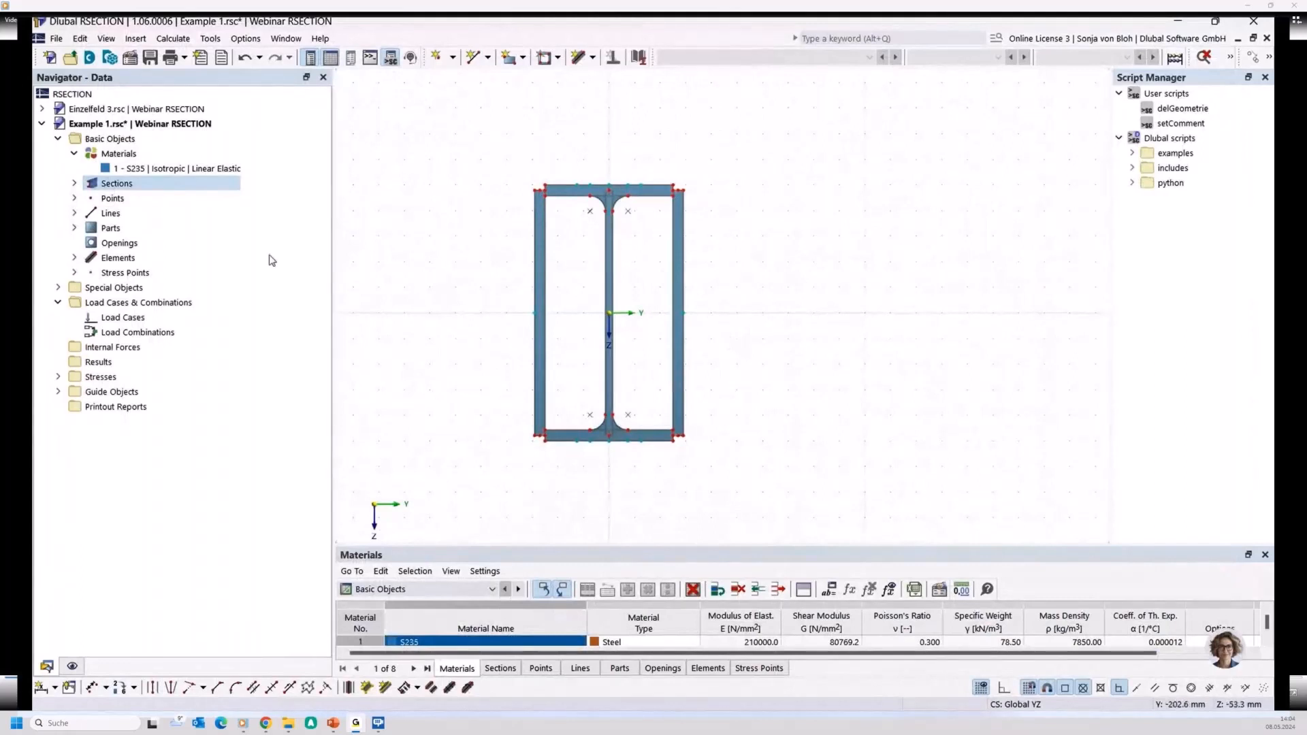
Step: Create a permanent load case named Design
{"action": "right_click", "coordinate": [128, 318]}
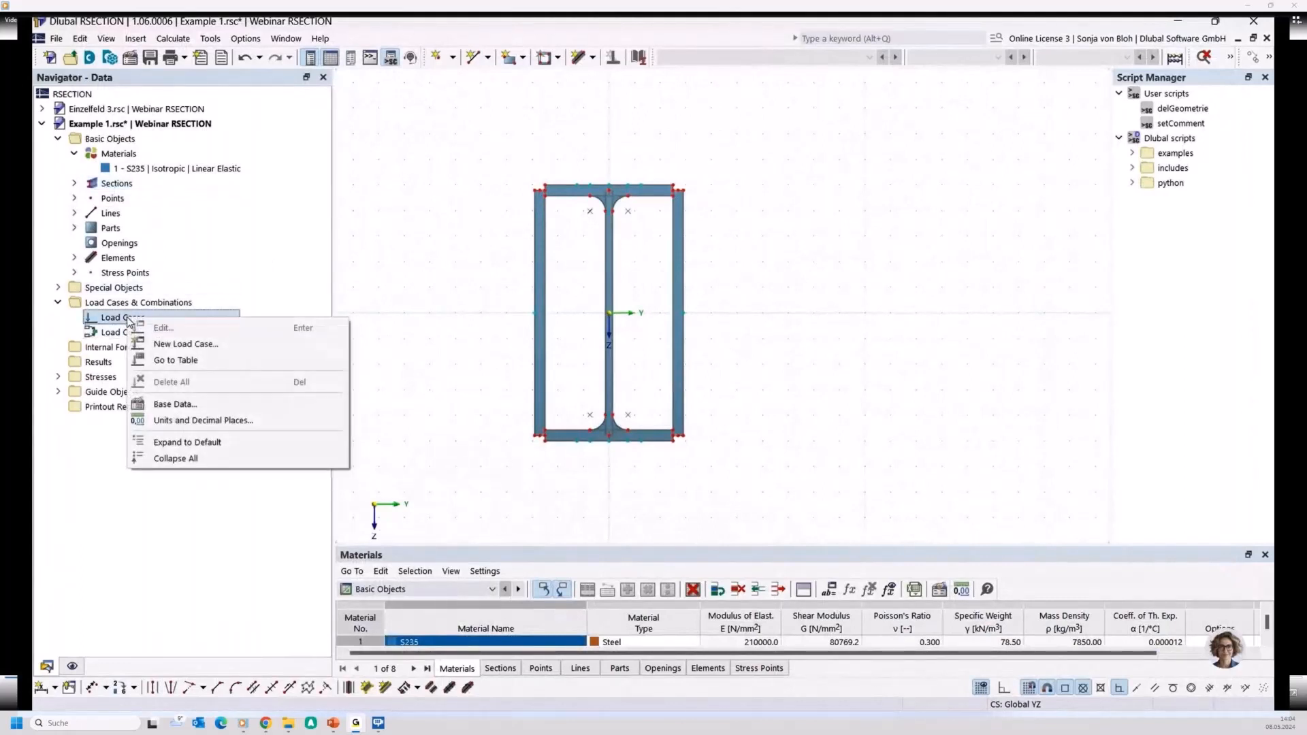
{"action": "left_click", "coordinate": [198, 345]}
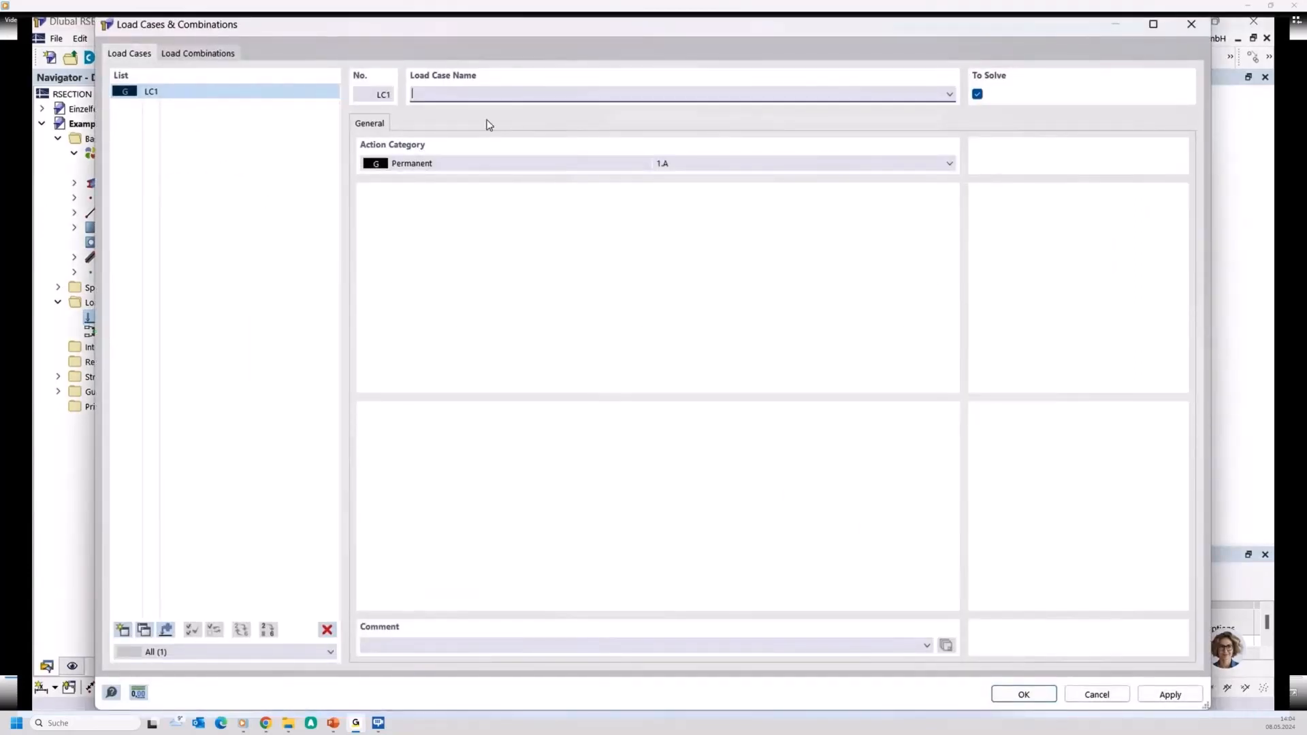
{"action": "type", "text": "Design"}
{"action": "left_click", "coordinate": [1021, 694]}
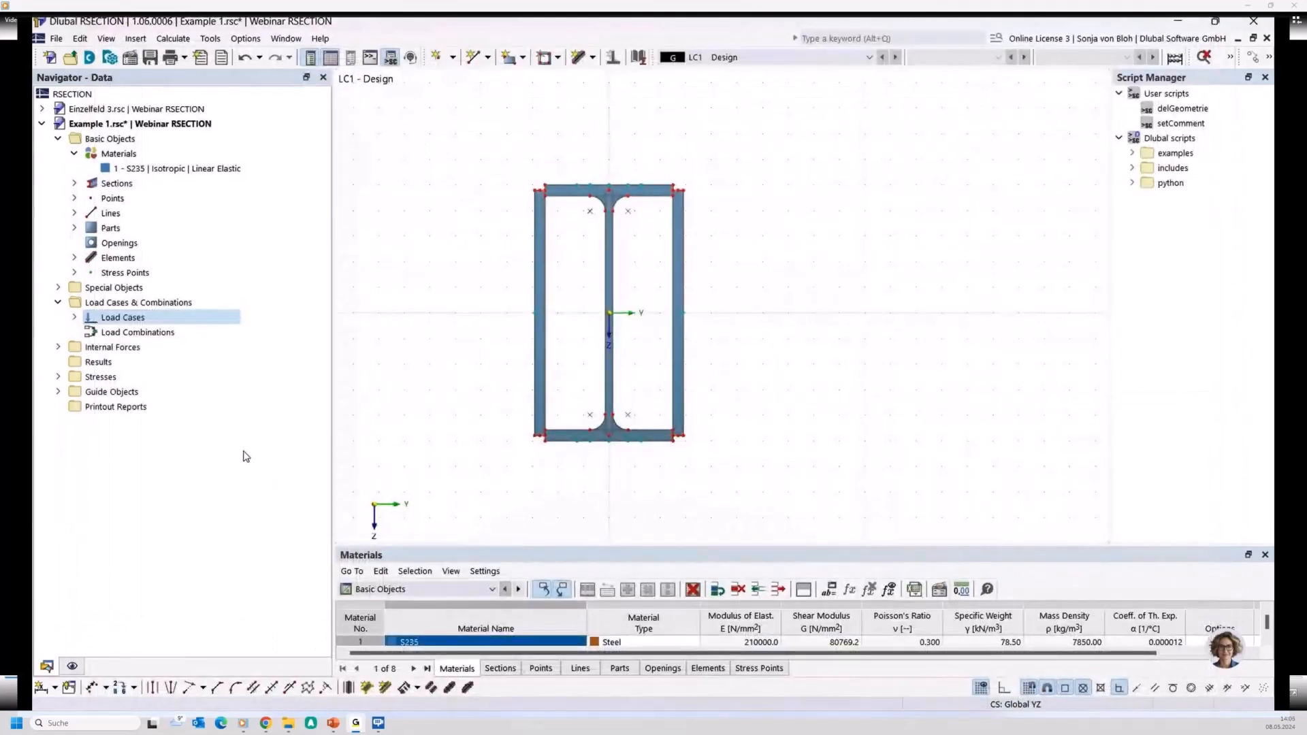
Step: Add internal forces for load case Design with shear force Vz 500 kN and bending moment My 30 kNm, and run the calculation
{"action": "left_click", "coordinate": [58, 347]}
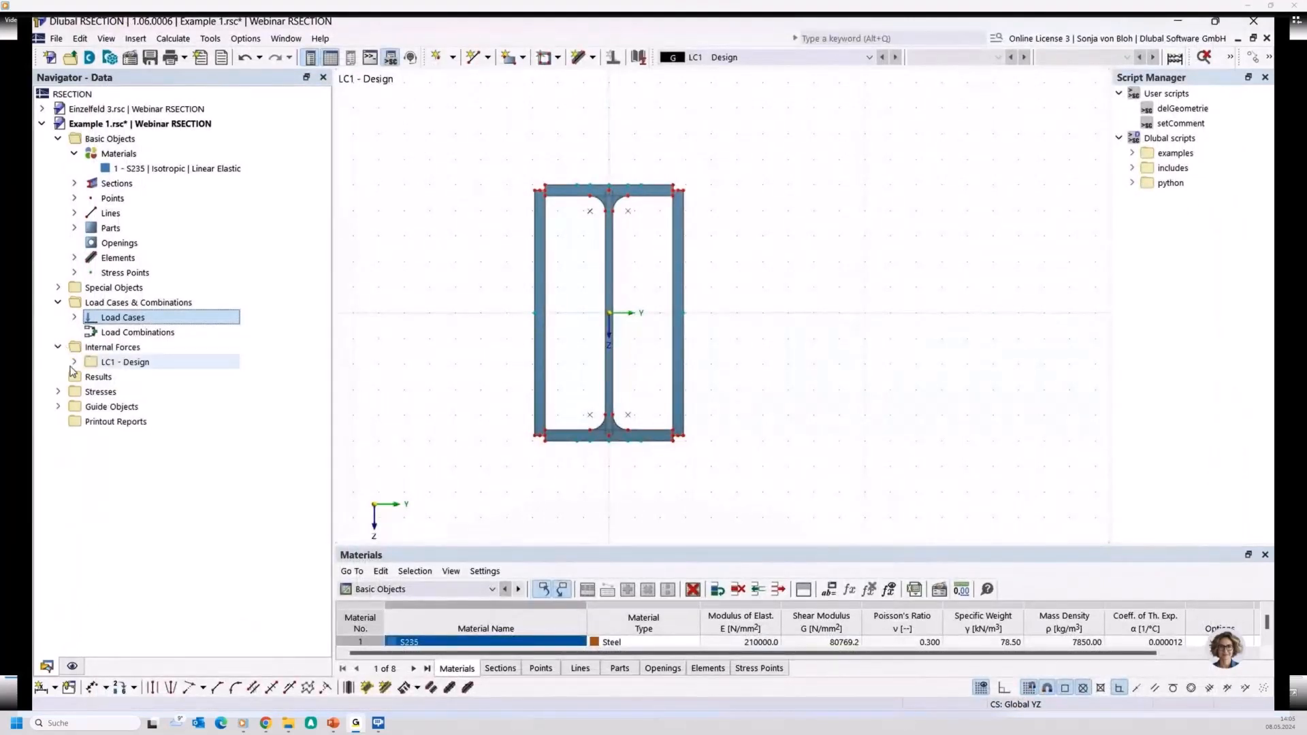
{"action": "left_click", "coordinate": [74, 362]}
{"action": "double_click", "coordinate": [141, 377]}
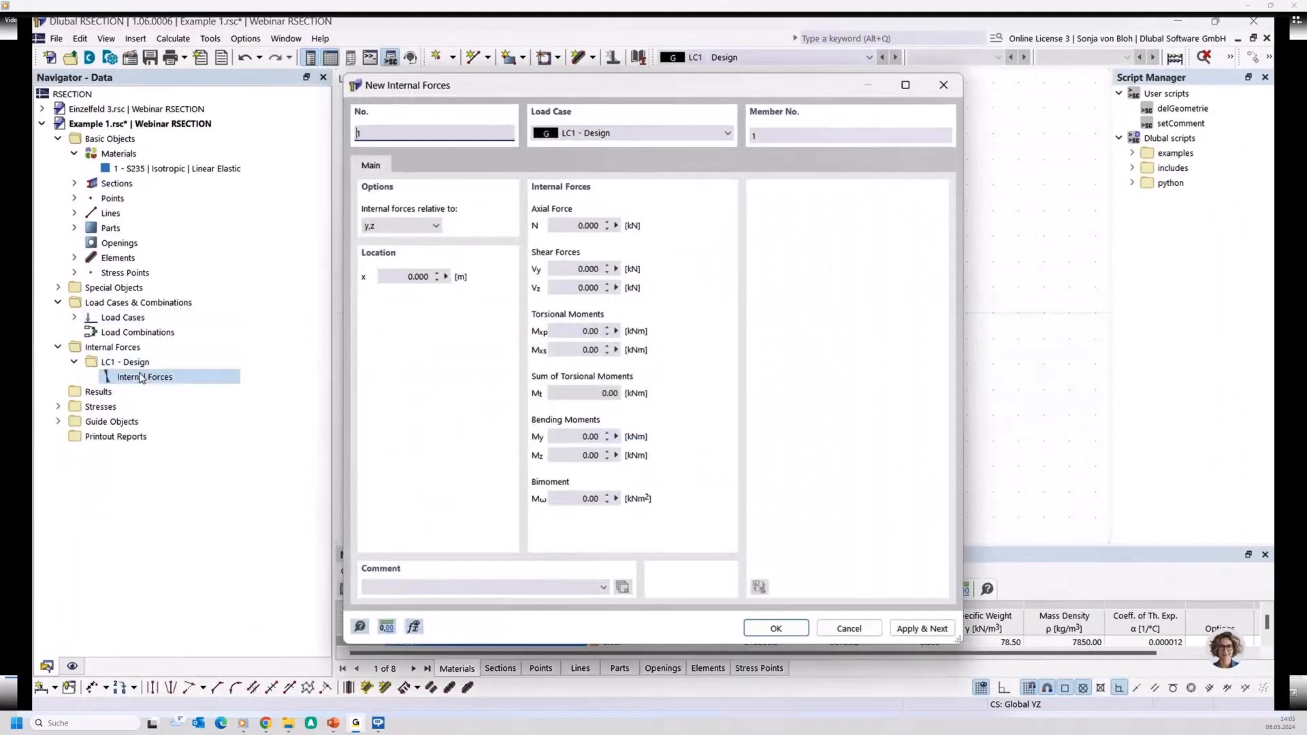
{"action": "left_click_drag", "start_coordinate": [560, 291], "coordinate": [655, 294]}
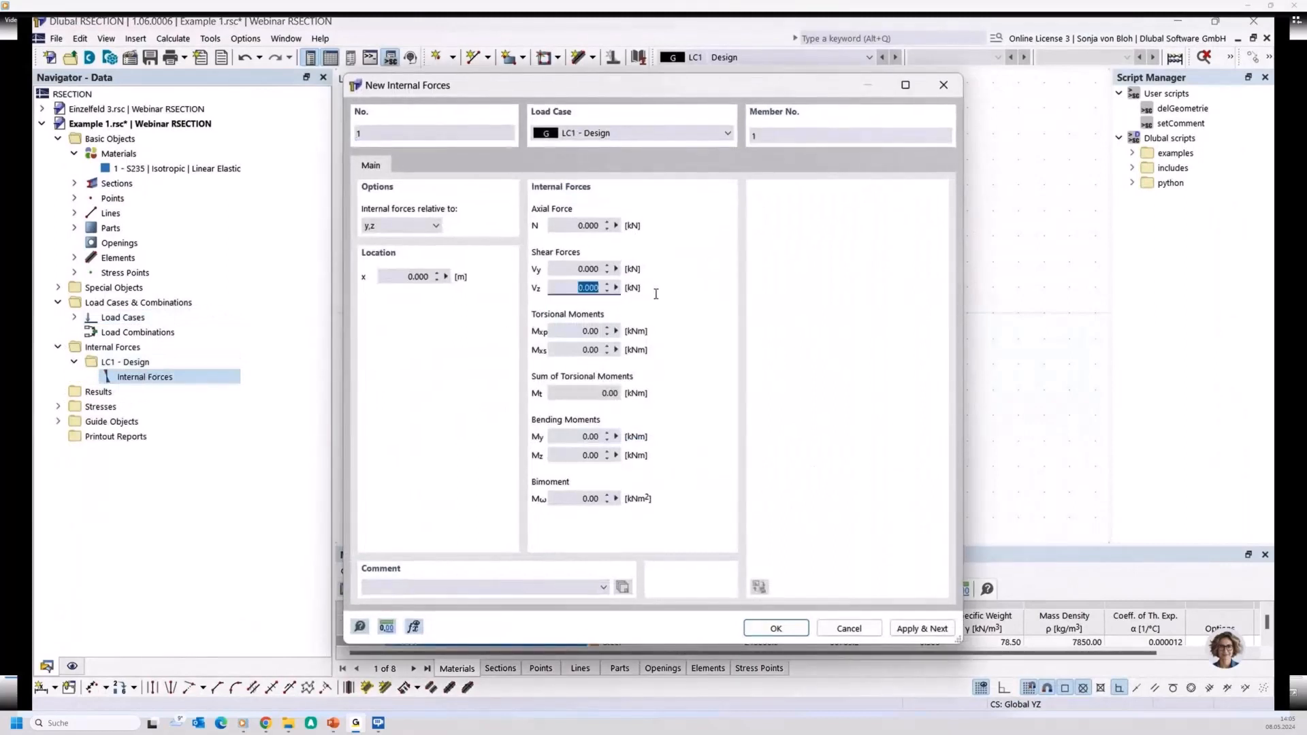
{"action": "type", "text": "500"}
{"action": "left_click_drag", "start_coordinate": [561, 437], "coordinate": [634, 437]}
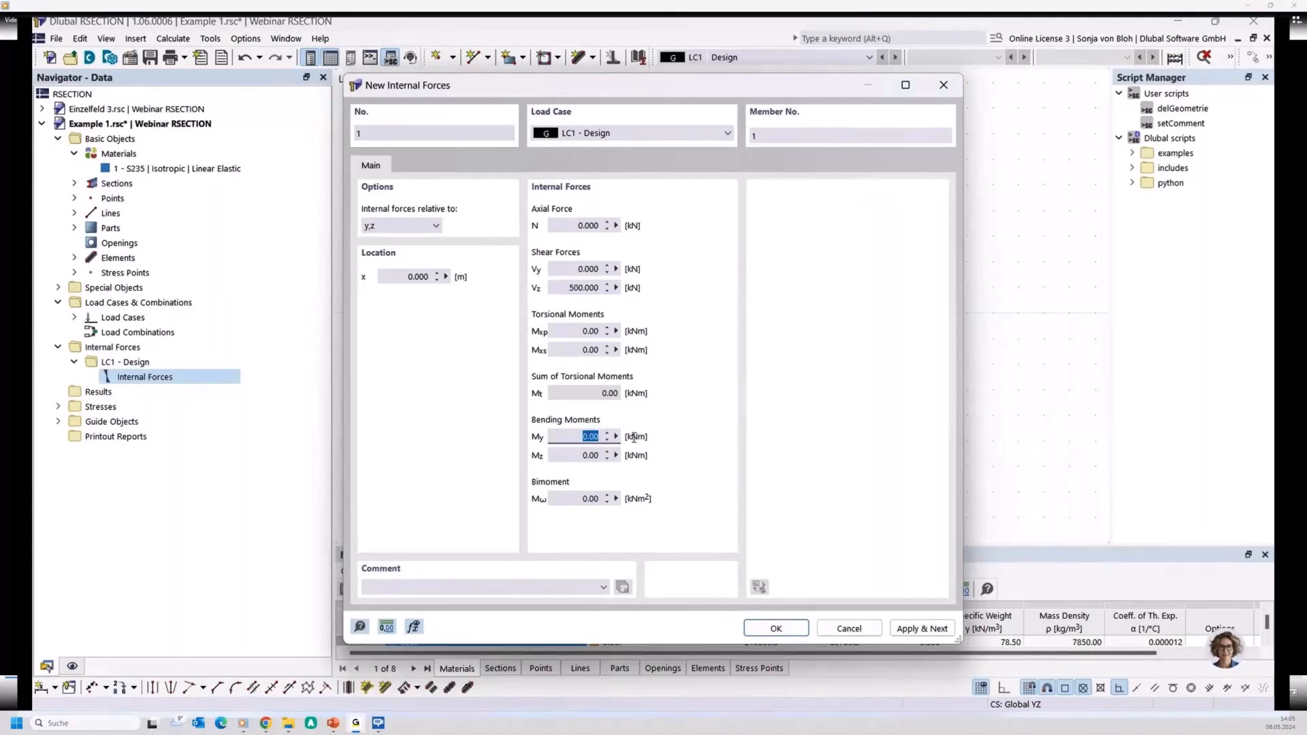
{"action": "type", "text": "30"}
{"action": "left_click", "coordinate": [777, 628]}
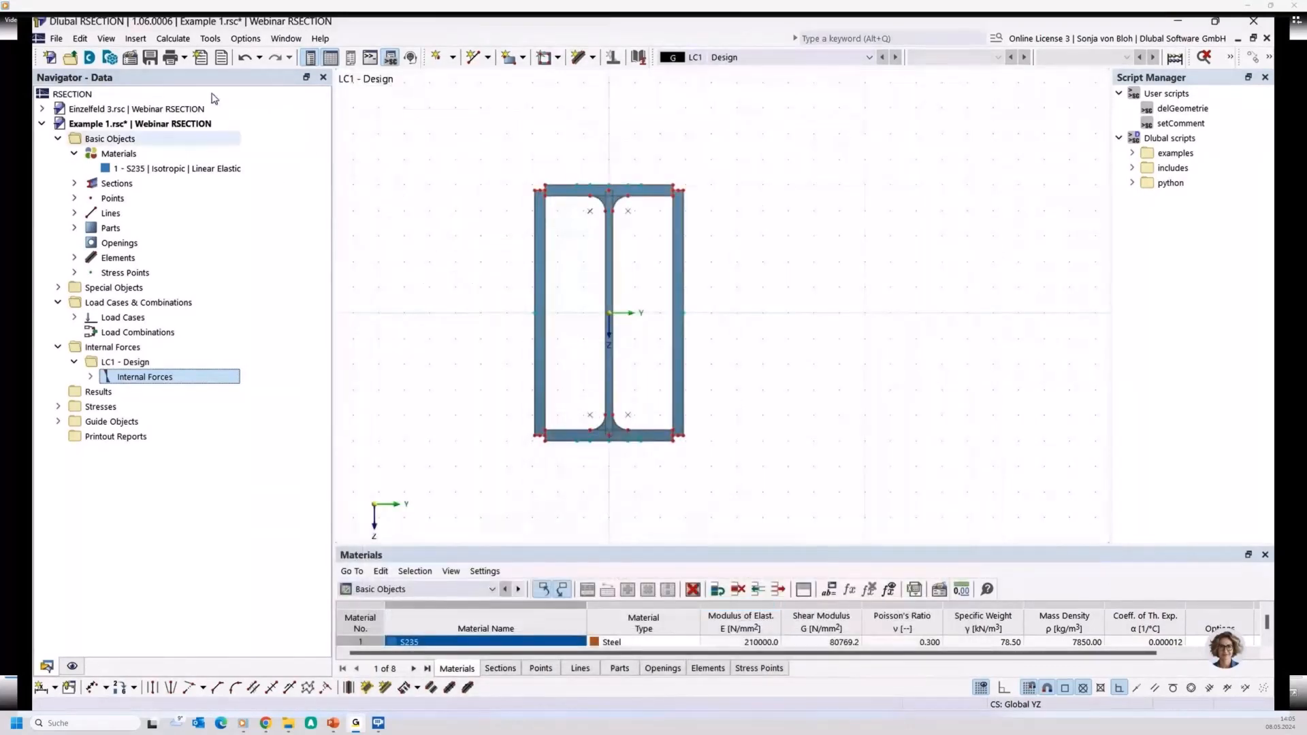
{"action": "left_click", "coordinate": [173, 38]}
{"action": "left_click", "coordinate": [186, 56]}
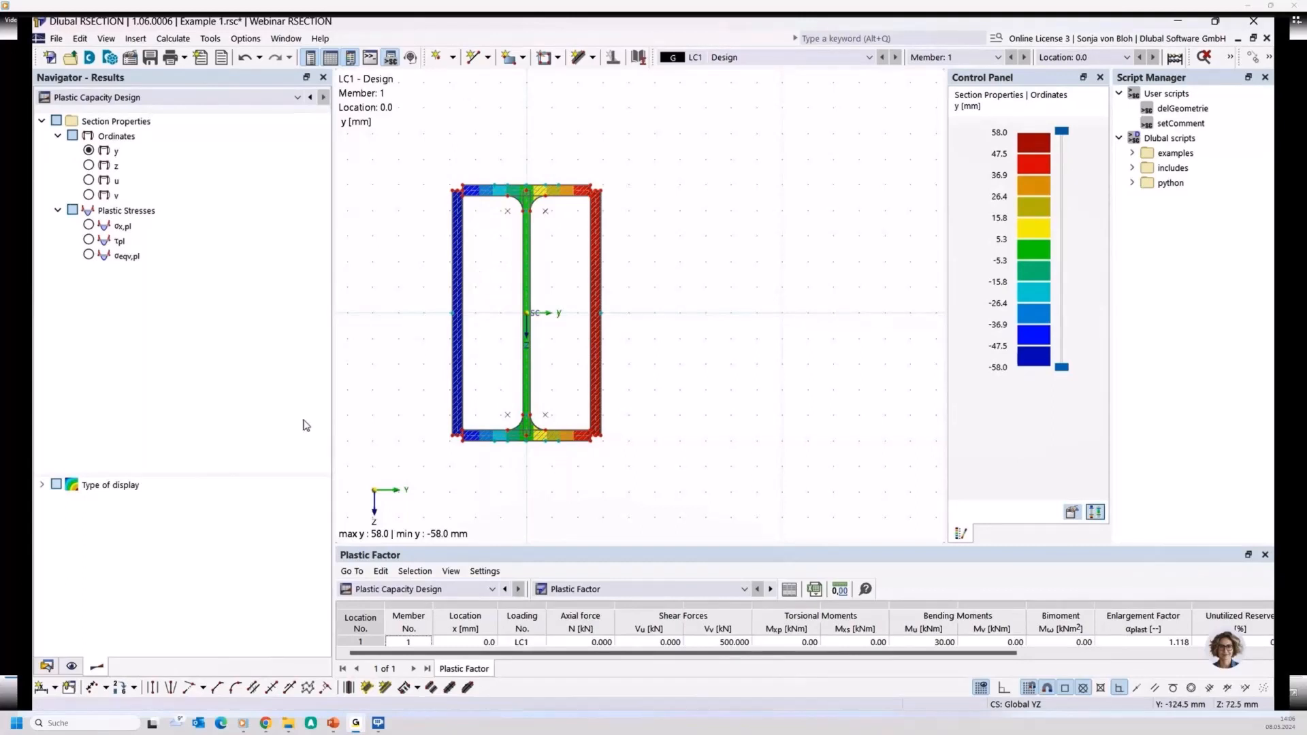
Step: List the section's elements in the model data and examine the first element's description
{"action": "left_click", "coordinate": [47, 666]}
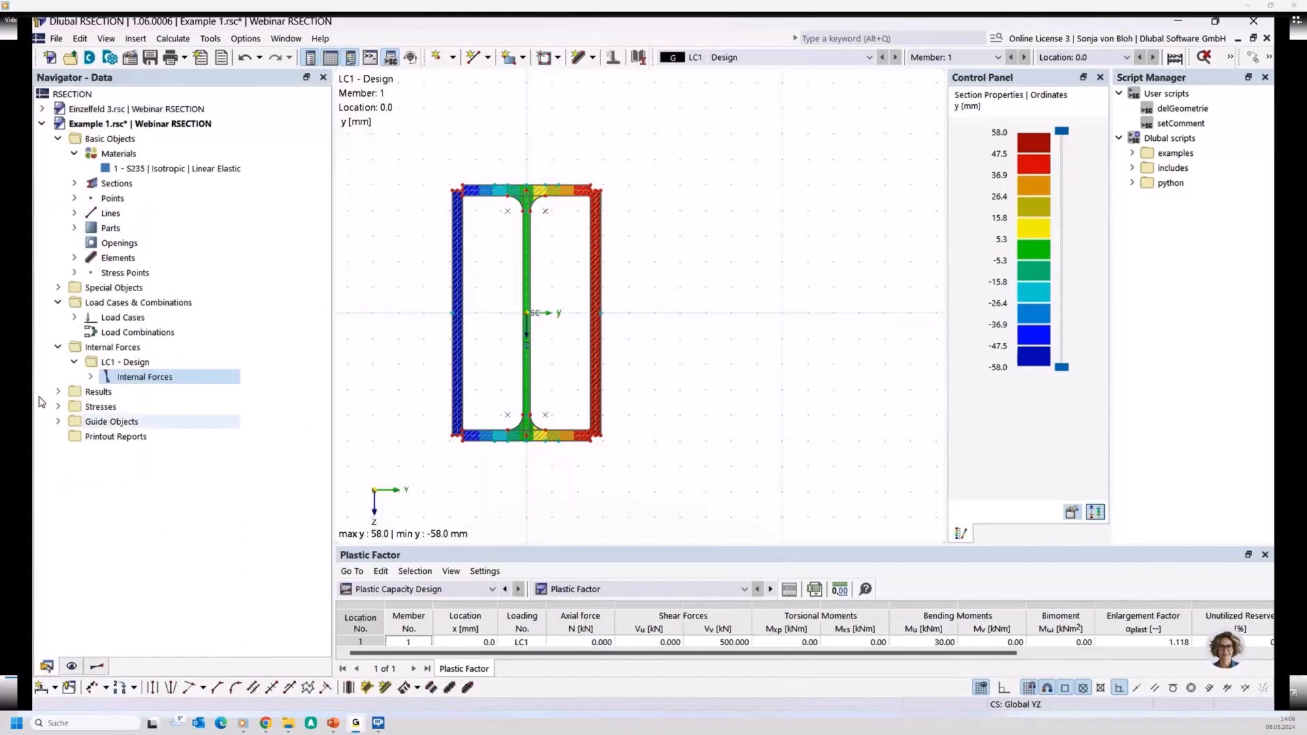
{"action": "left_click", "coordinate": [74, 258]}
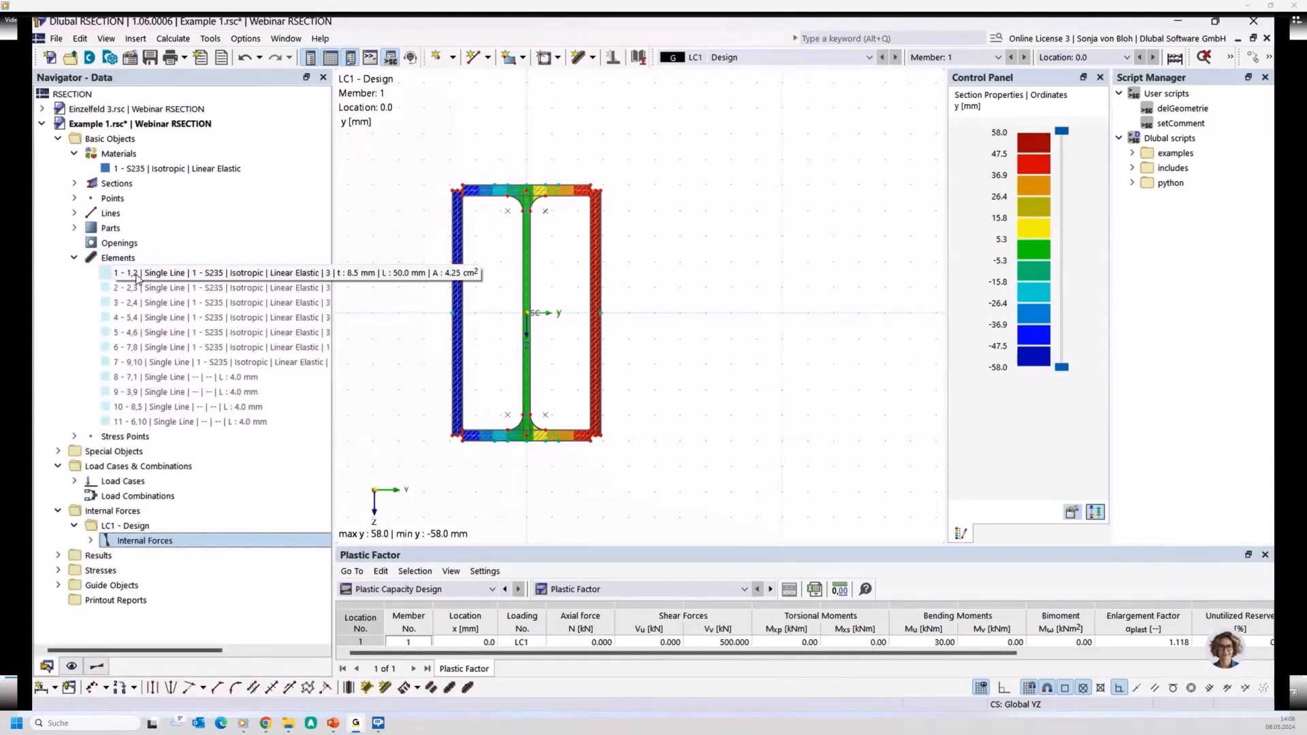
{"action": "left_click", "coordinate": [136, 276]}
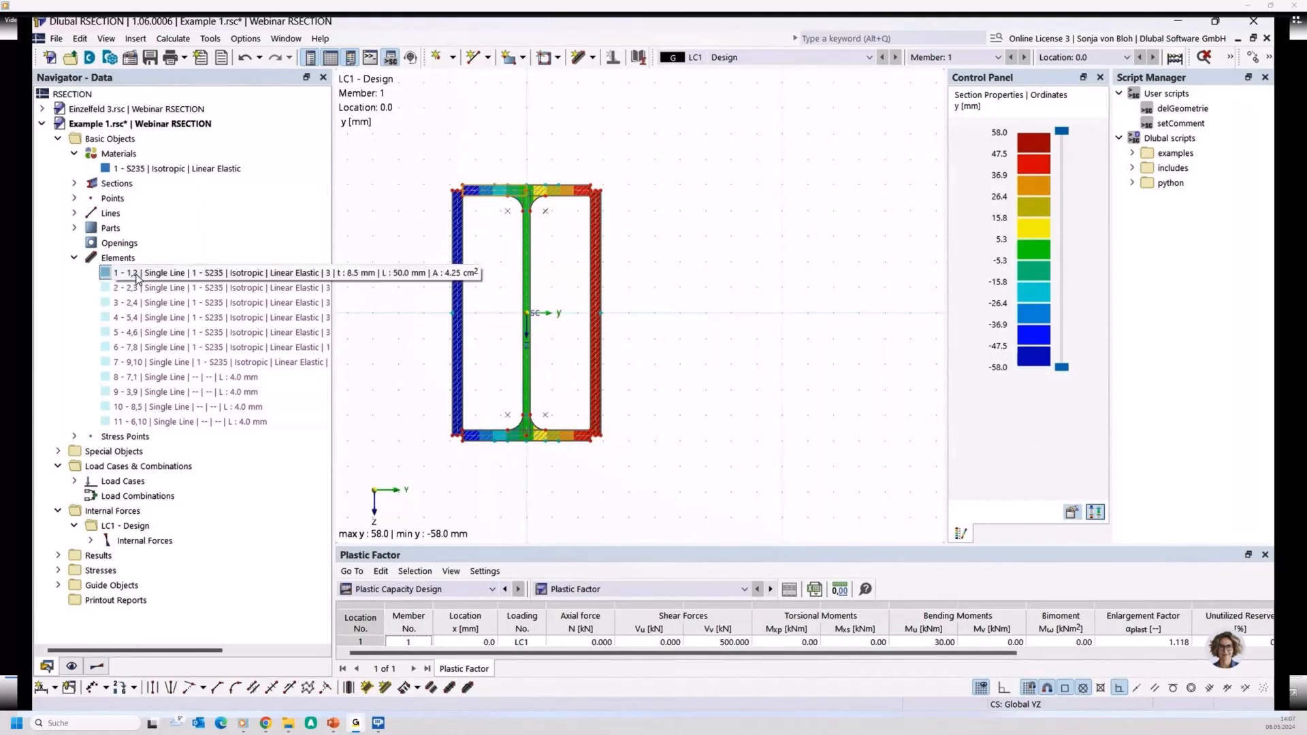
Step: Check the analysis and add-on settings in the model's base data without changing them
{"action": "right_click", "coordinate": [139, 142]}
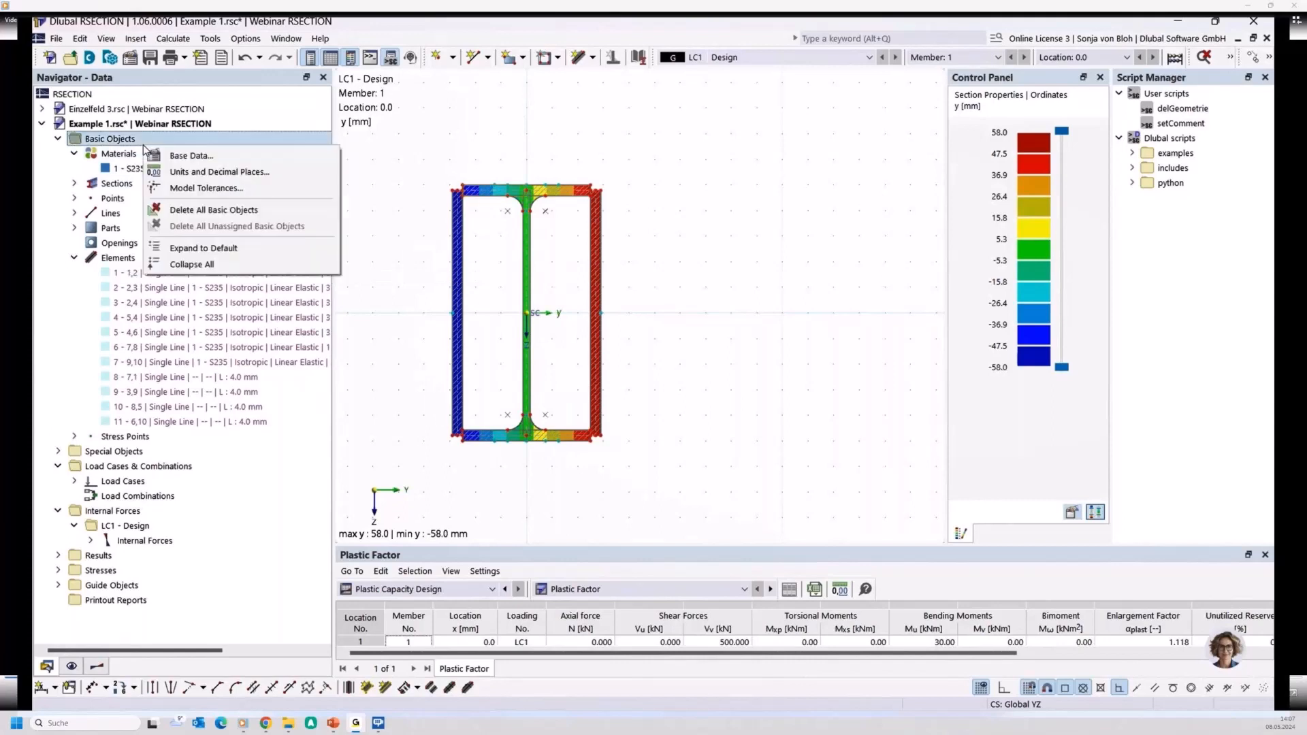
{"action": "left_click", "coordinate": [161, 156]}
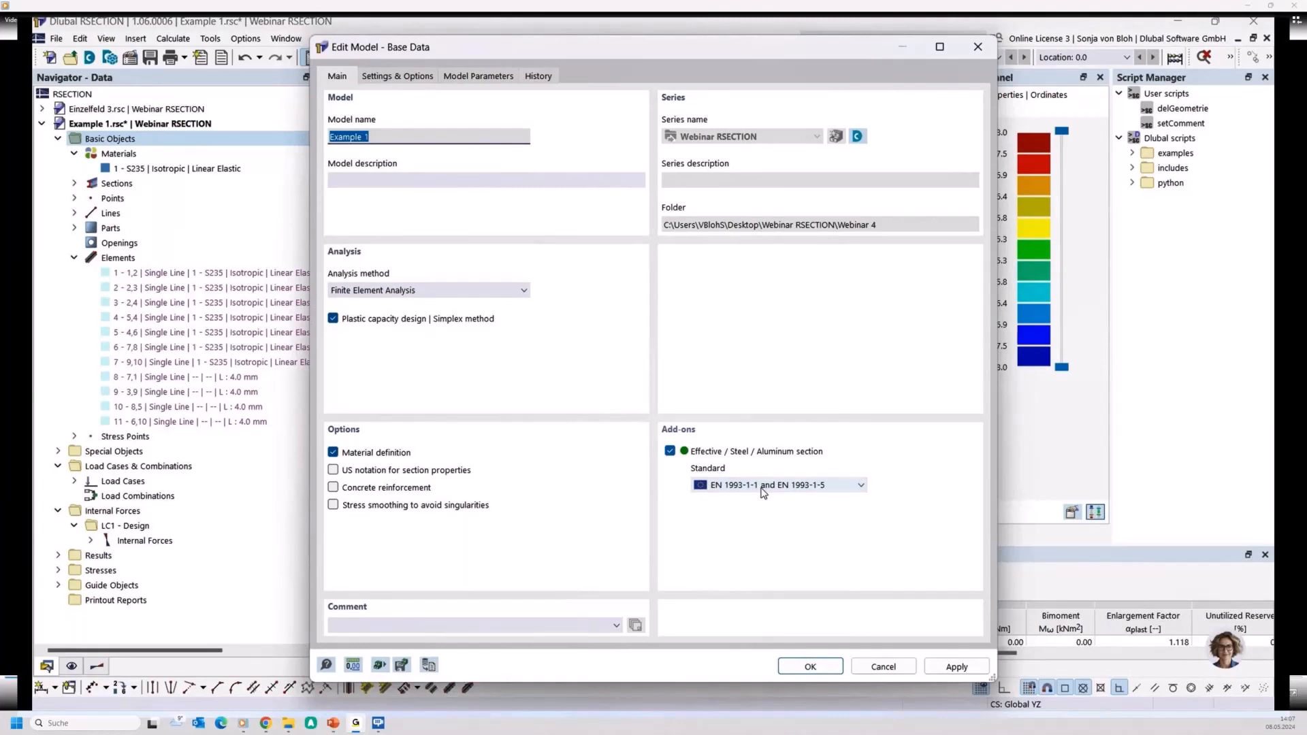
{"action": "left_click", "coordinate": [866, 669]}
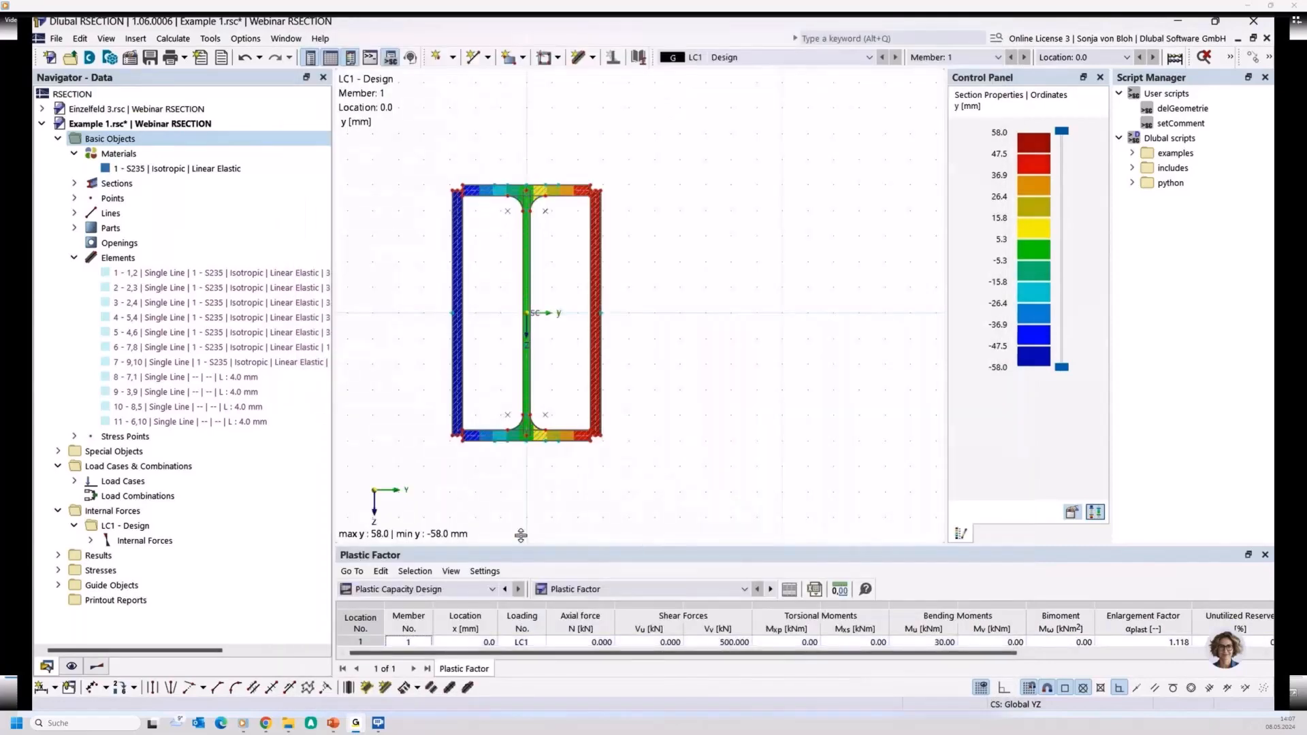
Step: Enlarge the results table and examine the effective thin-walled analysis's section classification according to EN 1993-1-1
{"action": "left_click_drag", "start_coordinate": [521, 535], "coordinate": [519, 443]}
{"action": "left_click", "coordinate": [422, 487]}
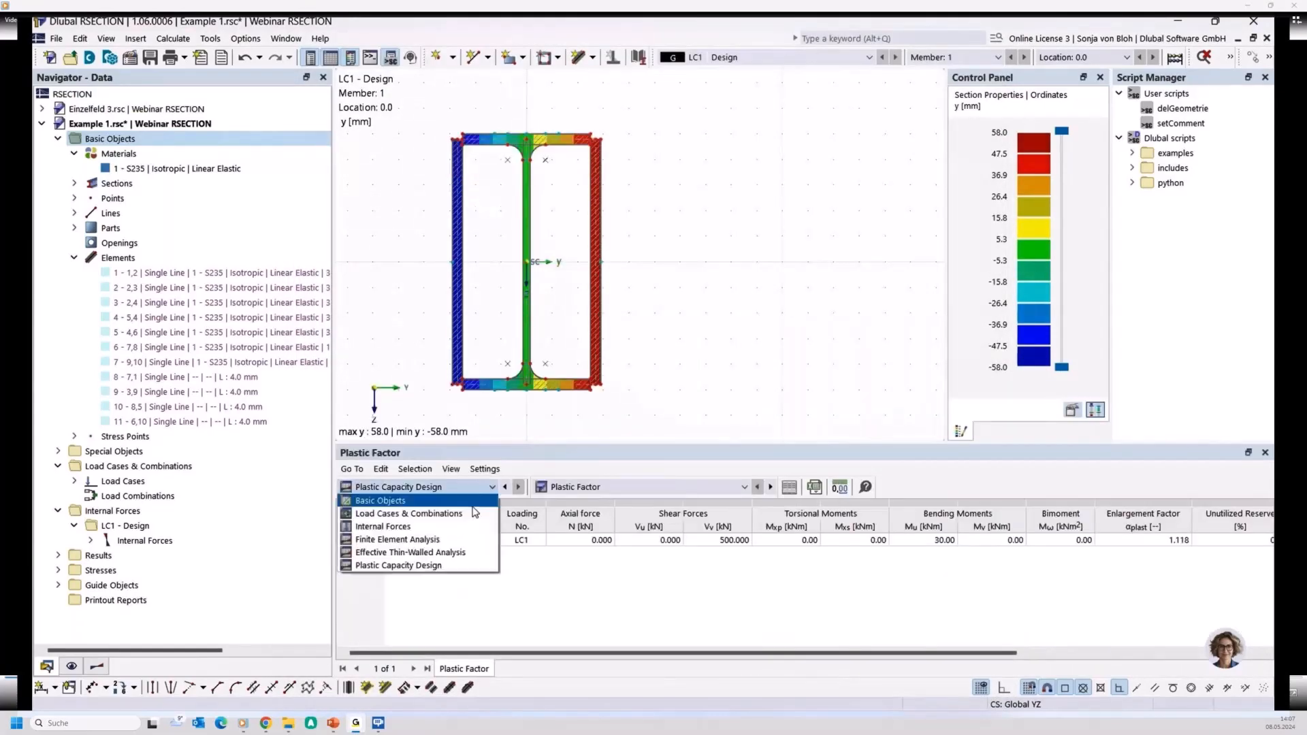
{"action": "left_click", "coordinate": [398, 555]}
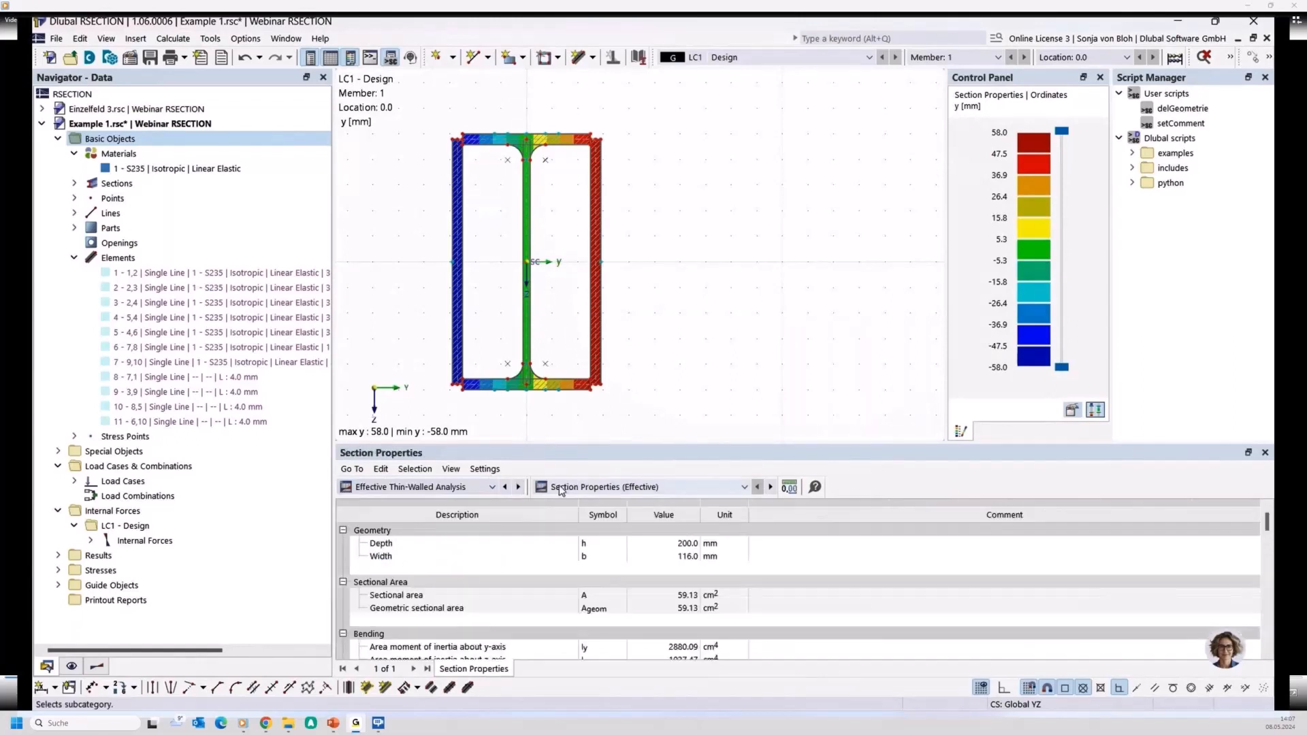
{"action": "left_click", "coordinate": [676, 483]}
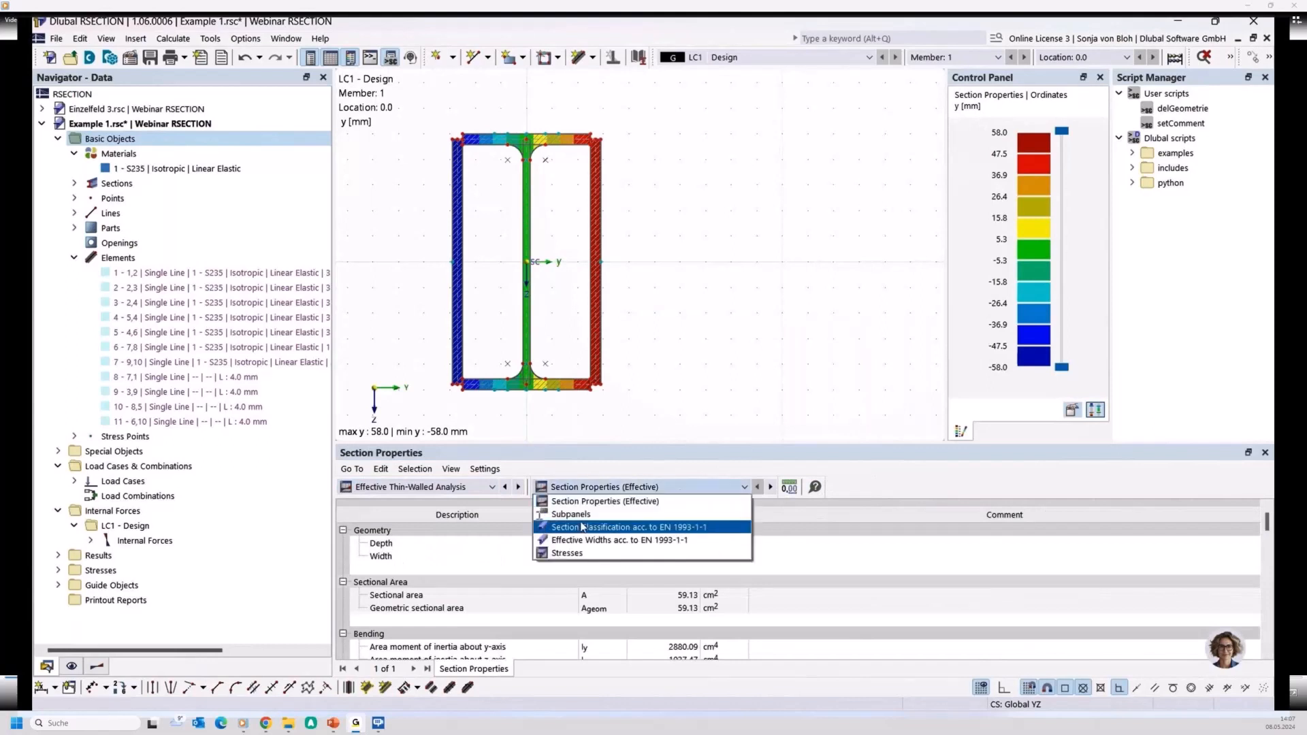
{"action": "left_click", "coordinate": [582, 527]}
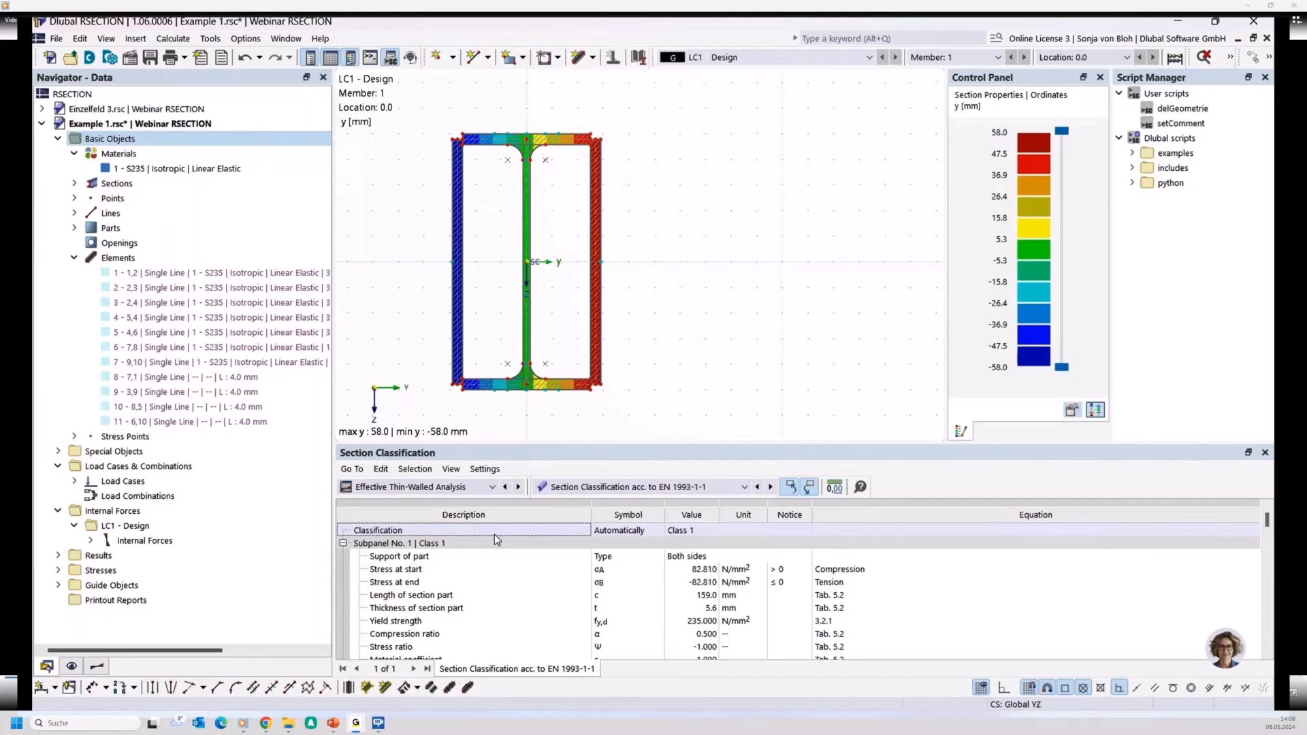
Step: Examine the finite element analysis stresses by loading and locate the governing von Mises stress point on the section
{"action": "left_click", "coordinate": [491, 487]}
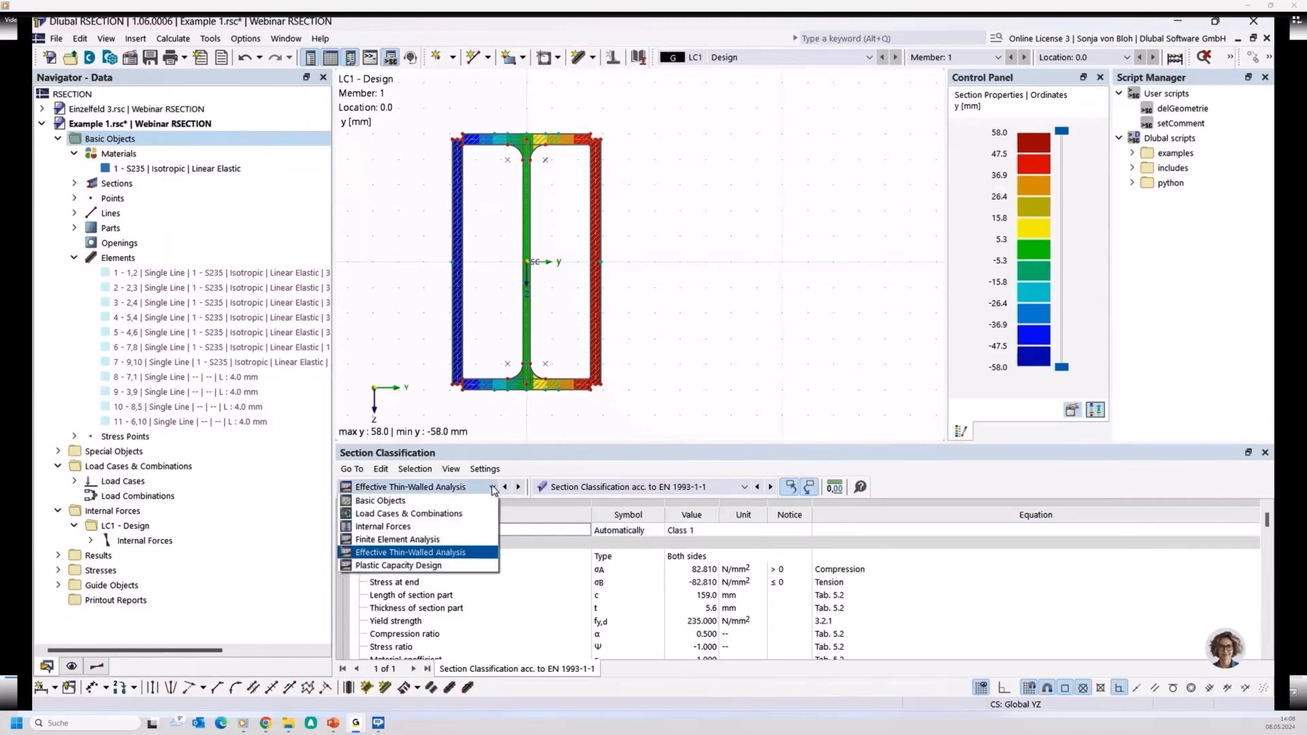
{"action": "left_click", "coordinate": [435, 543]}
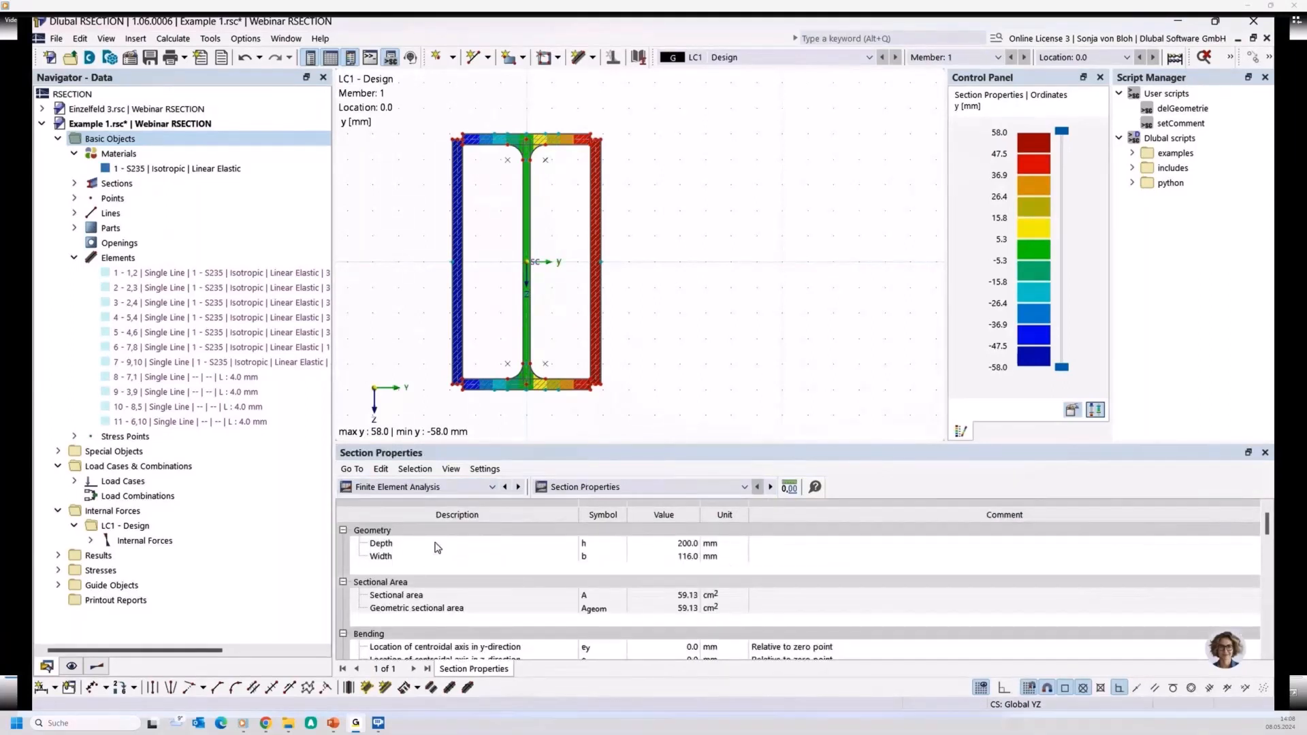
{"action": "left_click", "coordinate": [643, 487]}
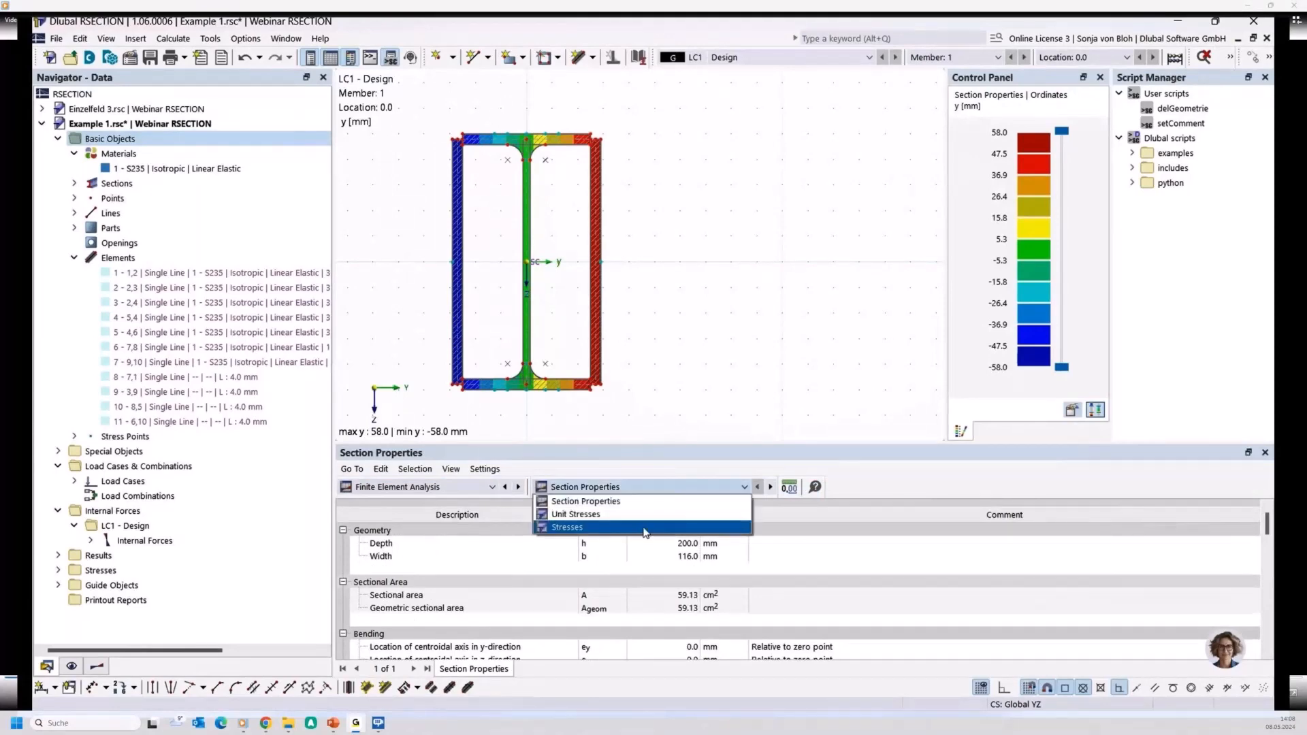
{"action": "left_click", "coordinate": [645, 527]}
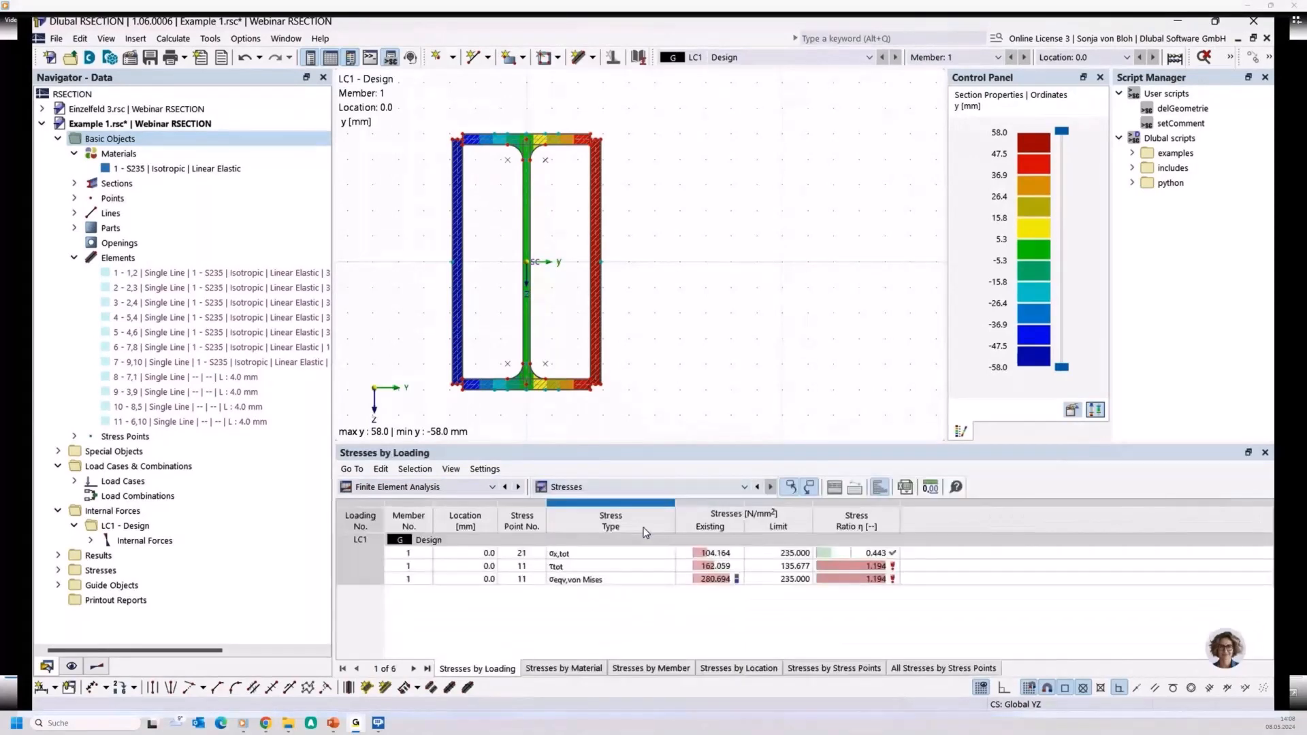
{"action": "left_click", "coordinate": [613, 580]}
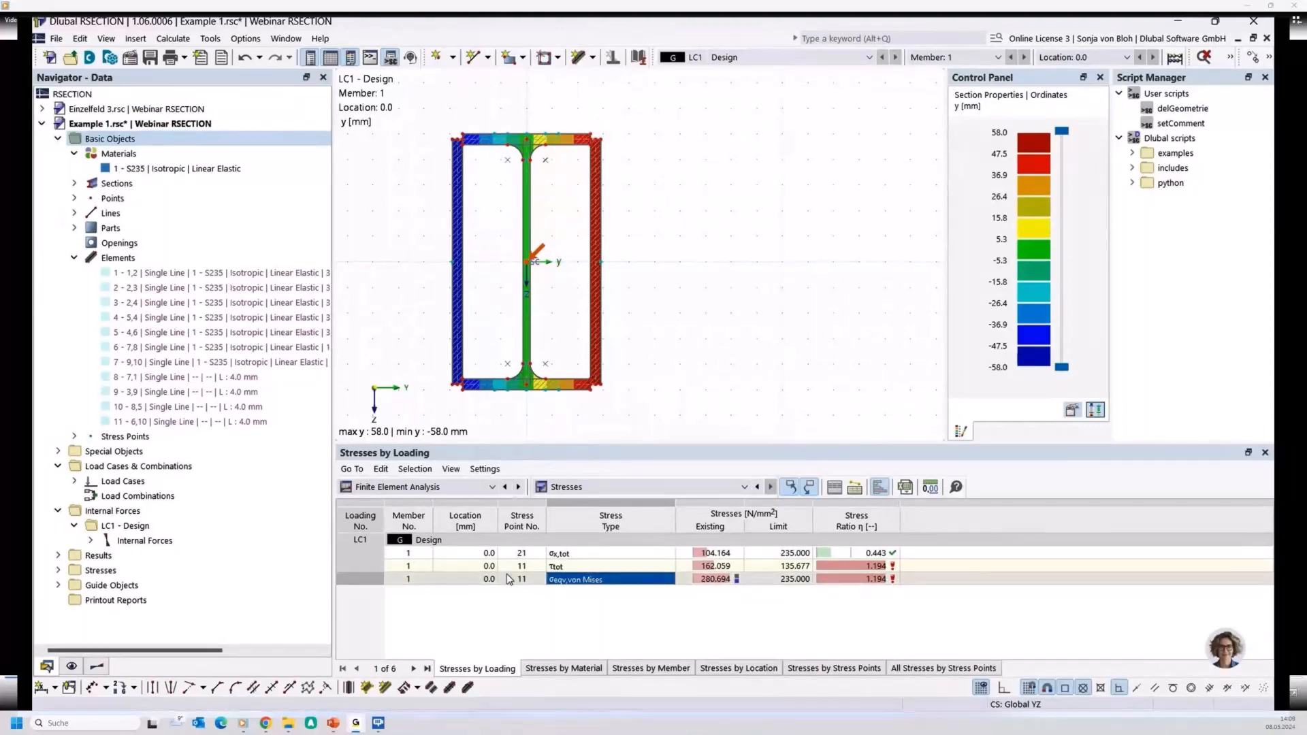
Step: Review the plastic capacity design results and examine the enlargement factor for load case Design
{"action": "left_click", "coordinate": [490, 487]}
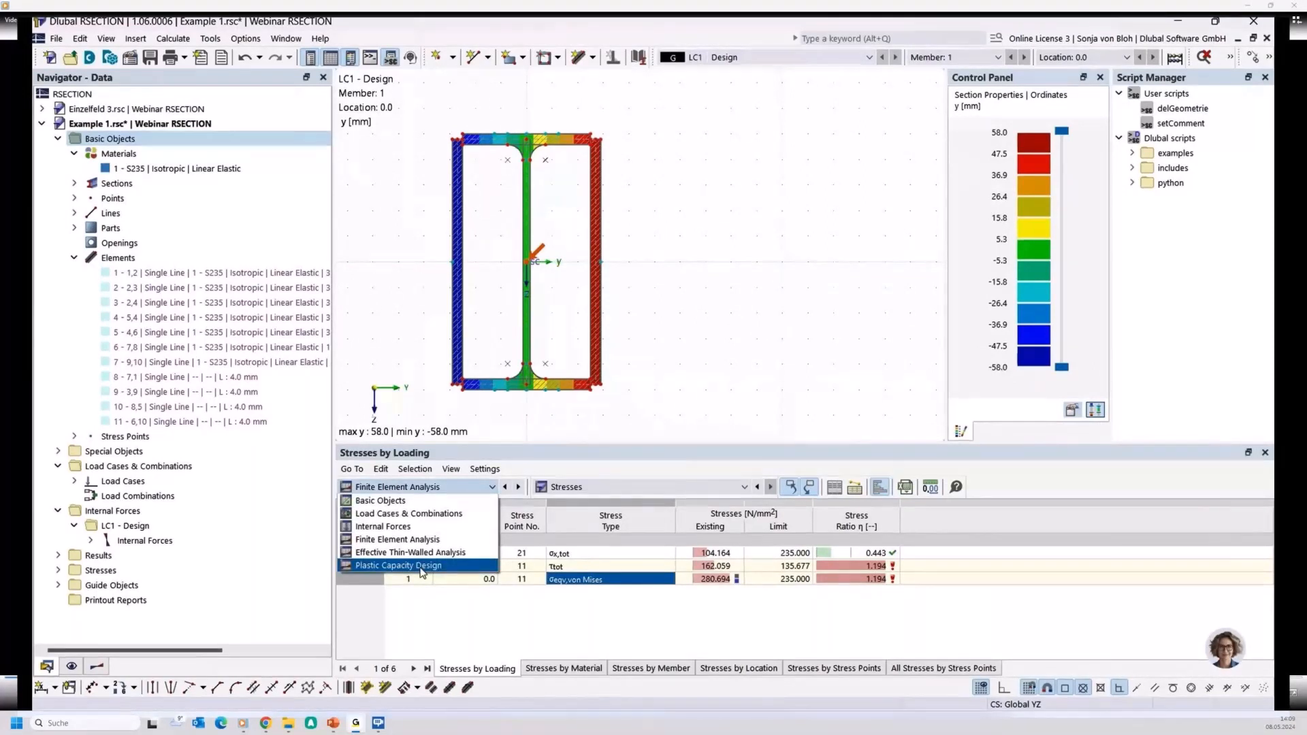
{"action": "left_click", "coordinate": [421, 567]}
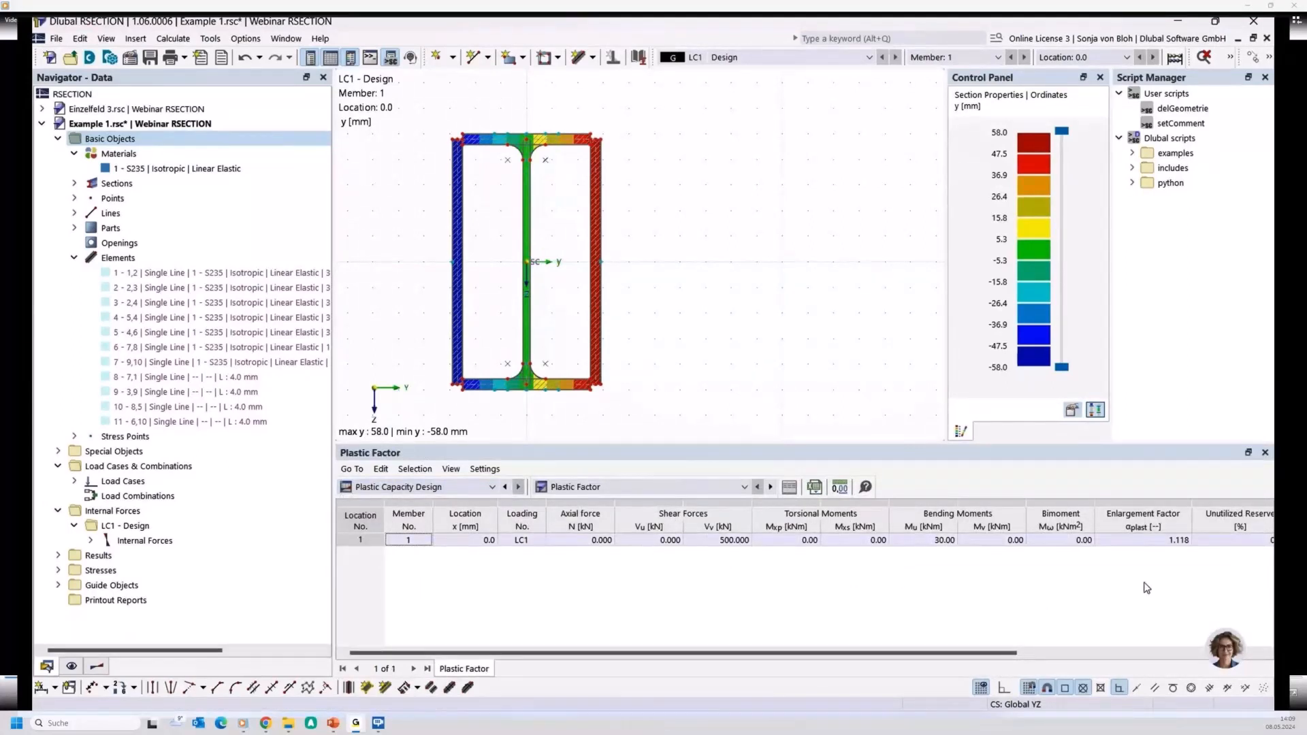
{"action": "left_click", "coordinate": [1142, 540]}
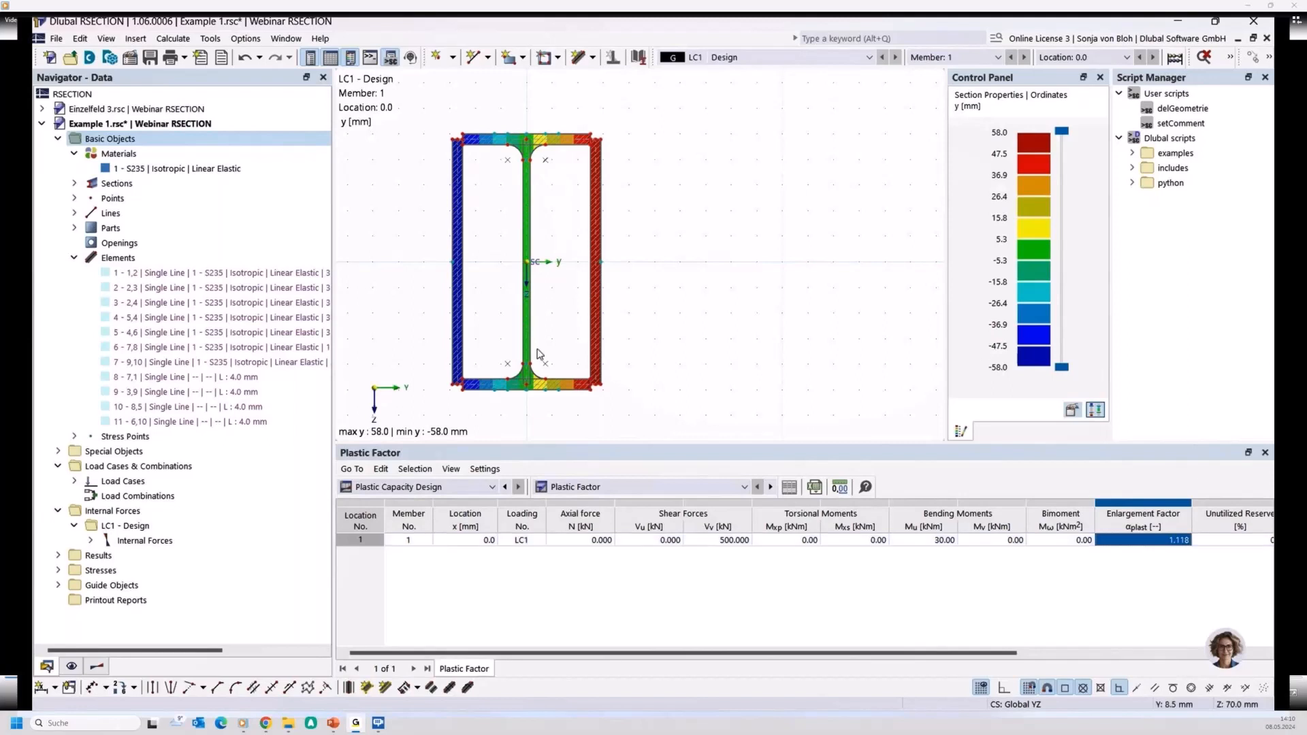
Step: Explode the IPE 200 section with side flat bars and delete all objects of type Element
{"action": "left_click", "coordinate": [74, 183]}
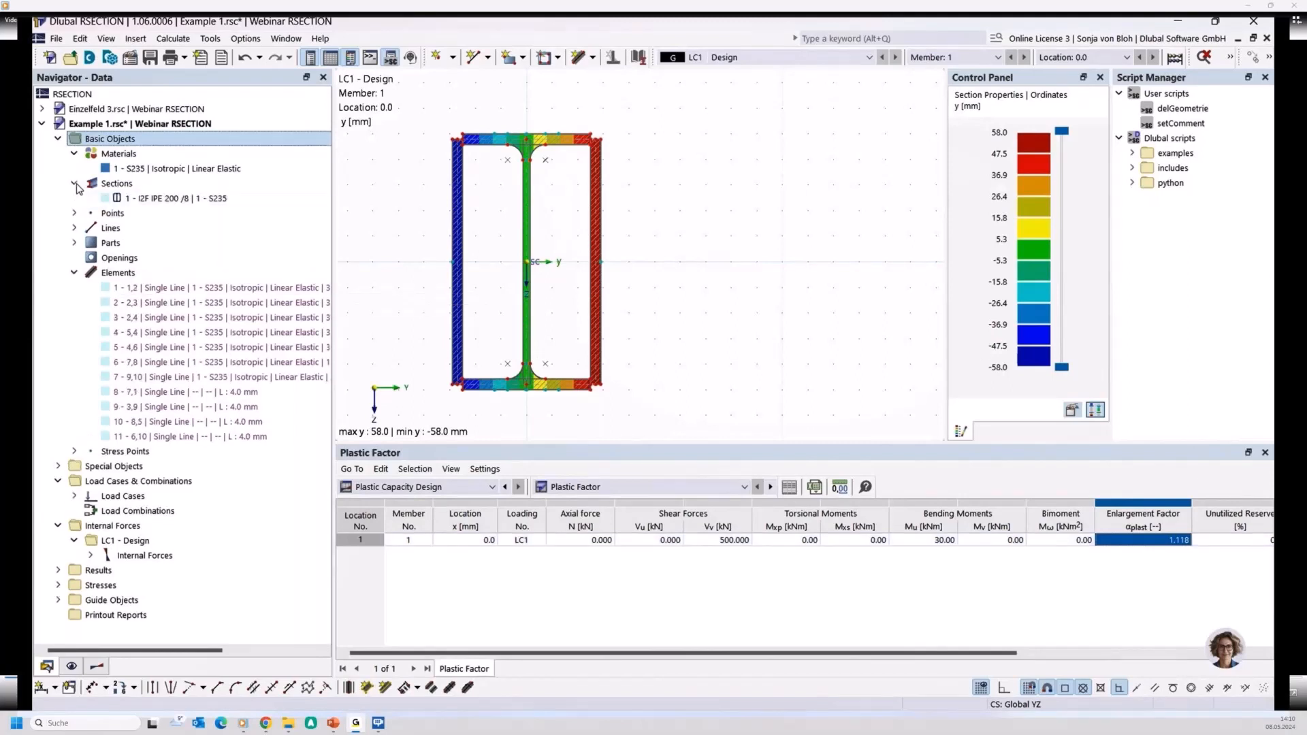
{"action": "right_click", "coordinate": [140, 201]}
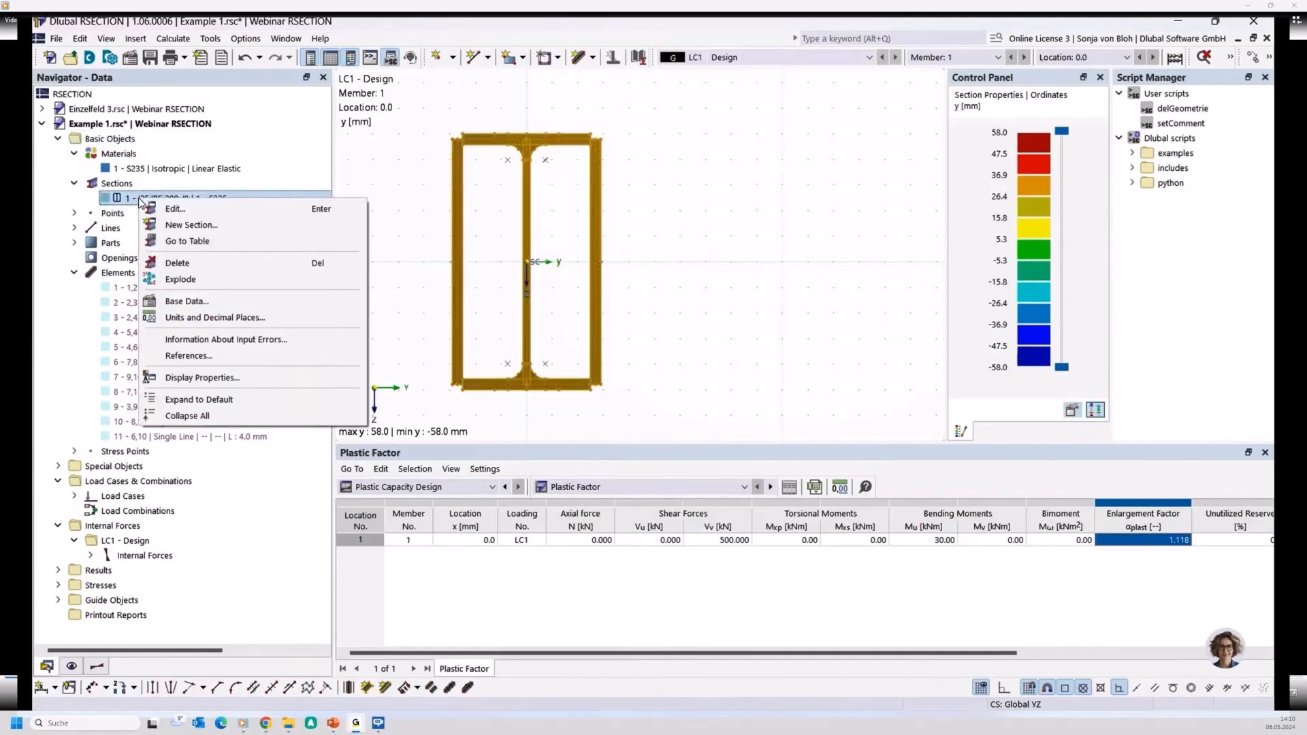
{"action": "left_click", "coordinate": [181, 279]}
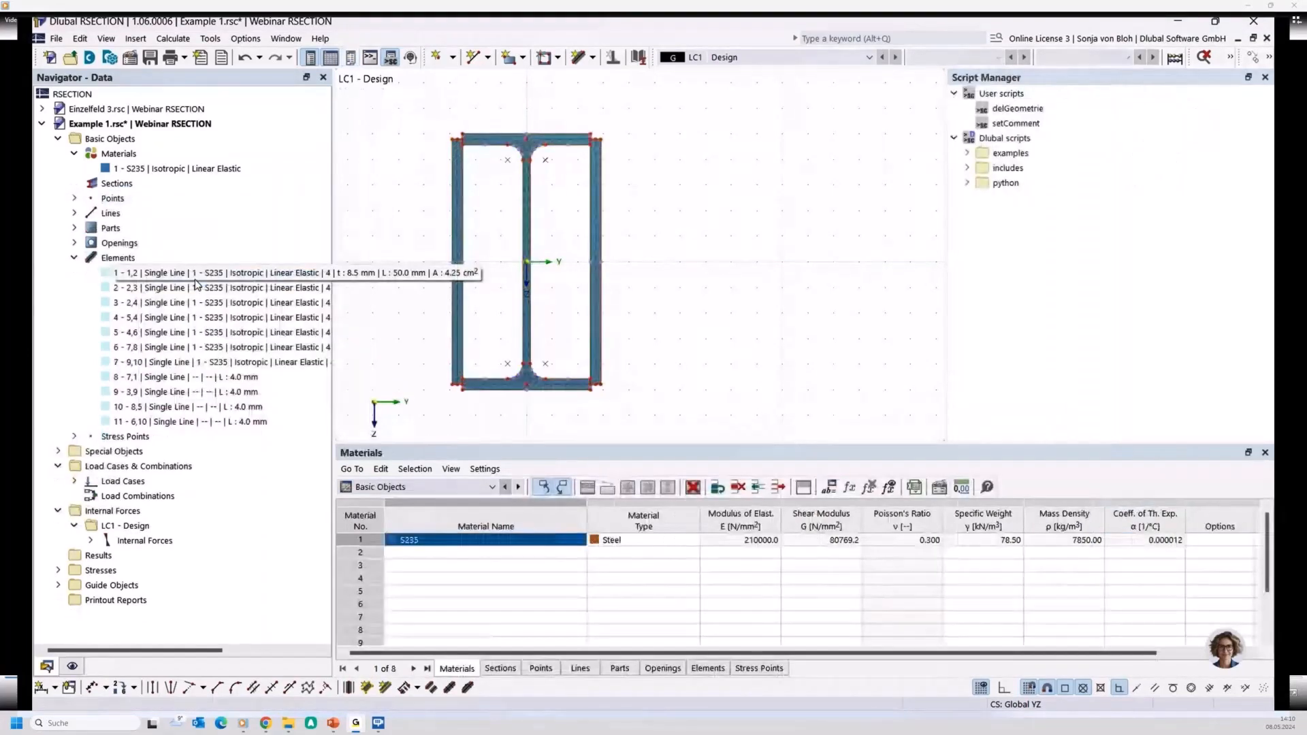
{"action": "right_click", "coordinate": [131, 264]}
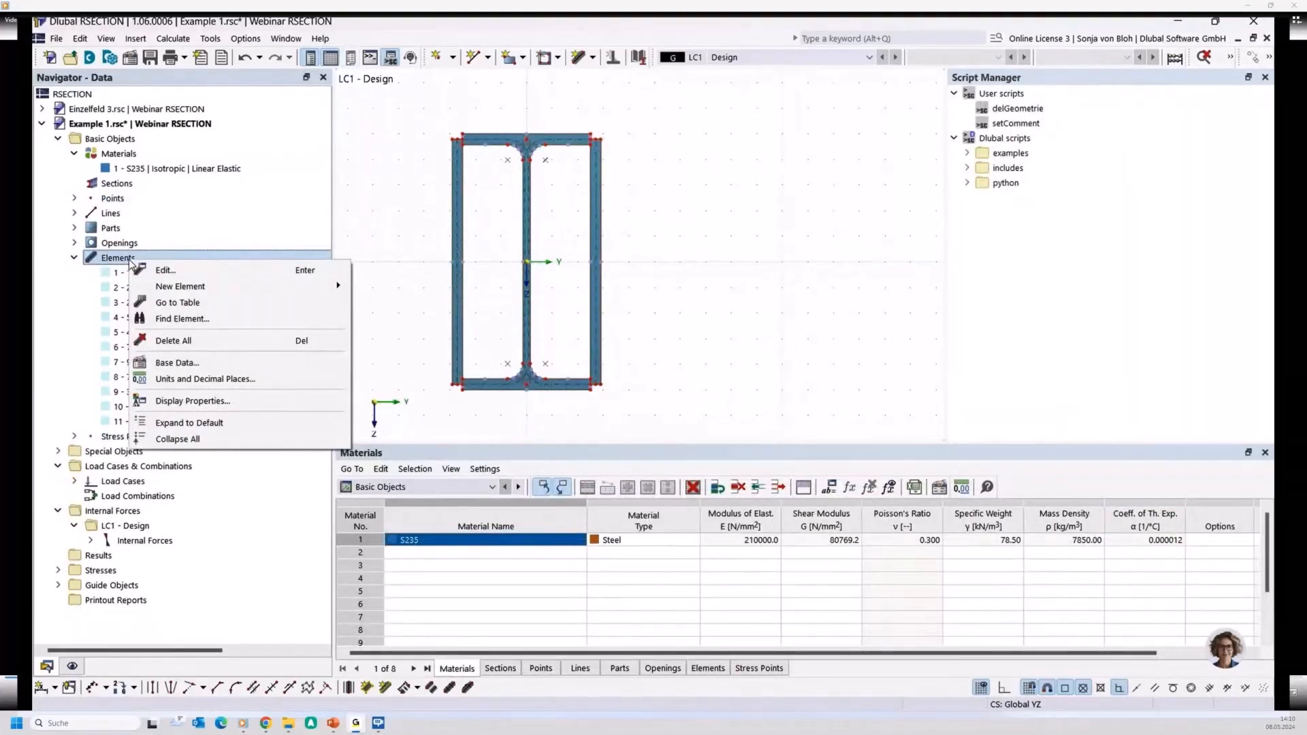
{"action": "left_click", "coordinate": [163, 340]}
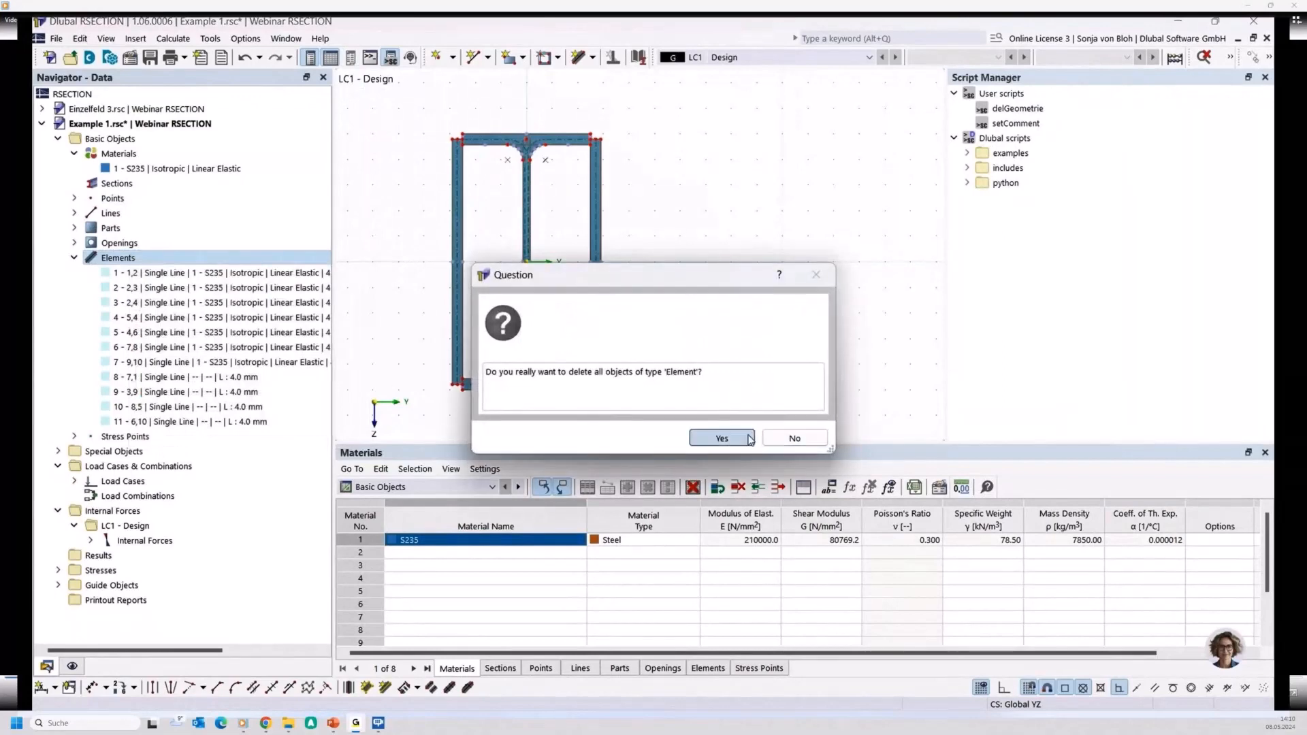
{"action": "left_click", "coordinate": [722, 438]}
Step: Deactivate the Effective / Steel / Aluminum section add-on in the base data of Example 1
{"action": "left_click", "coordinate": [124, 140]}
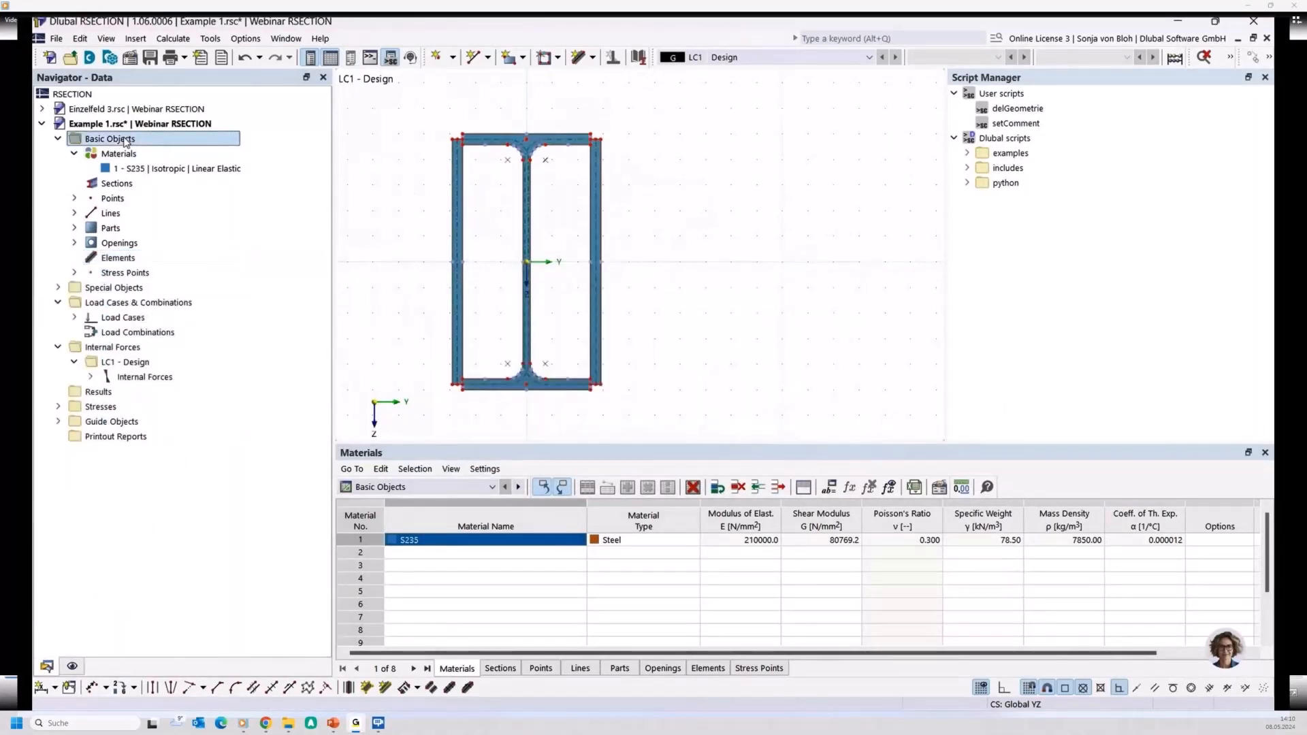
{"action": "double_click", "coordinate": [124, 139]}
{"action": "right_click", "coordinate": [125, 139]}
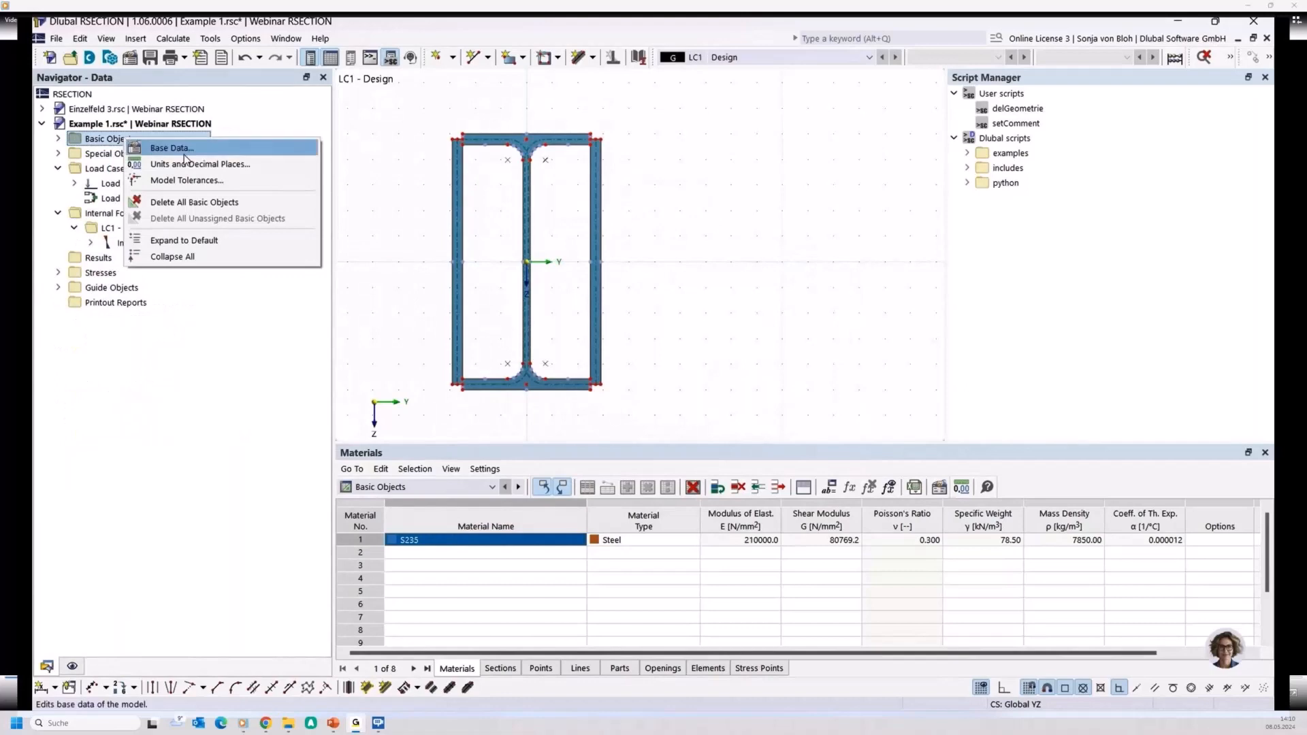
{"action": "left_click", "coordinate": [184, 154]}
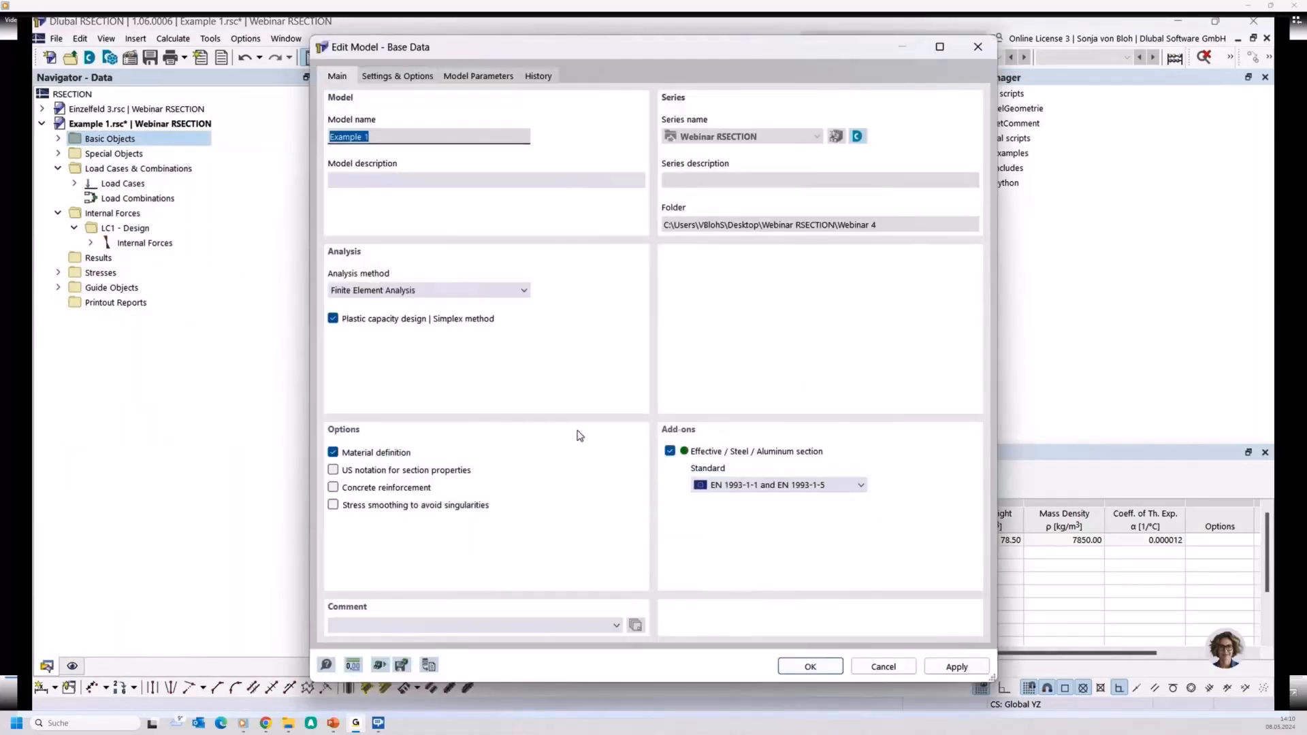
{"action": "left_click", "coordinate": [669, 452]}
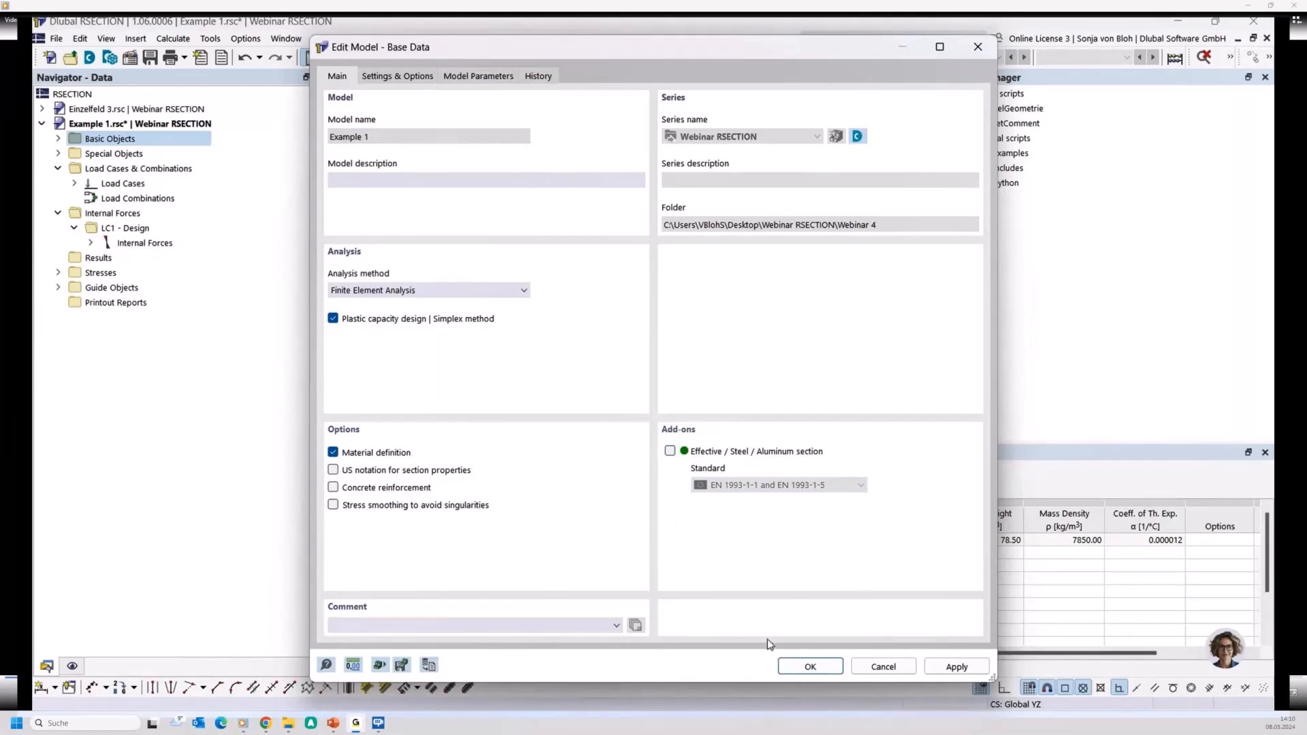
{"action": "left_click", "coordinate": [809, 667]}
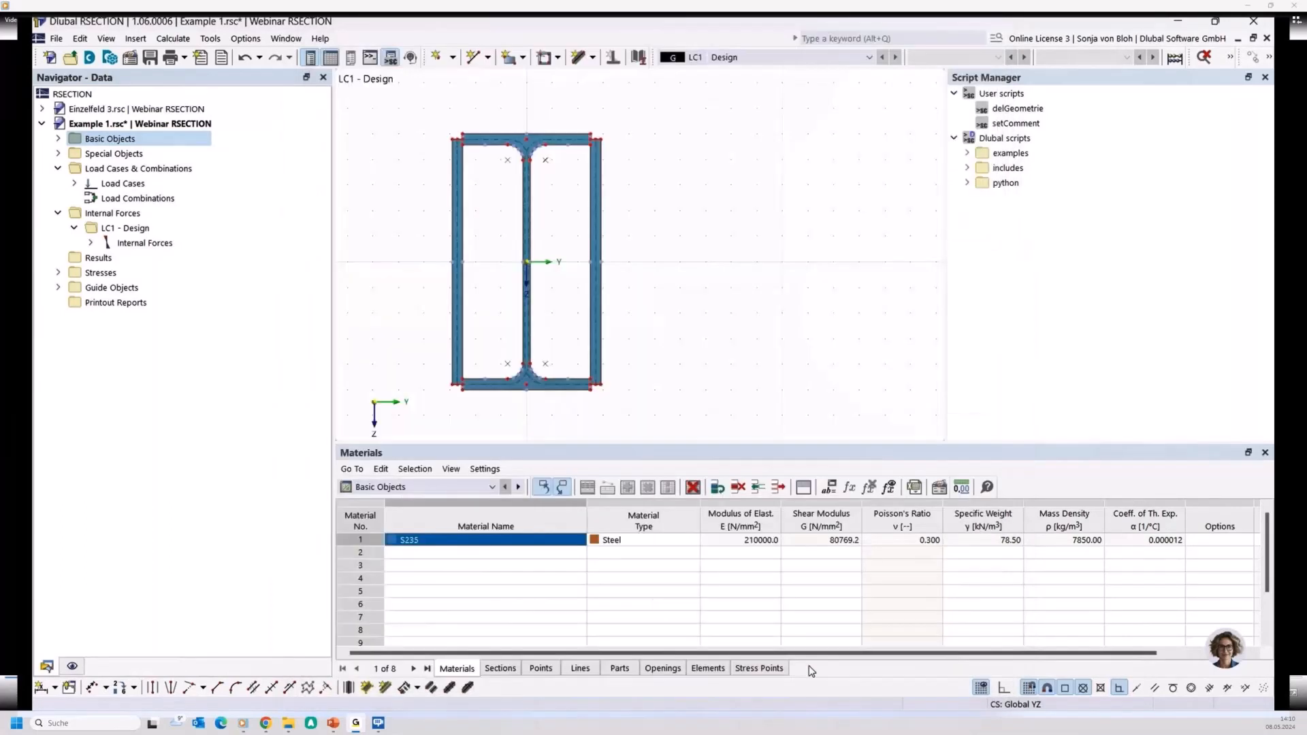
Step: Recalculate the section without elements and examine the enlargement factor of the plastic capacity design
{"action": "left_click", "coordinate": [173, 38]}
{"action": "left_click", "coordinate": [204, 52]}
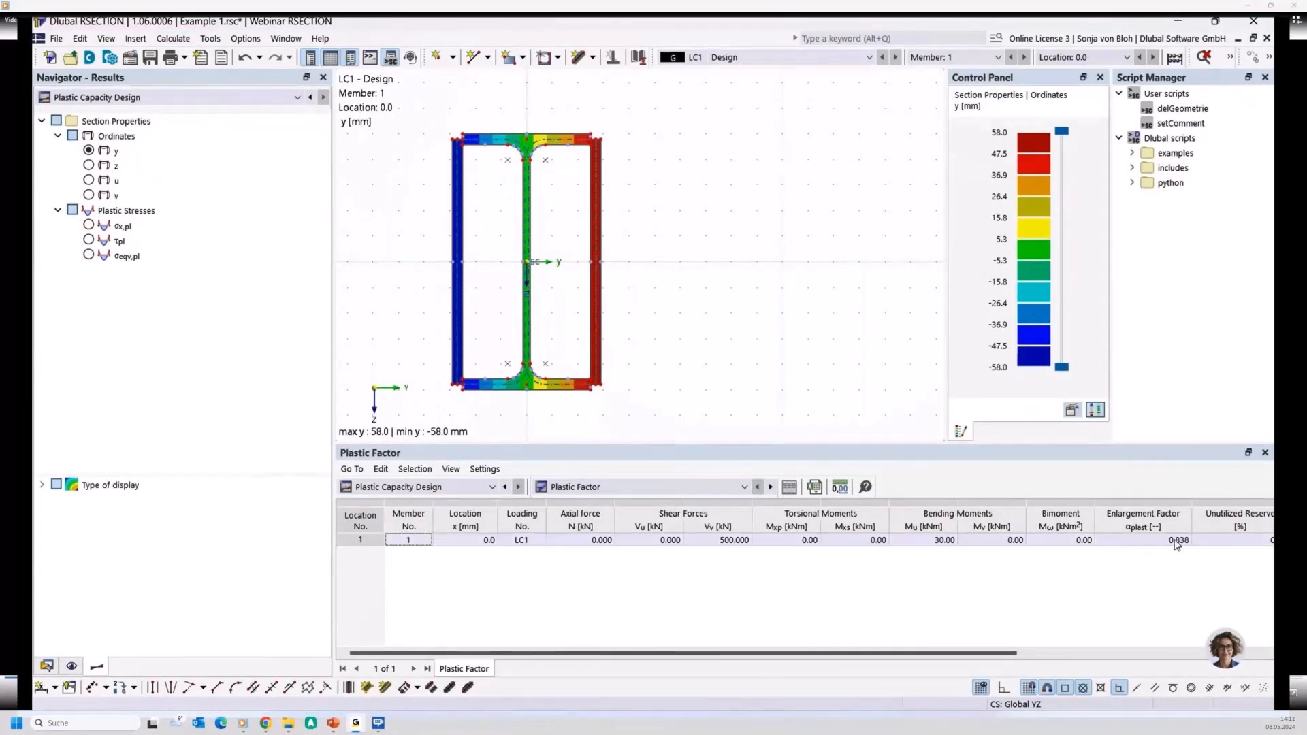
{"action": "left_click", "coordinate": [1140, 541]}
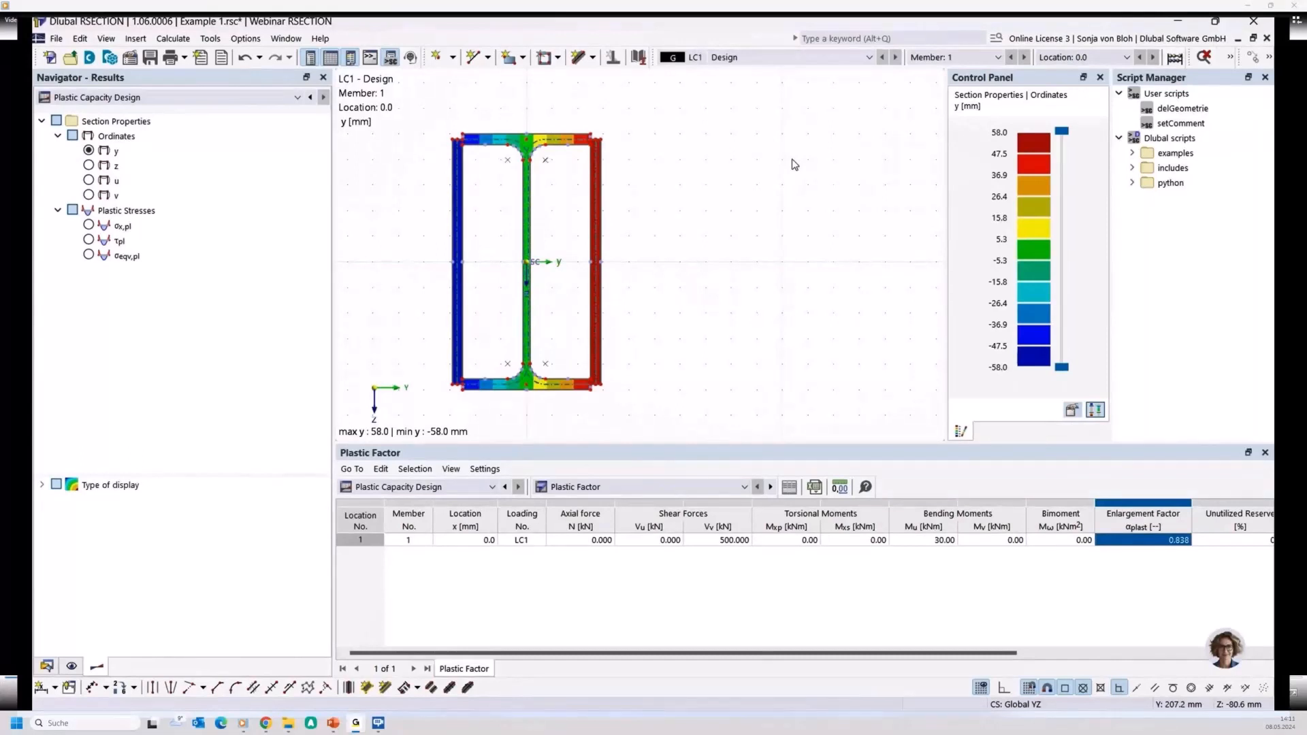
Step: Create a new model named Example 2 with Thin-Walled Analysis as the analysis method
{"action": "left_click", "coordinate": [45, 667]}
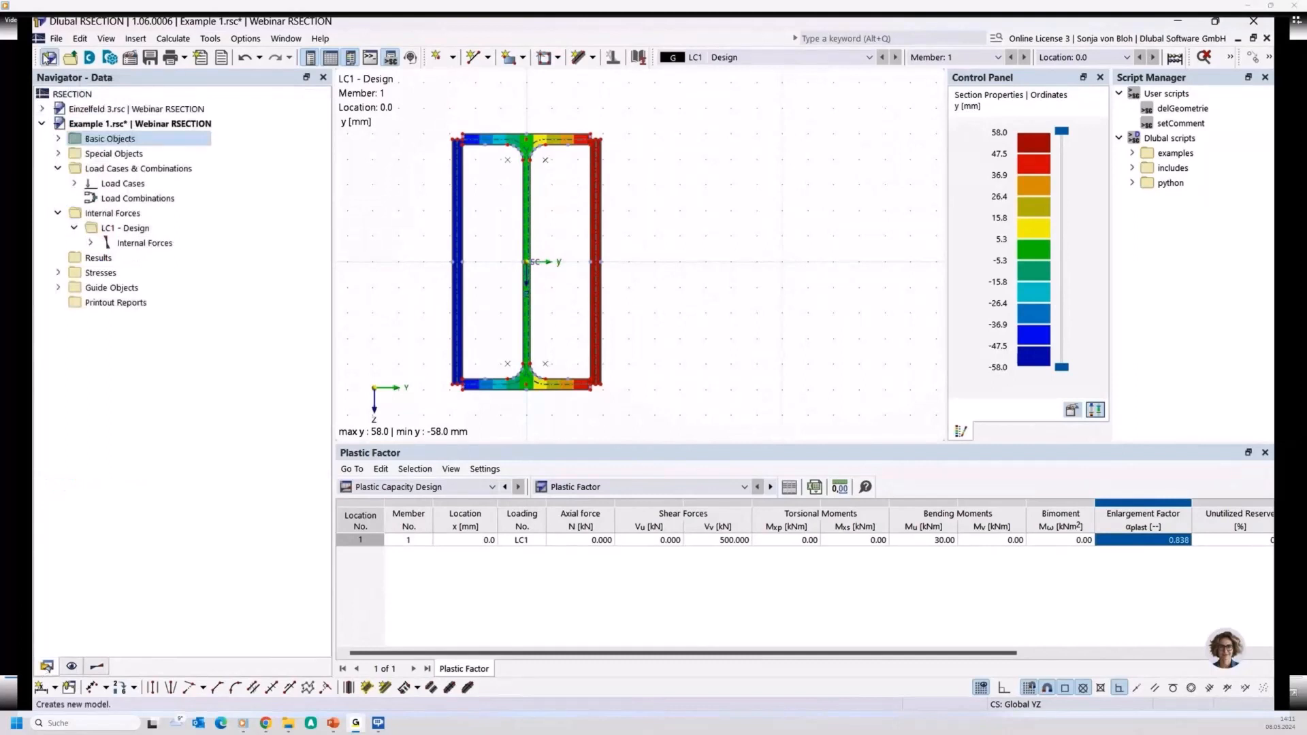
{"action": "left_click", "coordinate": [47, 57]}
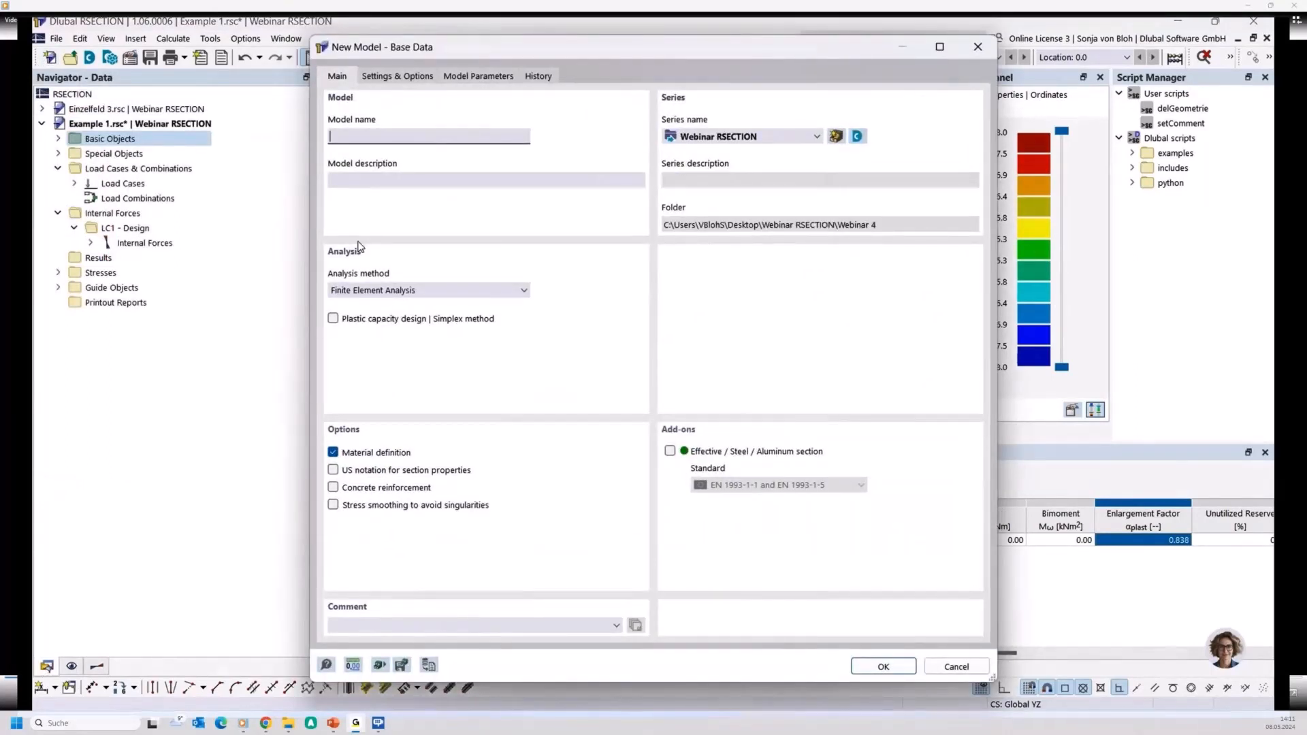
{"action": "type", "text": "Example 2"}
{"action": "left_click", "coordinate": [389, 290]}
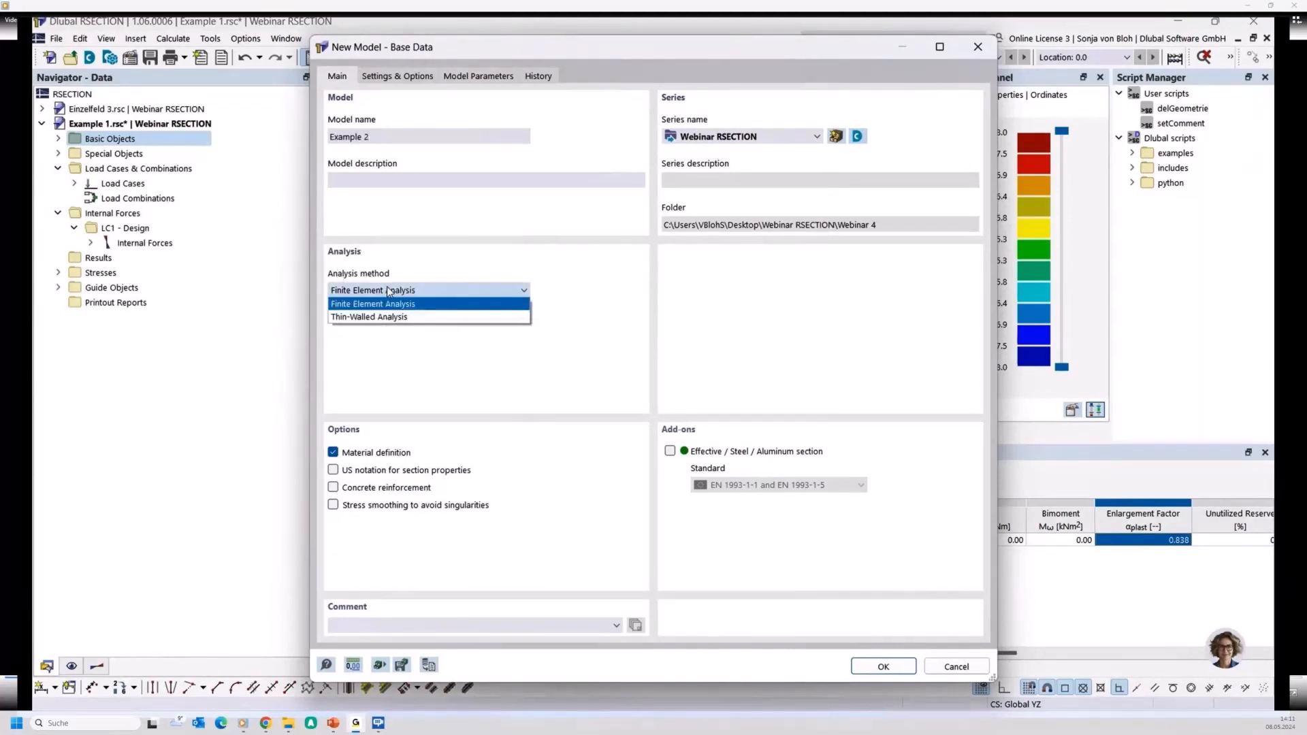
{"action": "left_click", "coordinate": [375, 317]}
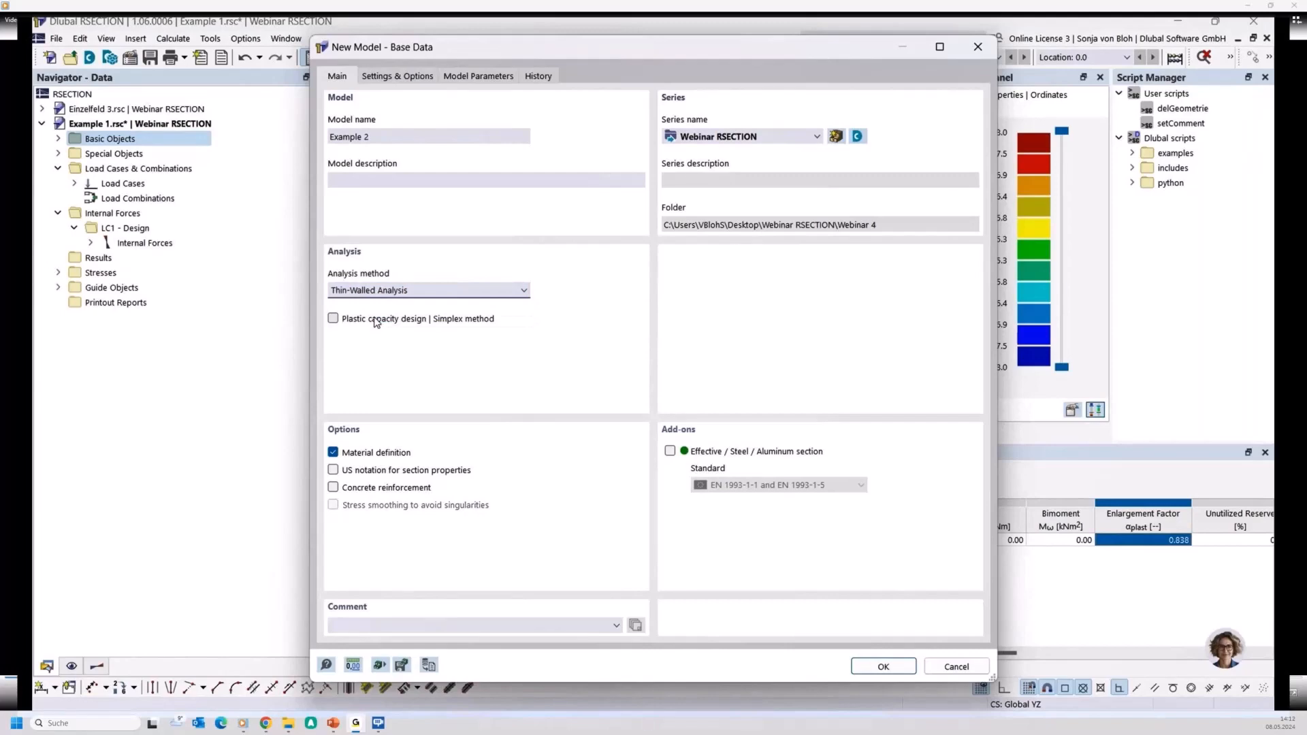
{"action": "left_click", "coordinate": [868, 664]}
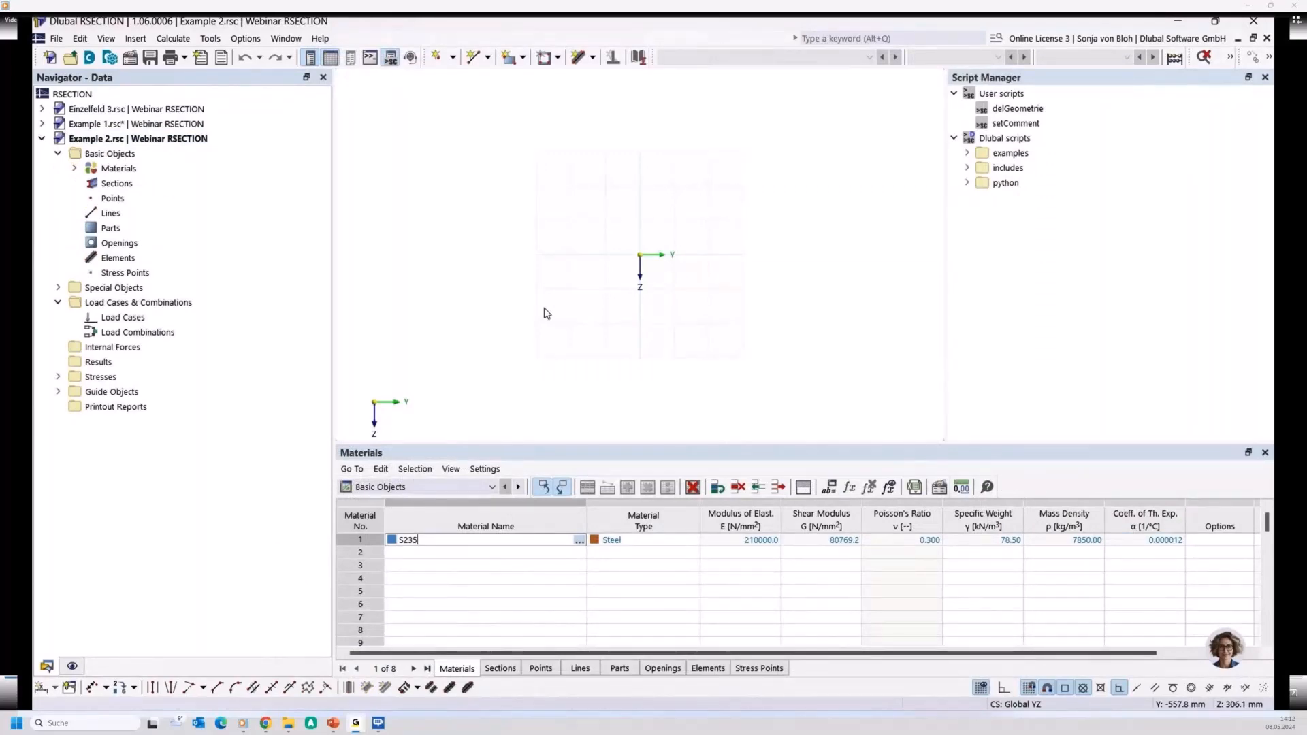
Step: Draw two consecutive 80 mm single-line elements, 10 mm thick in S235, along Z = -40 mm from Y = 0 to Y = 160 mm
{"action": "left_click", "coordinate": [592, 62]}
{"action": "left_click", "coordinate": [591, 80]}
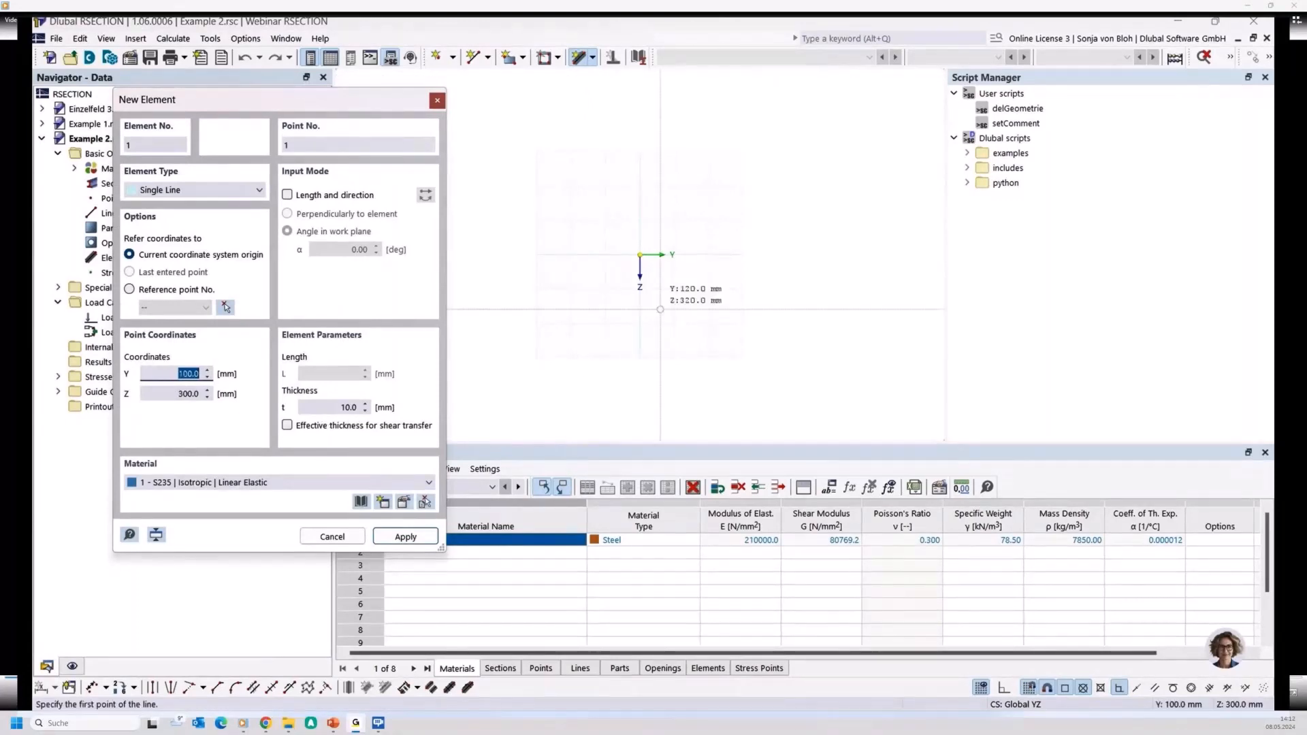
{"action": "scroll", "coordinate": [670, 251], "scroll_direction": "up", "scroll_amount": 5}
{"action": "scroll", "coordinate": [630, 248], "scroll_direction": "up", "scroll_amount": 1}
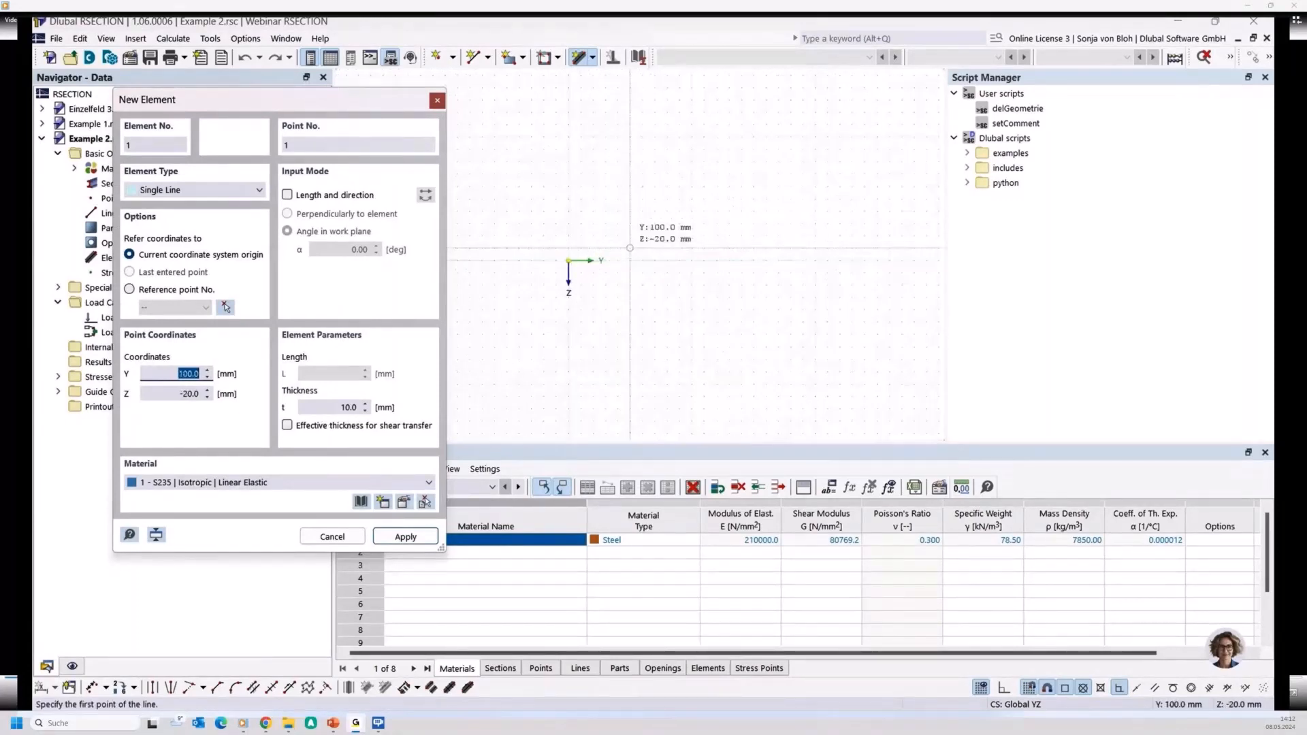
{"action": "left_click", "coordinate": [568, 235]}
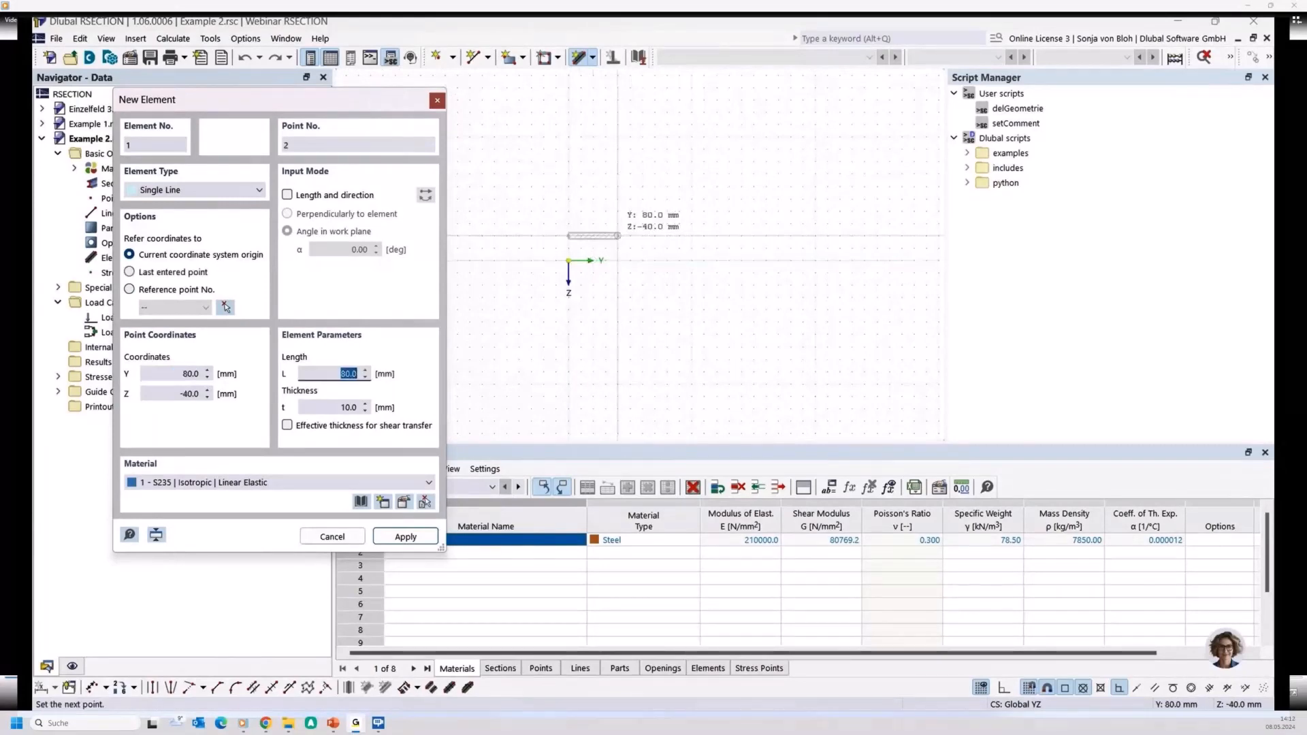
{"action": "left_click", "coordinate": [617, 235]}
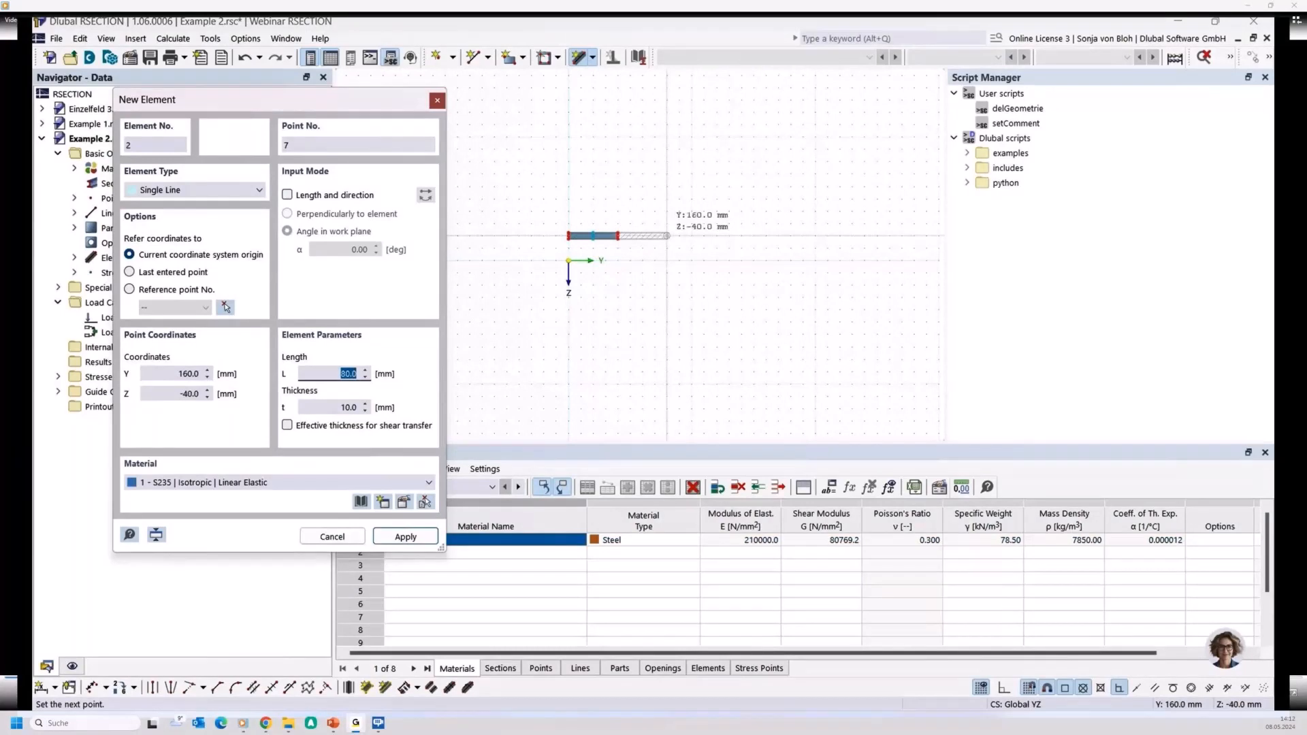
{"action": "left_click", "coordinate": [667, 236]}
{"action": "scroll", "coordinate": [600, 229], "scroll_direction": "up", "scroll_amount": 2}
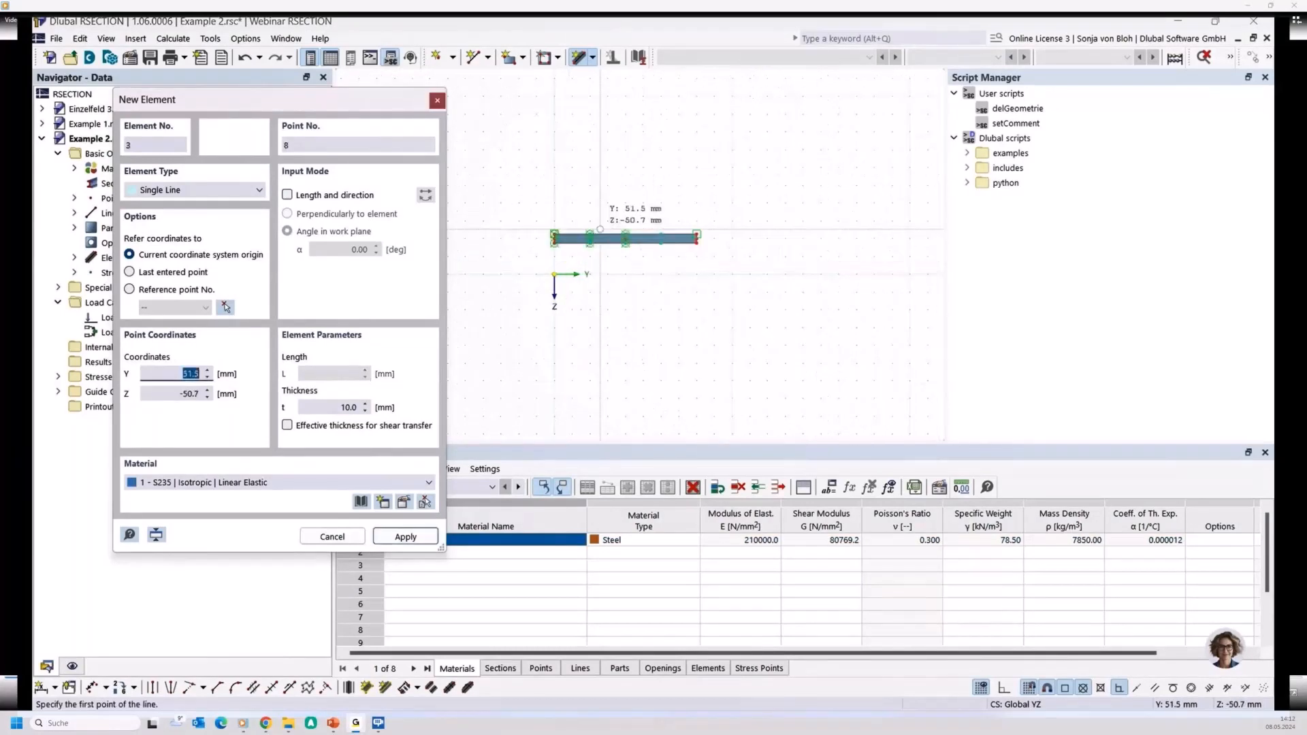
{"action": "scroll", "coordinate": [600, 229], "scroll_direction": "up", "scroll_amount": 2}
{"action": "key", "text": "Escape"}
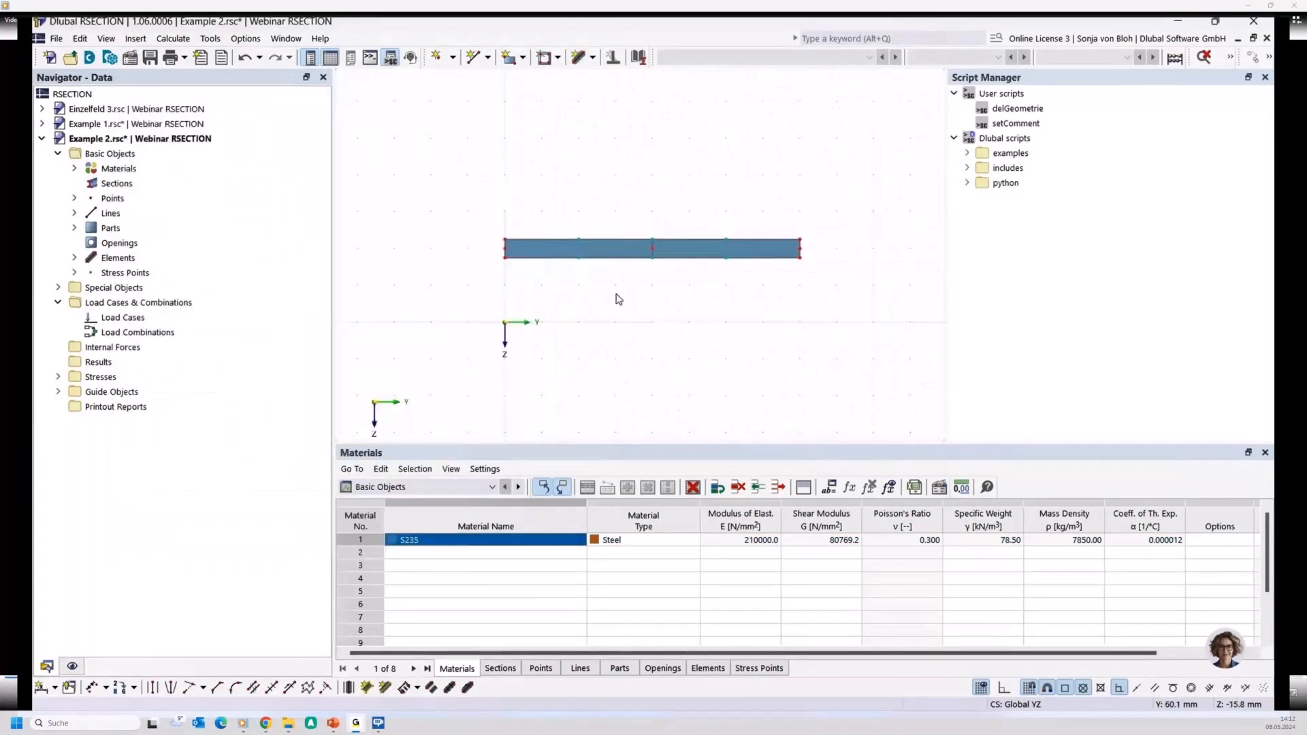
Step: Show object numbering in the graphic and examine the properties of both single-line elements in Example 2
{"action": "right_click", "coordinate": [509, 283]}
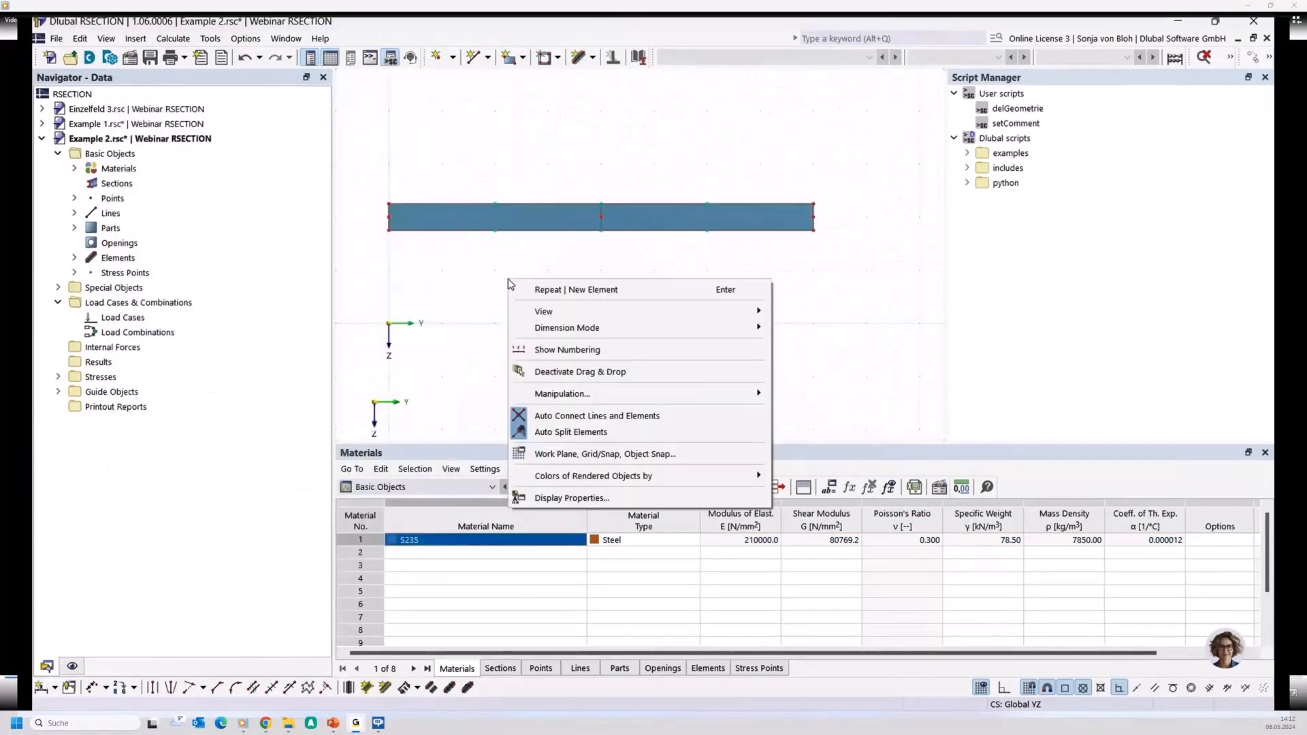
{"action": "left_click", "coordinate": [543, 350]}
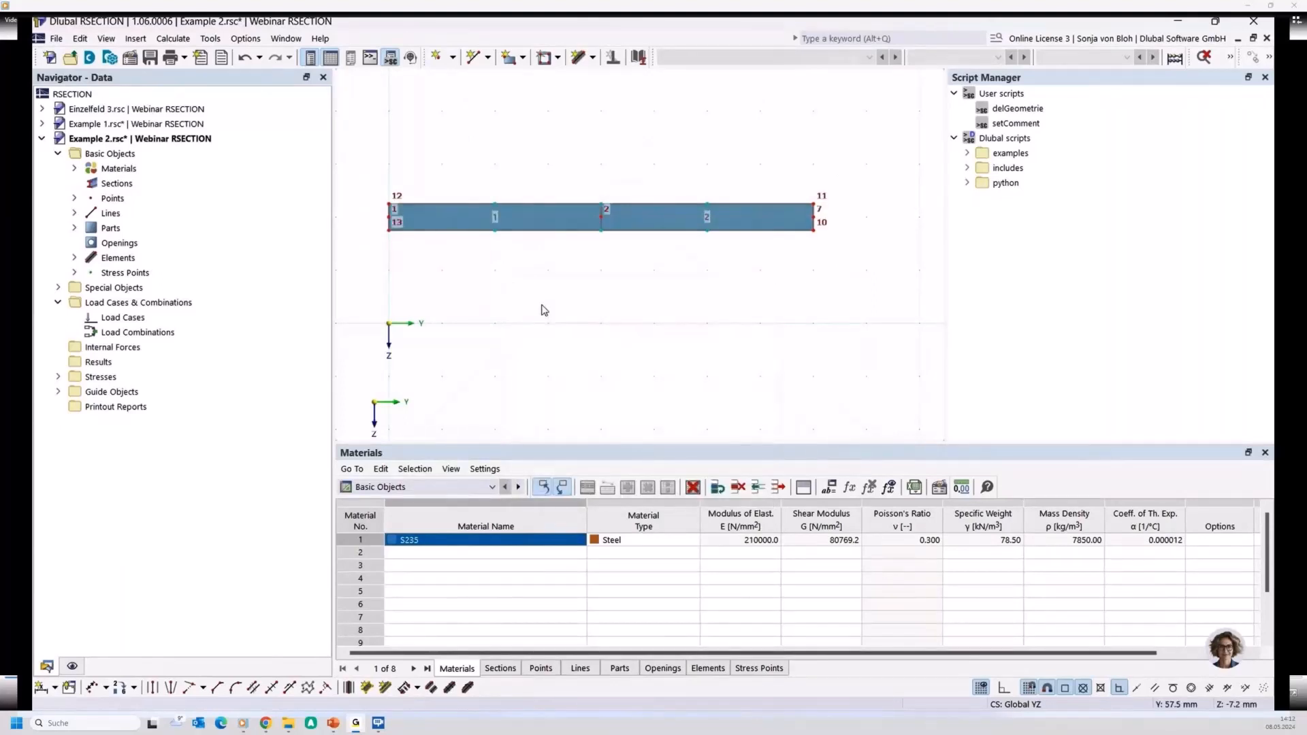
{"action": "left_click", "coordinate": [74, 257]}
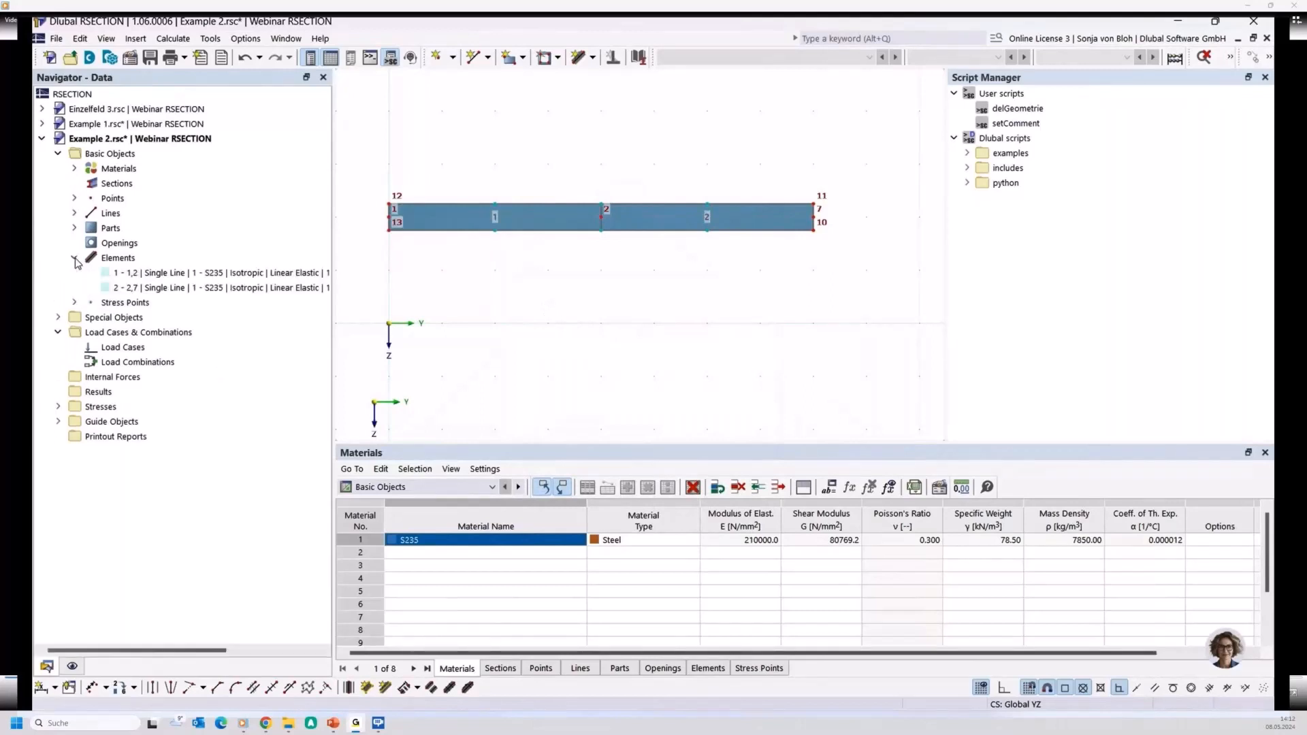
{"action": "left_click", "coordinate": [143, 273]}
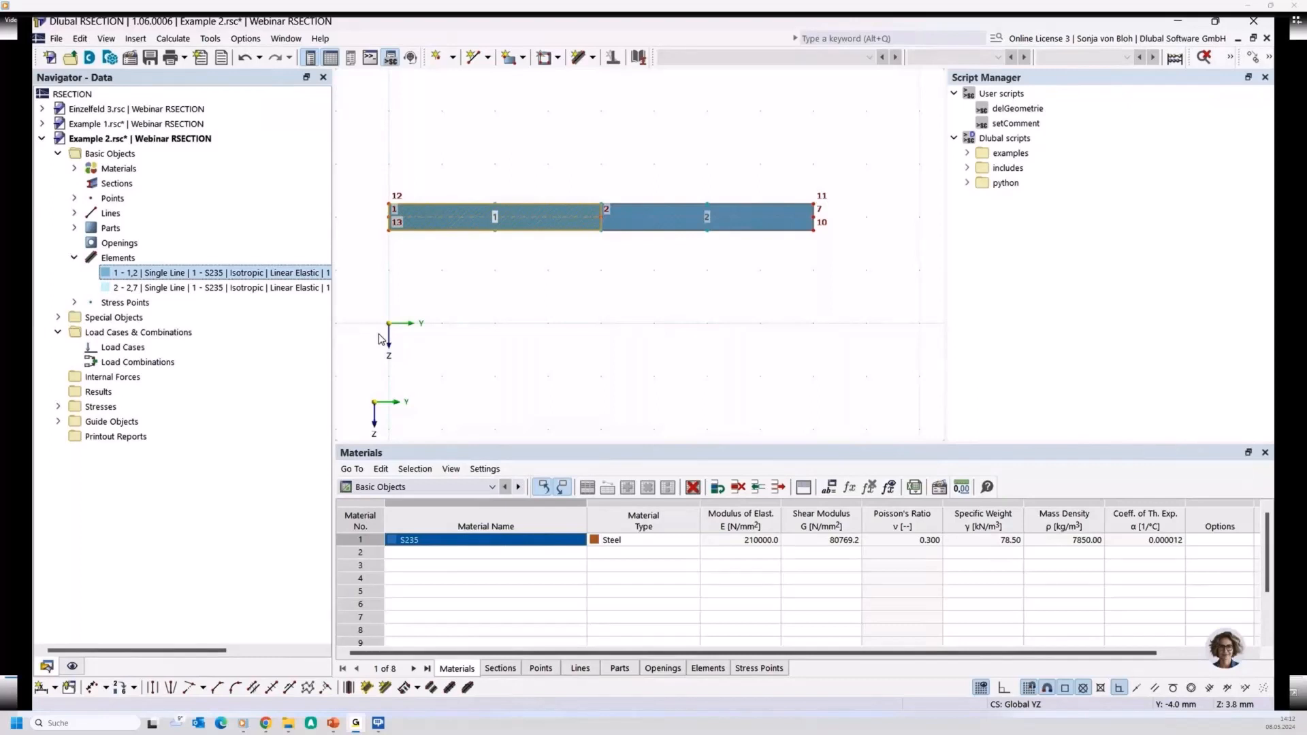
{"action": "left_click", "coordinate": [193, 290]}
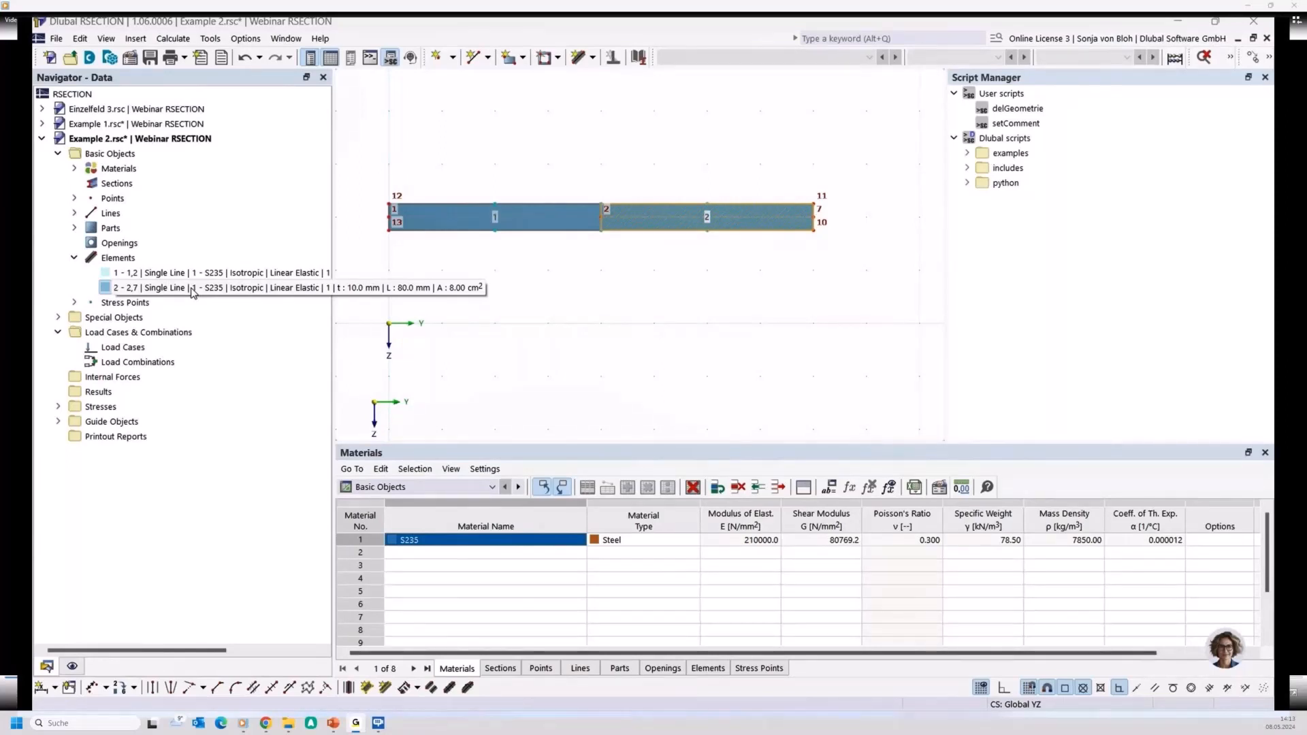
{"action": "left_click", "coordinate": [193, 289]}
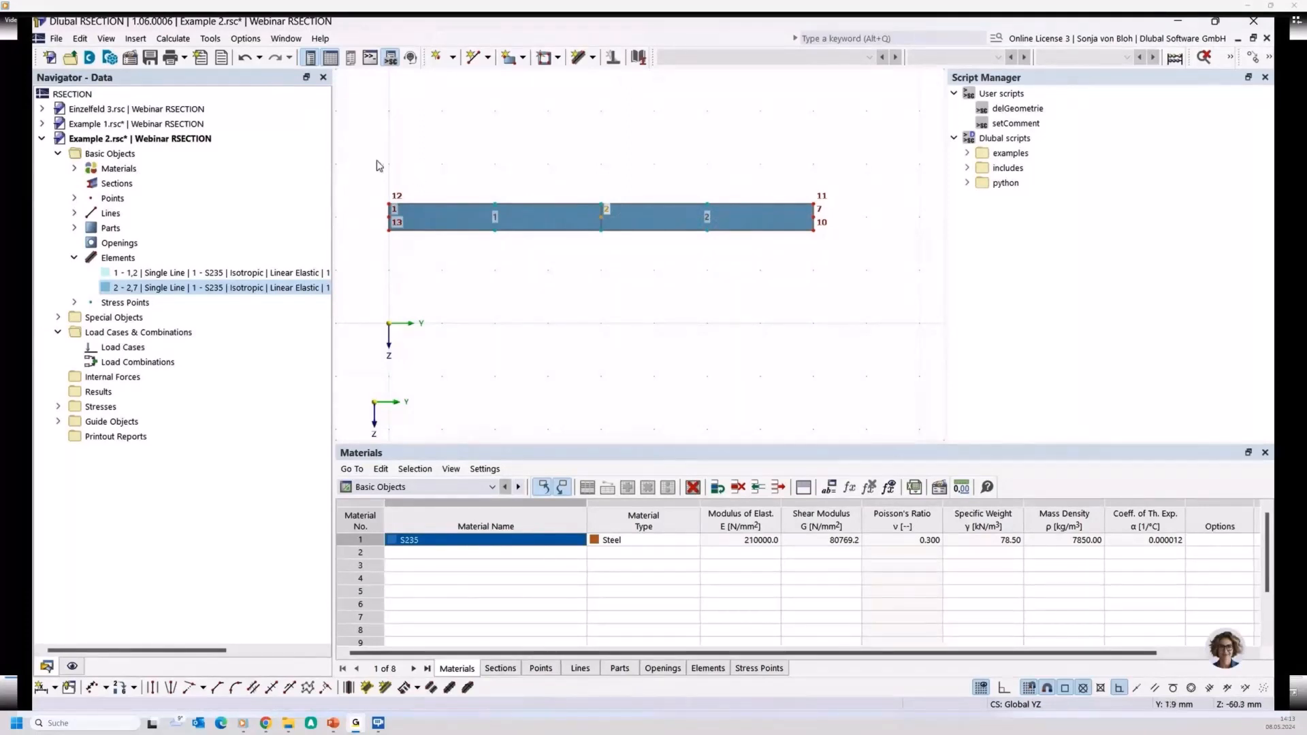
Step: Delete all existing elements and deactivate Auto Connect Lines and Elements as well as Auto Split Elements
{"action": "left_click_drag", "start_coordinate": [364, 158], "coordinate": [849, 263]}
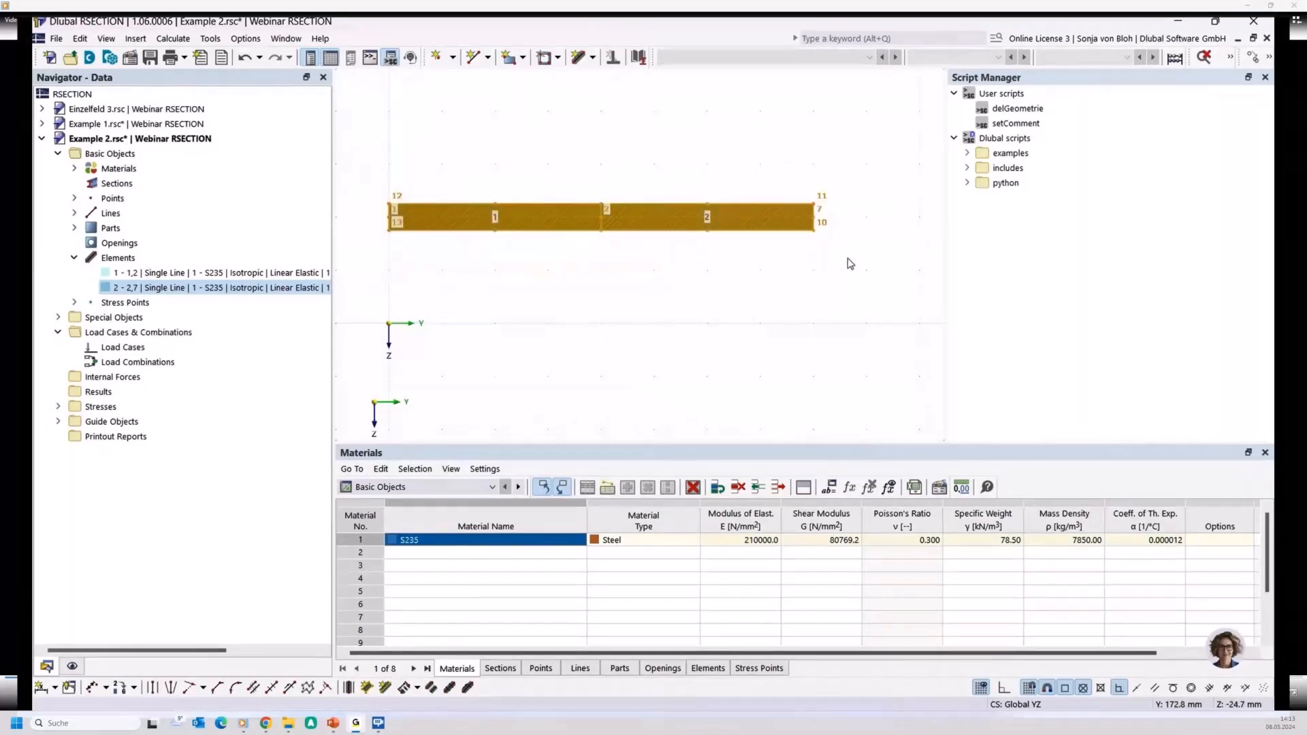
{"action": "key", "text": "Delete"}
{"action": "right_click", "coordinate": [467, 198]}
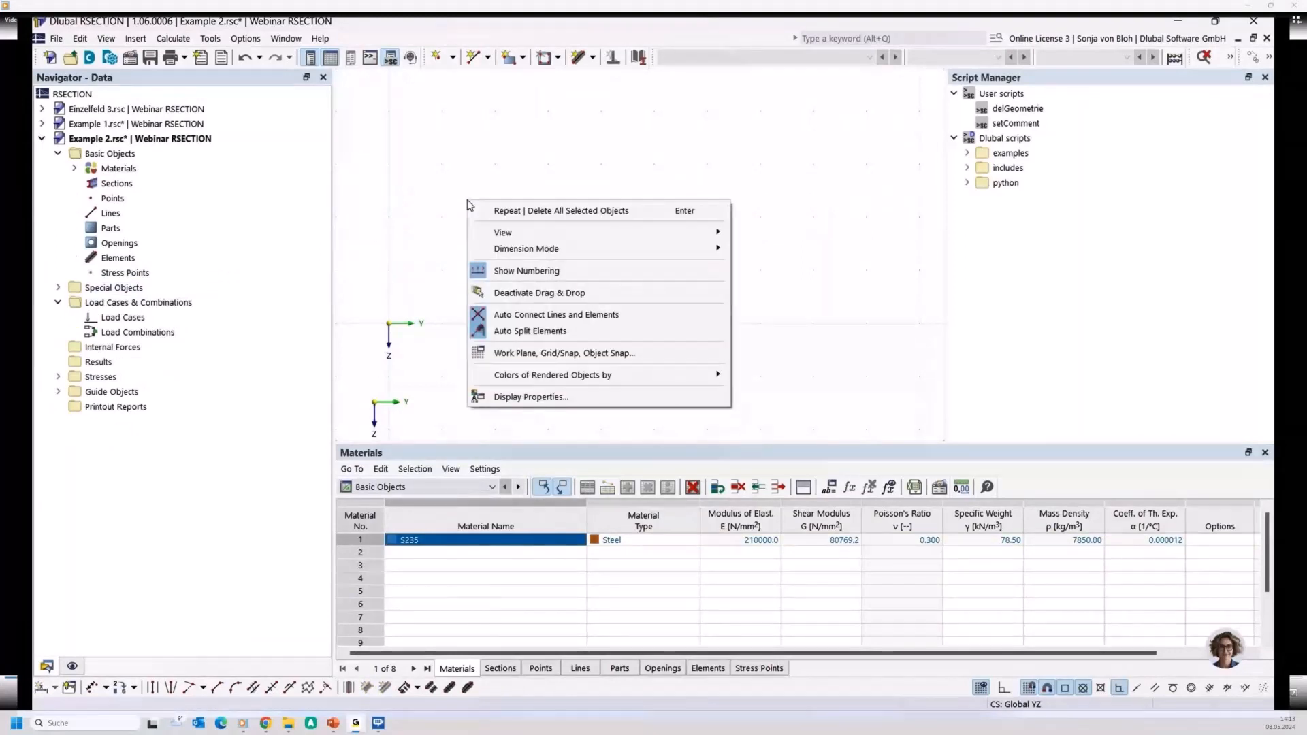
{"action": "left_click", "coordinate": [505, 315]}
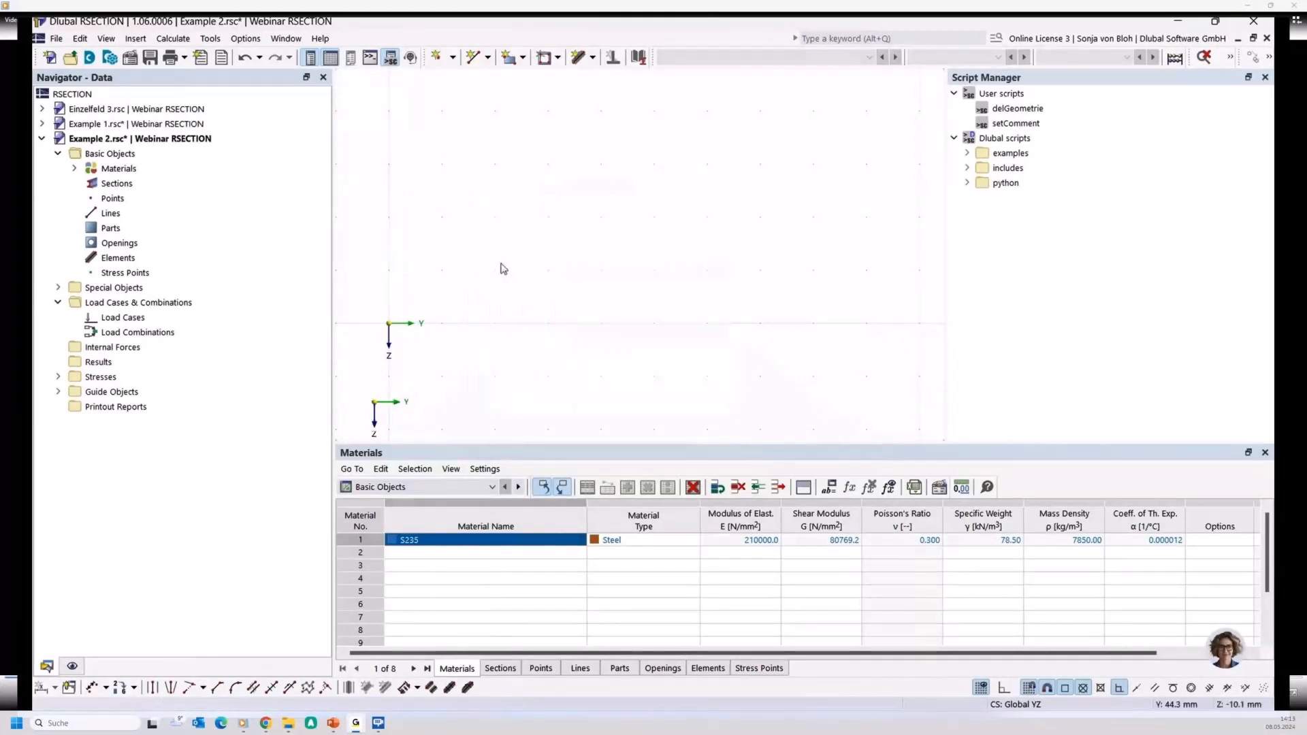
{"action": "right_click", "coordinate": [499, 259]}
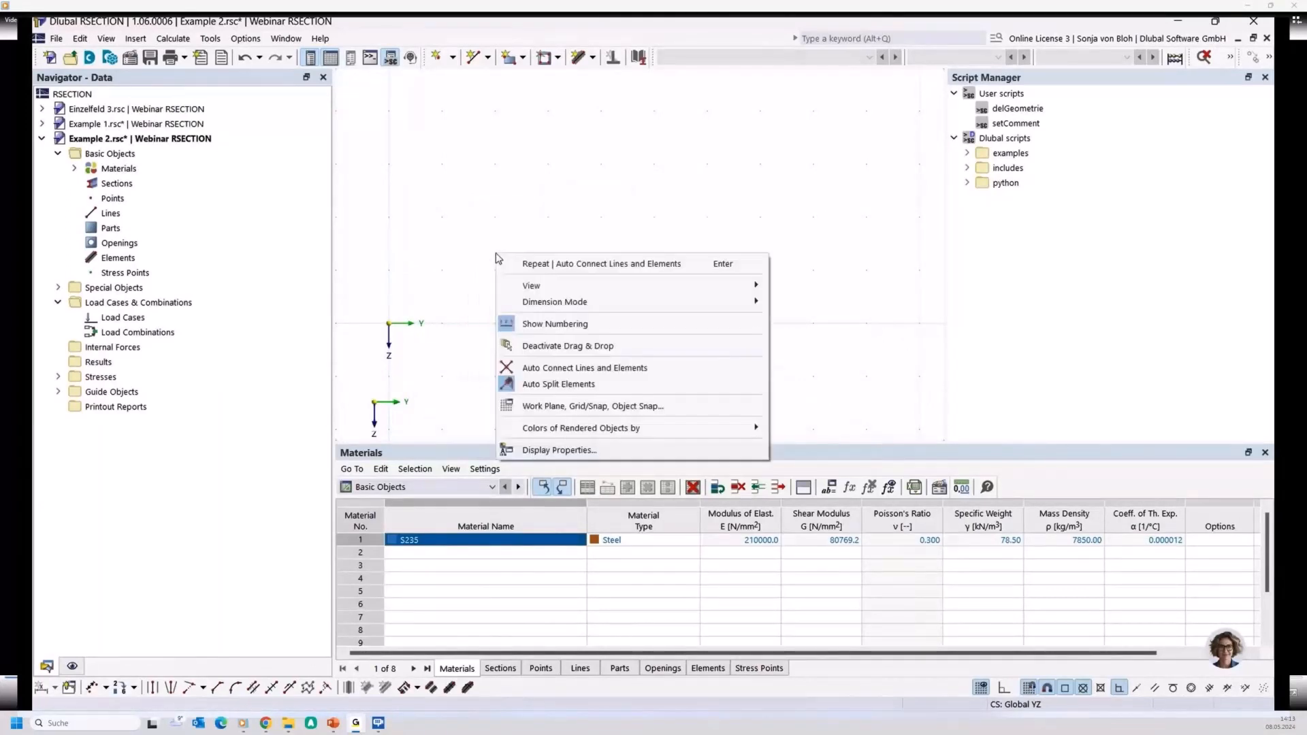
{"action": "left_click", "coordinate": [571, 386]}
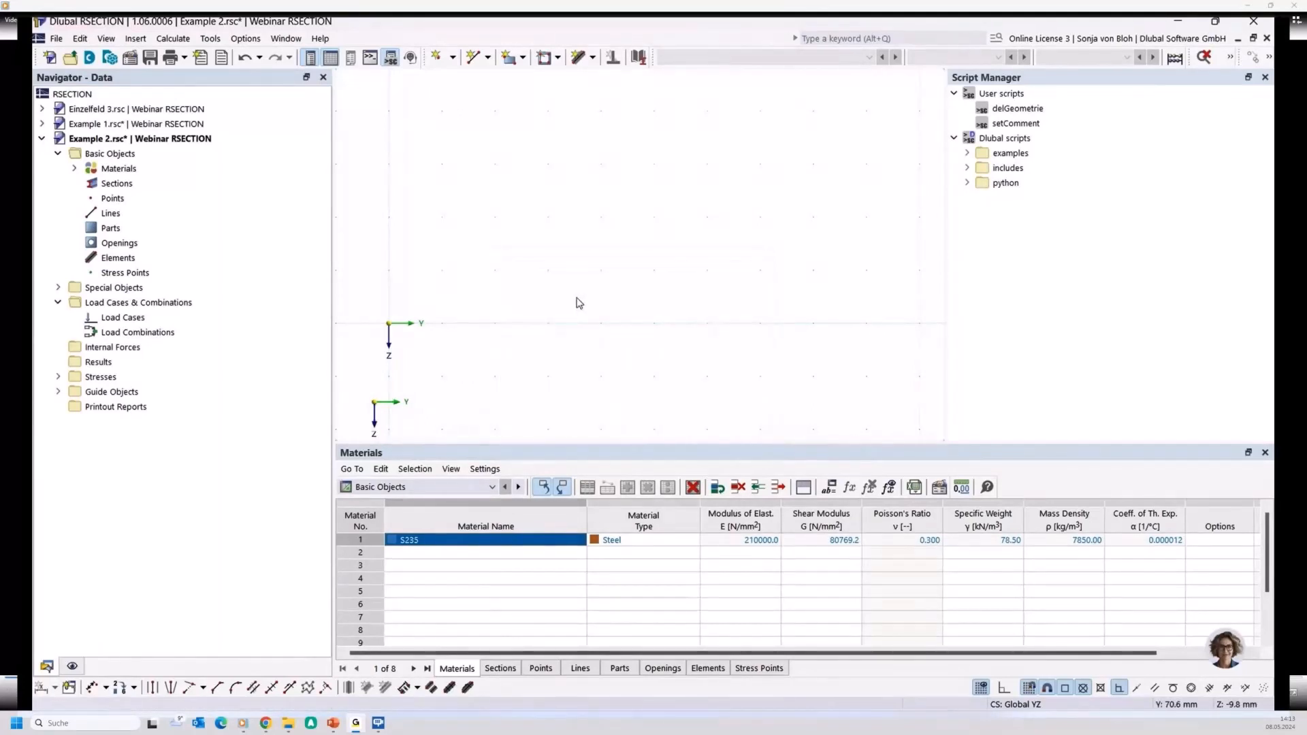
Step: Draw 10 mm thick S235 single-line elements from Y = 40 to 160 mm at Z = -40 mm and from Z = 0 to -40 mm at Y = 120 mm
{"action": "left_click", "coordinate": [591, 58]}
{"action": "left_click", "coordinate": [593, 81]}
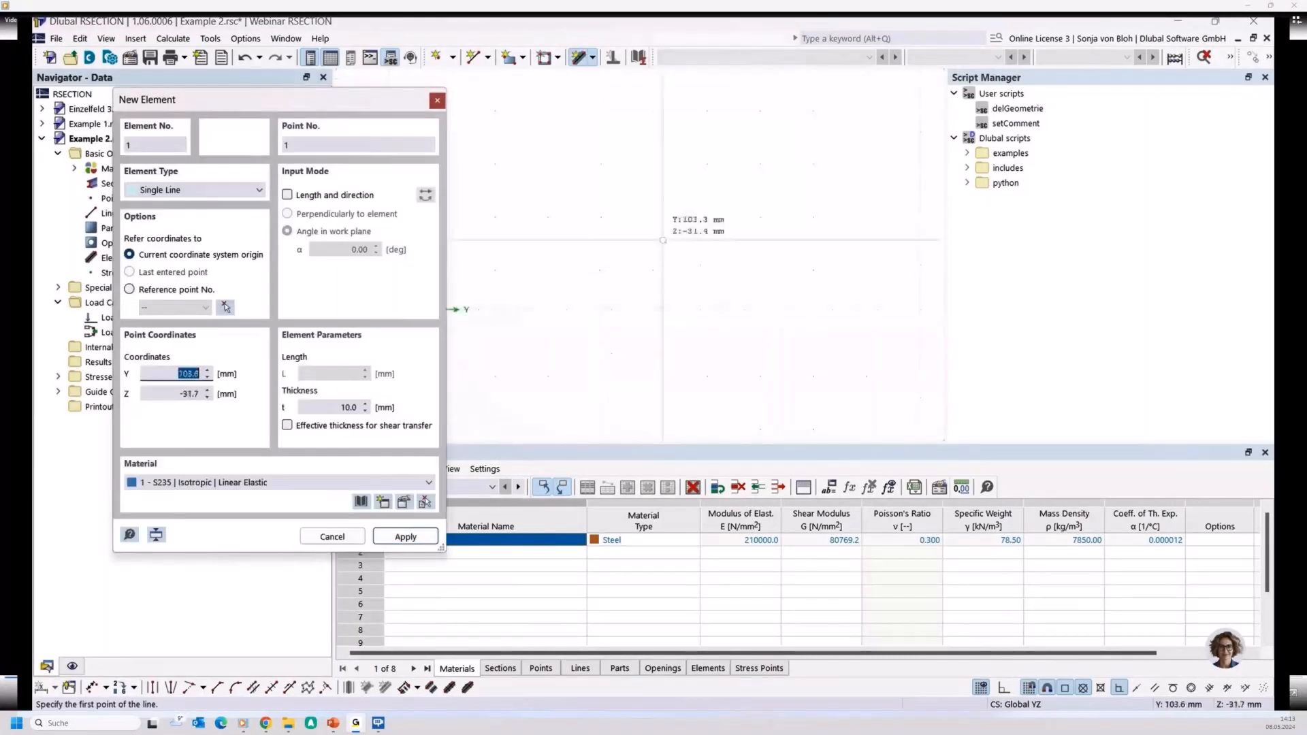
{"action": "left_click", "coordinate": [565, 227]}
{"action": "left_click", "coordinate": [752, 225]}
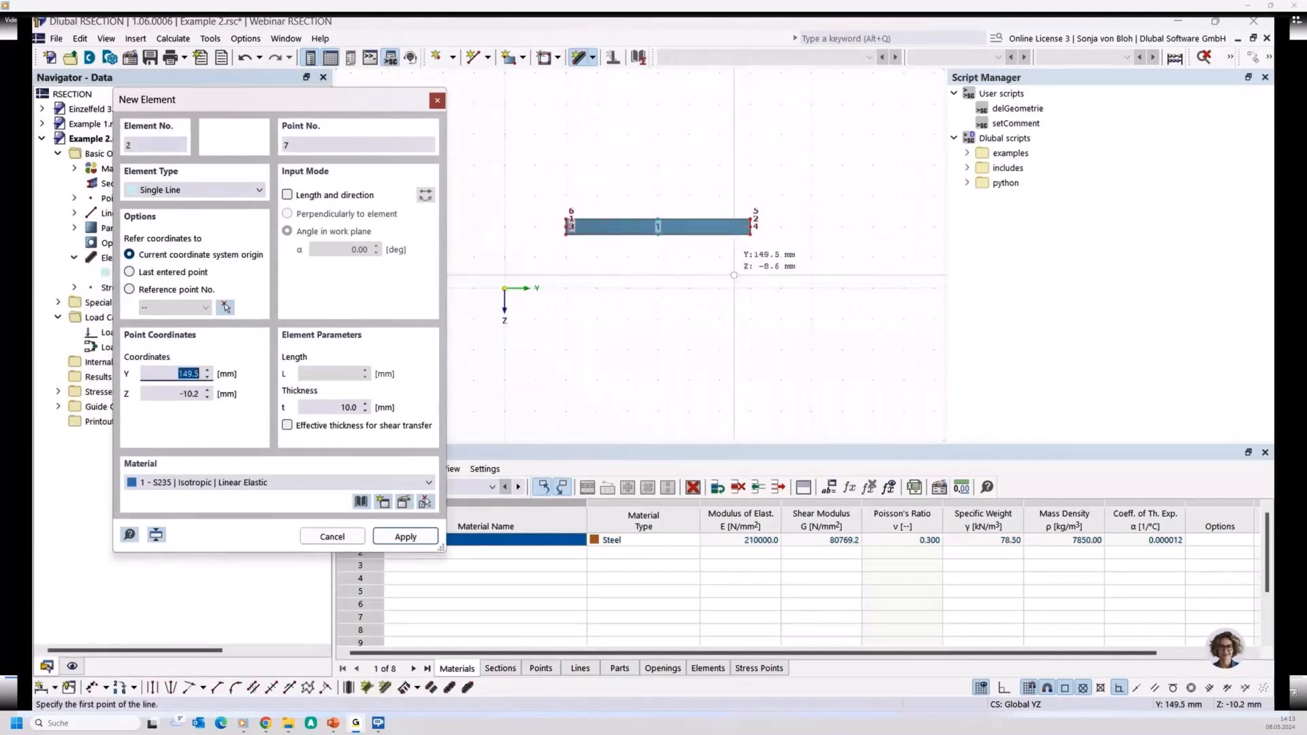
{"action": "left_click", "coordinate": [688, 287]}
{"action": "scroll", "coordinate": [699, 258], "scroll_direction": "up", "scroll_amount": 3}
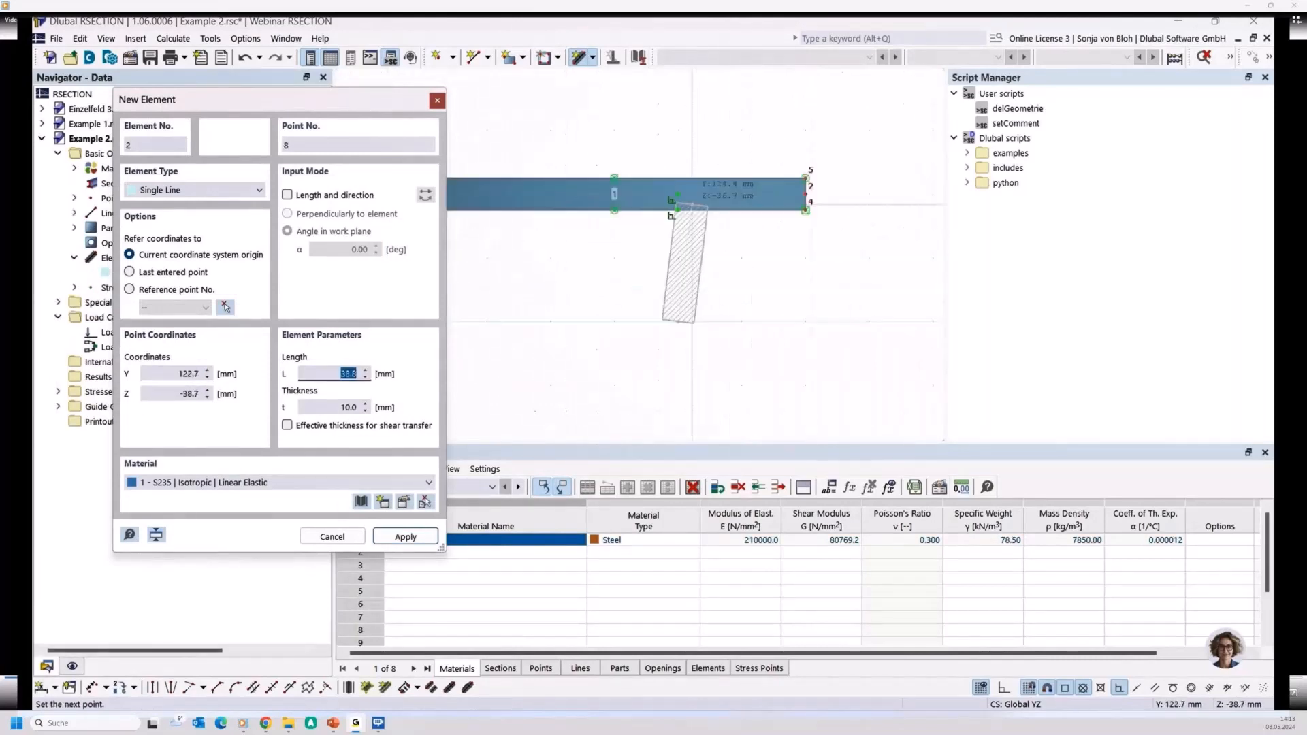
{"action": "left_click", "coordinate": [678, 195]}
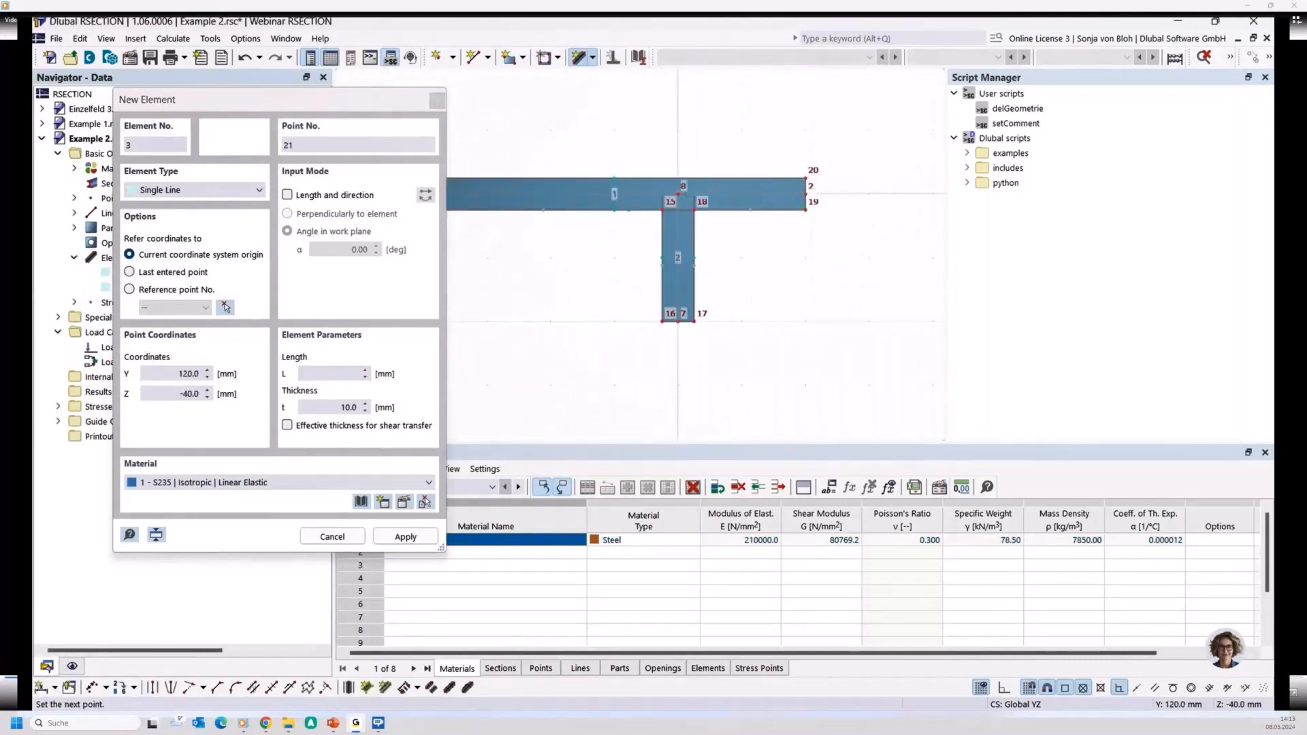
{"action": "key", "text": "Escape"}
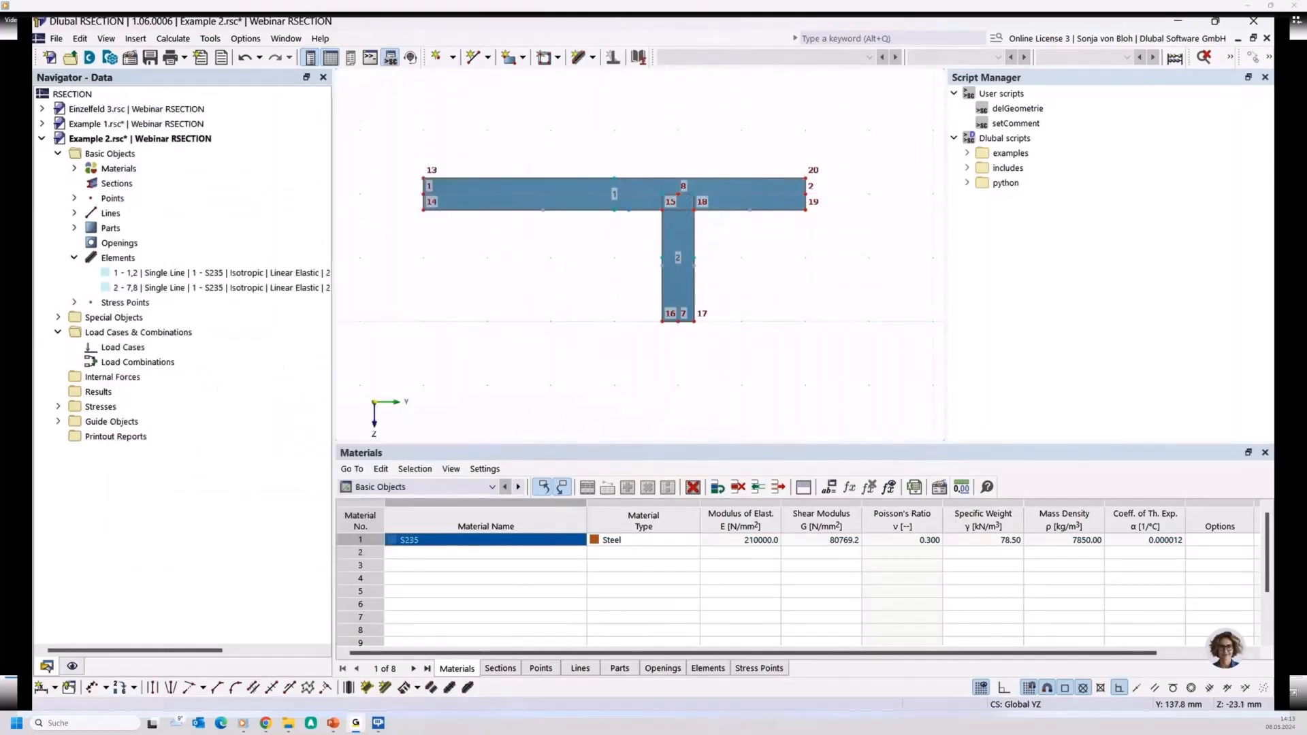
Step: Check the automatic connect and split options, and examine the lengths and areas of the horizontal and vertical elements
{"action": "middle_click_drag", "start_coordinate": [613, 285], "coordinate": [534, 289]}
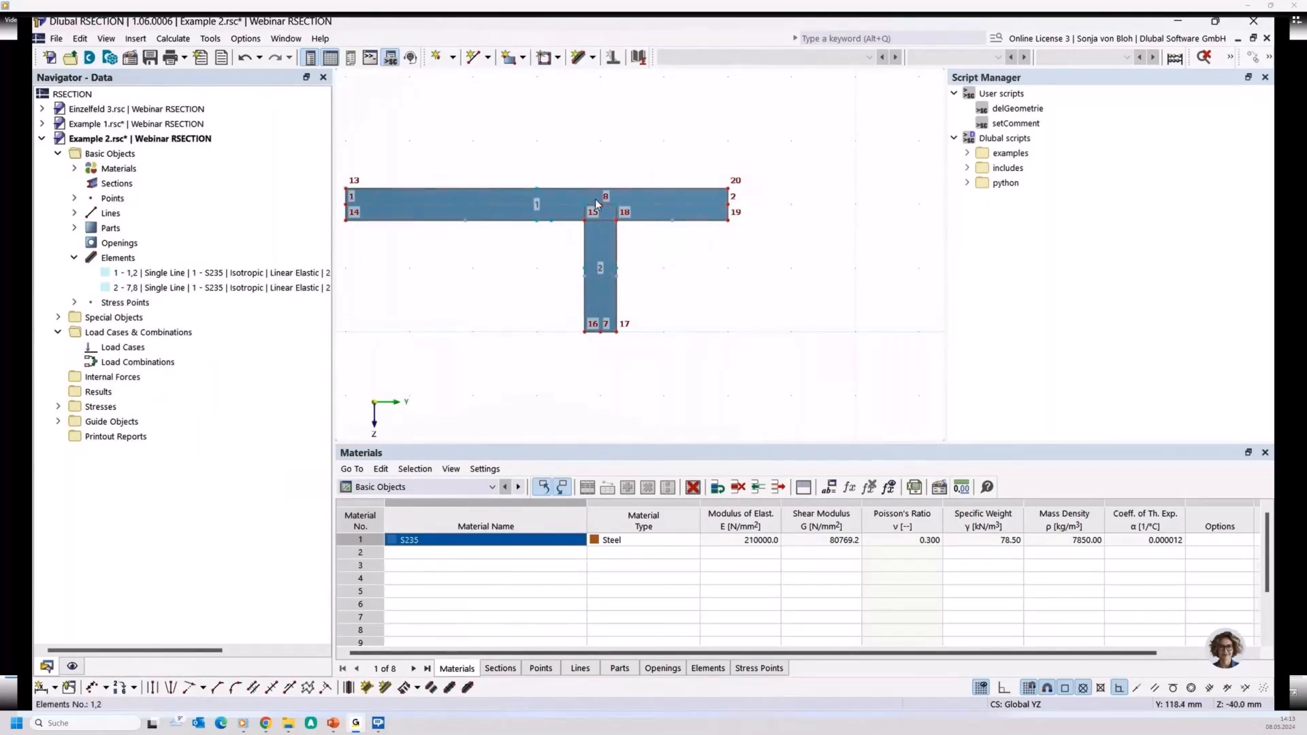
{"action": "right_click", "coordinate": [463, 290]}
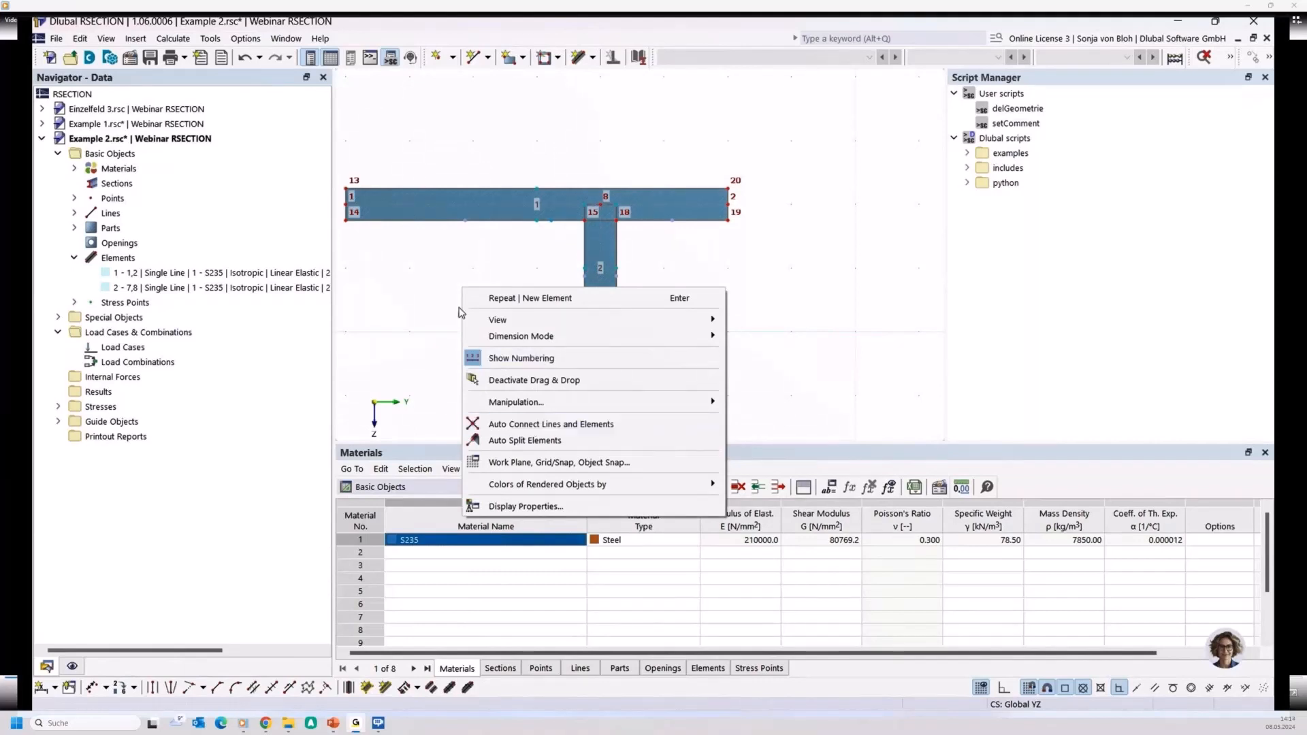
{"action": "left_click", "coordinate": [407, 259]}
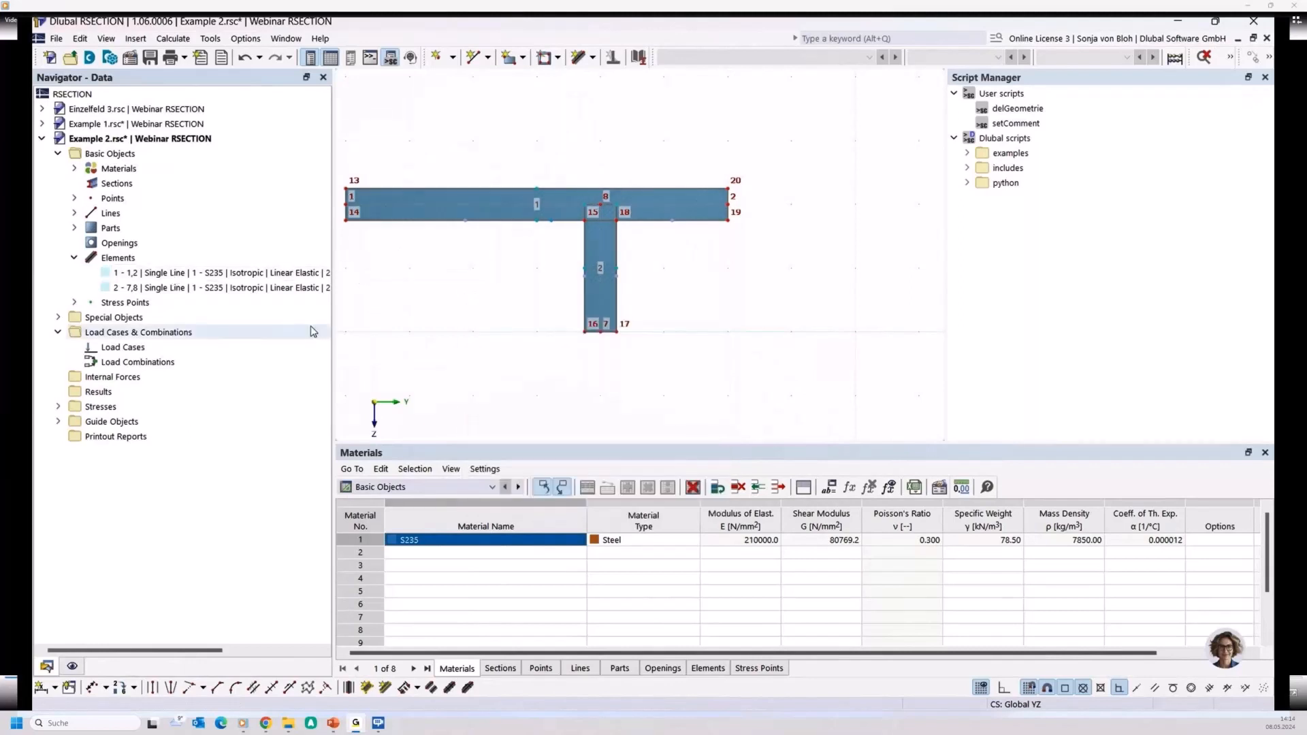
{"action": "left_click_drag", "start_coordinate": [332, 322], "coordinate": [381, 322]}
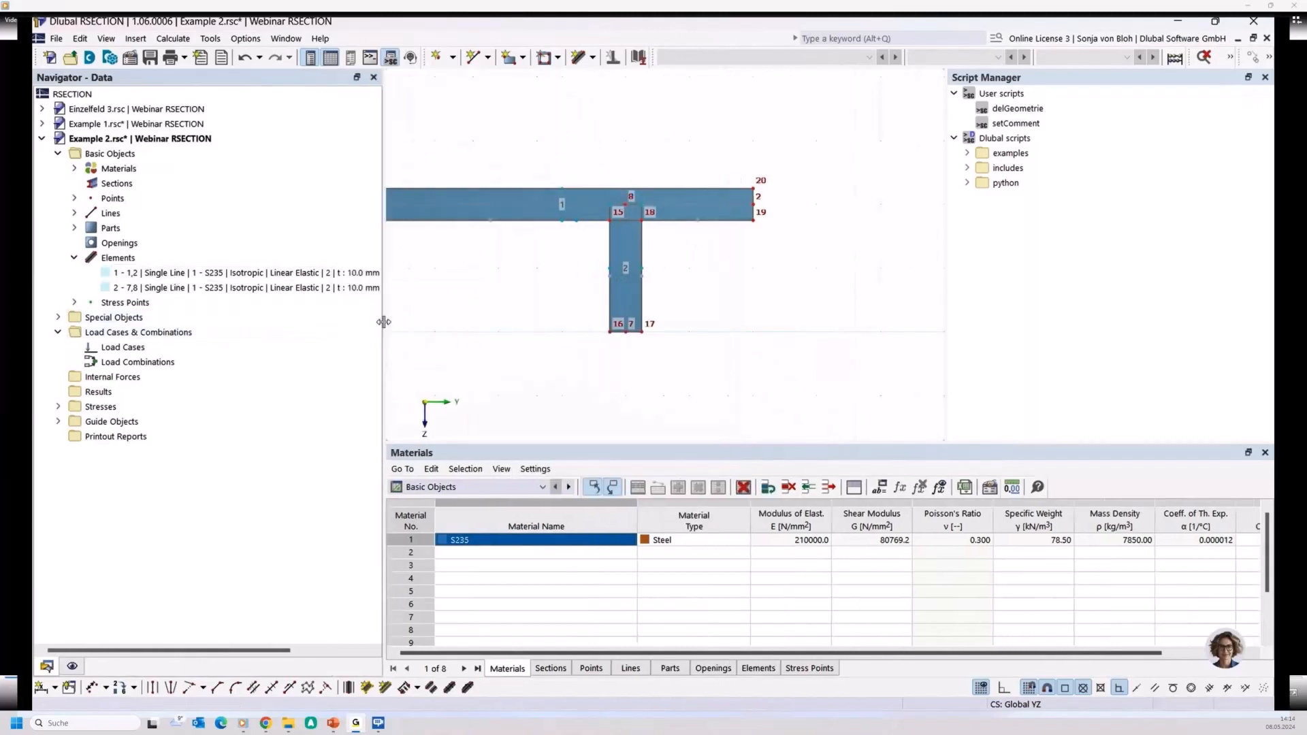
{"action": "left_click", "coordinate": [216, 273]}
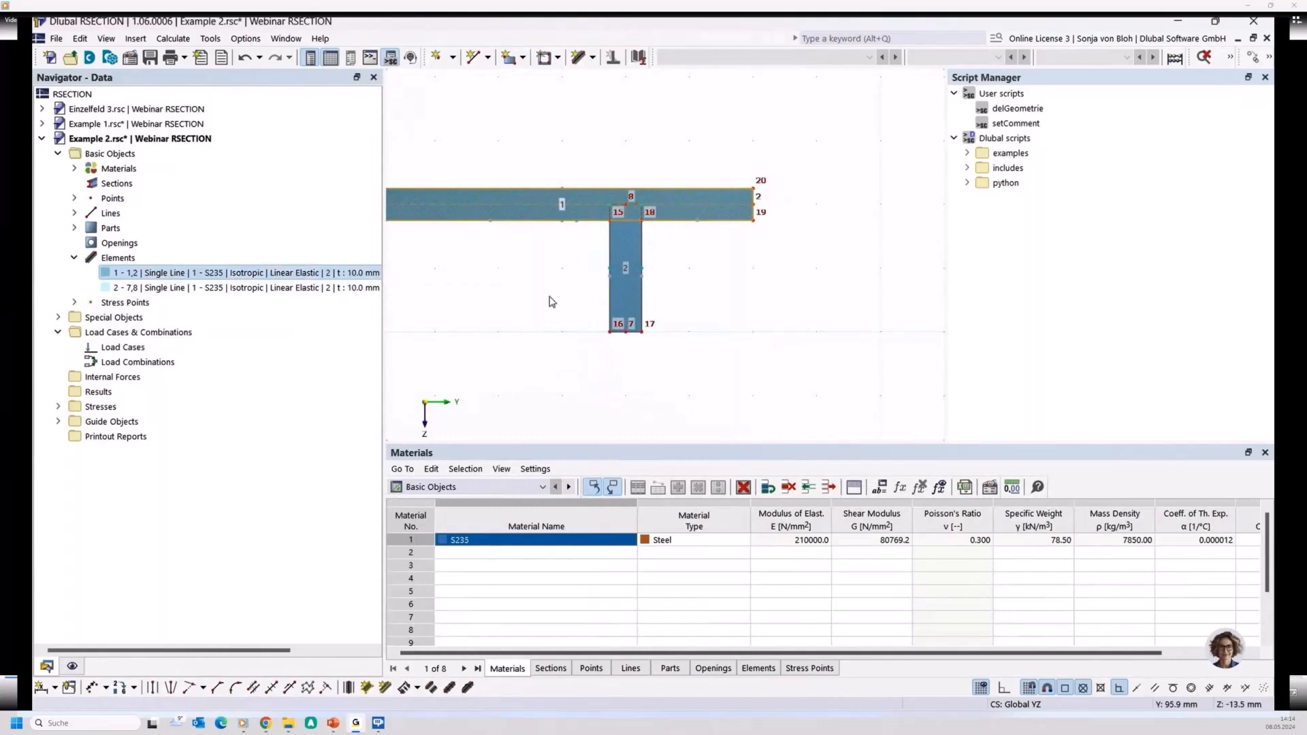
{"action": "left_click", "coordinate": [216, 288]}
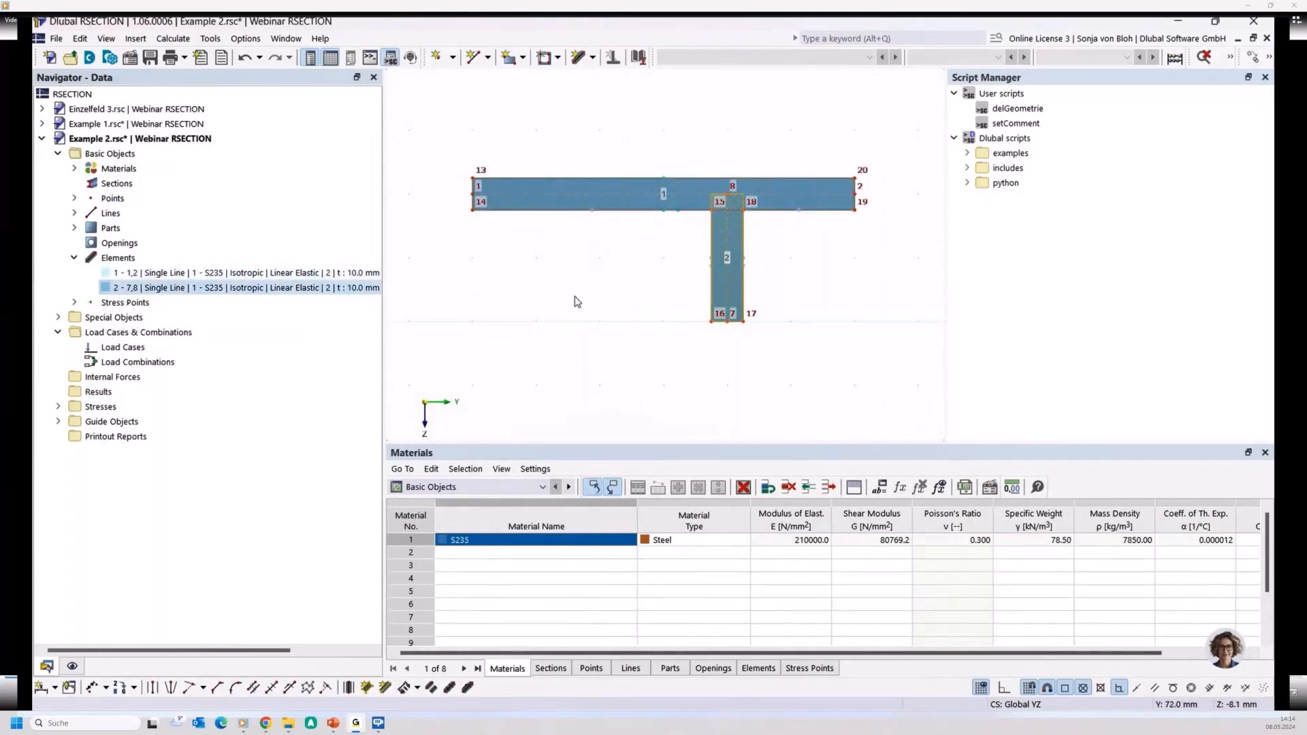
{"action": "left_click", "coordinate": [138, 275]}
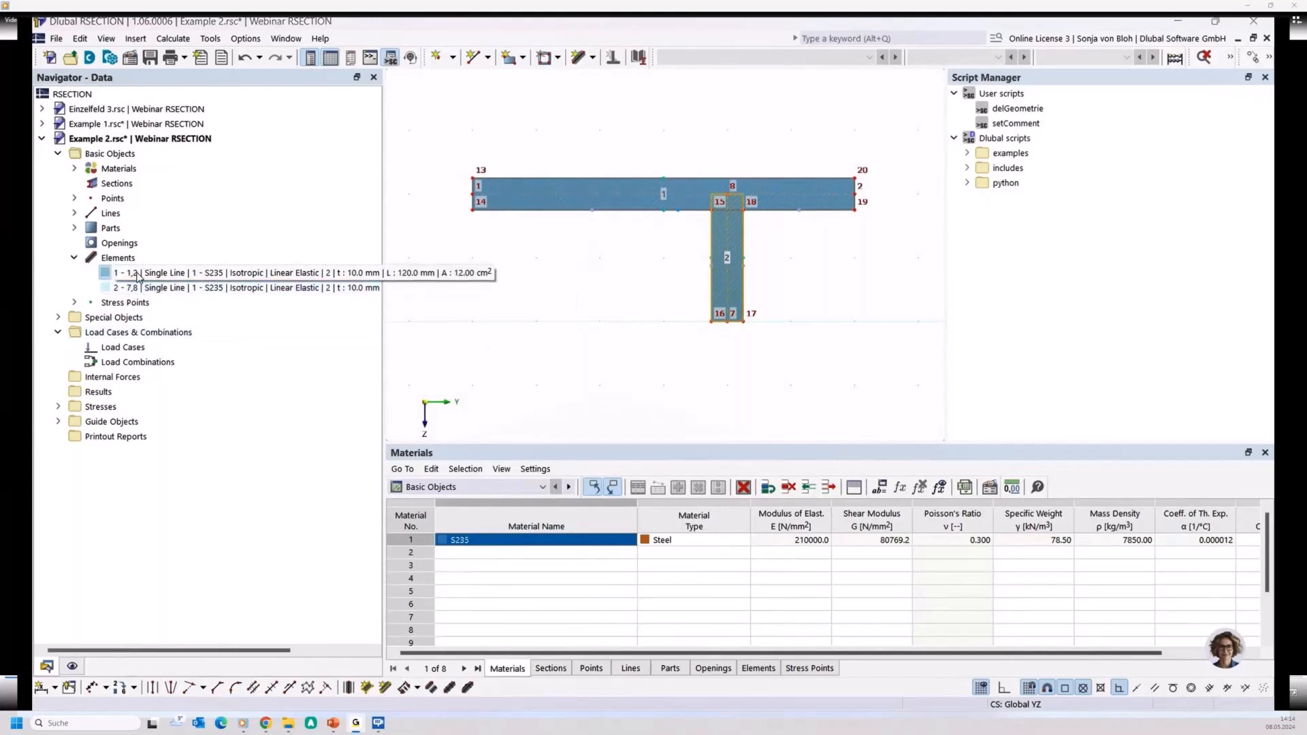
{"action": "left_click", "coordinate": [192, 288]}
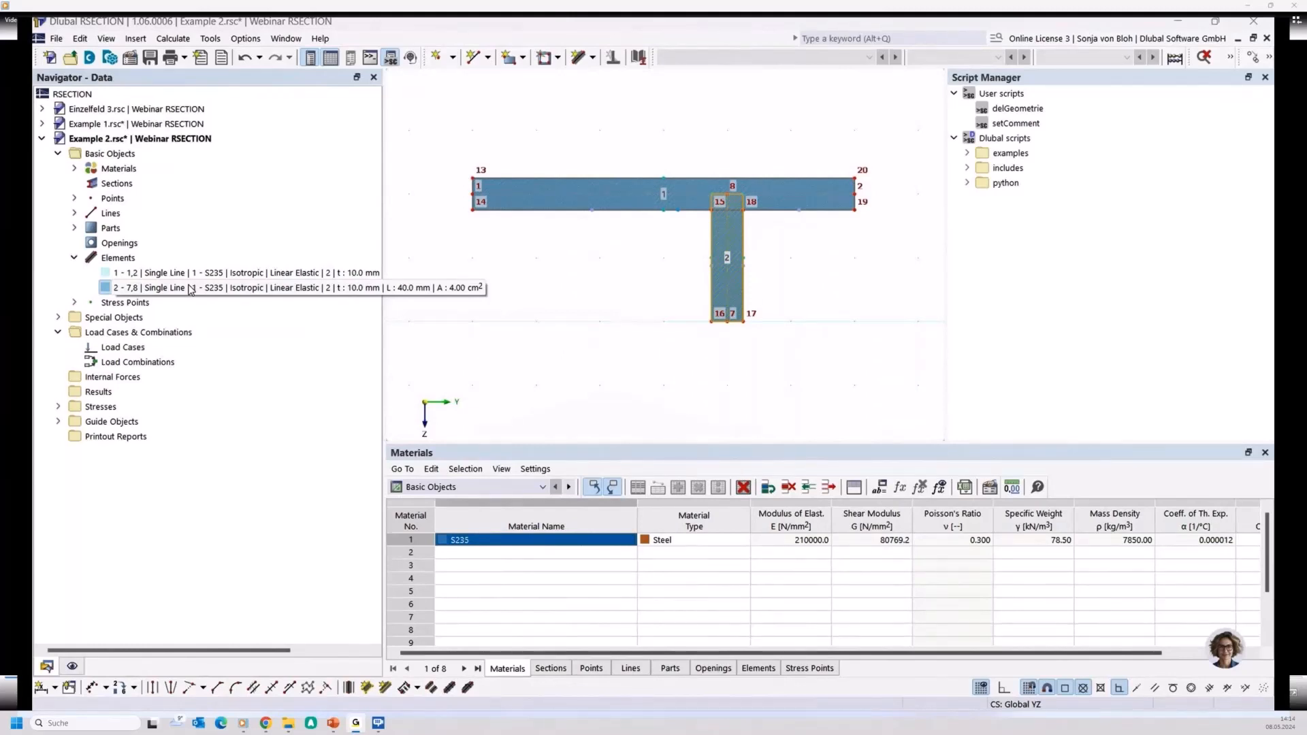
Step: Try to calculate the section with the two unconnected elements and close the plausibility check
{"action": "left_click", "coordinate": [173, 38]}
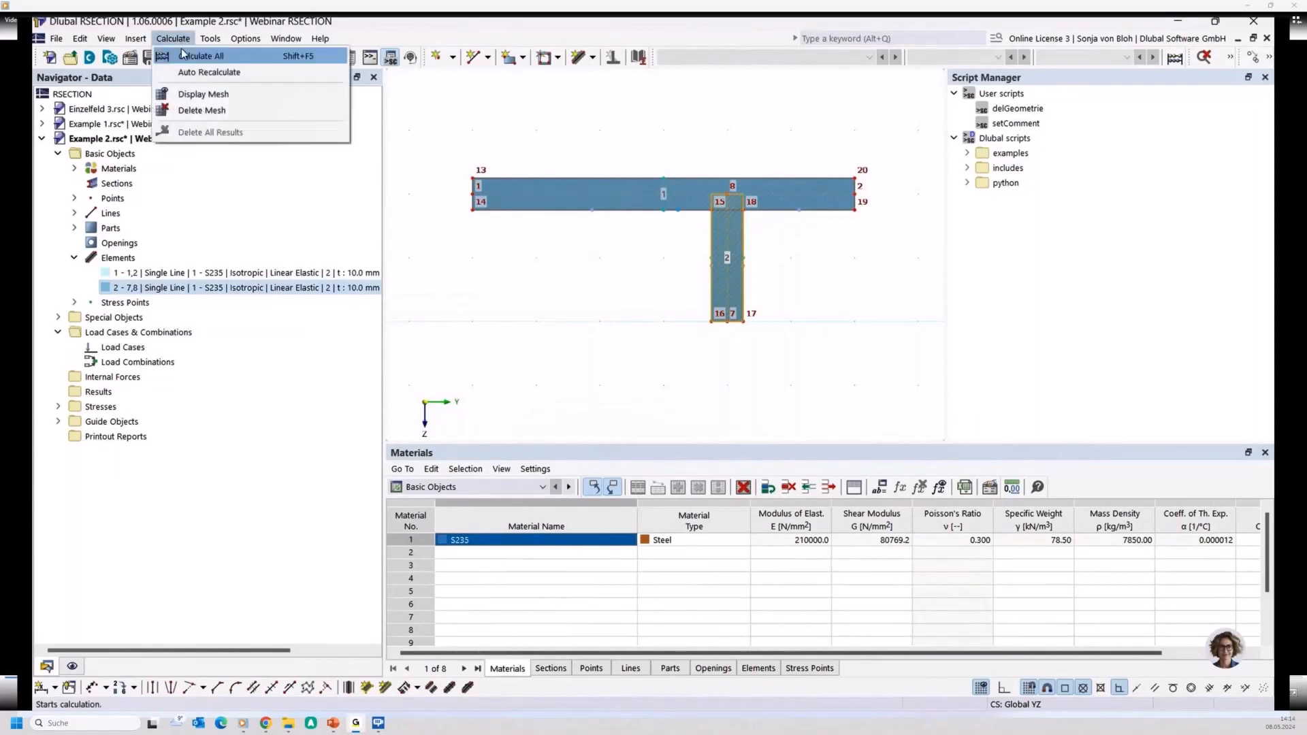
{"action": "left_click", "coordinate": [181, 55]}
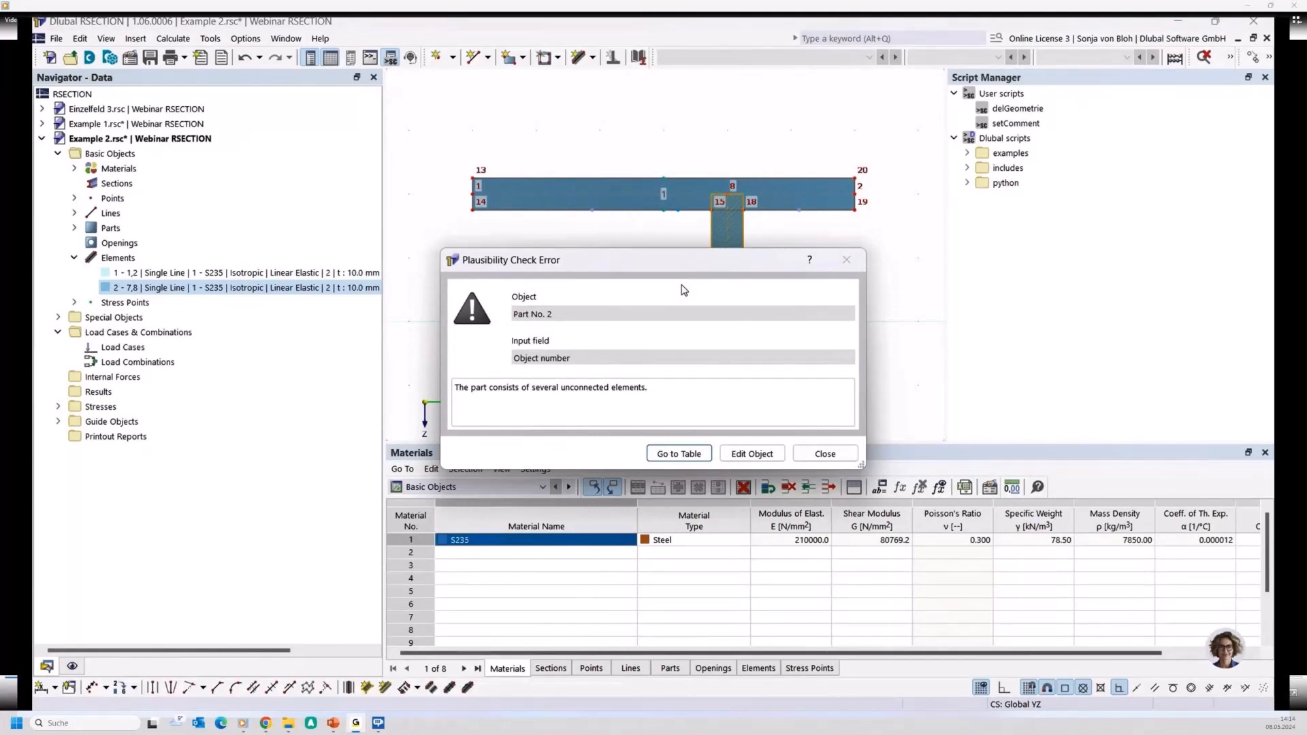
{"action": "left_click", "coordinate": [825, 454]}
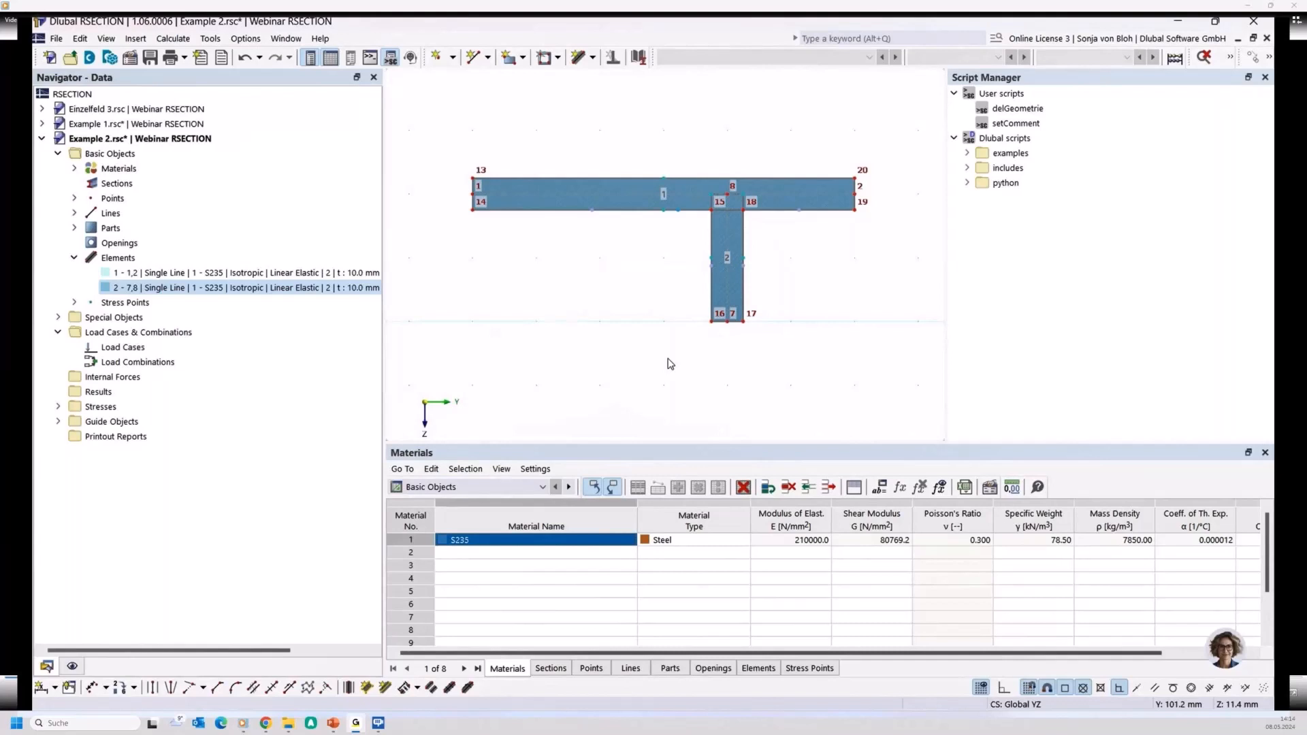
Step: Connect the lines and elements within a window around the junction of the horizontal and vertical elements, and calculate the section
{"action": "left_click", "coordinate": [1268, 58]}
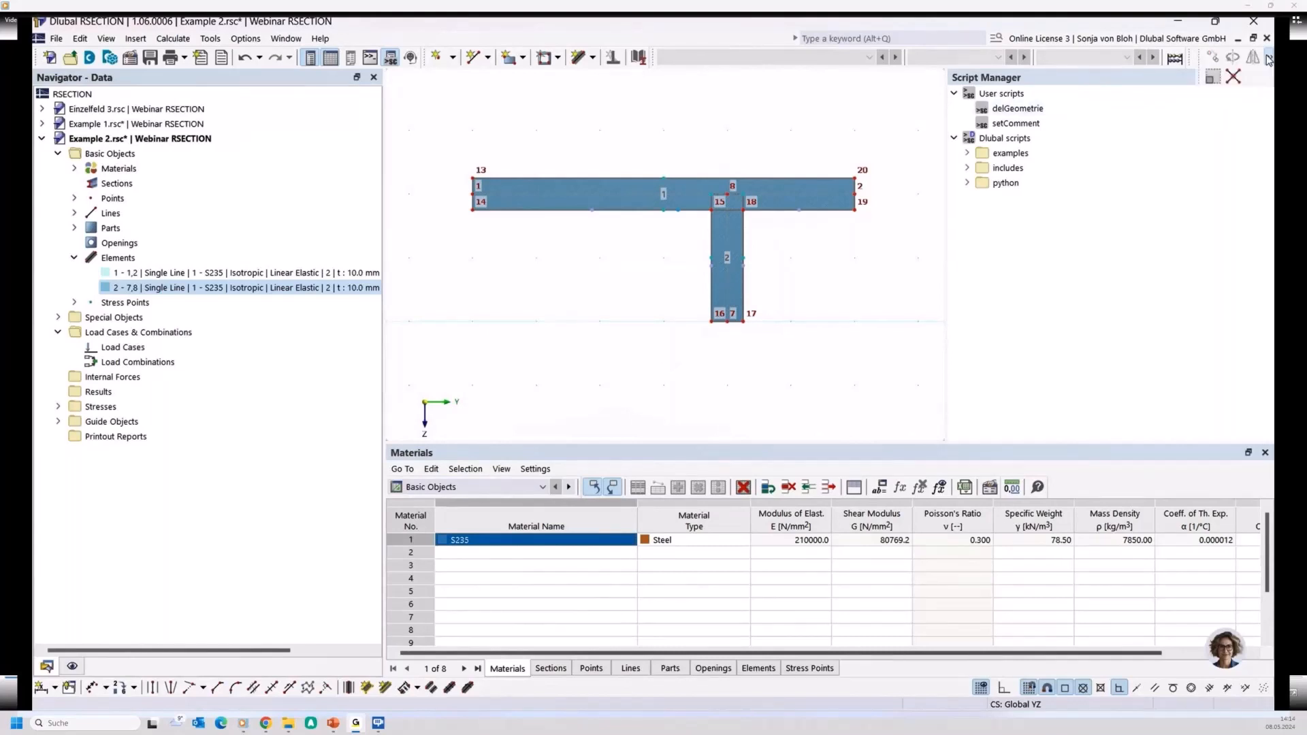
{"action": "left_click", "coordinate": [1233, 79]}
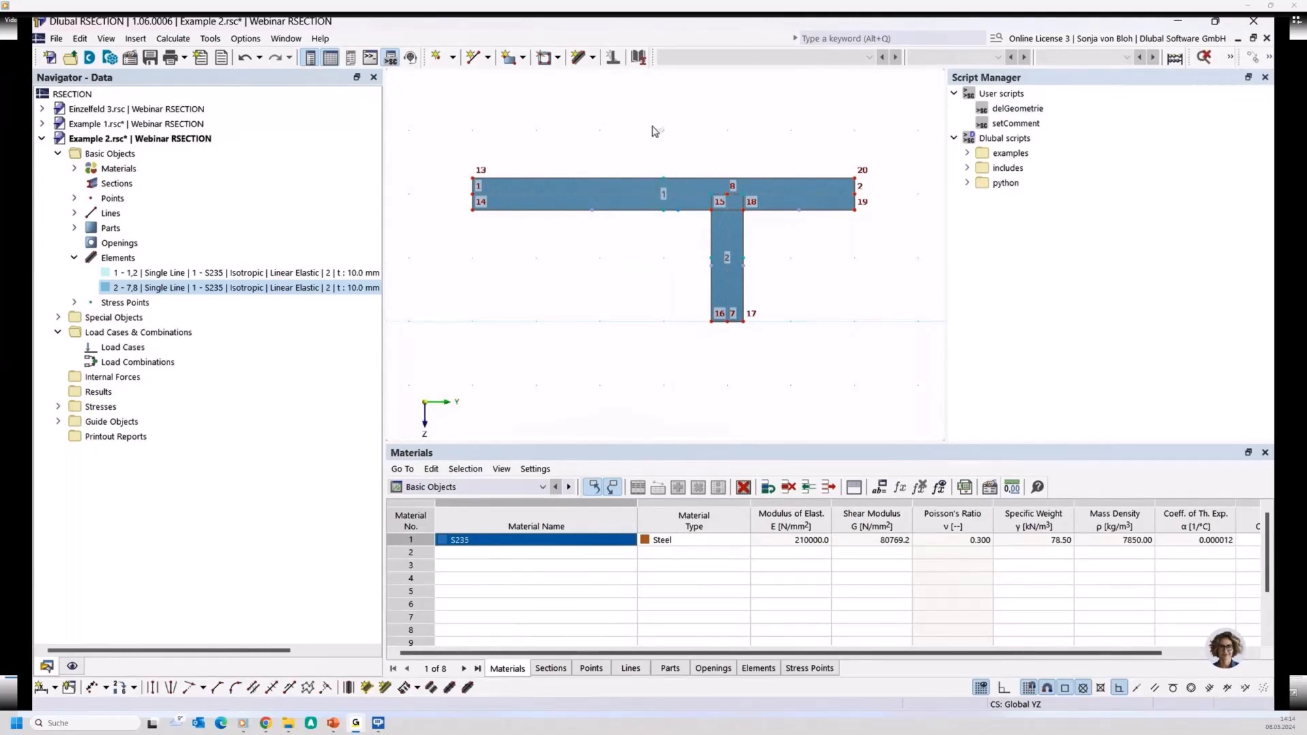
{"action": "left_click_drag", "start_coordinate": [691, 178], "coordinate": [827, 266]}
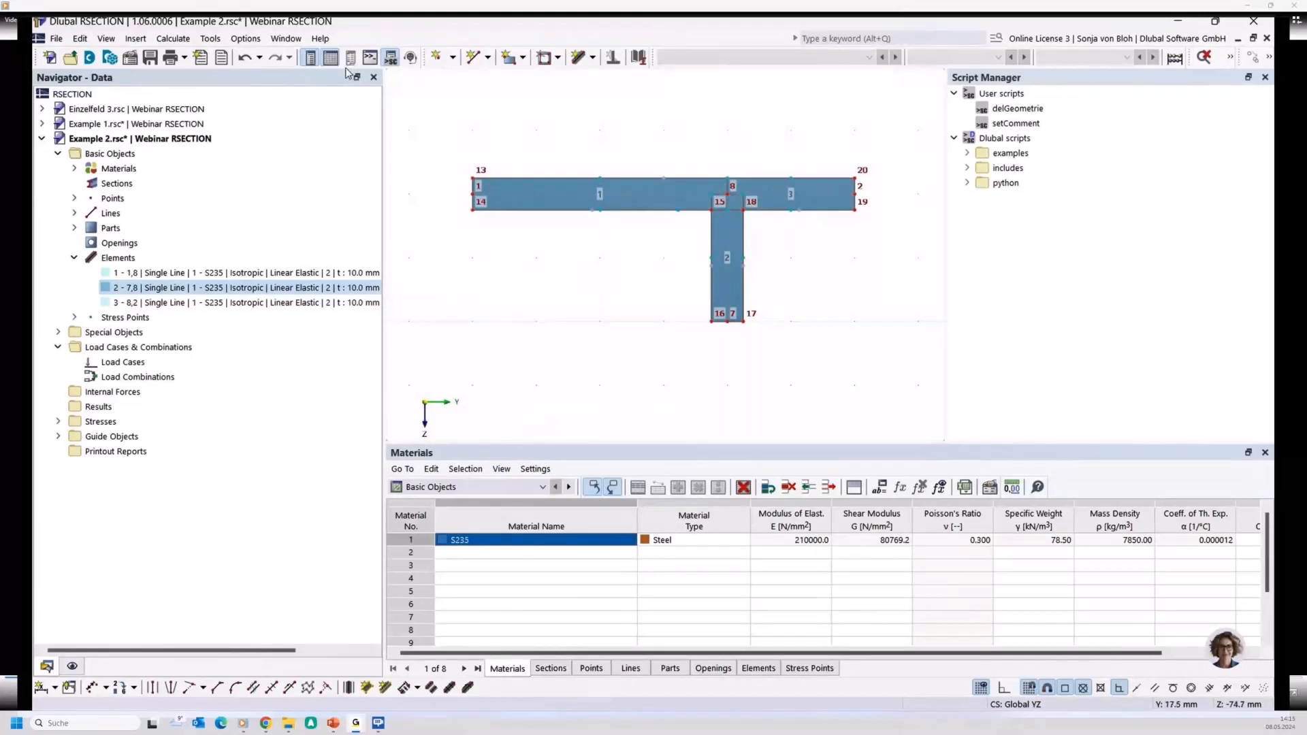
{"action": "left_click", "coordinate": [173, 38]}
{"action": "left_click", "coordinate": [184, 56]}
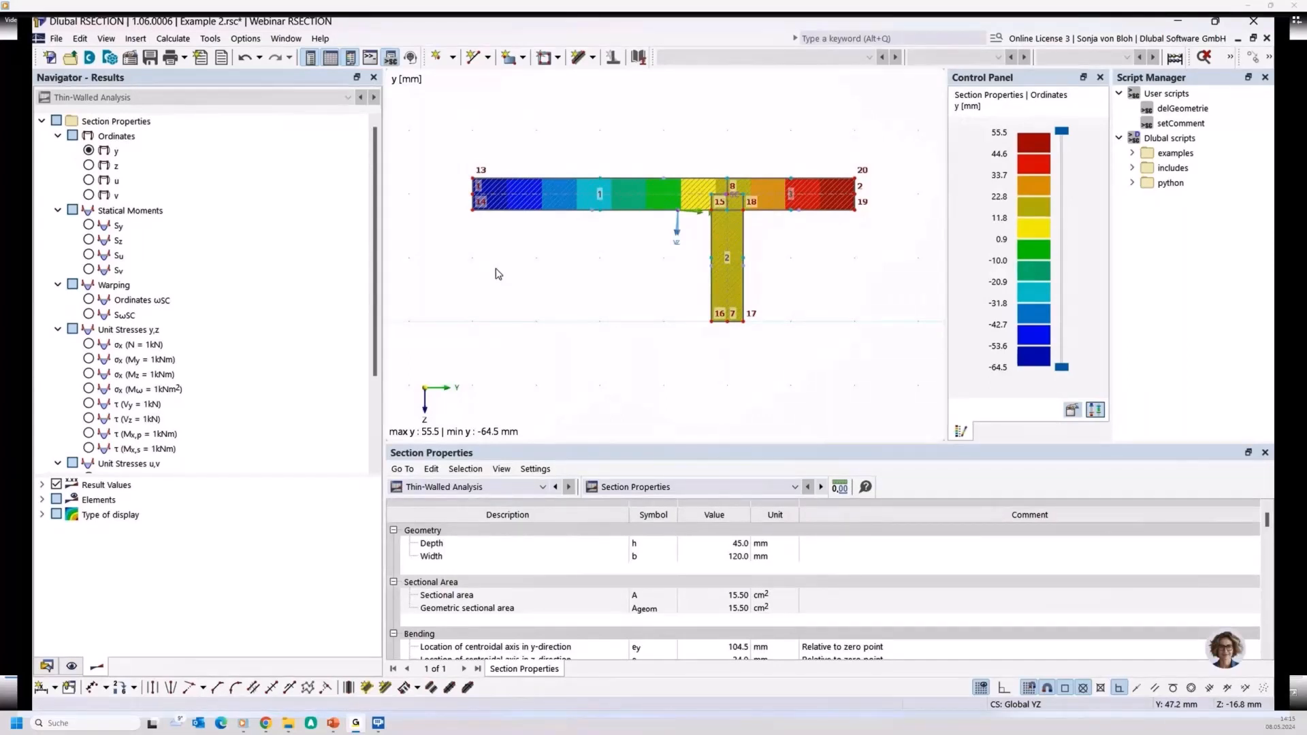
Step: Delete the complete T-shaped section including all its elements
{"action": "scroll", "coordinate": [497, 273], "scroll_direction": "down", "scroll_amount": 1}
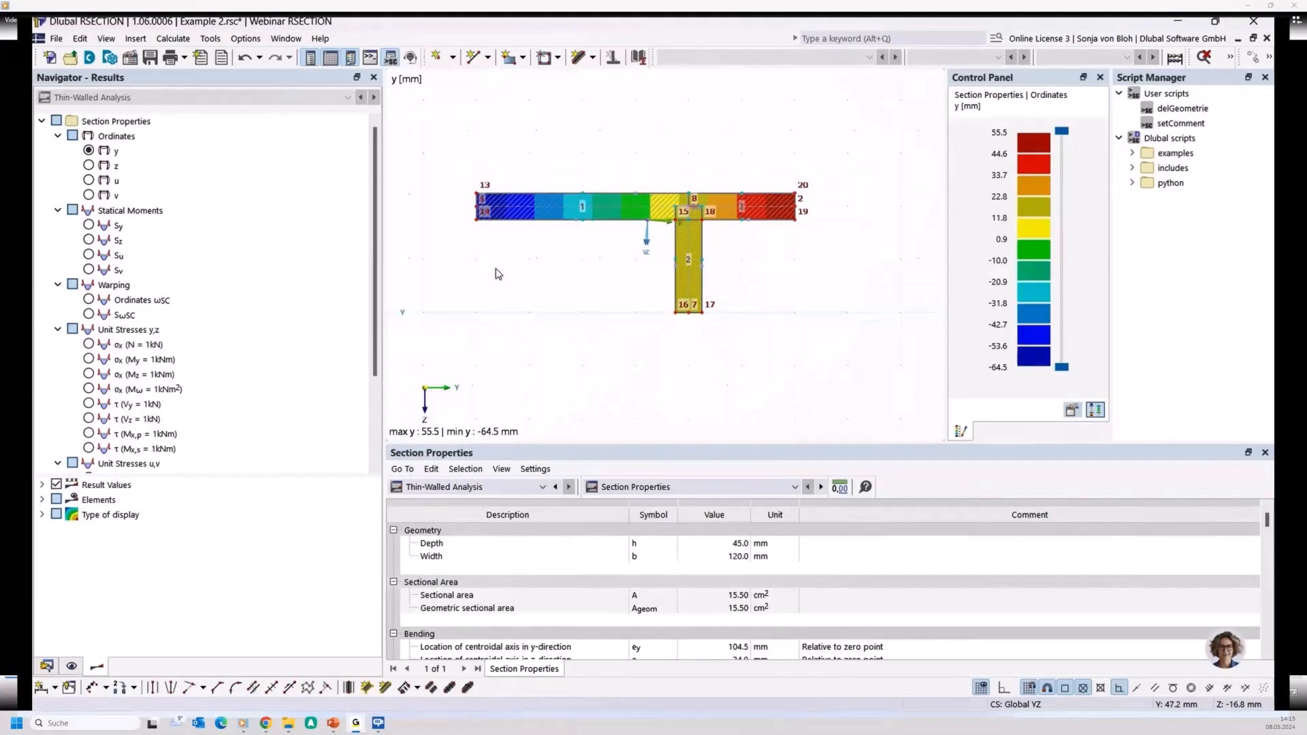
{"action": "left_click_drag", "start_coordinate": [454, 141], "coordinate": [857, 365]}
{"action": "key", "text": "Delete"}
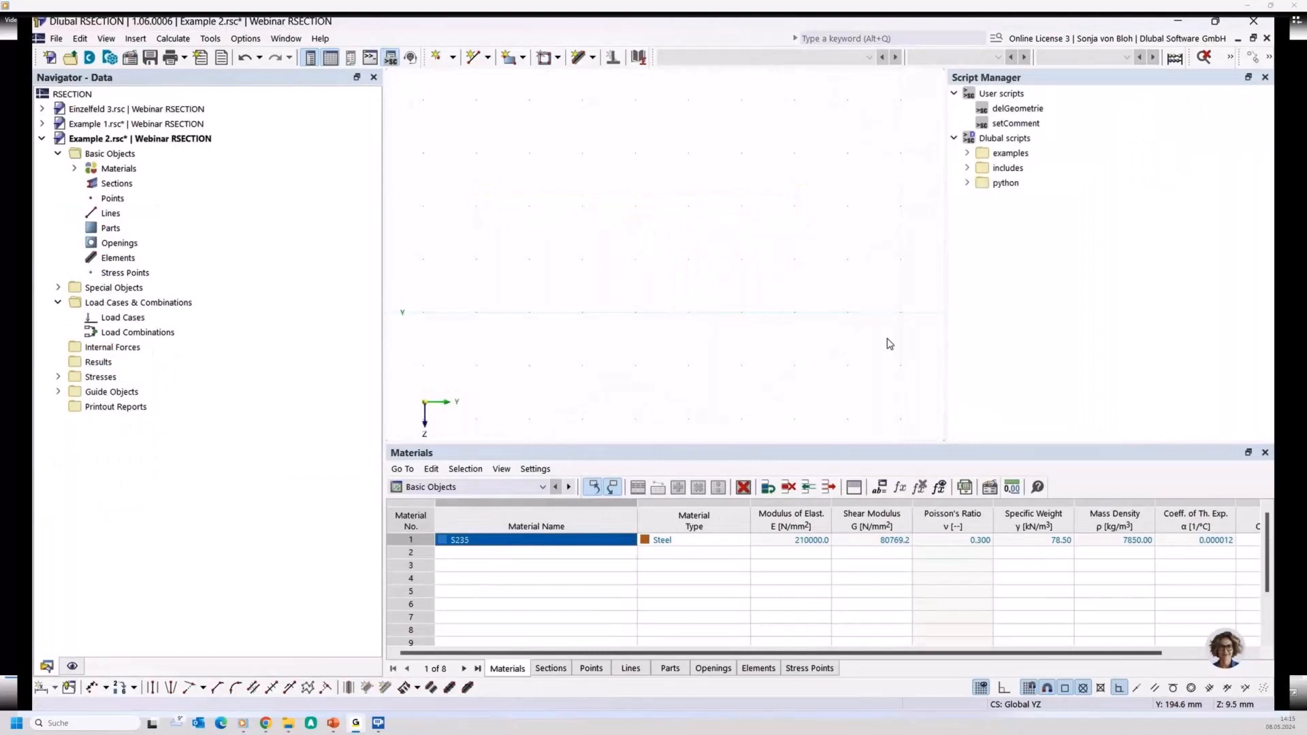
Step: Create a new section in Example 2 using the library profile UPN 200 | DIN 1026-1:2009-09 | Özkan
{"action": "right_click", "coordinate": [114, 185]}
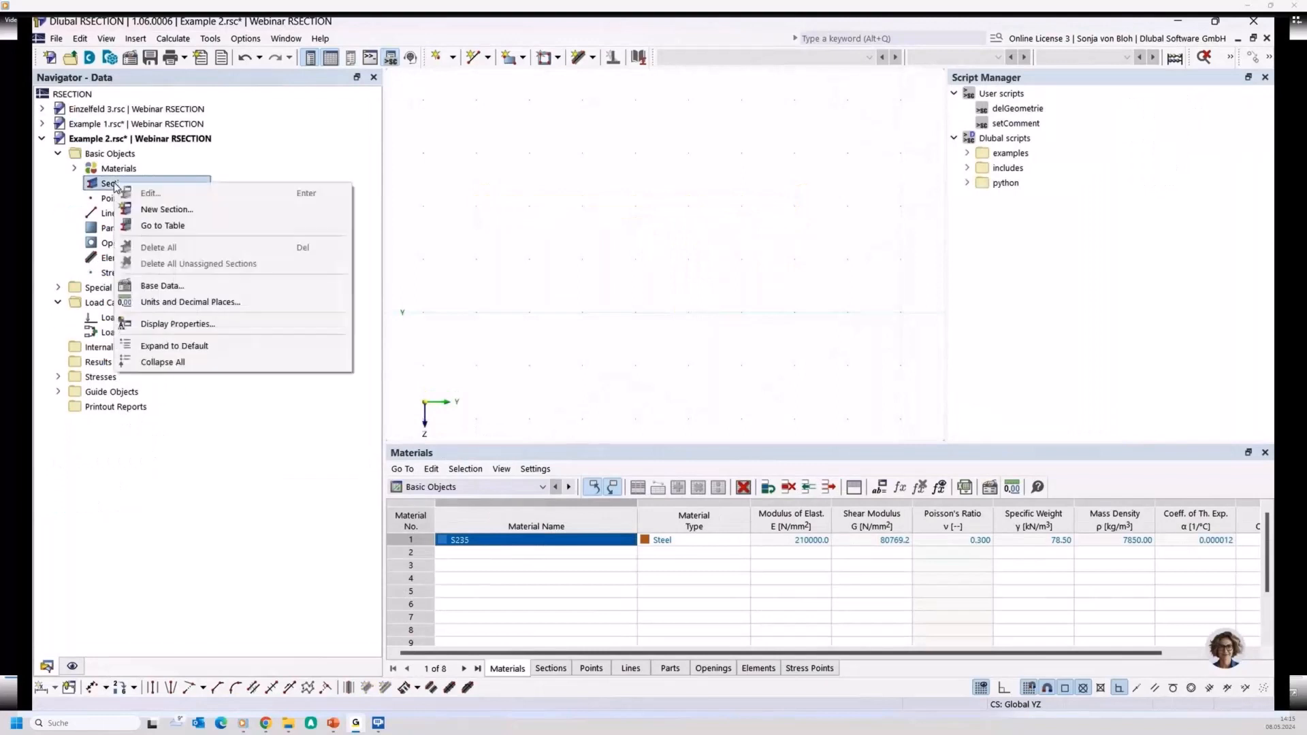
{"action": "left_click", "coordinate": [151, 208]}
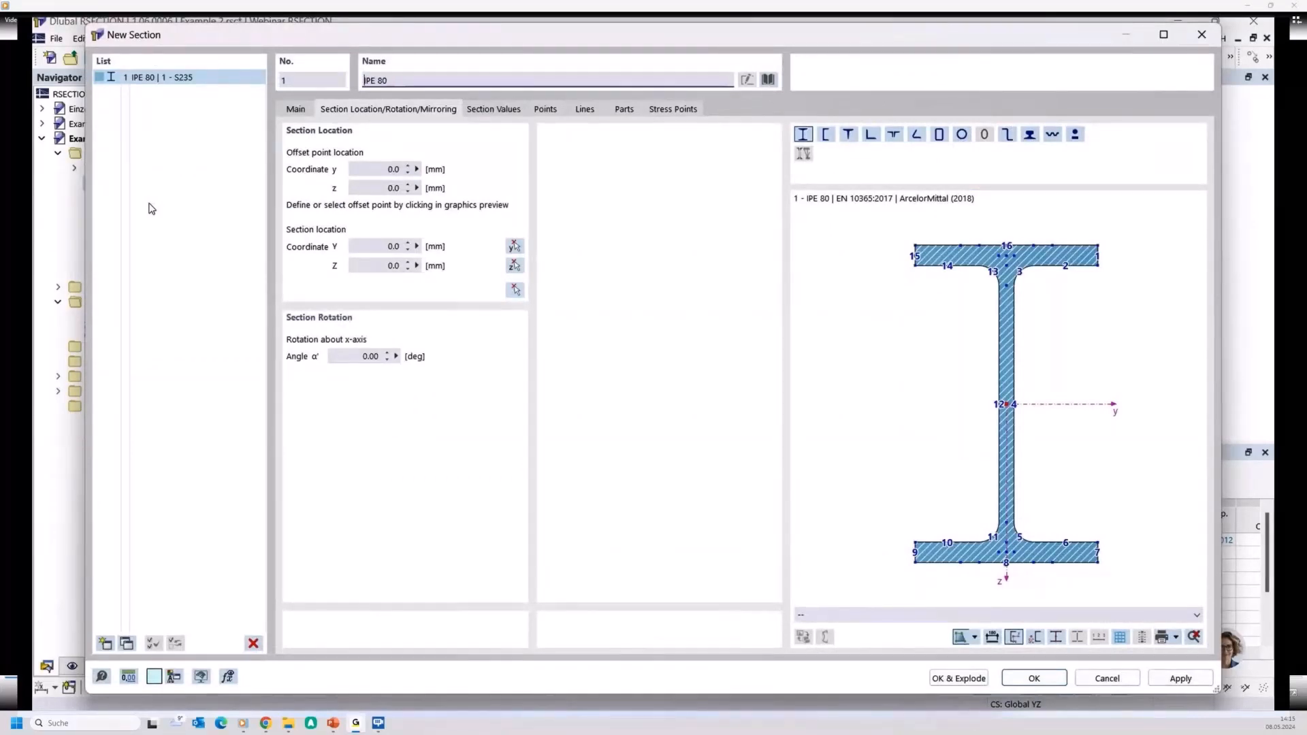
{"action": "key", "text": "ctrl+a"}
{"action": "type", "text": "U"}
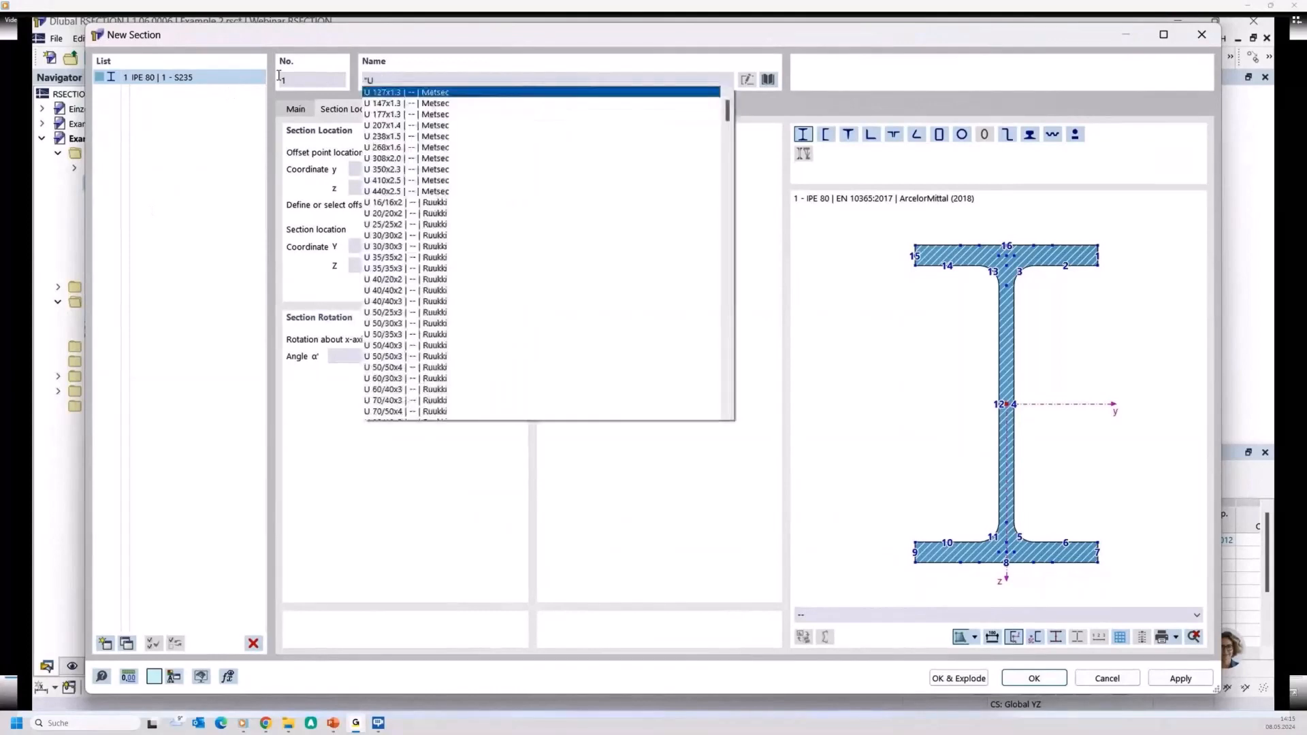
{"action": "type", "text": "PN 200"}
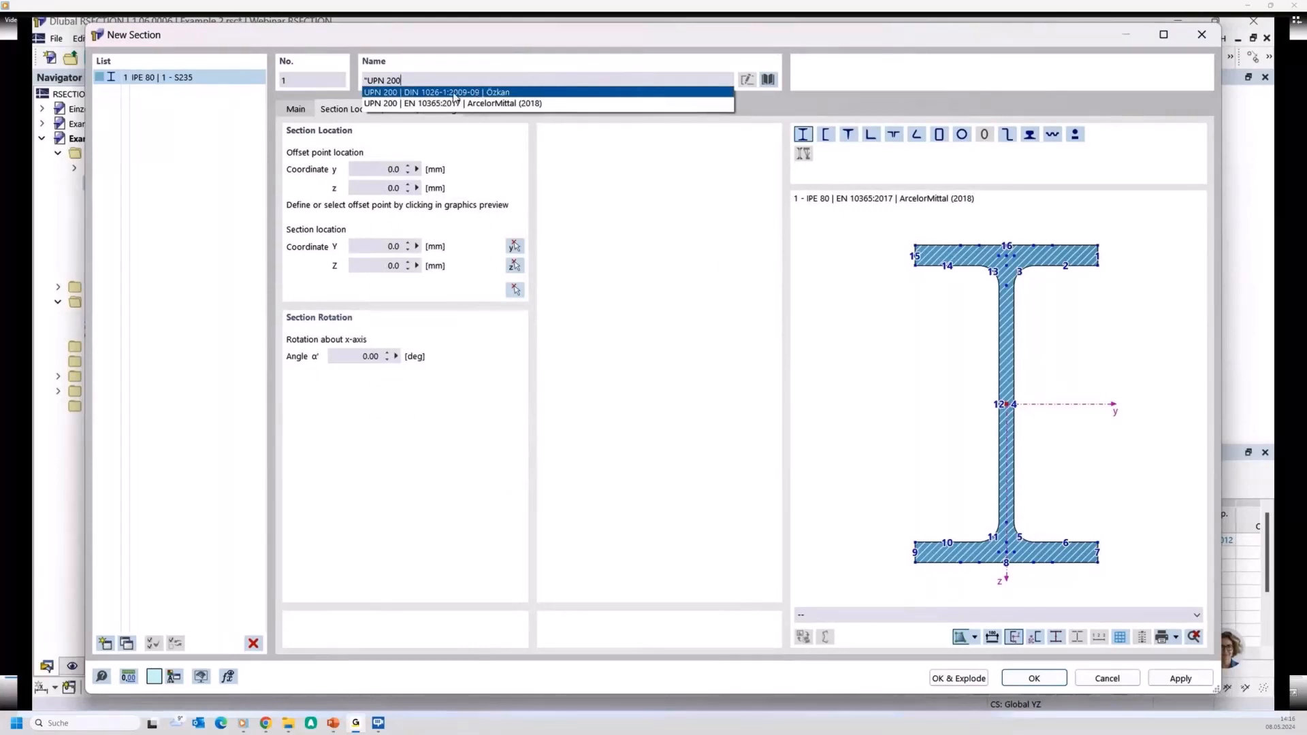
{"action": "left_click", "coordinate": [414, 93]}
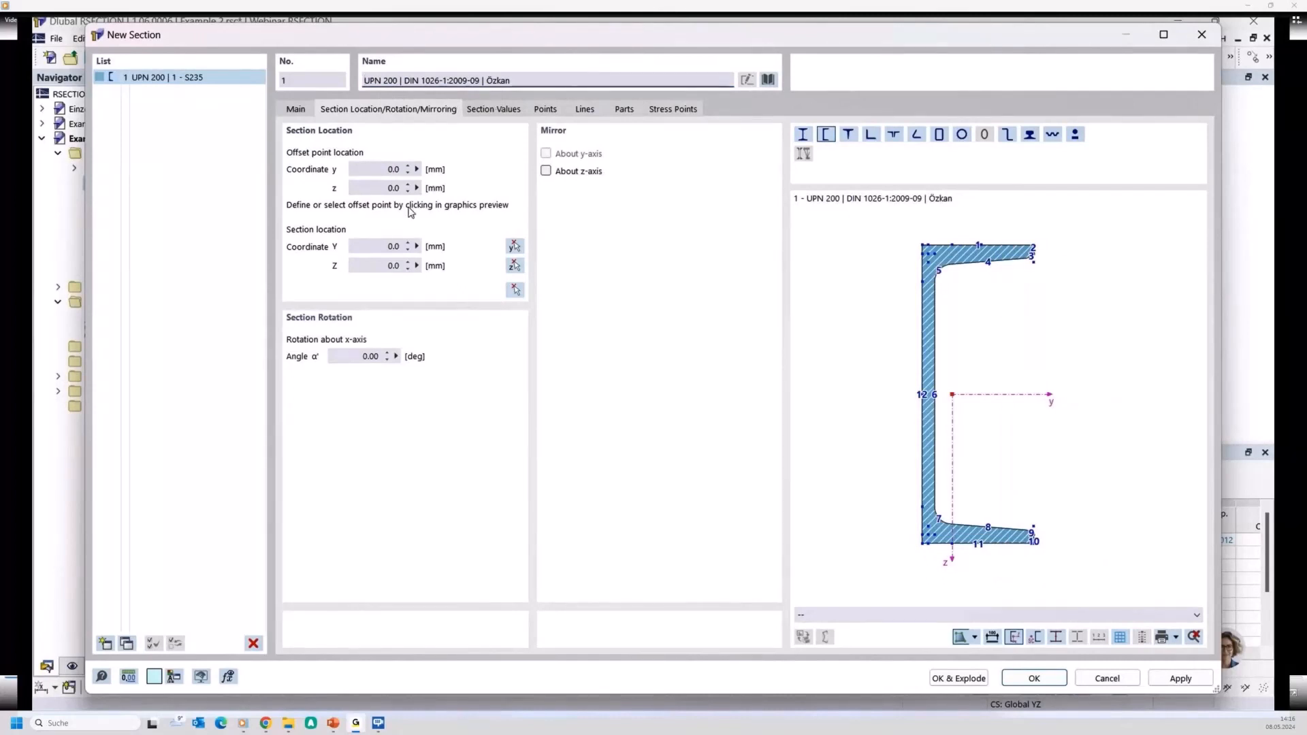
Step: Rotate the UPN 200 section by 90° about the x-axis and insert it into the model
{"action": "left_click", "coordinate": [355, 359]}
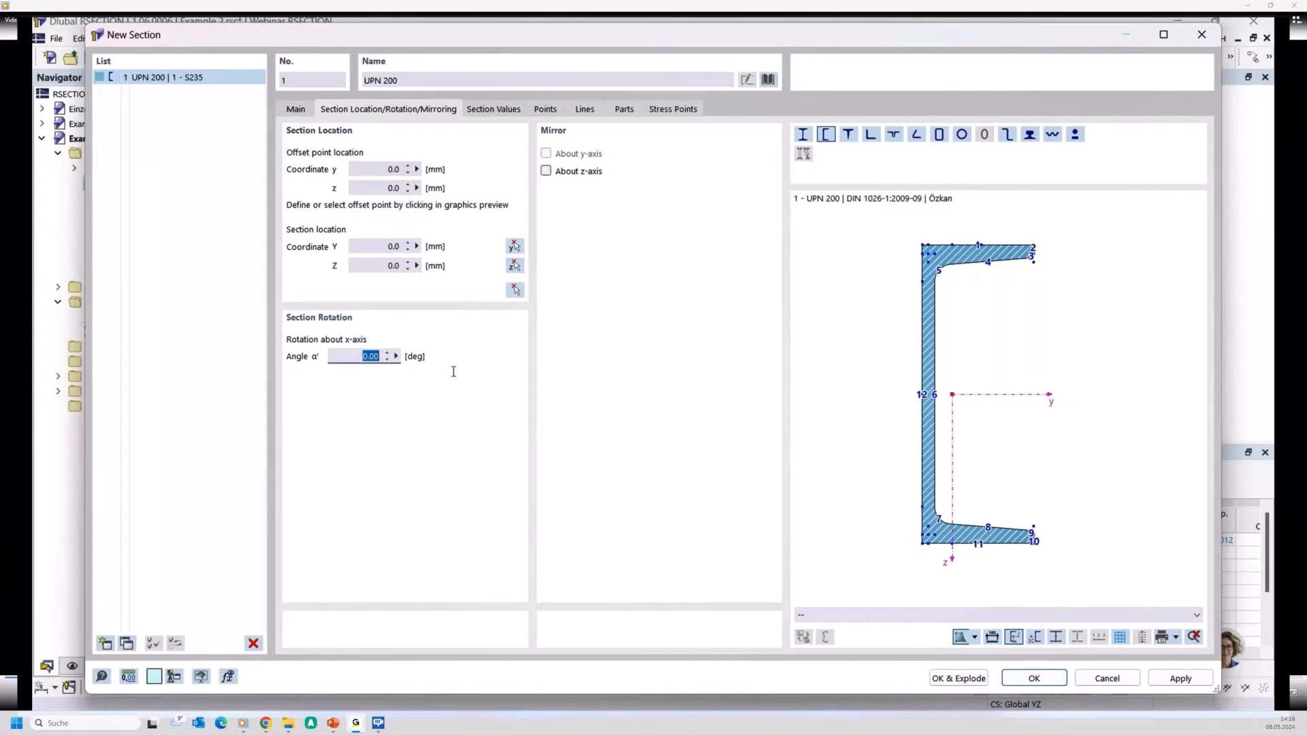
{"action": "type", "text": "90"}
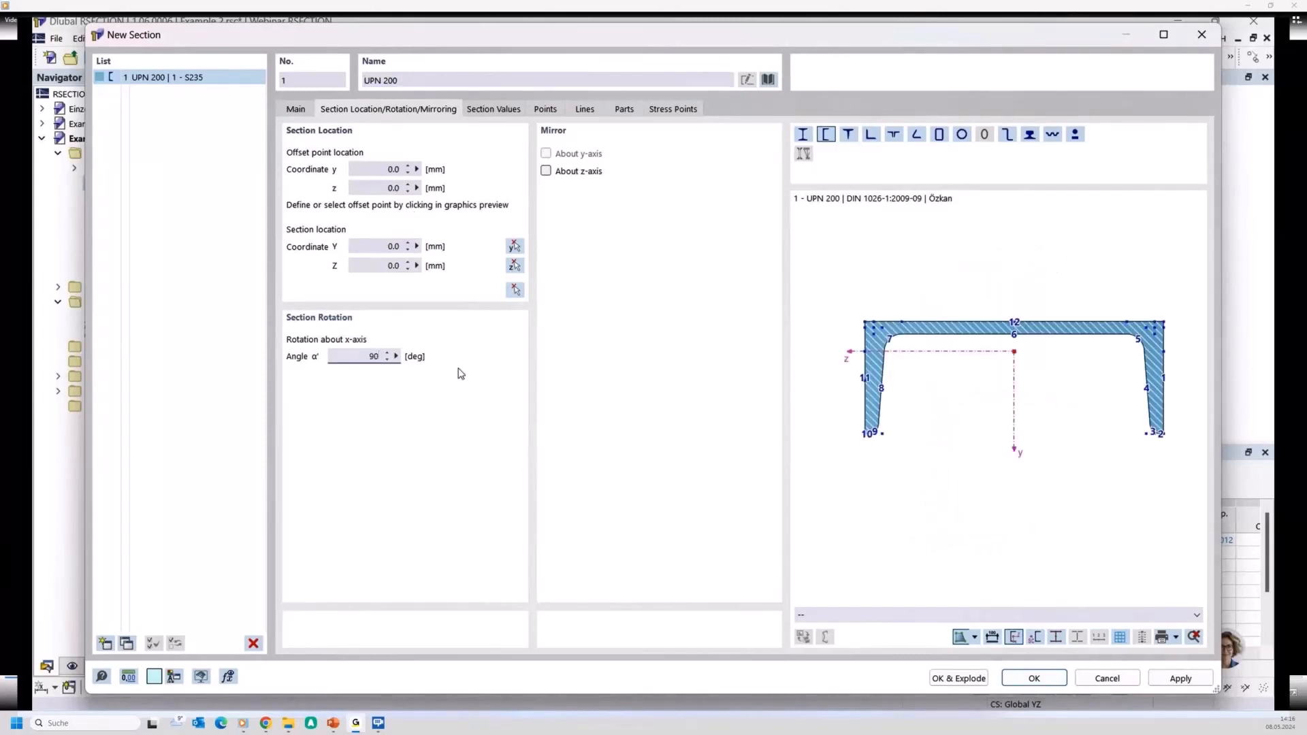
{"action": "left_click", "coordinate": [1022, 679]}
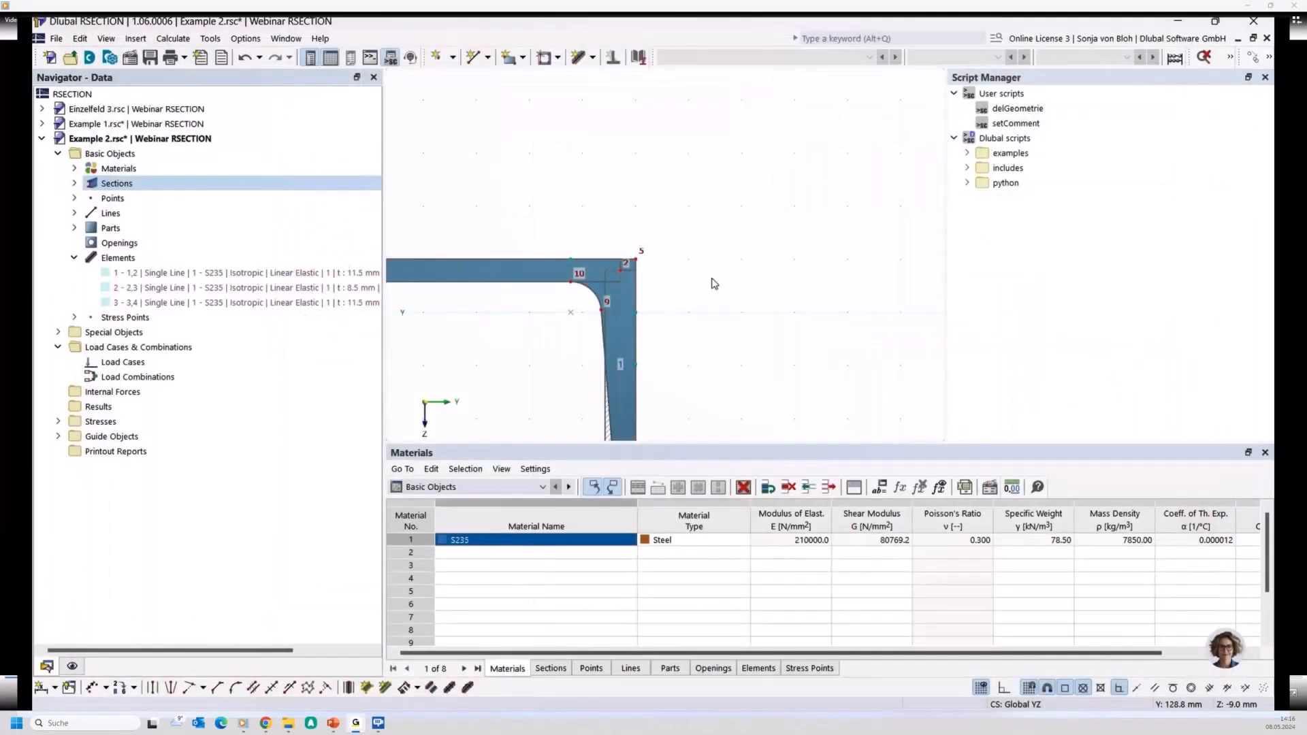
{"action": "scroll", "coordinate": [705, 286], "scroll_direction": "down", "scroll_amount": 6}
{"action": "scroll", "coordinate": [602, 322], "scroll_direction": "up", "scroll_amount": 2}
{"action": "middle_click_drag", "start_coordinate": [602, 322], "coordinate": [653, 219]}
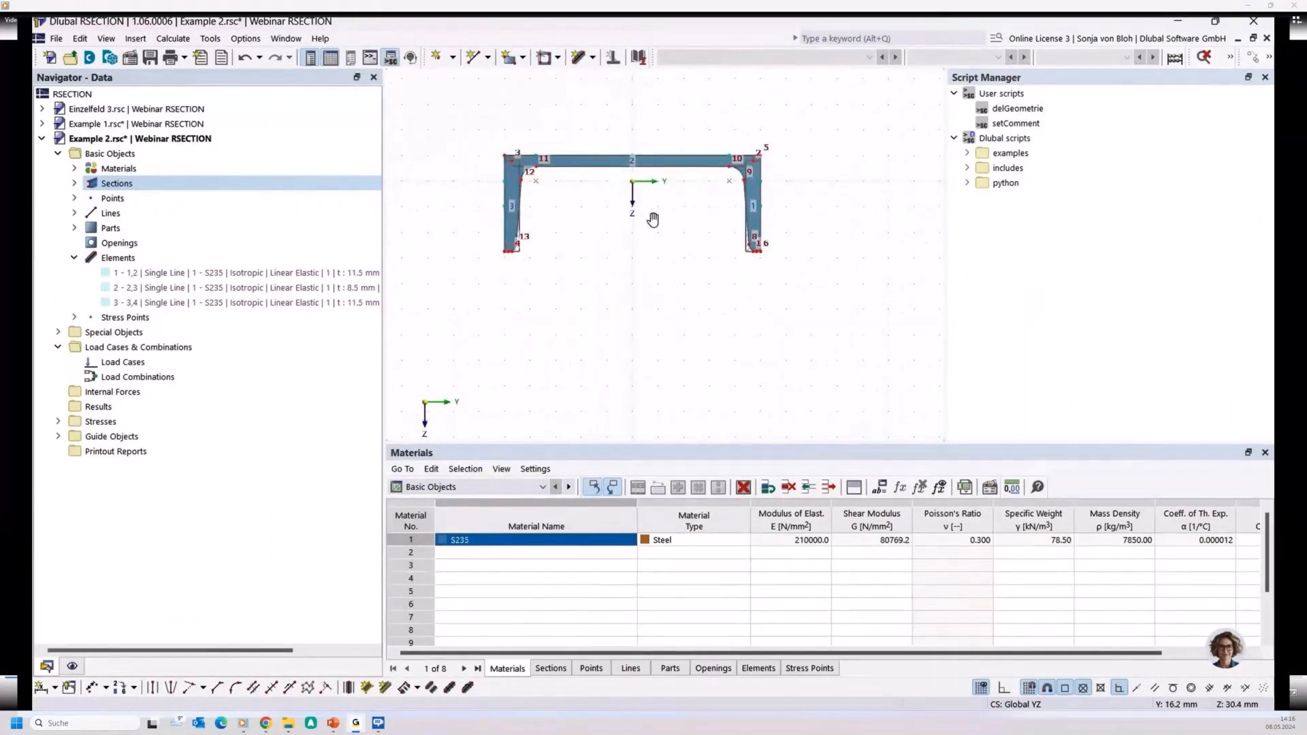
Step: Create a second section using the library profile IPE 200 | DIN 1025-5:1994-03 | Ferona
{"action": "right_click", "coordinate": [136, 184]}
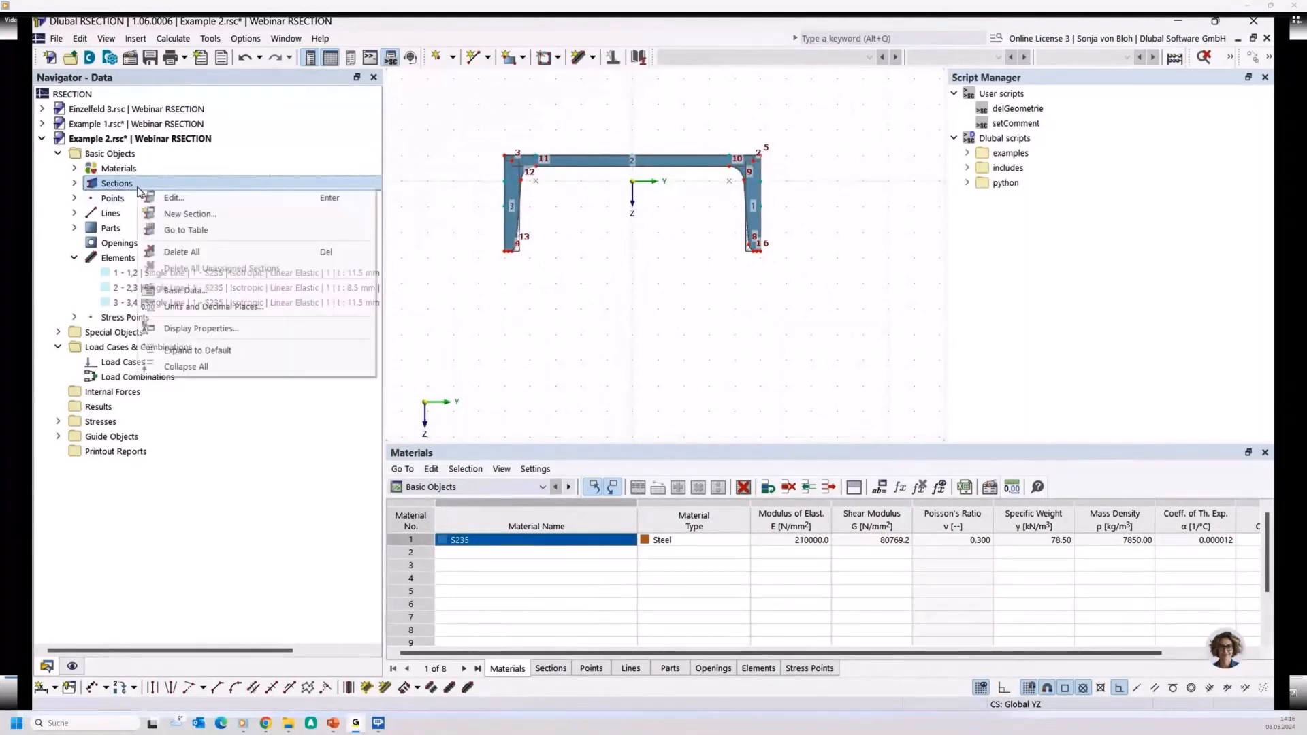
{"action": "left_click", "coordinate": [181, 215]}
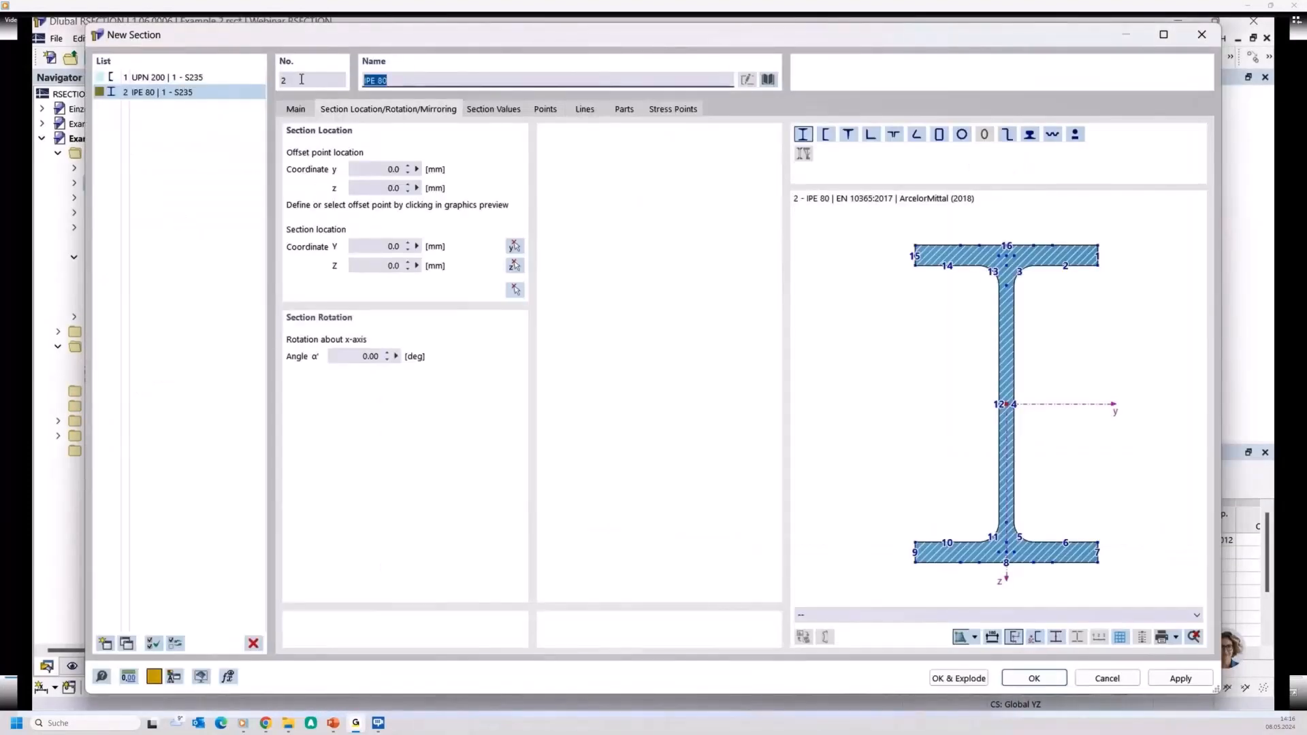
{"action": "type", "text": "IPE 200"}
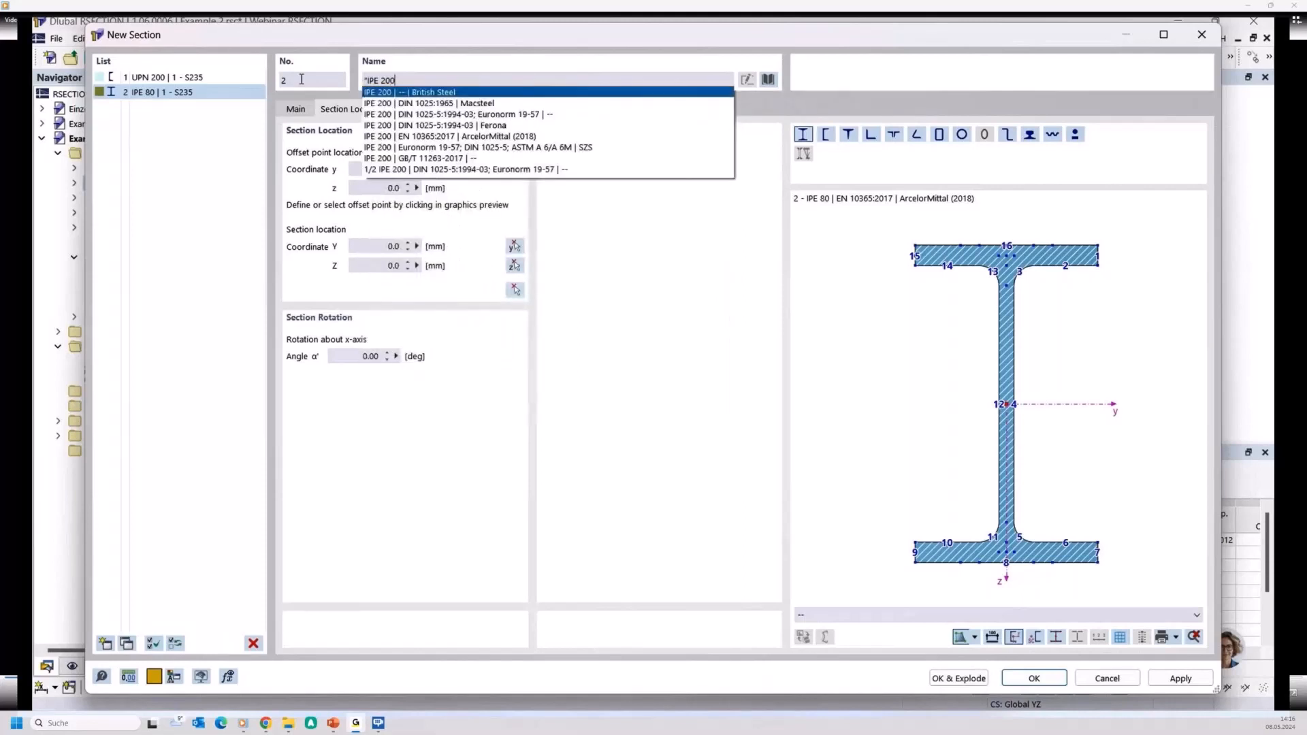
{"action": "left_click", "coordinate": [442, 126]}
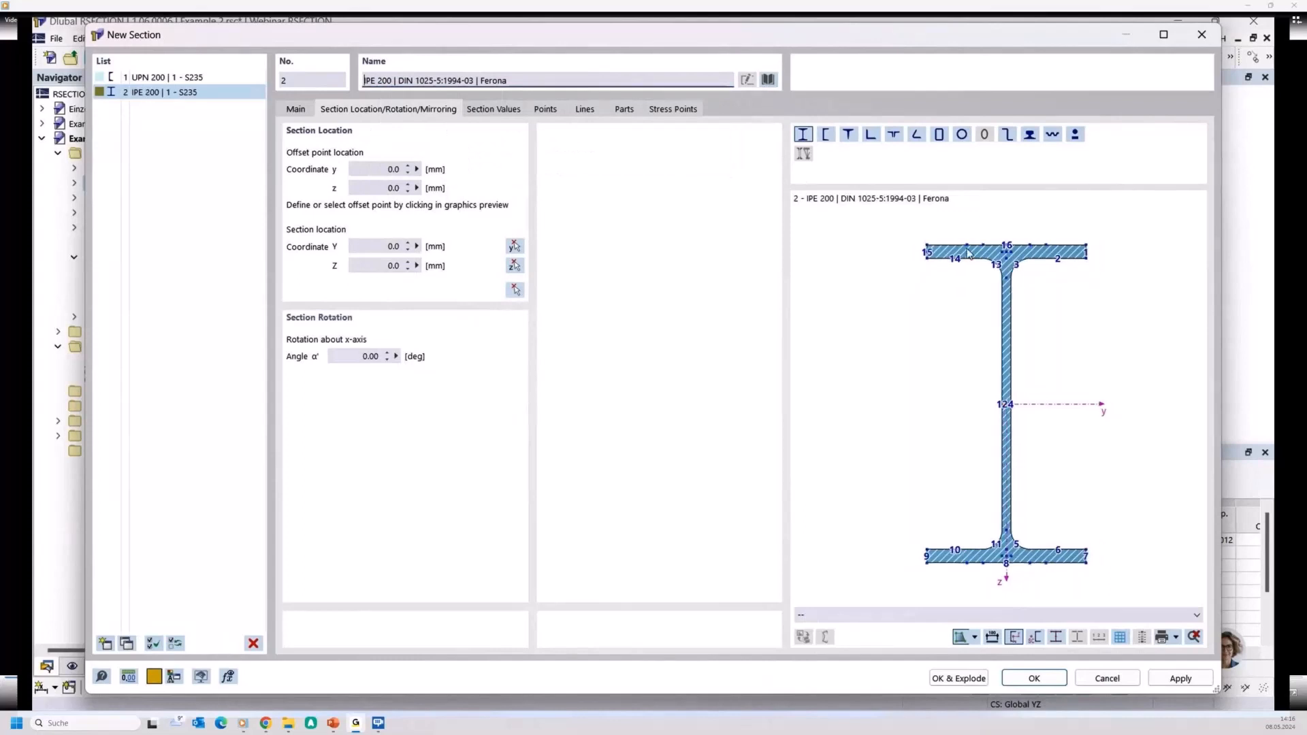
Step: Insert the IPE 200 by its top flange midpoint (offset z -100 mm) at the middle of the UPN web's underside, Y 0, Z -11.6 mm
{"action": "scroll", "coordinate": [1000, 250], "scroll_direction": "up", "scroll_amount": 5}
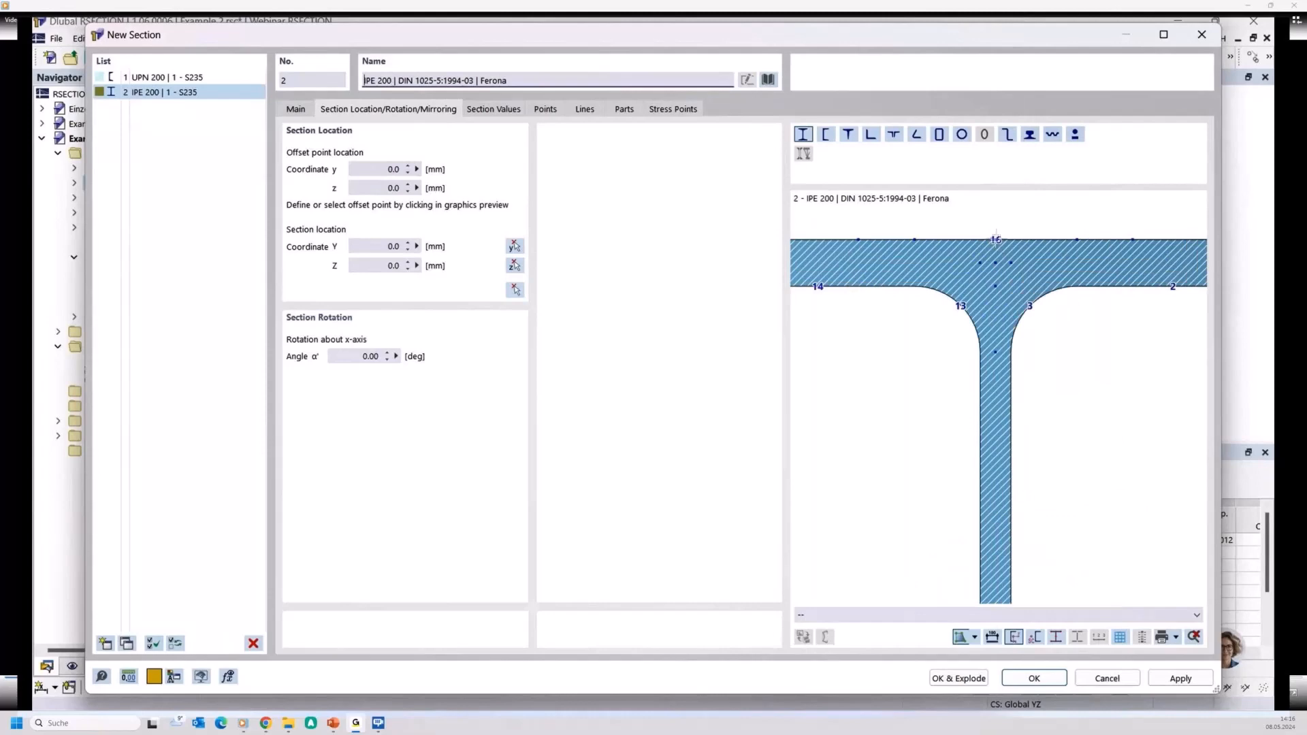
{"action": "left_click", "coordinate": [996, 244]}
{"action": "left_click", "coordinate": [515, 290]}
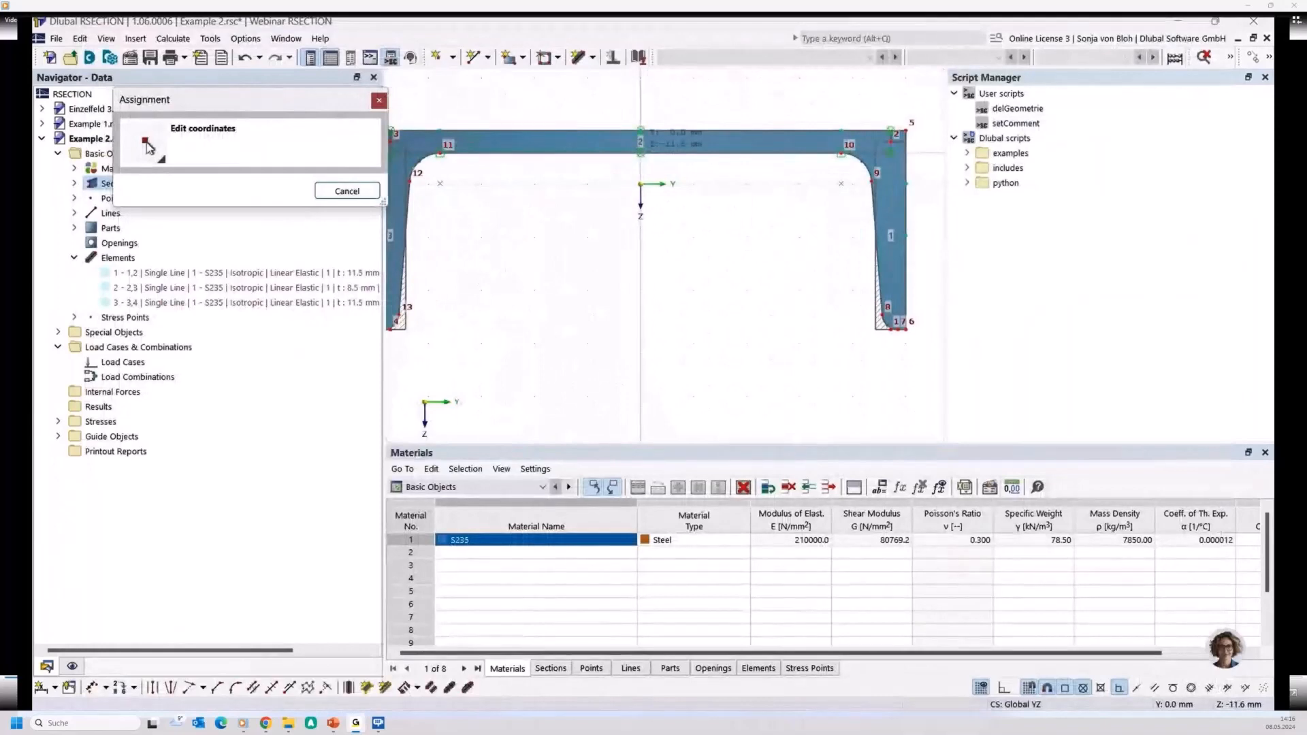
{"action": "left_click", "coordinate": [640, 152]}
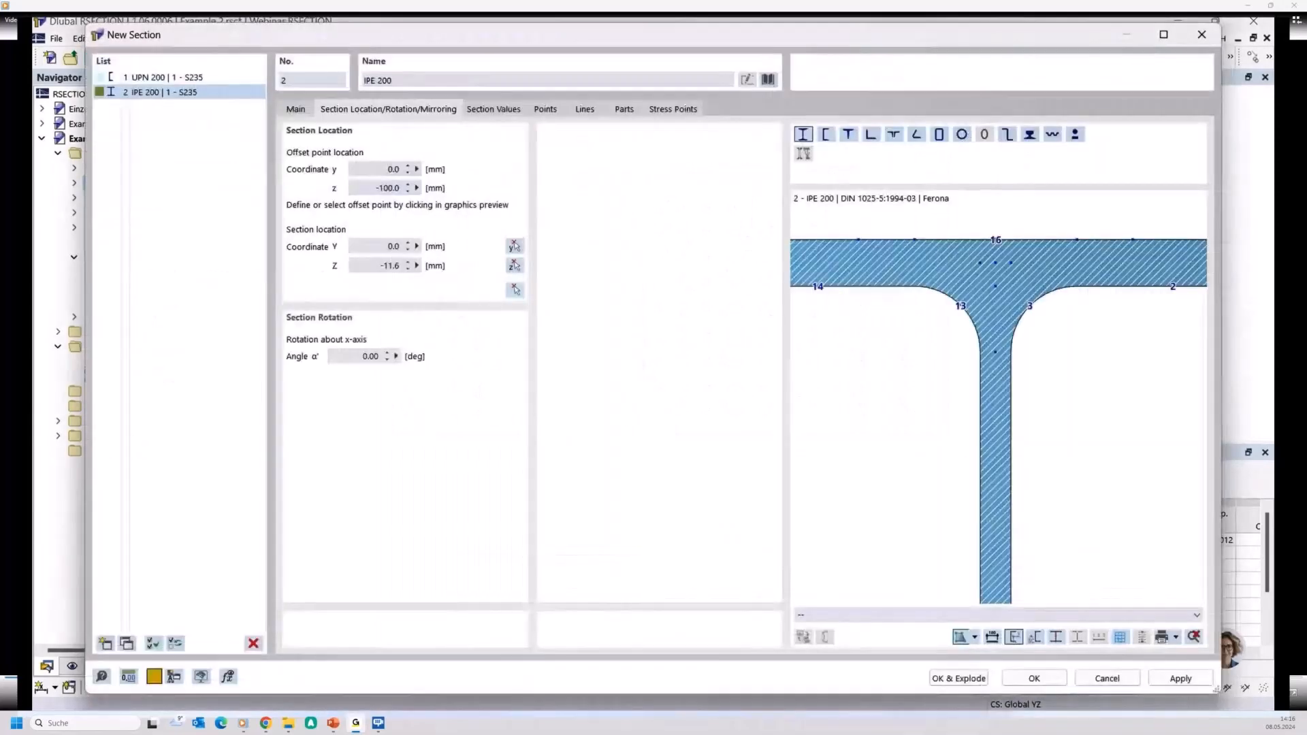
{"action": "left_click", "coordinate": [1019, 677]}
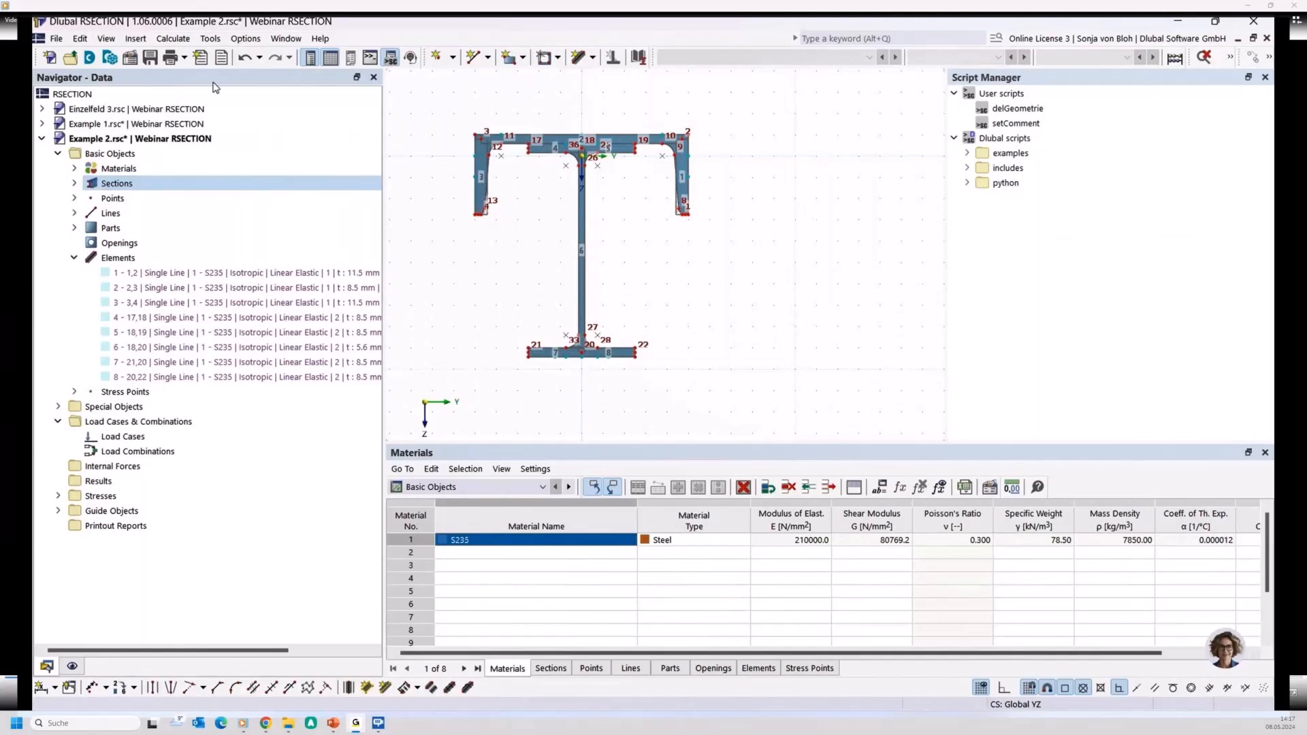
Step: Explode the UPN 200 and IPE 200 sections together into their individual points, lines, parts and elements
{"action": "left_click", "coordinate": [77, 184]}
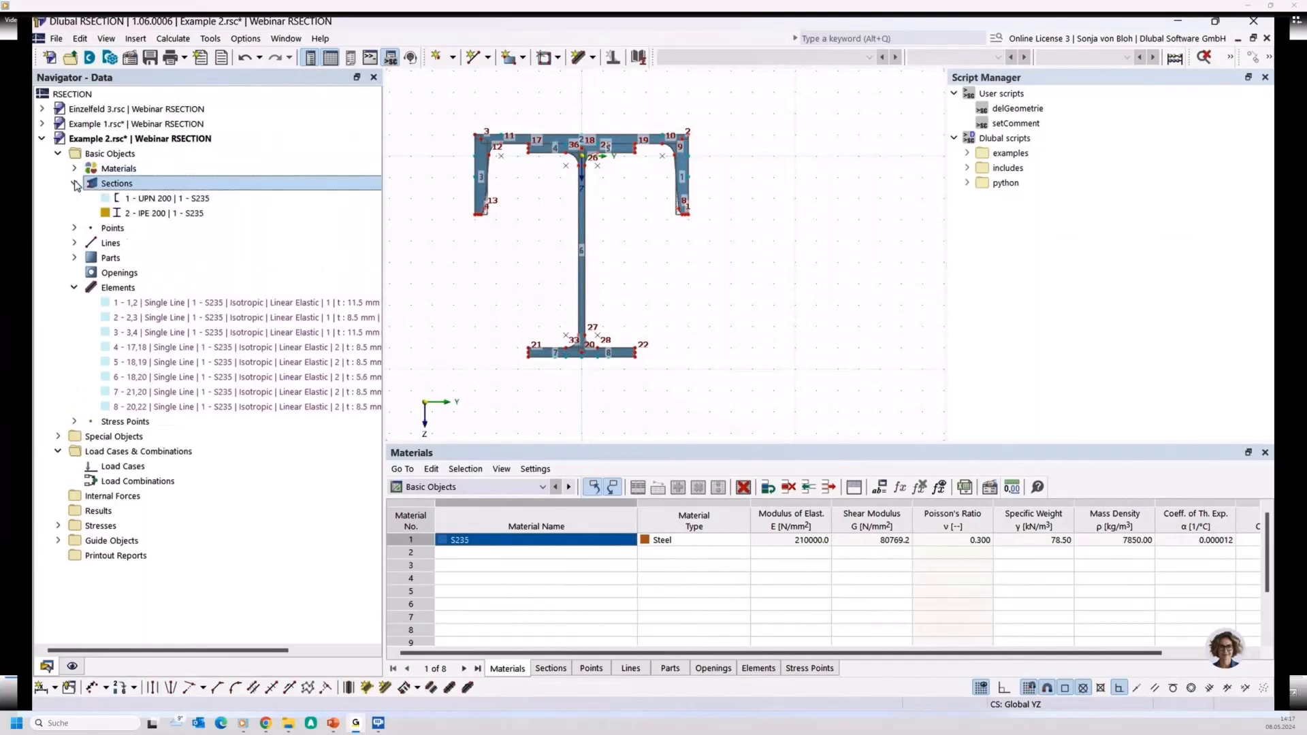
{"action": "left_click", "coordinate": [143, 201]}
{"action": "left_click", "coordinate": [124, 214], "text": "ctrl"}
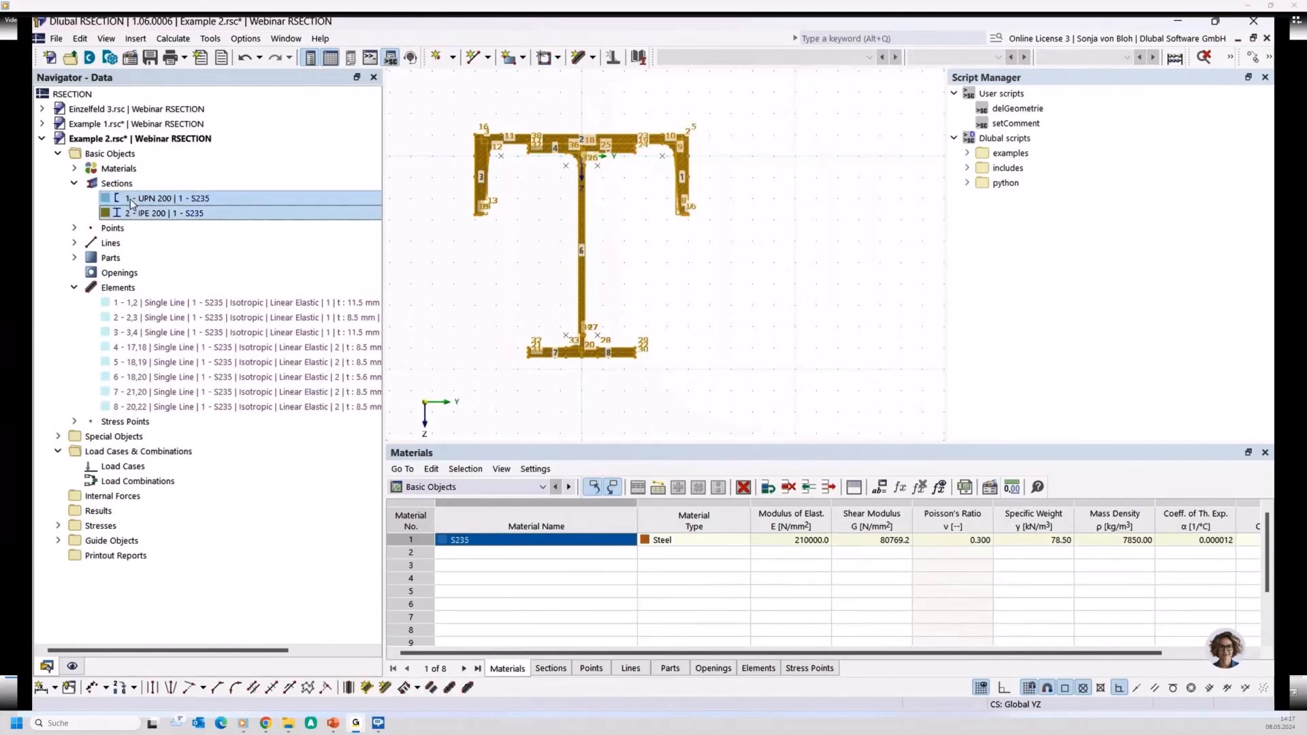
{"action": "right_click", "coordinate": [132, 198]}
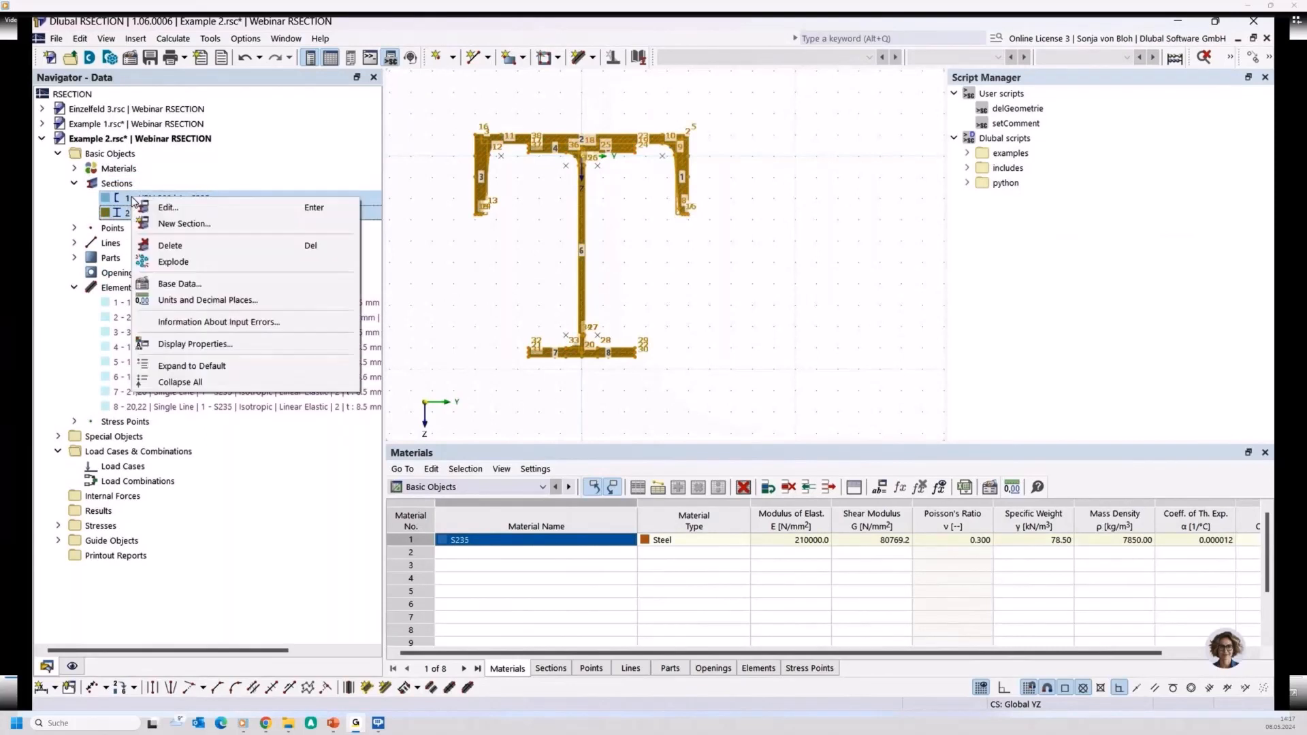
{"action": "left_click", "coordinate": [164, 259]}
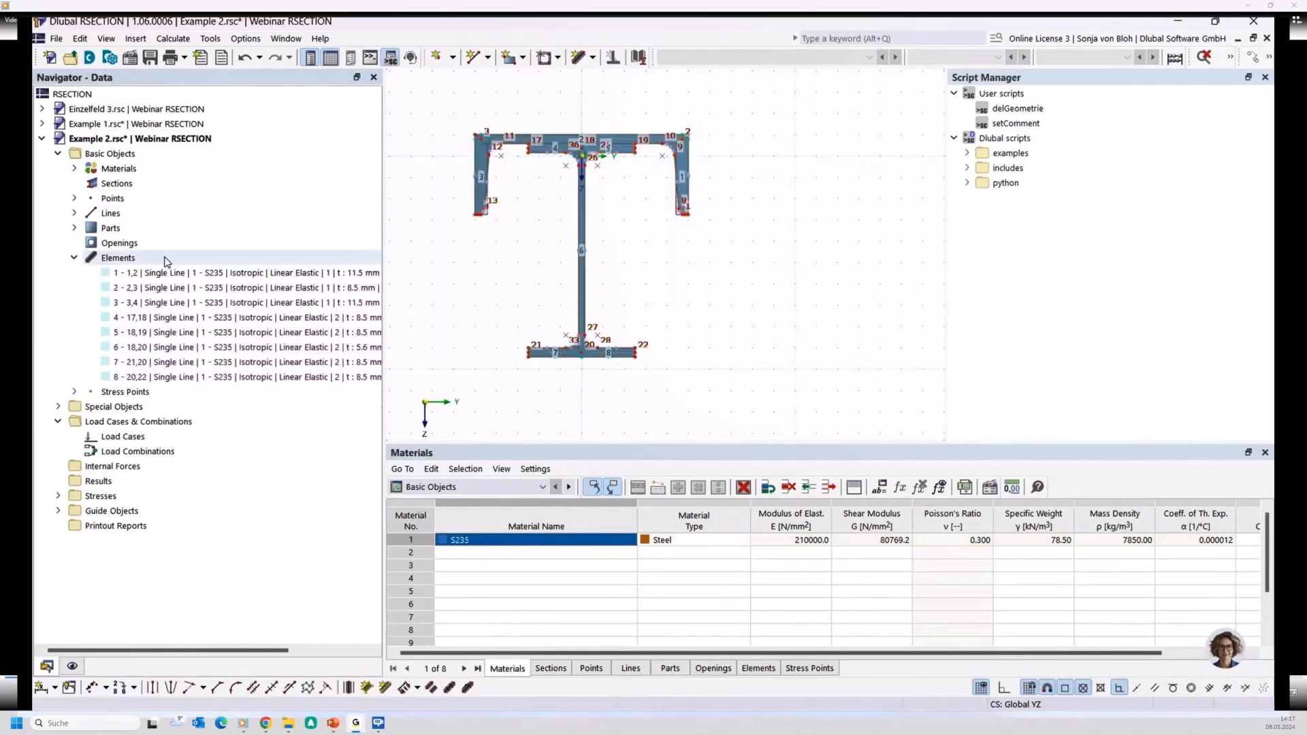
Step: Start a new single-line element with thickness 0 mm and an effective thickness for shear transfer of 5 mm
{"action": "scroll", "coordinate": [541, 314], "scroll_direction": "up", "scroll_amount": 3}
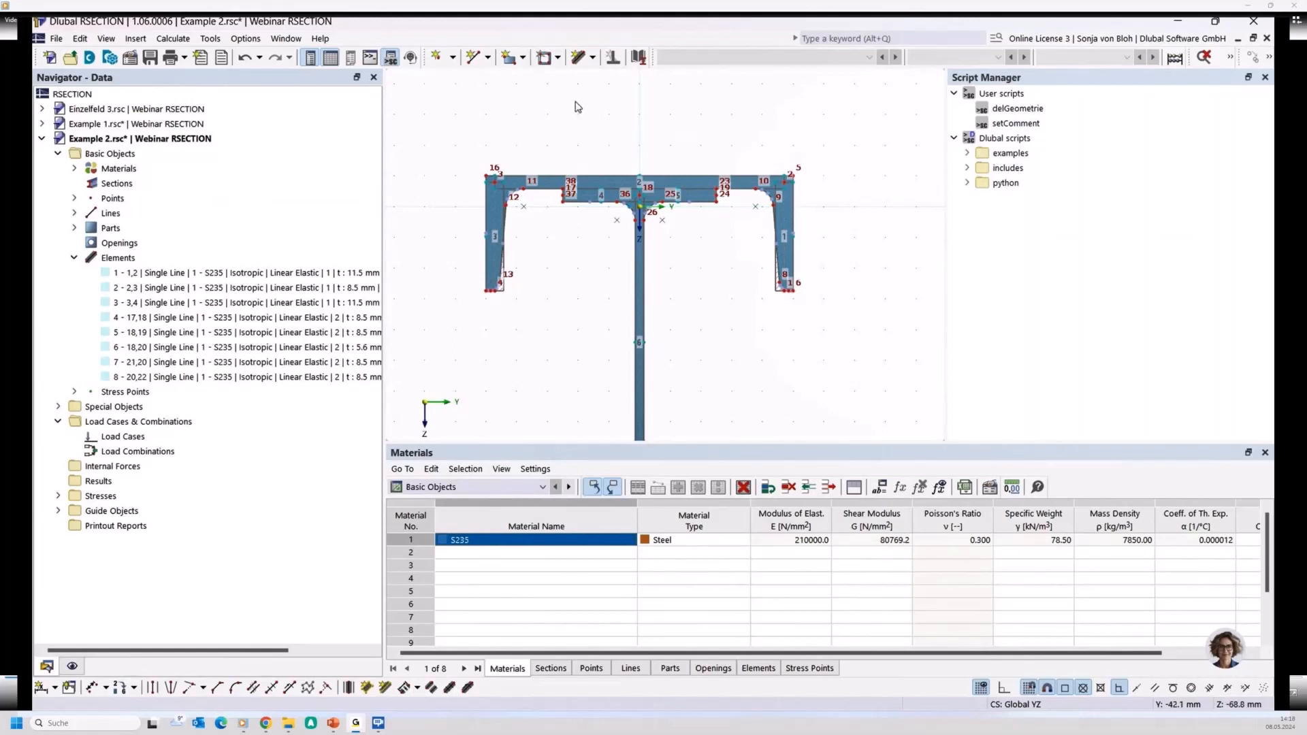
{"action": "scroll", "coordinate": [577, 106], "scroll_direction": "up", "scroll_amount": 4}
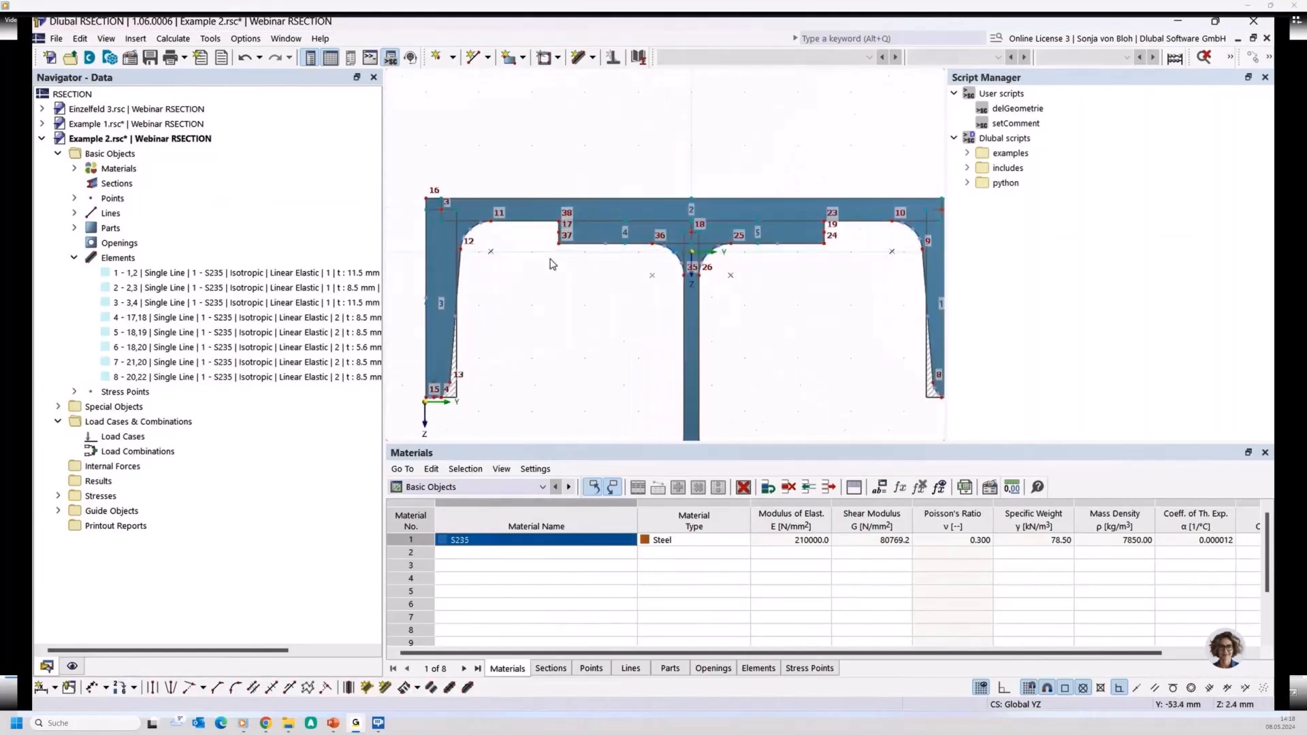
{"action": "left_click", "coordinate": [558, 221]}
{"action": "left_click", "coordinate": [557, 222]}
{"action": "left_click", "coordinate": [592, 58]}
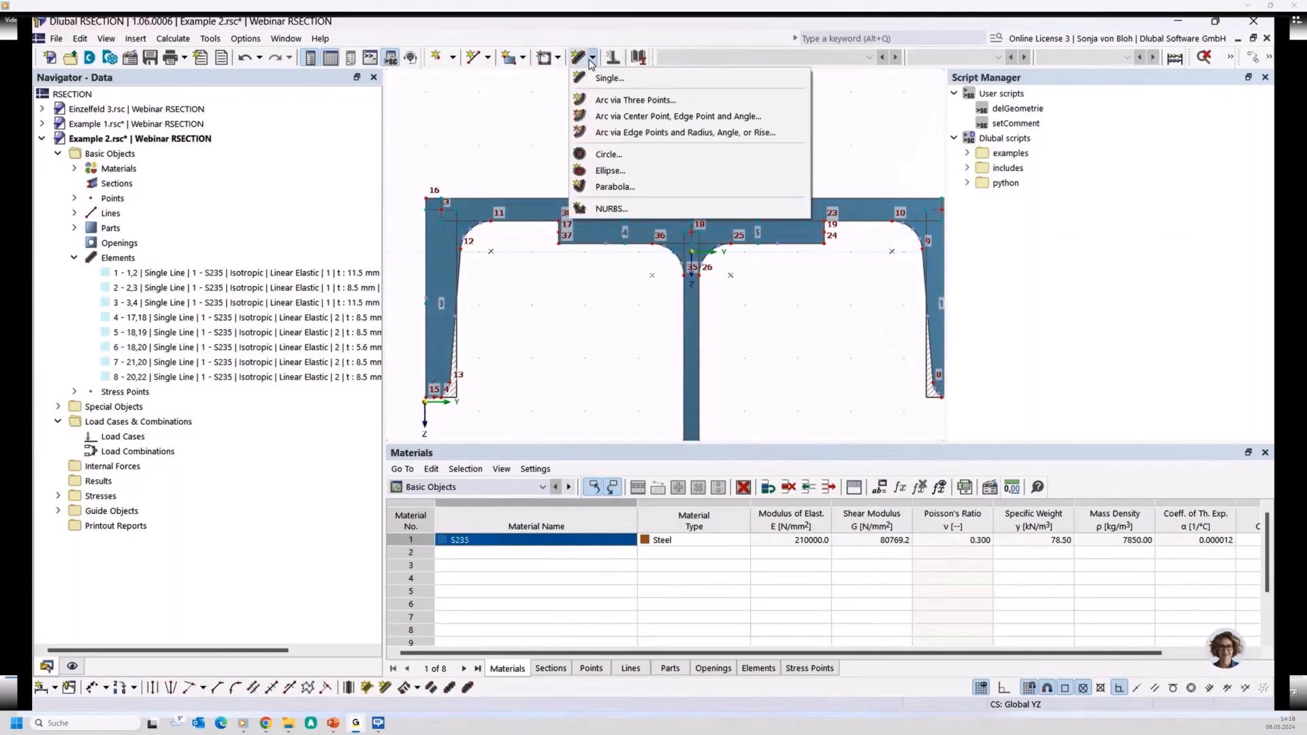
{"action": "left_click", "coordinate": [599, 78]}
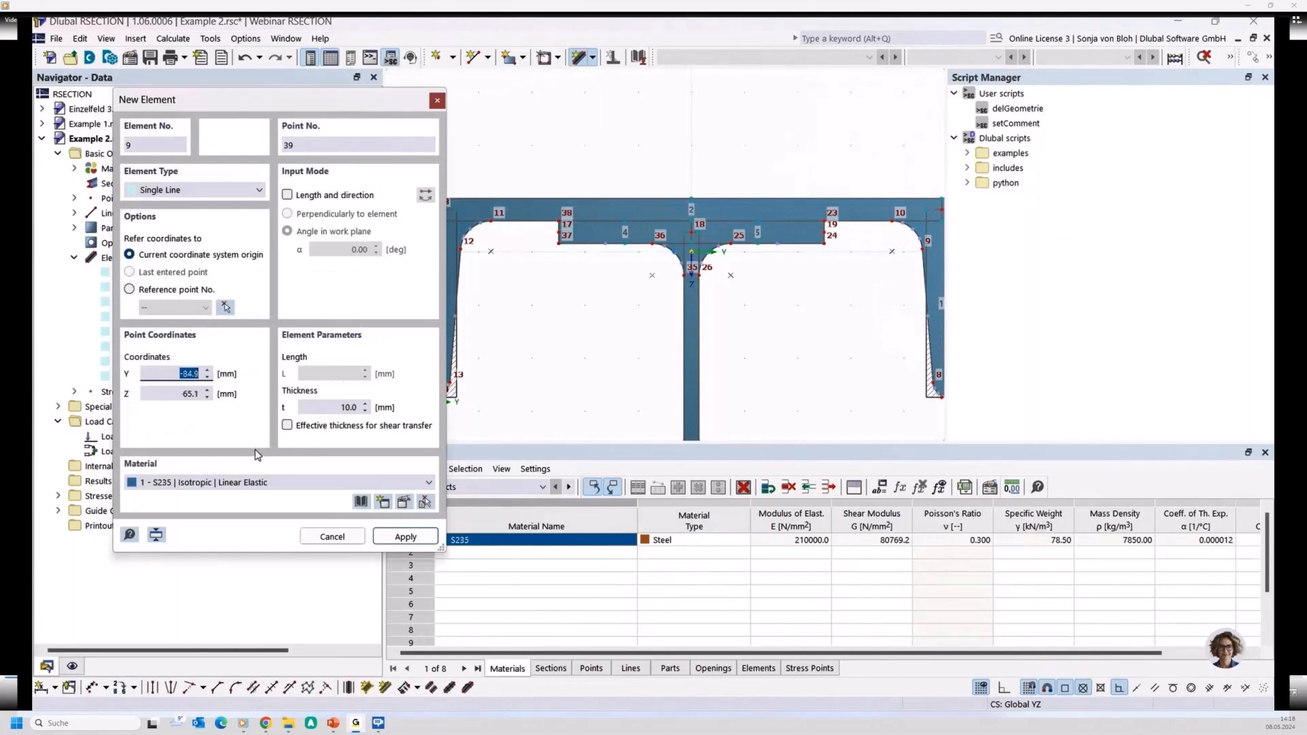
{"action": "left_click", "coordinate": [335, 407]}
{"action": "type", "text": "0"}
{"action": "left_click", "coordinate": [286, 425]}
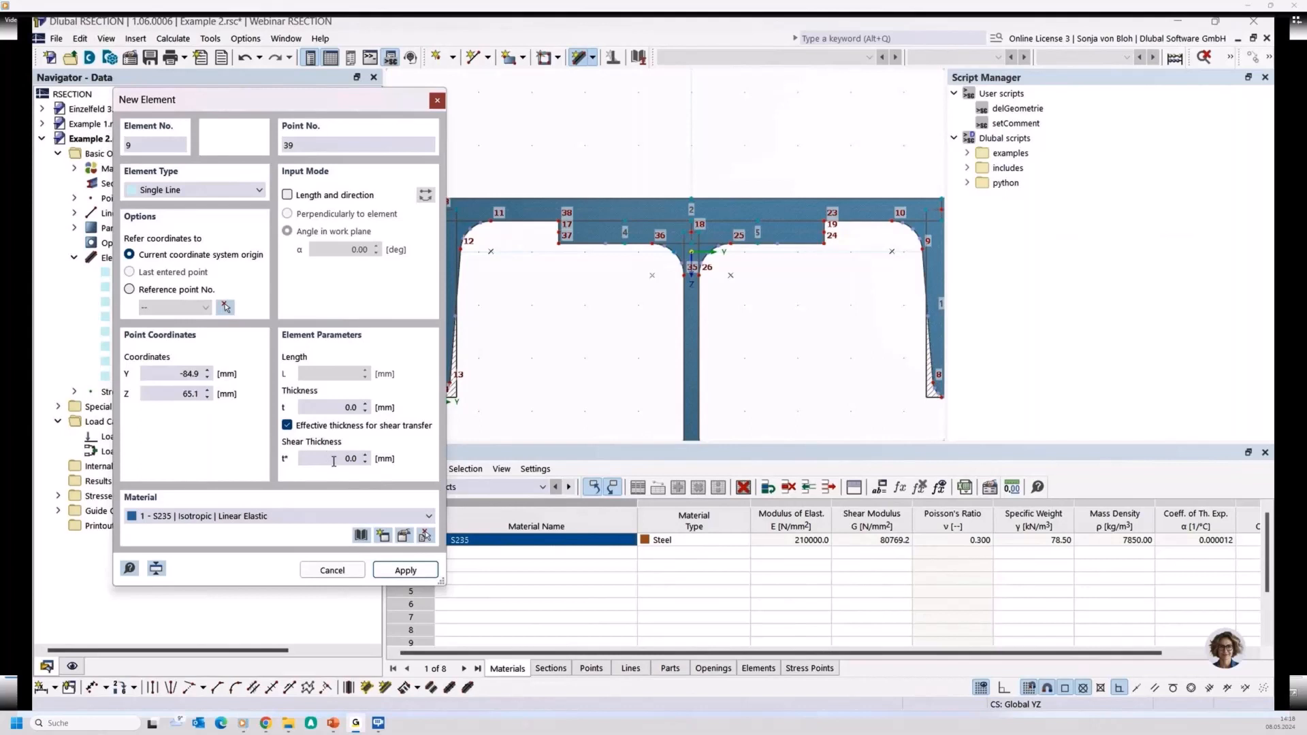
{"action": "left_click", "coordinate": [358, 459]}
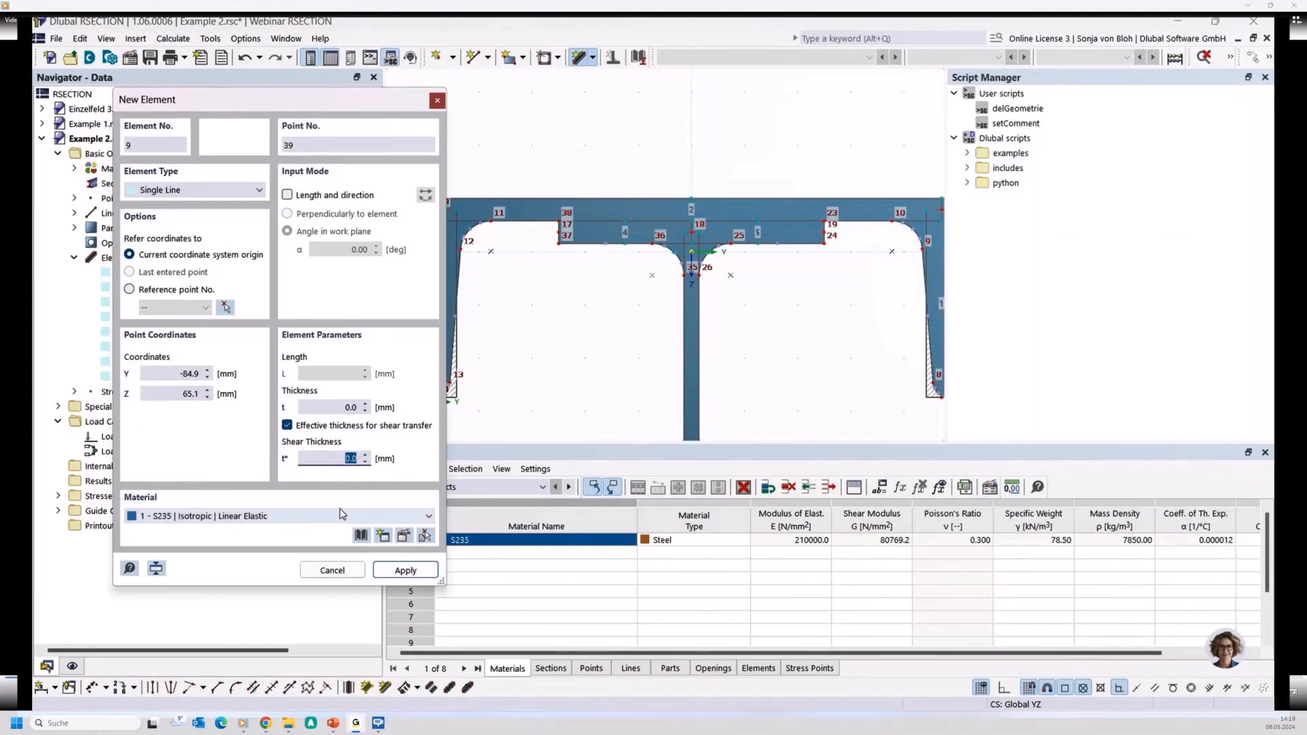
{"action": "type", "text": "5"}
Step: Draw a vertical connecting element at each end of the IPE upper flange, from its centre line to the UPN web's centre line
{"action": "scroll", "coordinate": [534, 235], "scroll_direction": "up", "scroll_amount": 2}
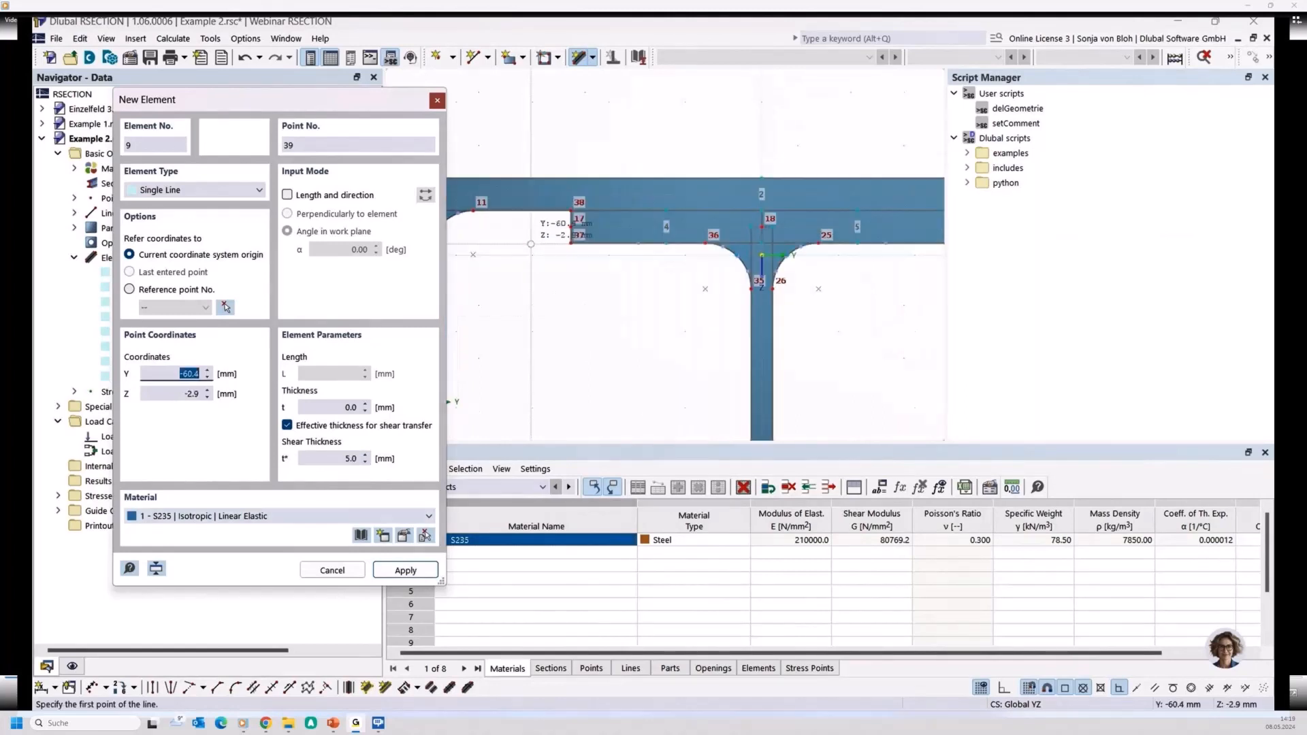
{"action": "left_click", "coordinate": [570, 217]}
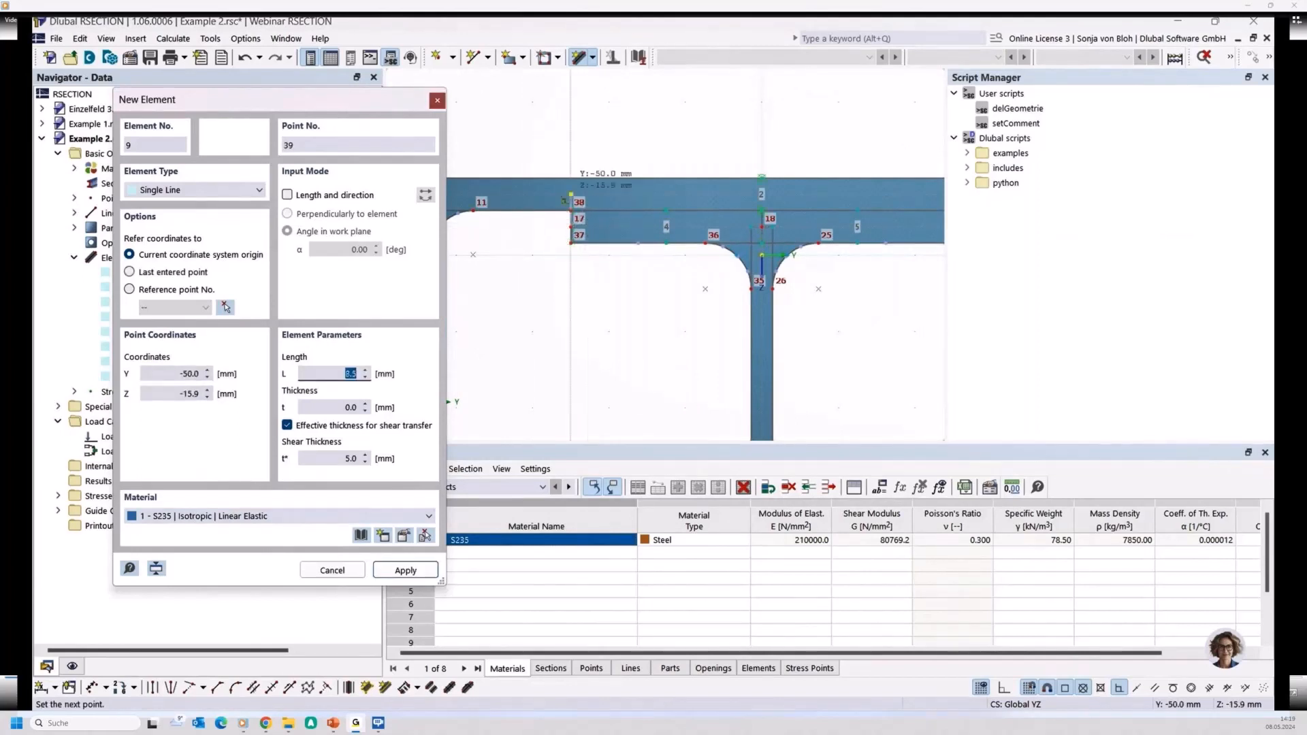
{"action": "left_click", "coordinate": [571, 196]}
{"action": "scroll", "coordinate": [590, 279], "scroll_direction": "down", "scroll_amount": 2}
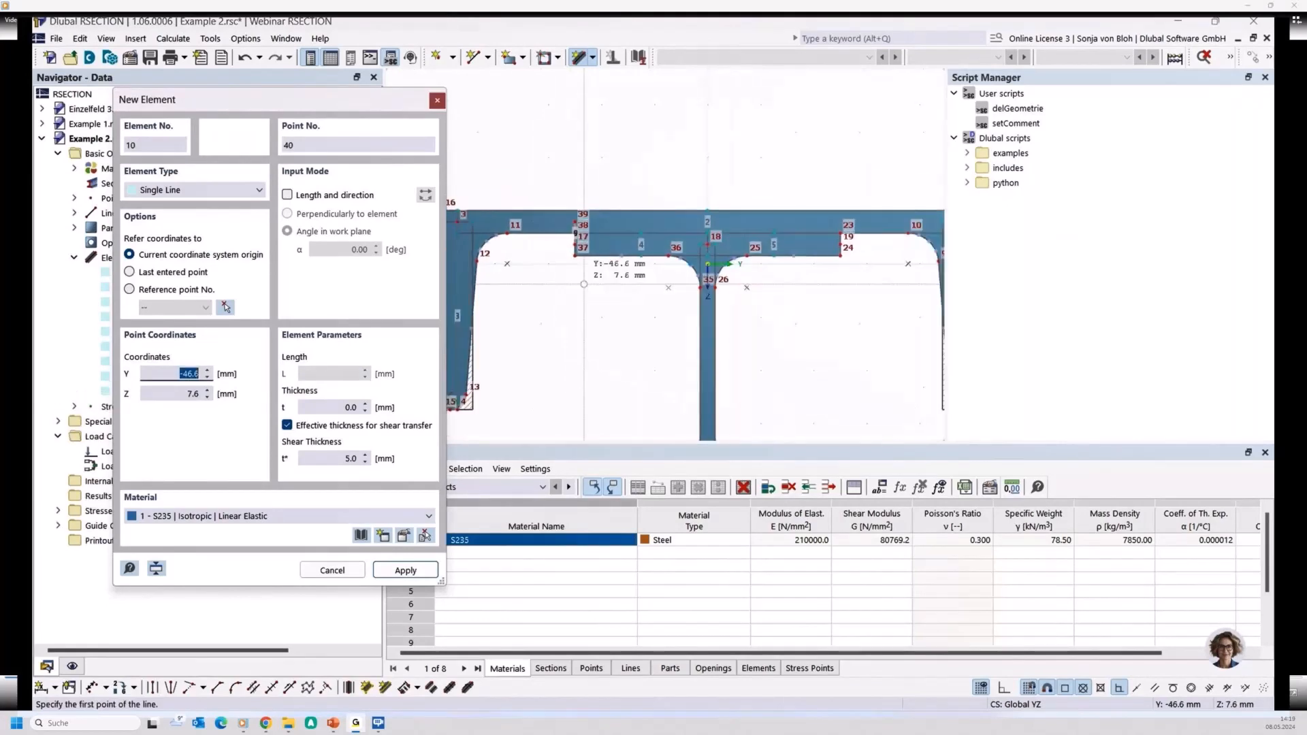
{"action": "middle_click_drag", "start_coordinate": [590, 279], "coordinate": [548, 314]}
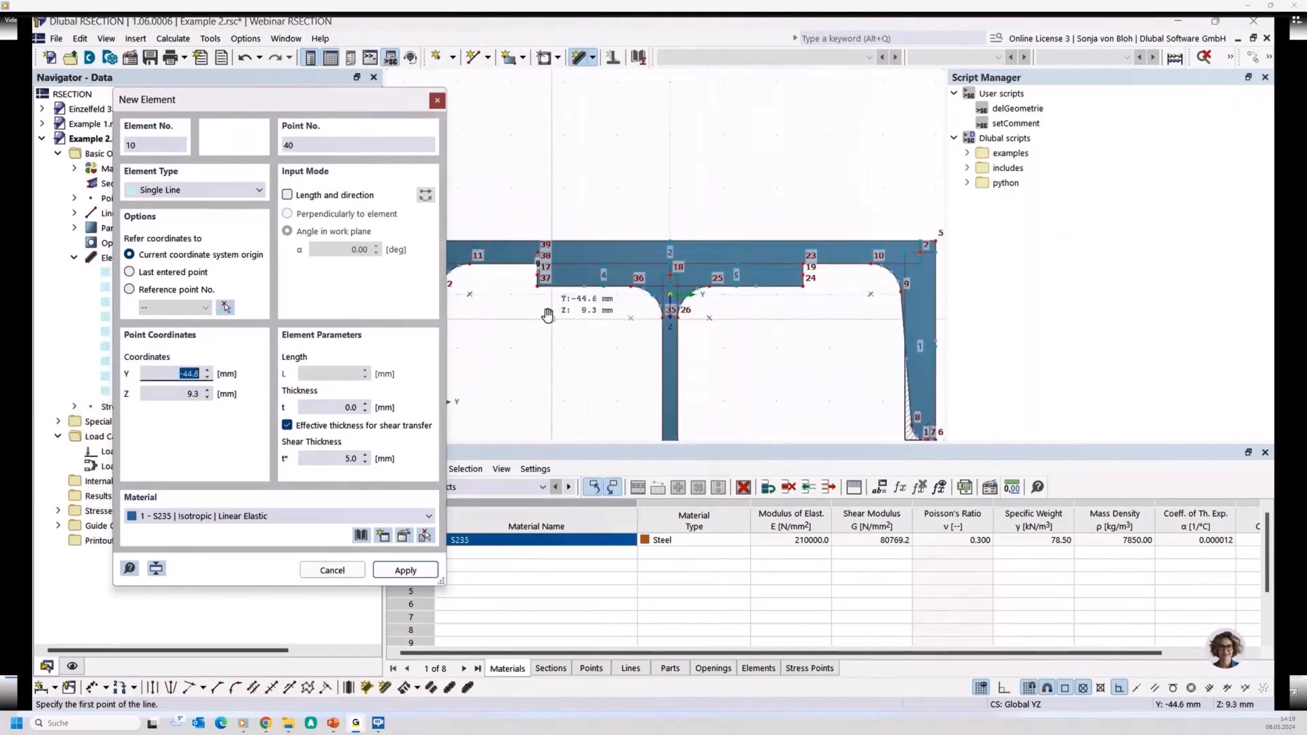
{"action": "scroll", "coordinate": [832, 273], "scroll_direction": "up", "scroll_amount": 2}
{"action": "left_click", "coordinate": [781, 235]}
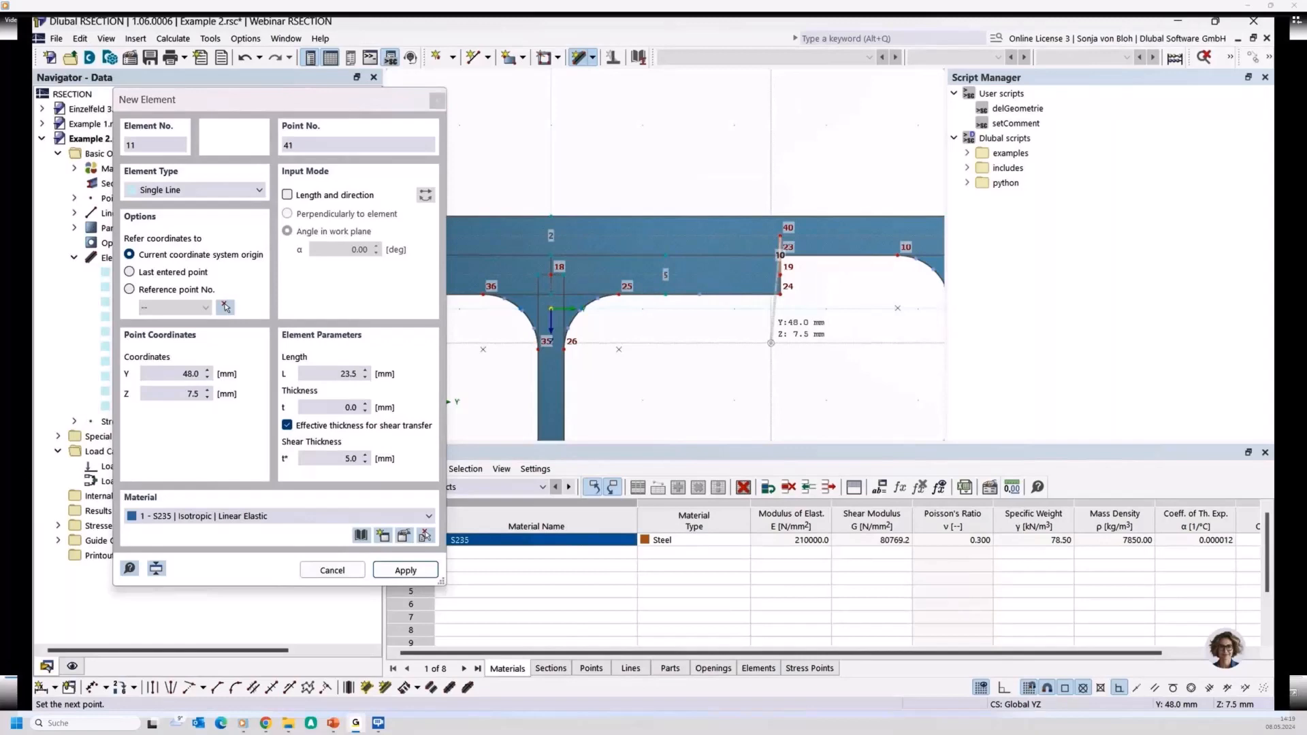
{"action": "key", "text": "Escape"}
{"action": "key", "text": "Escape"}
{"action": "scroll", "coordinate": [744, 340], "scroll_direction": "down", "scroll_amount": 3}
{"action": "middle_click_drag", "start_coordinate": [618, 314], "coordinate": [581, 290]}
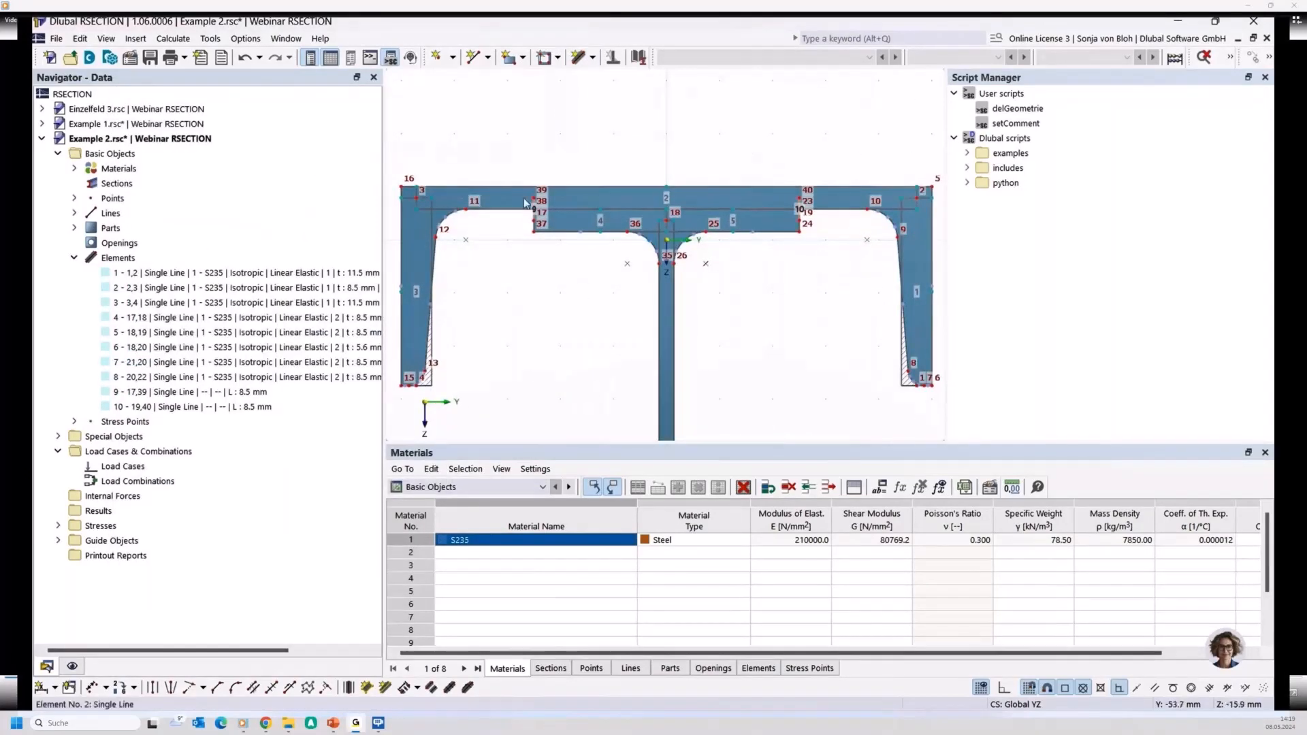
Step: Auto-connect the lines and elements where the two vertical coupling elements meet the UPN web's centre line
{"action": "right_click", "coordinate": [496, 273]}
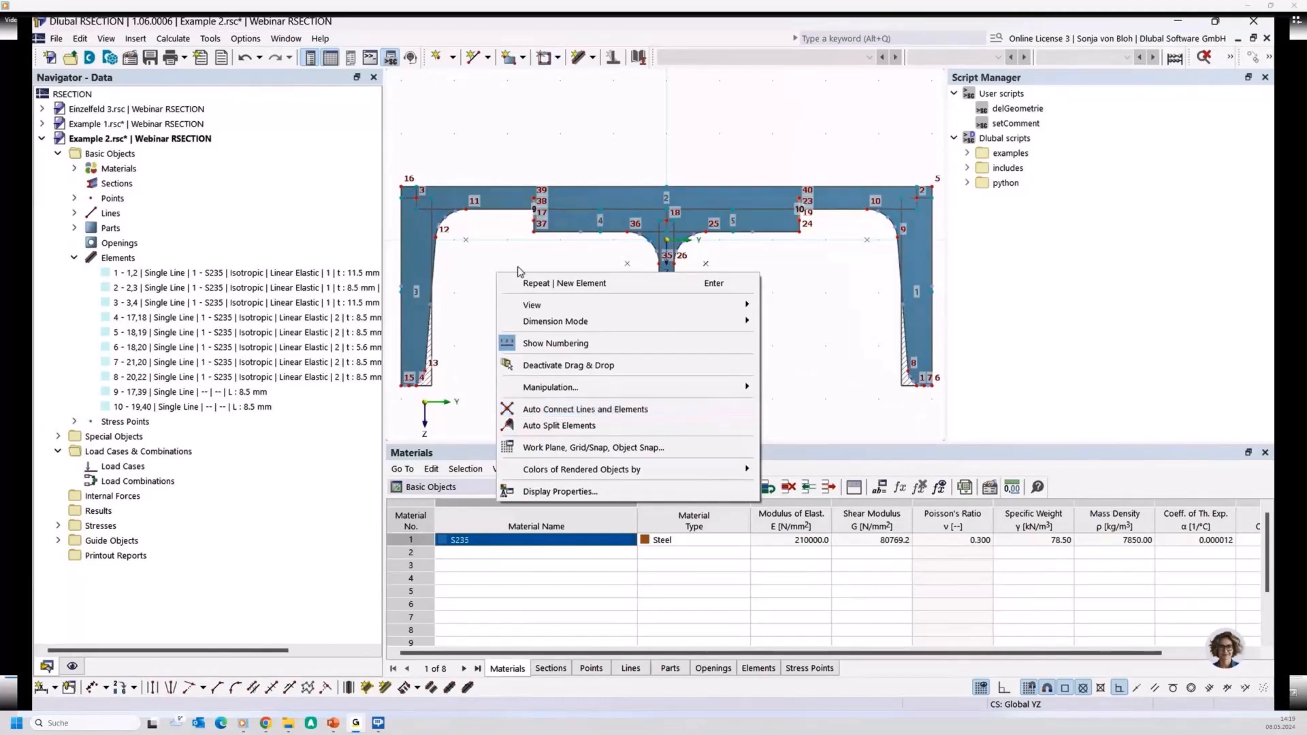
{"action": "left_click", "coordinate": [590, 410]}
{"action": "left_click", "coordinate": [1268, 58]}
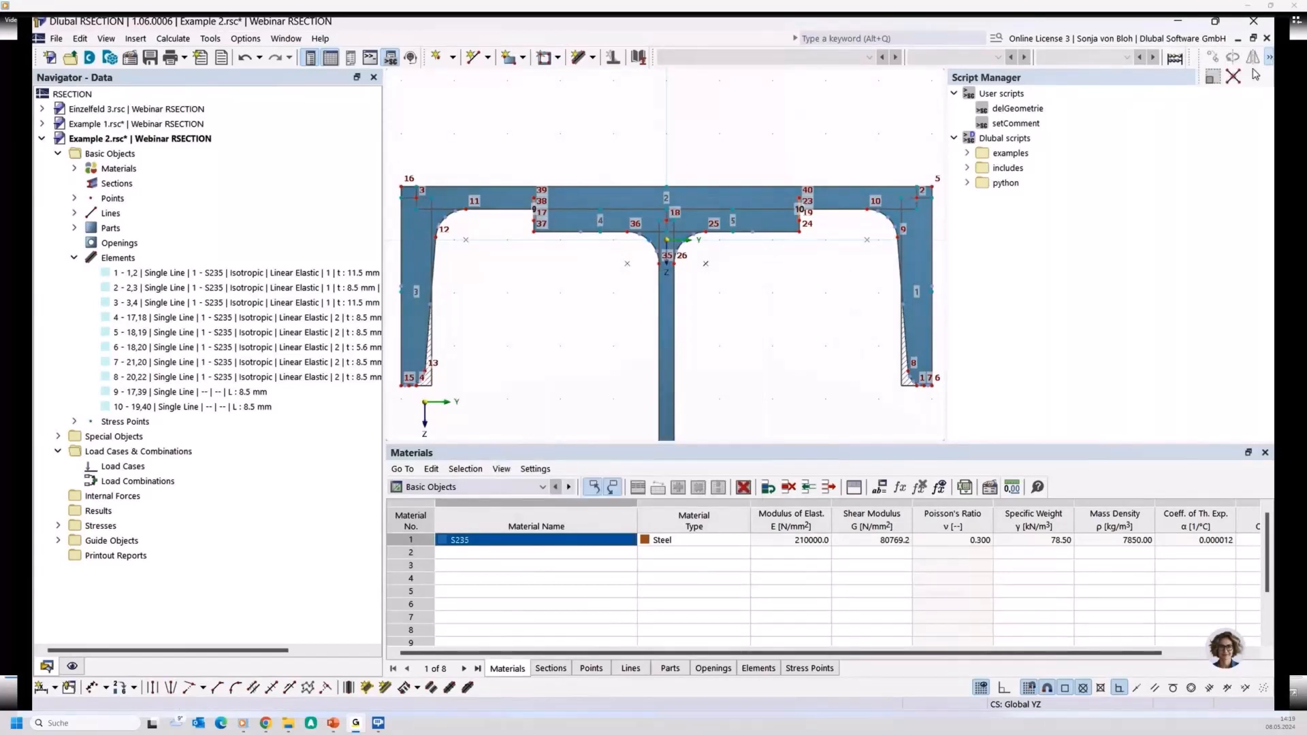
{"action": "left_click", "coordinate": [1233, 76]}
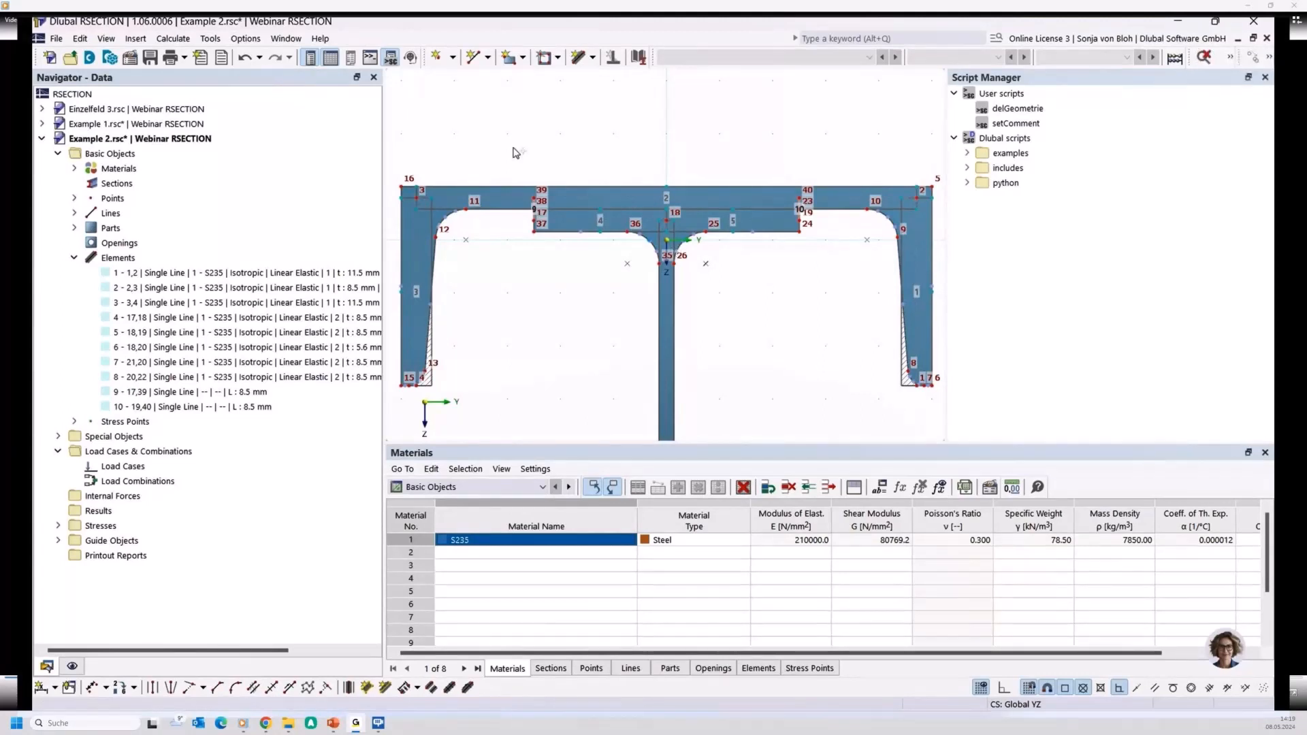
{"action": "left_click_drag", "start_coordinate": [496, 139], "coordinate": [553, 226]}
{"action": "left_click_drag", "start_coordinate": [773, 151], "coordinate": [842, 271]}
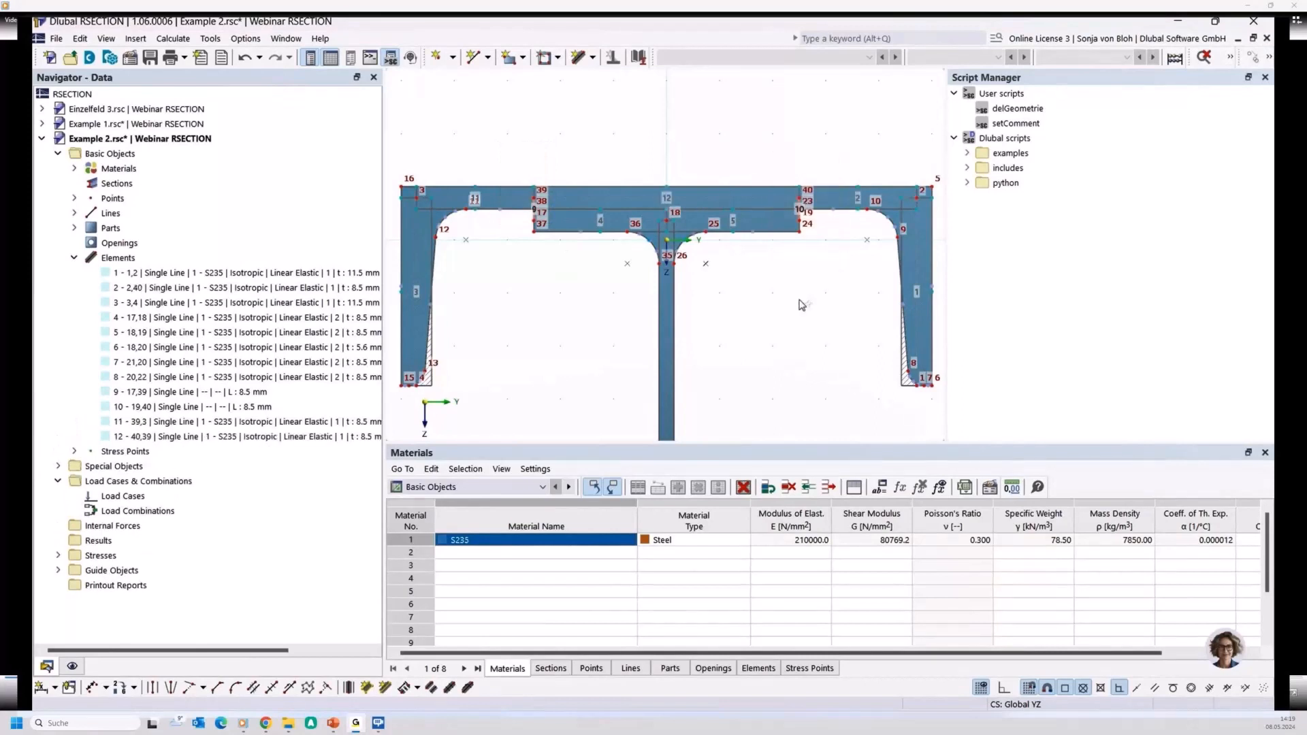
{"action": "scroll", "coordinate": [522, 233], "scroll_direction": "up", "scroll_amount": 2}
{"action": "scroll", "coordinate": [530, 181], "scroll_direction": "up", "scroll_amount": 1}
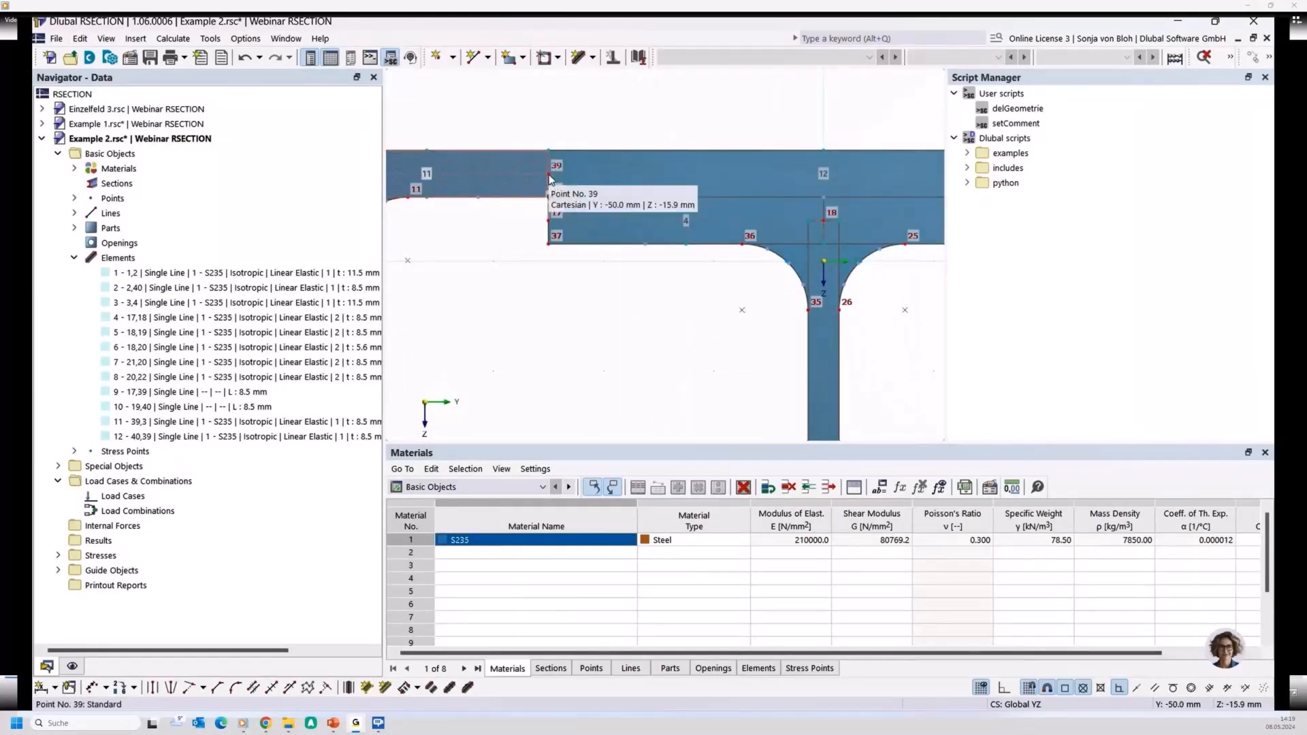
{"action": "scroll", "coordinate": [548, 174], "scroll_direction": "down", "scroll_amount": 1}
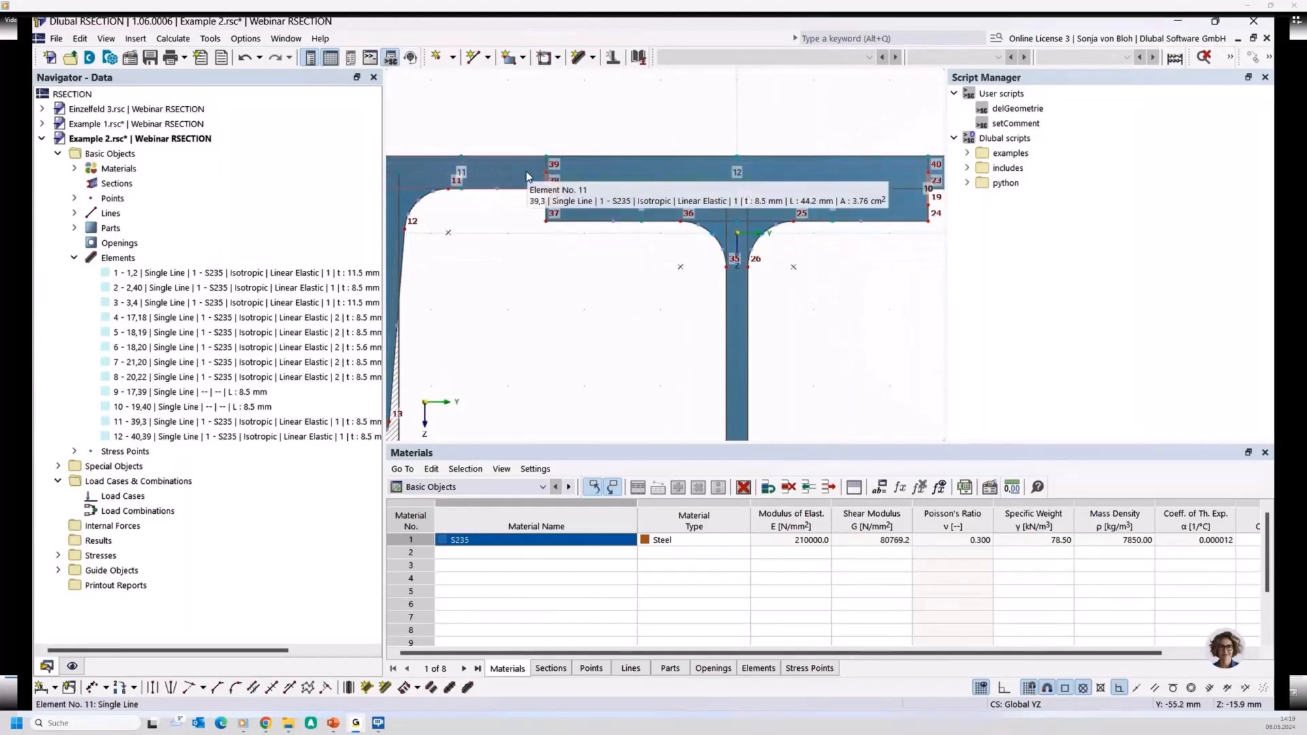
{"action": "scroll", "coordinate": [521, 168], "scroll_direction": "down", "scroll_amount": 1}
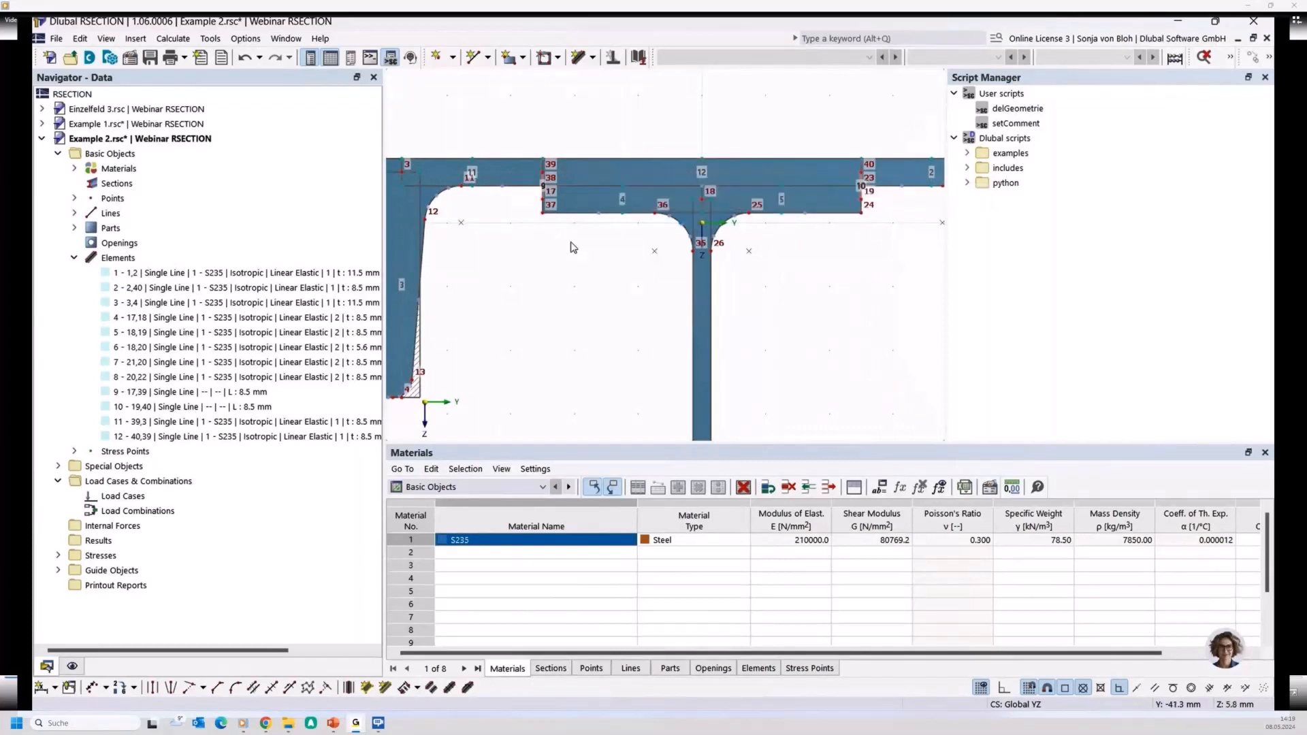
{"action": "scroll", "coordinate": [573, 247], "scroll_direction": "down", "scroll_amount": 3}
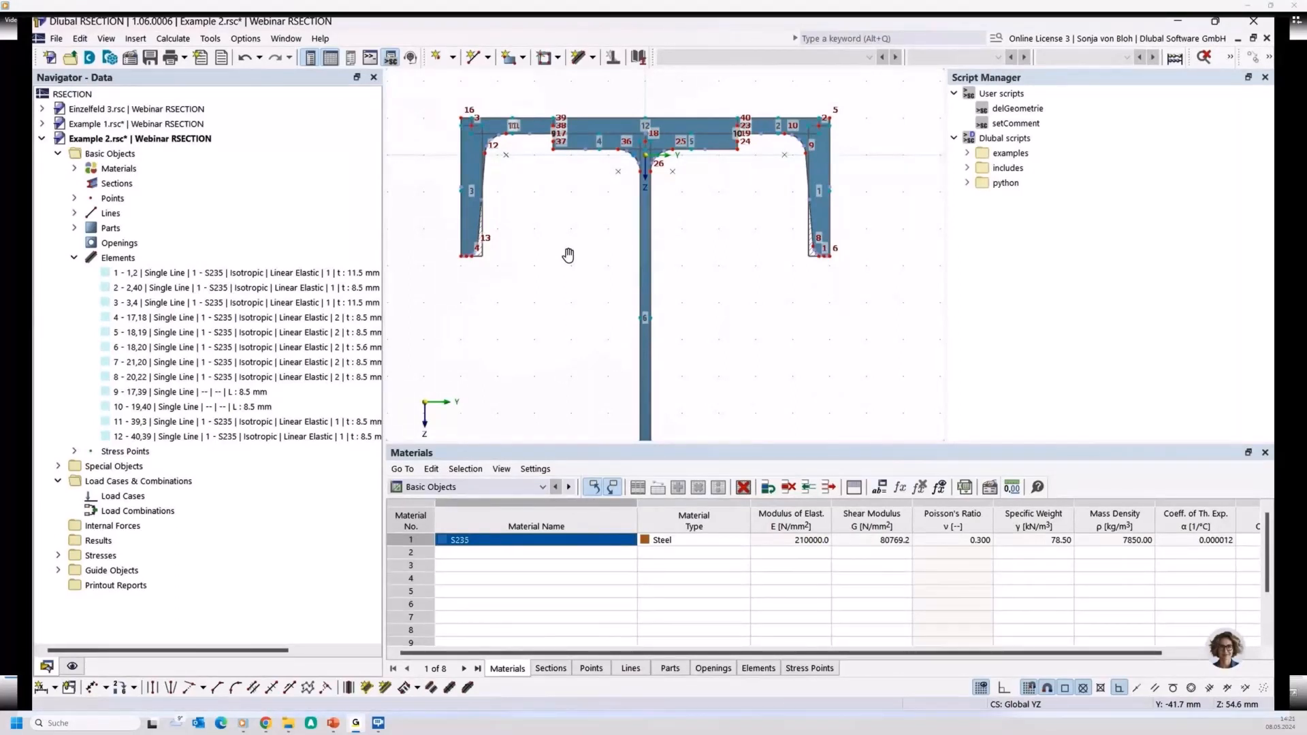
Step: Create a model named Example 3 with Thin-Walled Analysis and the Effective / Steel / Aluminum section add-on to EN 1993-1-1 and EN 1993-1-5
{"action": "left_click", "coordinate": [51, 58]}
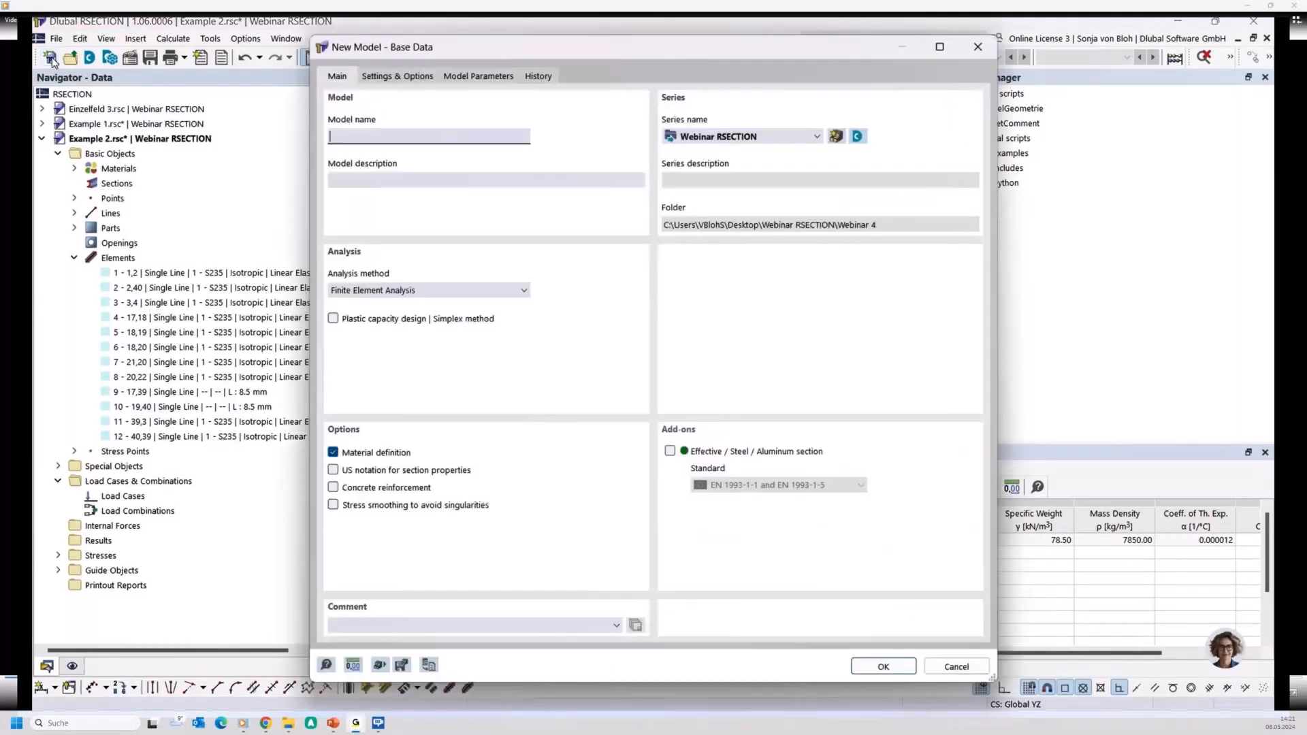
{"action": "type", "text": "Example 3"}
{"action": "left_click", "coordinate": [418, 291]}
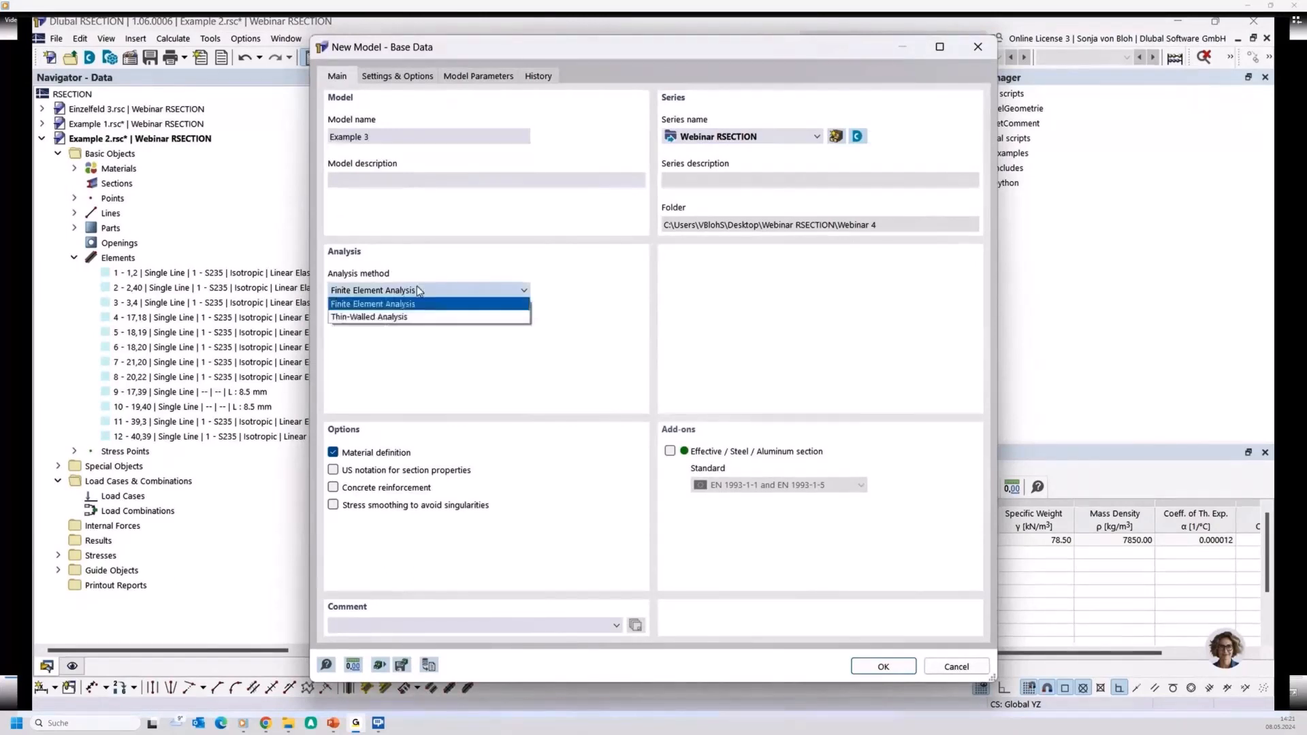
{"action": "left_click", "coordinate": [367, 317]}
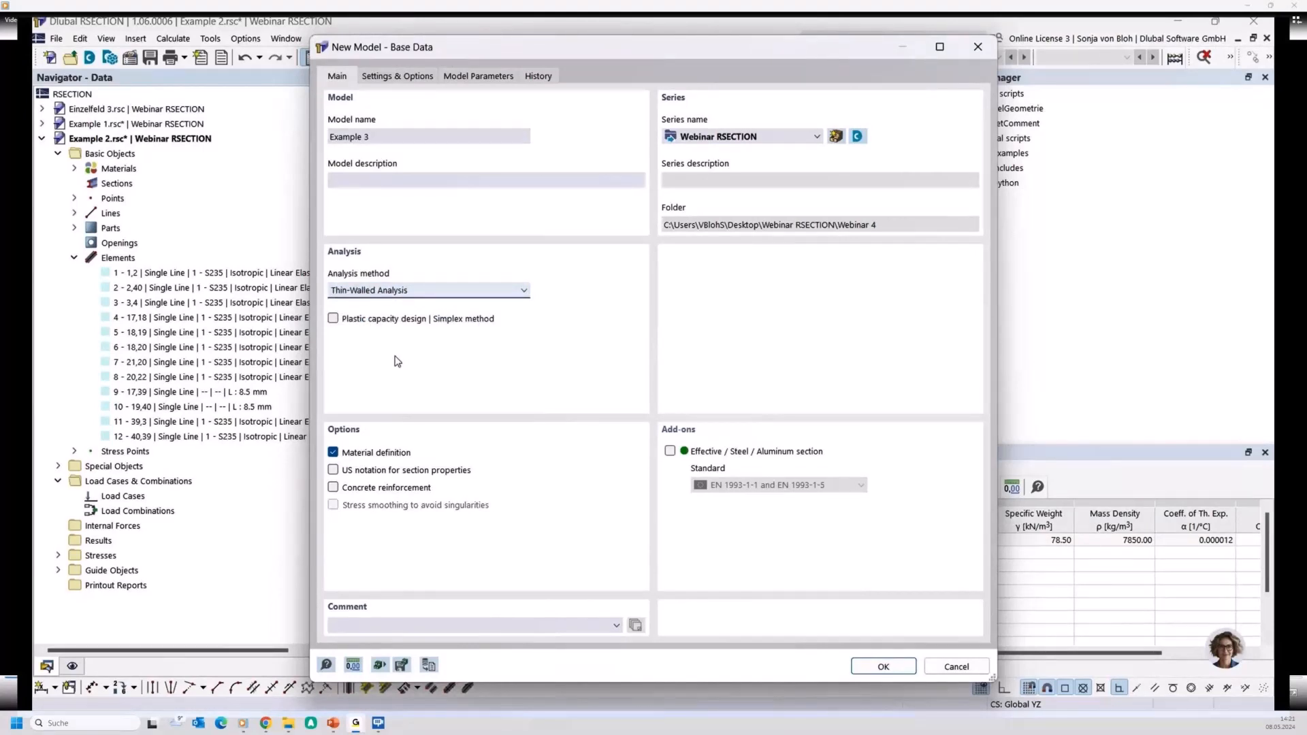
{"action": "left_click", "coordinate": [669, 450]}
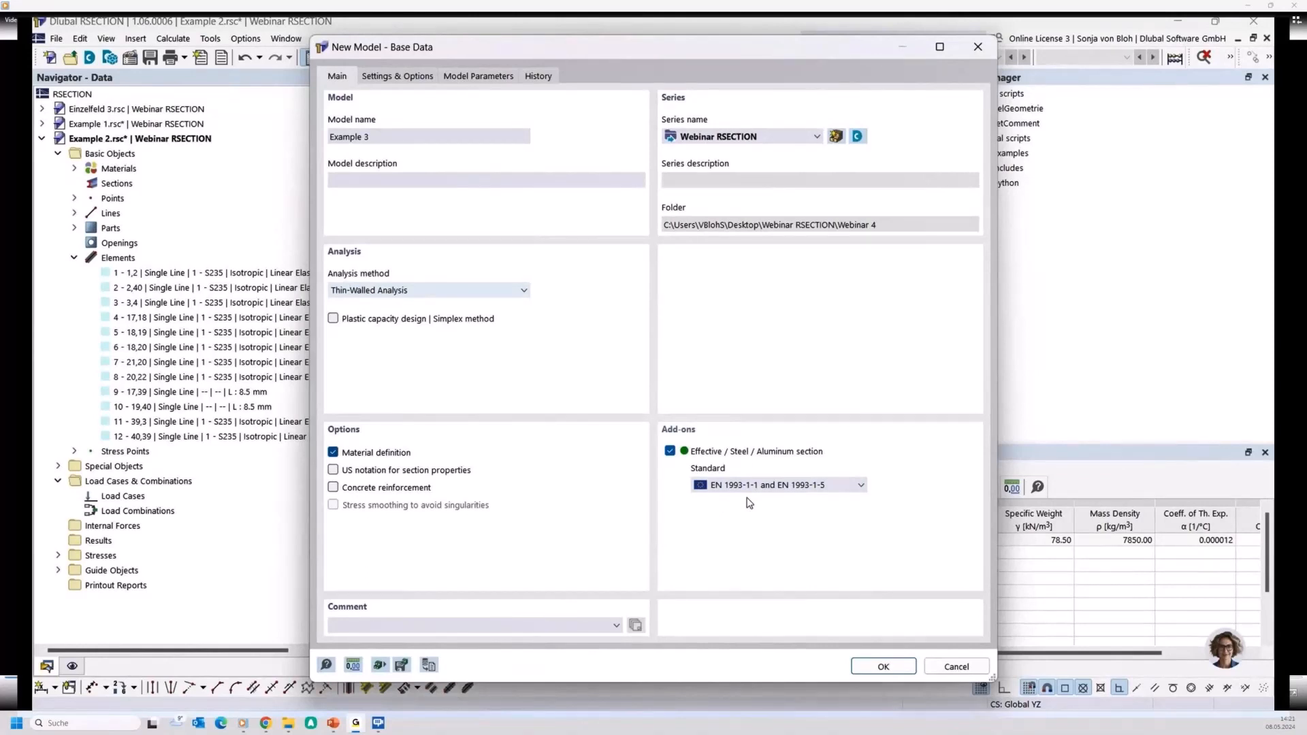
{"action": "left_click", "coordinate": [882, 666]}
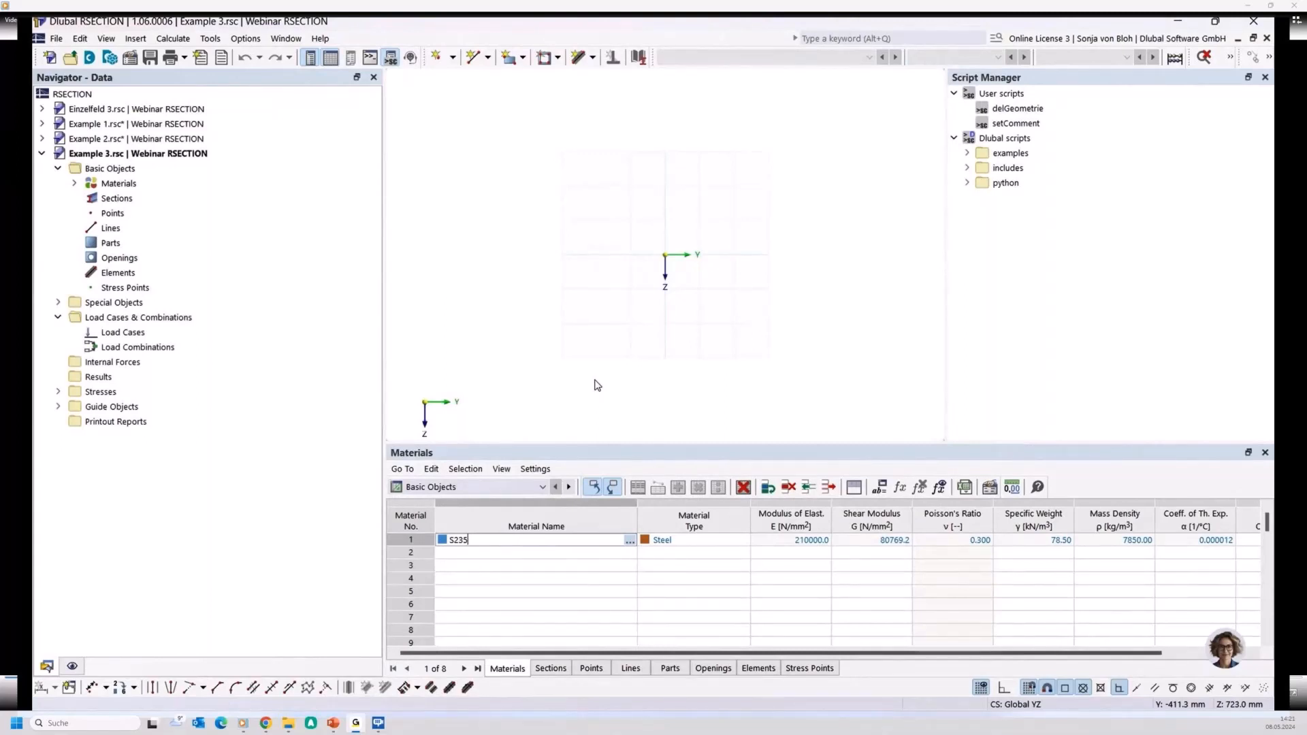
Step: Insert the parametric thin-walled channel U 150/75/8/10/12/5/H in S235 and explode it into individual objects
{"action": "right_click", "coordinate": [125, 200]}
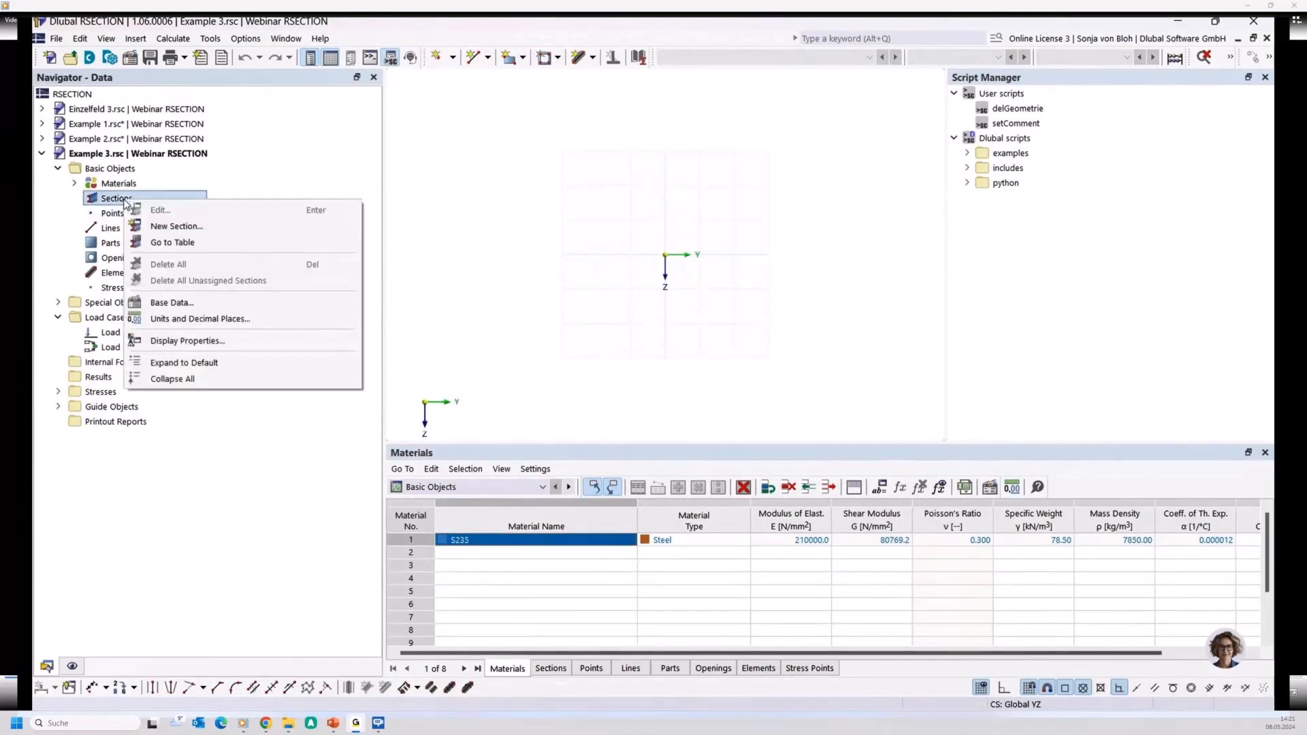
{"action": "left_click", "coordinate": [154, 228]}
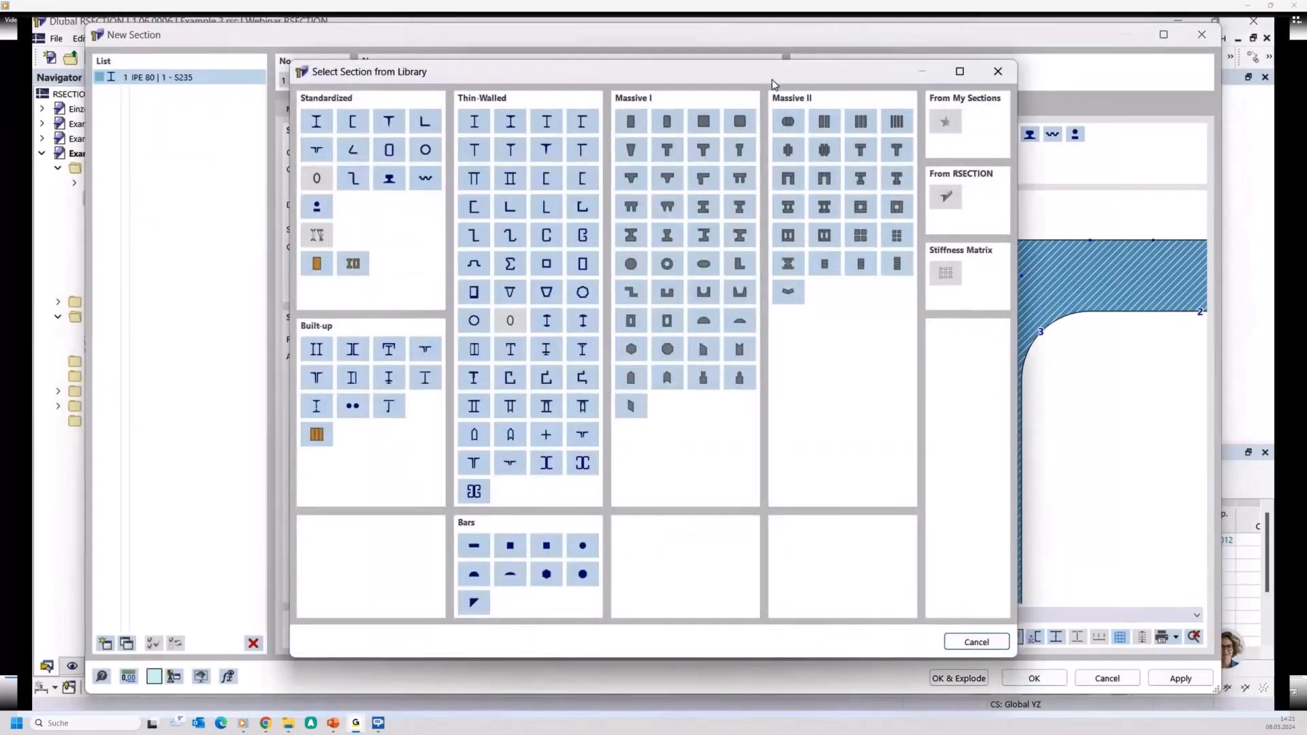
{"action": "left_click", "coordinate": [546, 182]}
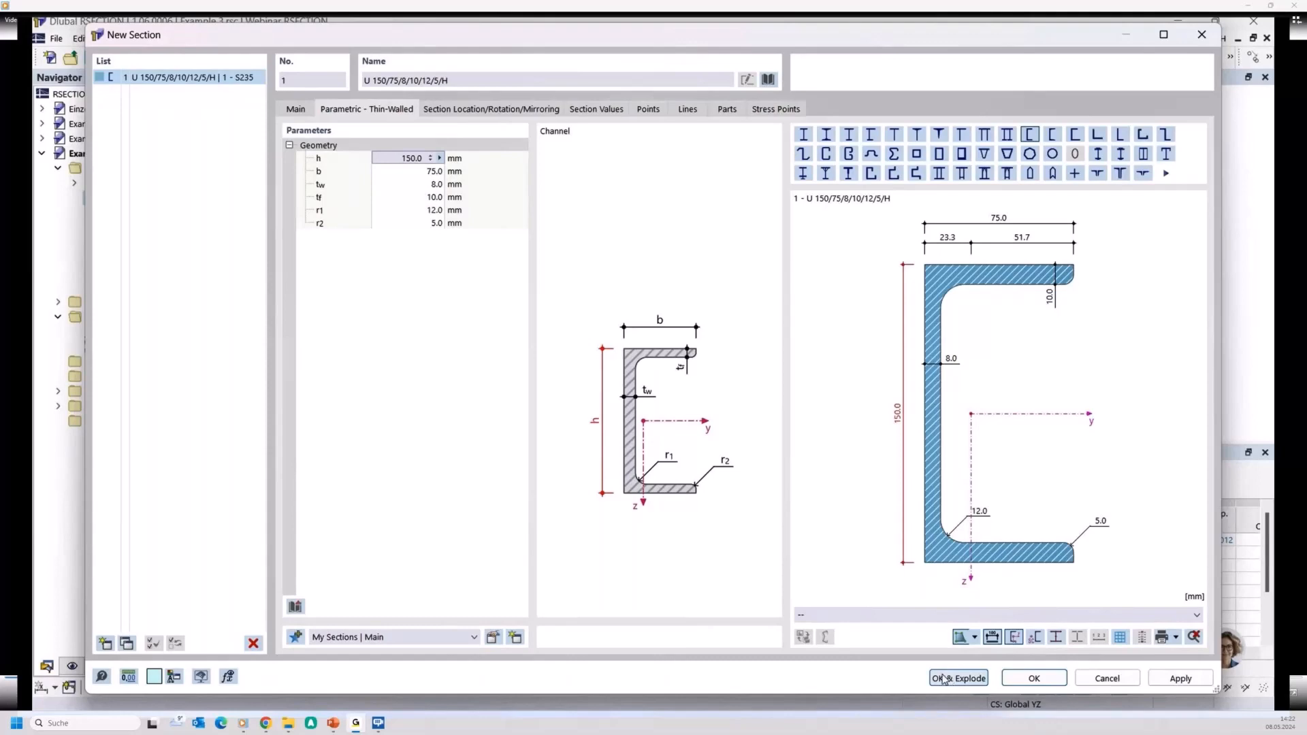
{"action": "left_click", "coordinate": [964, 684]}
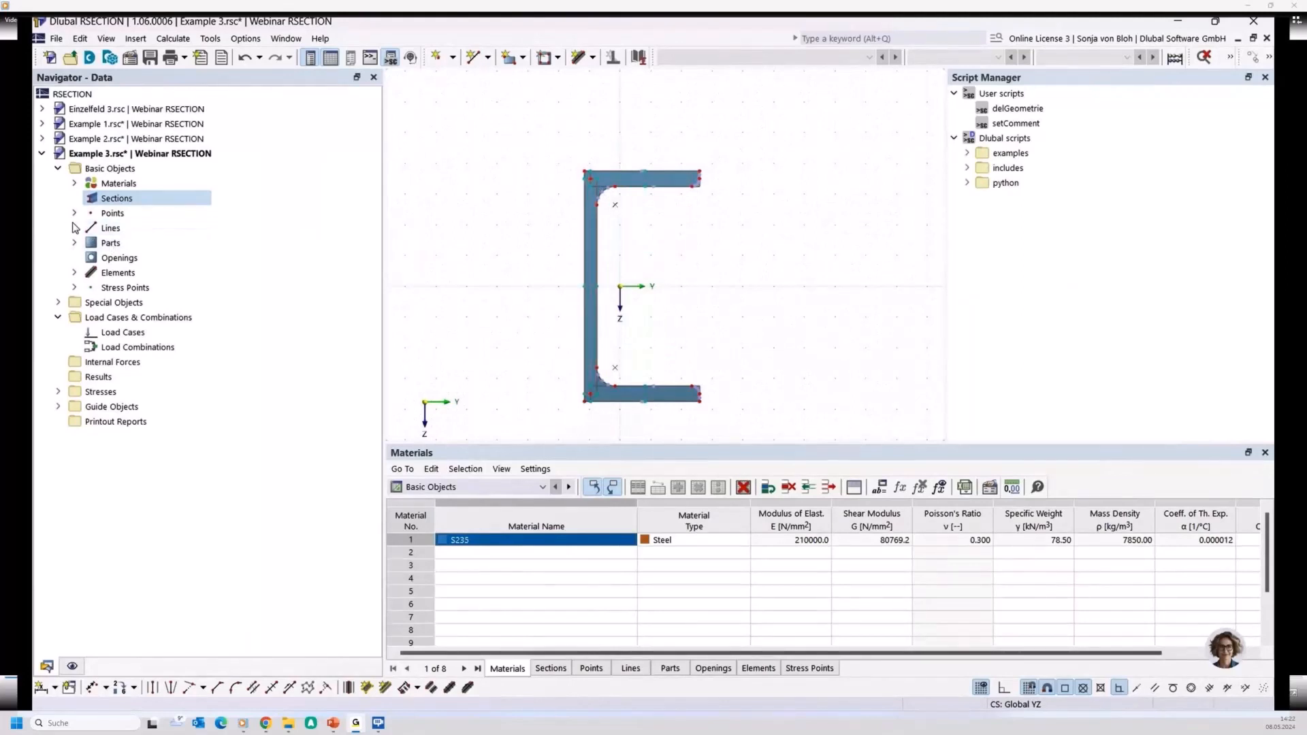
Step: Examine the lines, part and elements that make up the exploded channel
{"action": "left_click", "coordinate": [74, 228]}
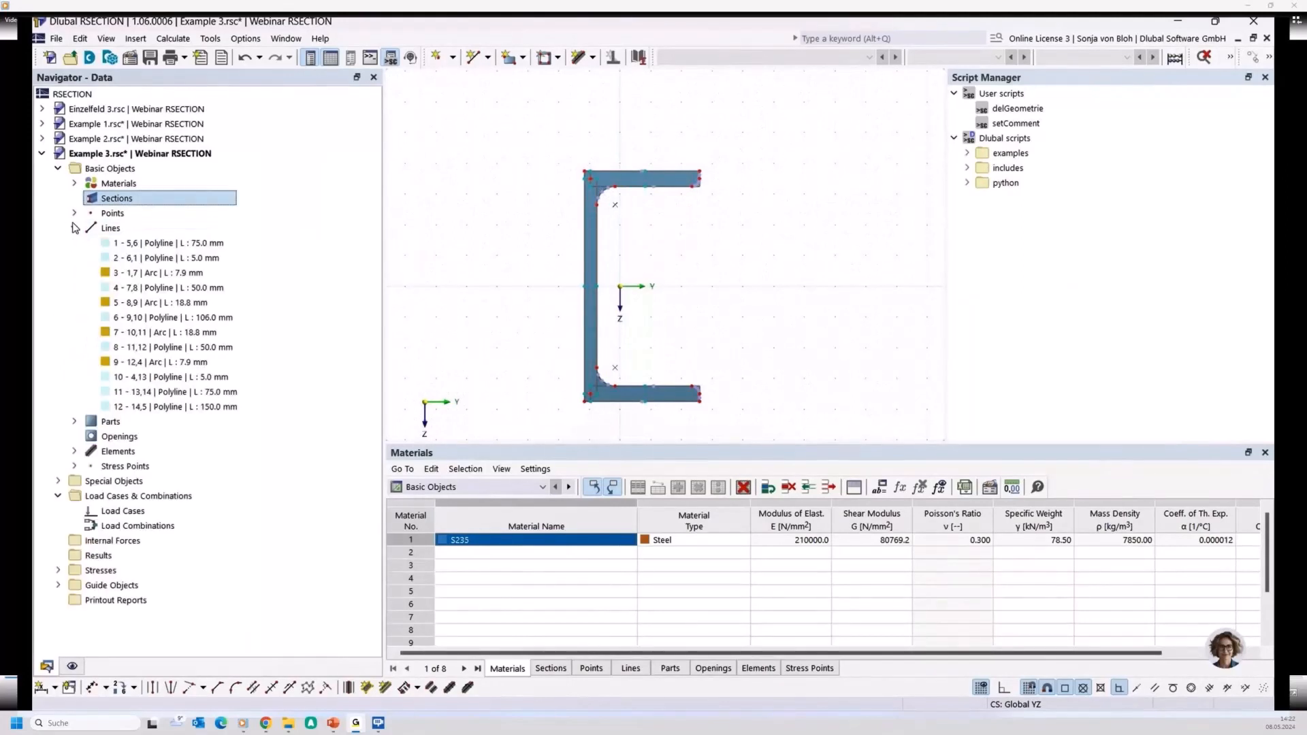
{"action": "left_click", "coordinate": [132, 245]}
{"action": "left_click", "coordinate": [74, 422]}
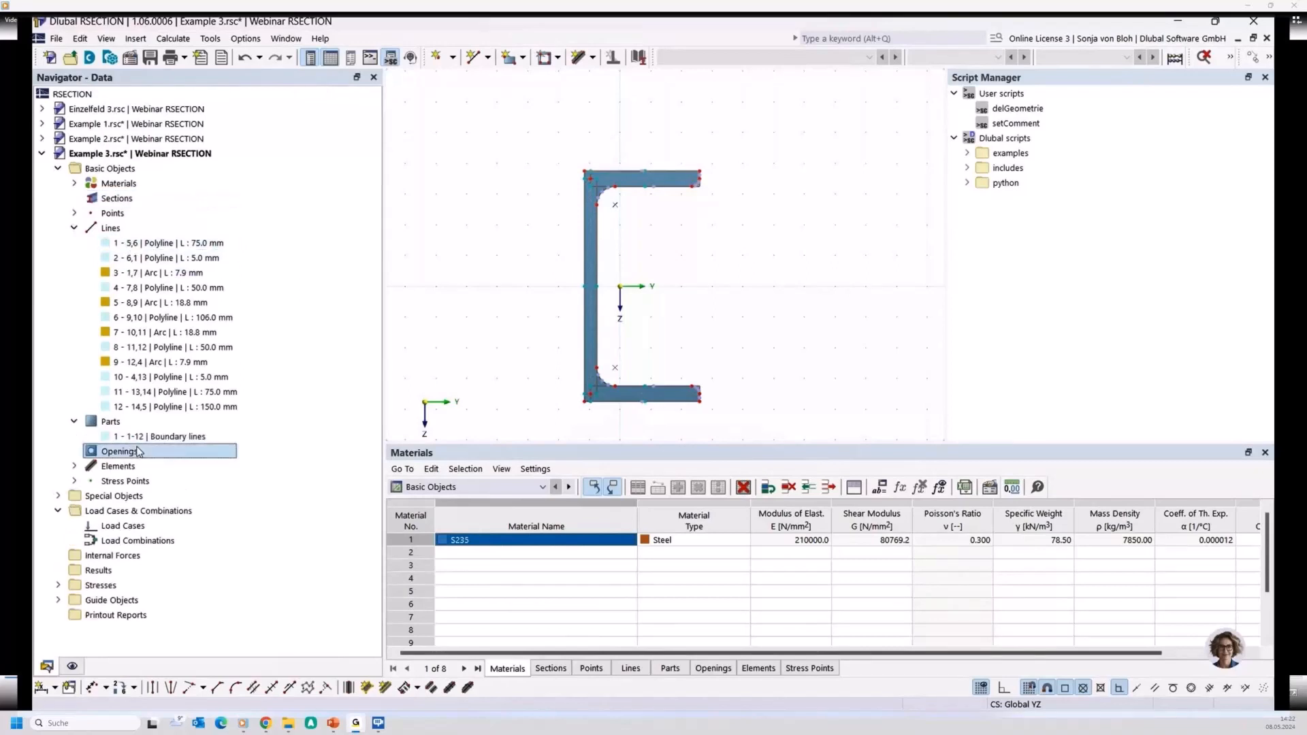
{"action": "left_click", "coordinate": [164, 437]}
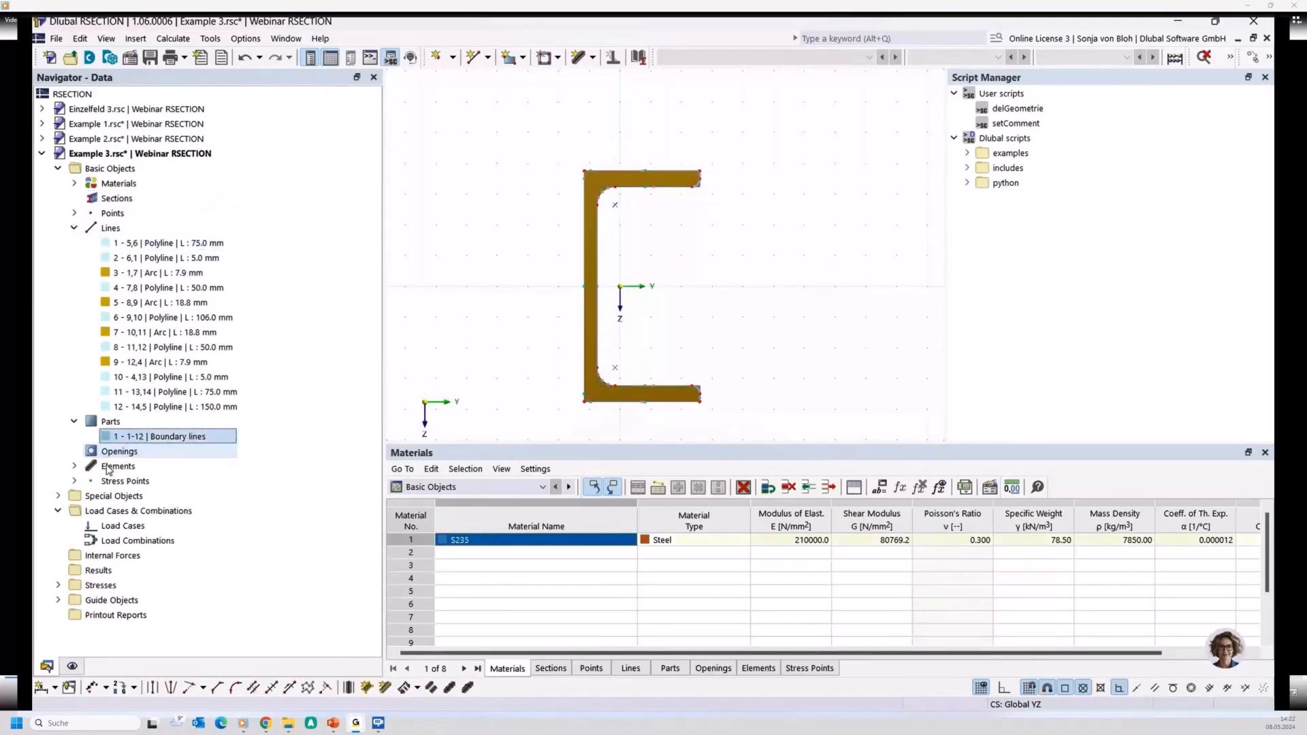
{"action": "left_click", "coordinate": [74, 466]}
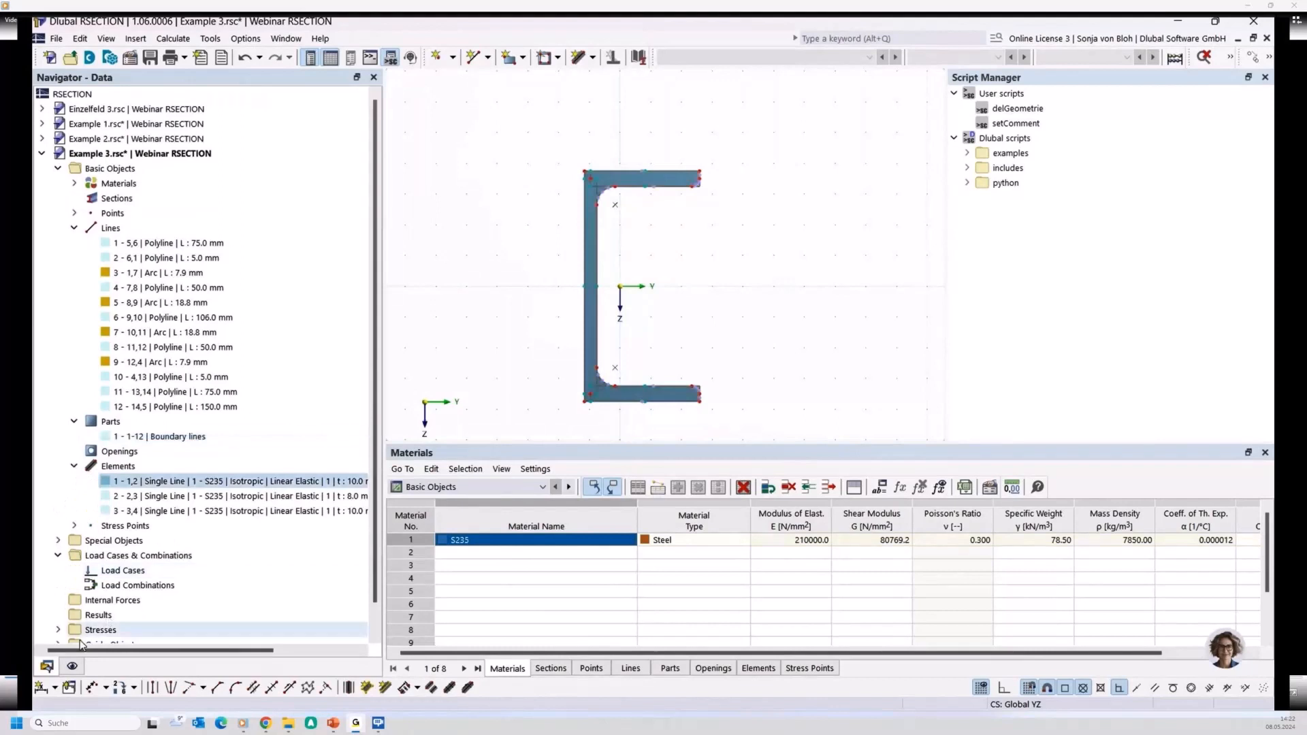
Step: Turn on the display of subpanels and inspect the subpanel of the channel's web
{"action": "left_click", "coordinate": [72, 665]}
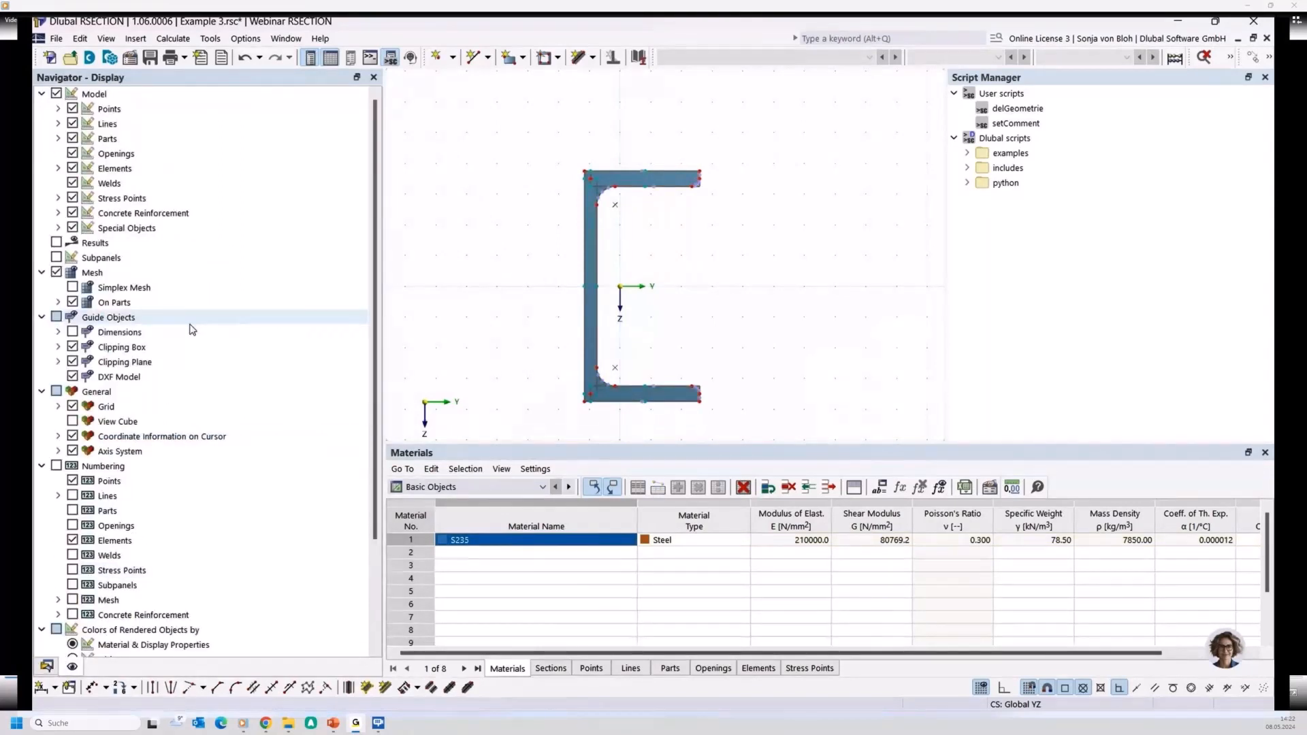
{"action": "left_click", "coordinate": [57, 258]}
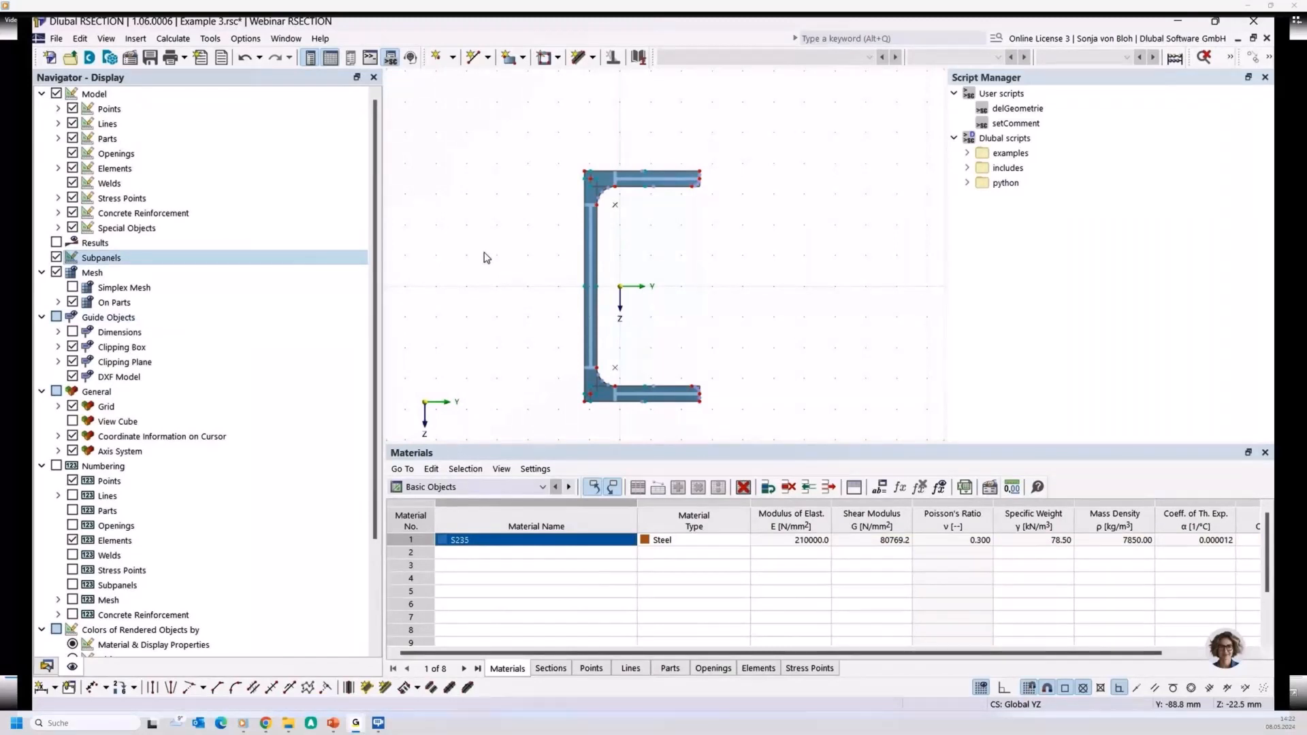
{"action": "scroll", "coordinate": [481, 262], "scroll_direction": "up", "scroll_amount": 1}
{"action": "middle_click_drag", "start_coordinate": [480, 262], "coordinate": [384, 242]}
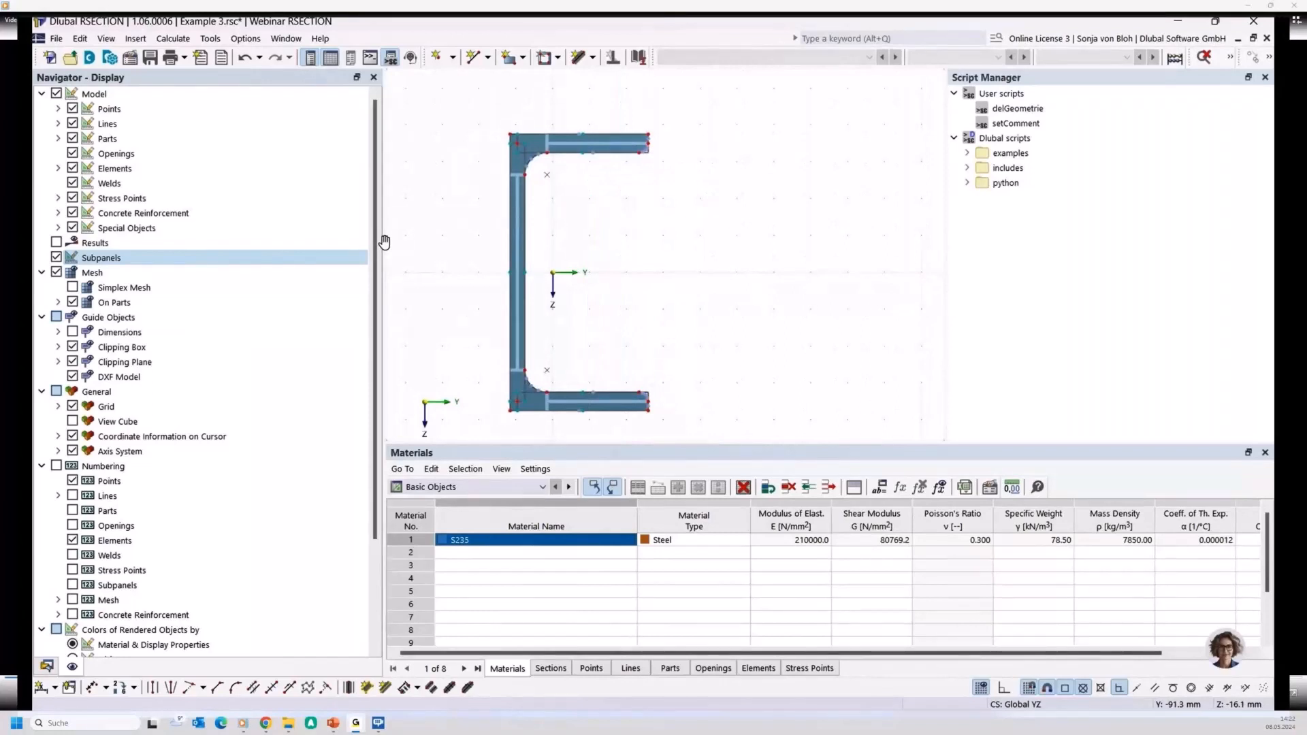
{"action": "left_click", "coordinate": [518, 236]}
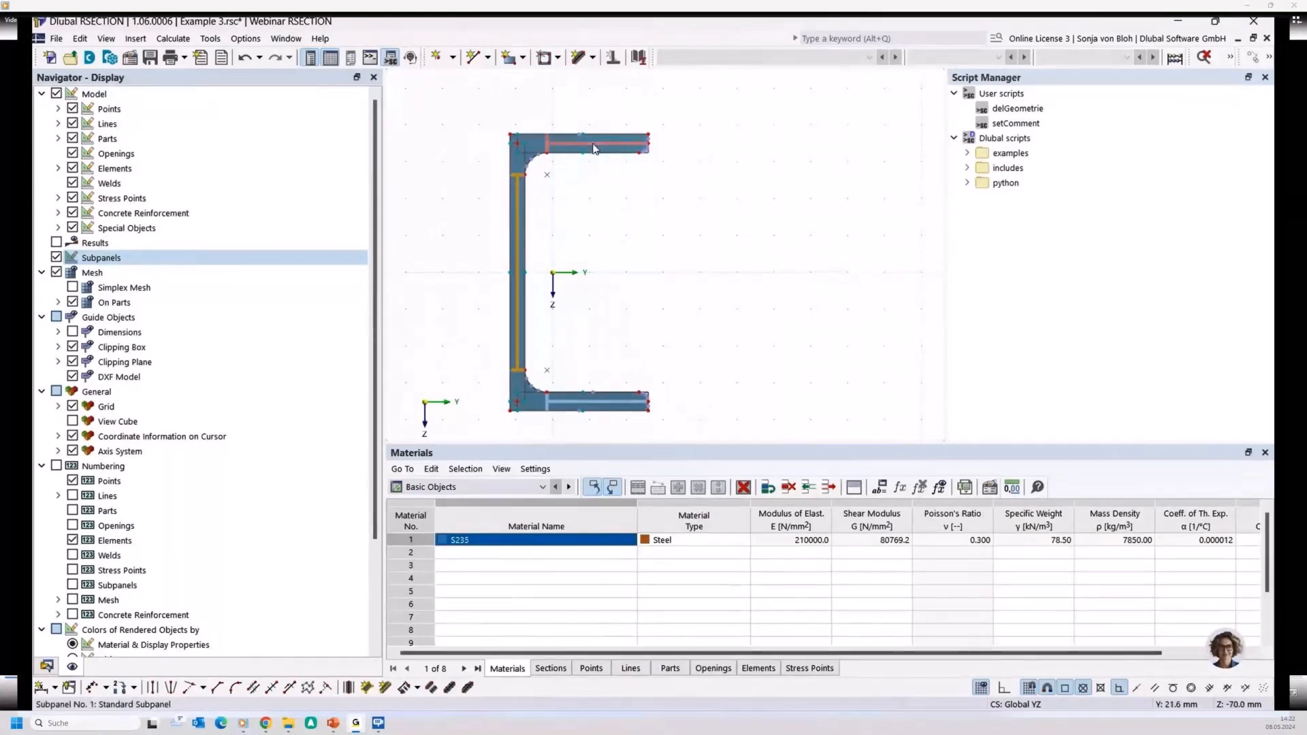
{"action": "left_click", "coordinate": [618, 268]}
Step: Move the upper outer corner point of the channel's top flange by -10 mm in Z to taper the flange
{"action": "scroll", "coordinate": [651, 161], "scroll_direction": "up", "scroll_amount": 2}
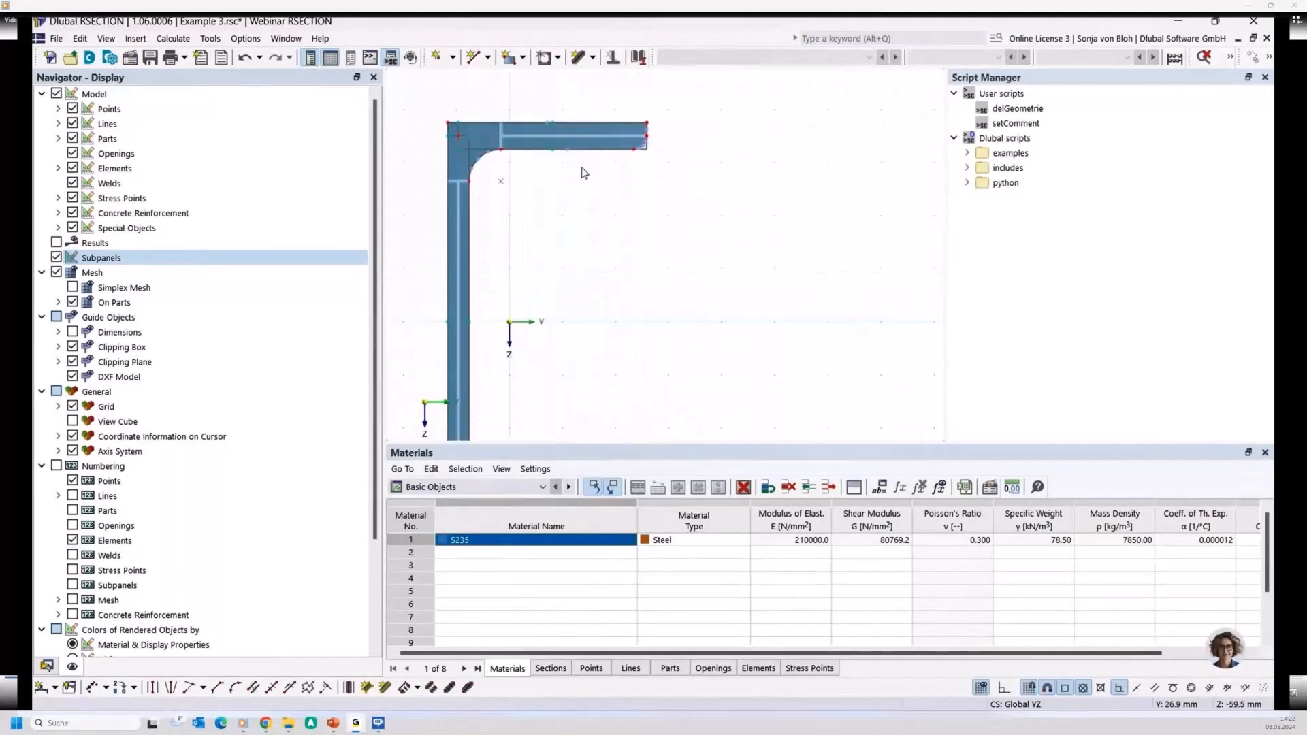
{"action": "middle_click_drag", "start_coordinate": [583, 166], "coordinate": [647, 268]}
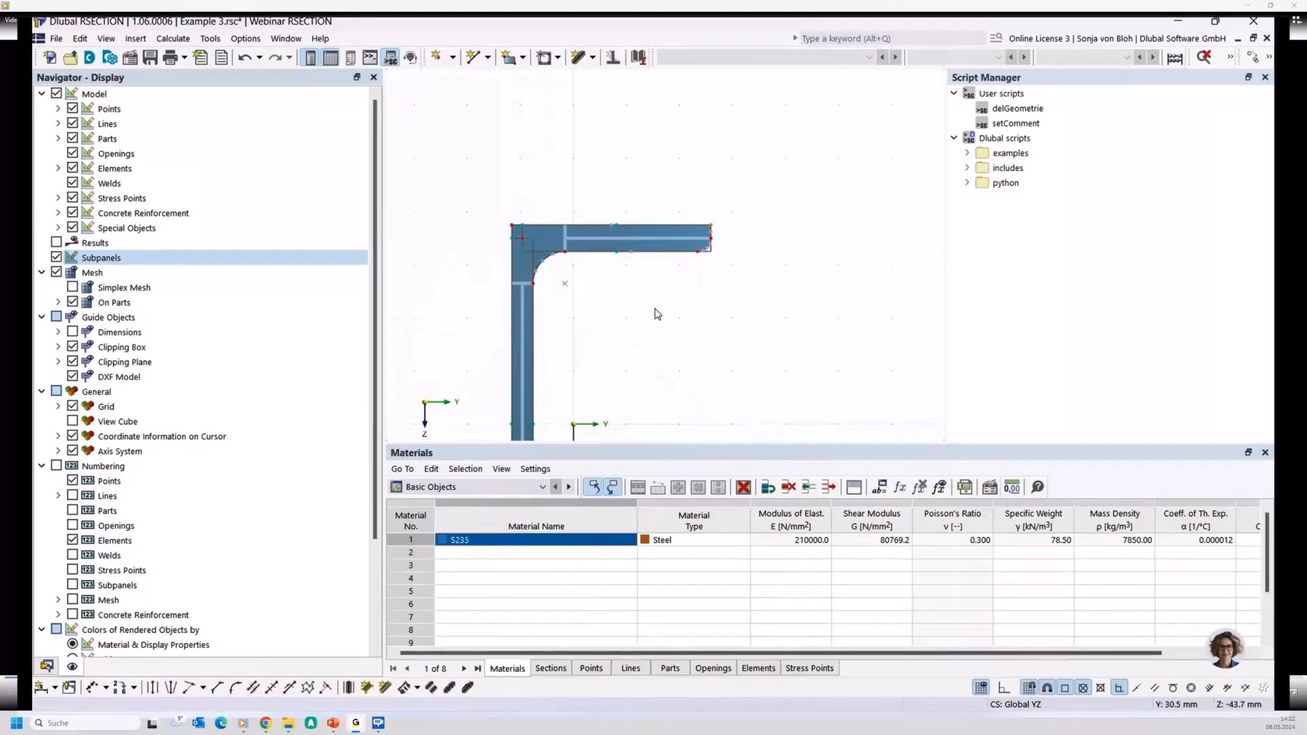
{"action": "left_click", "coordinate": [1252, 57]}
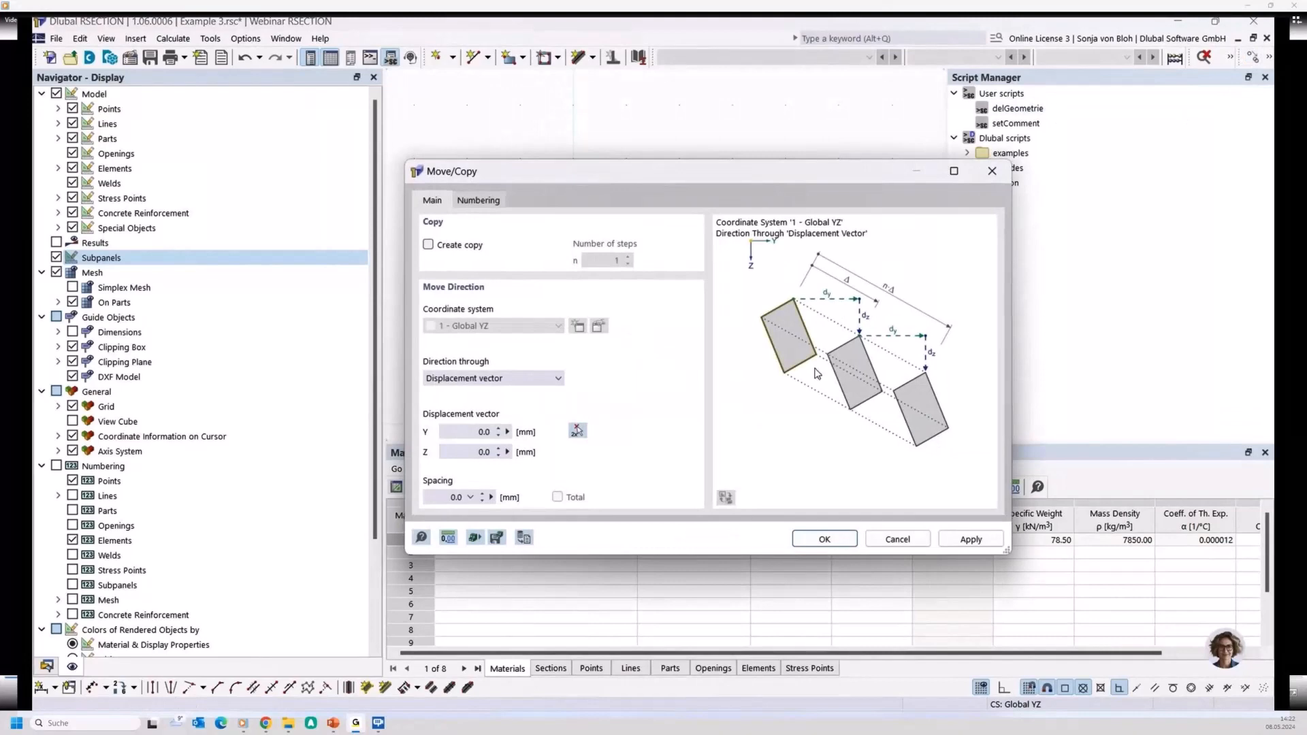
{"action": "left_click", "coordinate": [474, 452]}
{"action": "type", "text": "-10"}
{"action": "key", "text": "Tab"}
{"action": "left_click", "coordinate": [823, 540]}
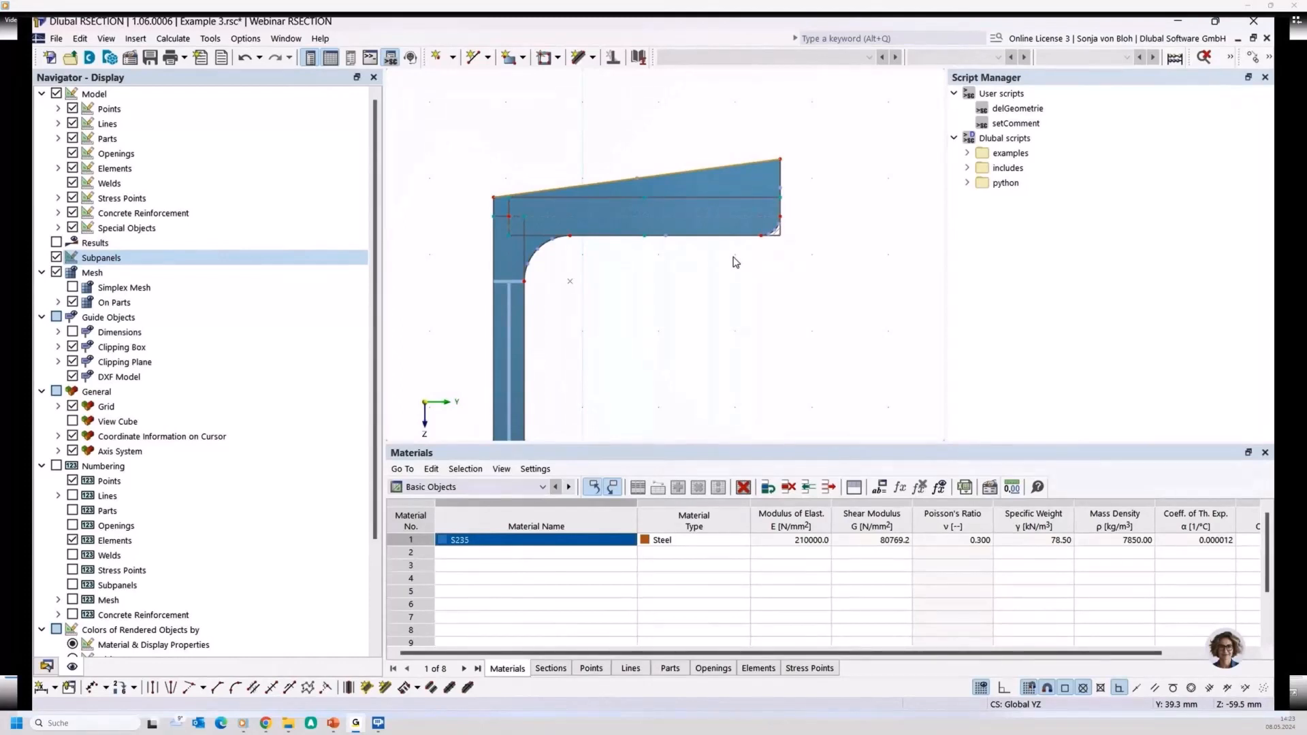
Step: Run the full calculation of the channel with the tapered top flange and abort it at the plausibility check
{"action": "left_click", "coordinate": [188, 41]}
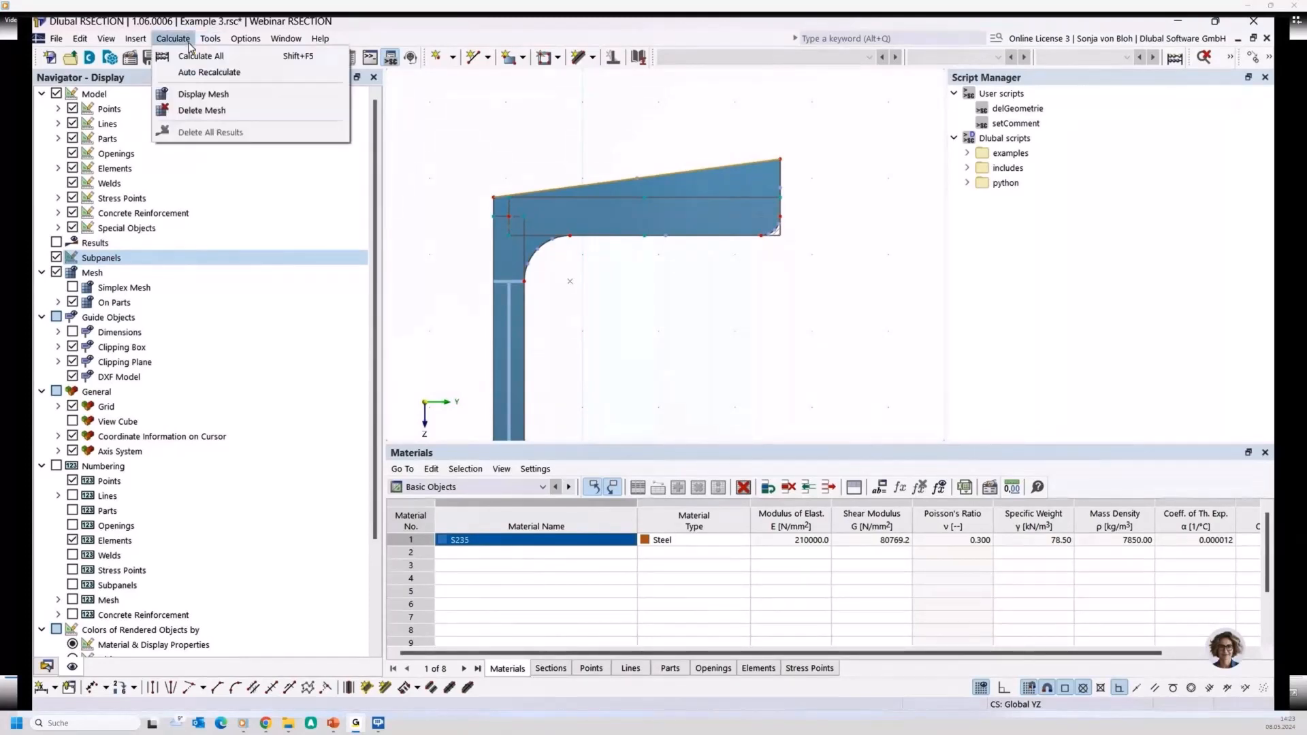
{"action": "left_click", "coordinate": [189, 57]}
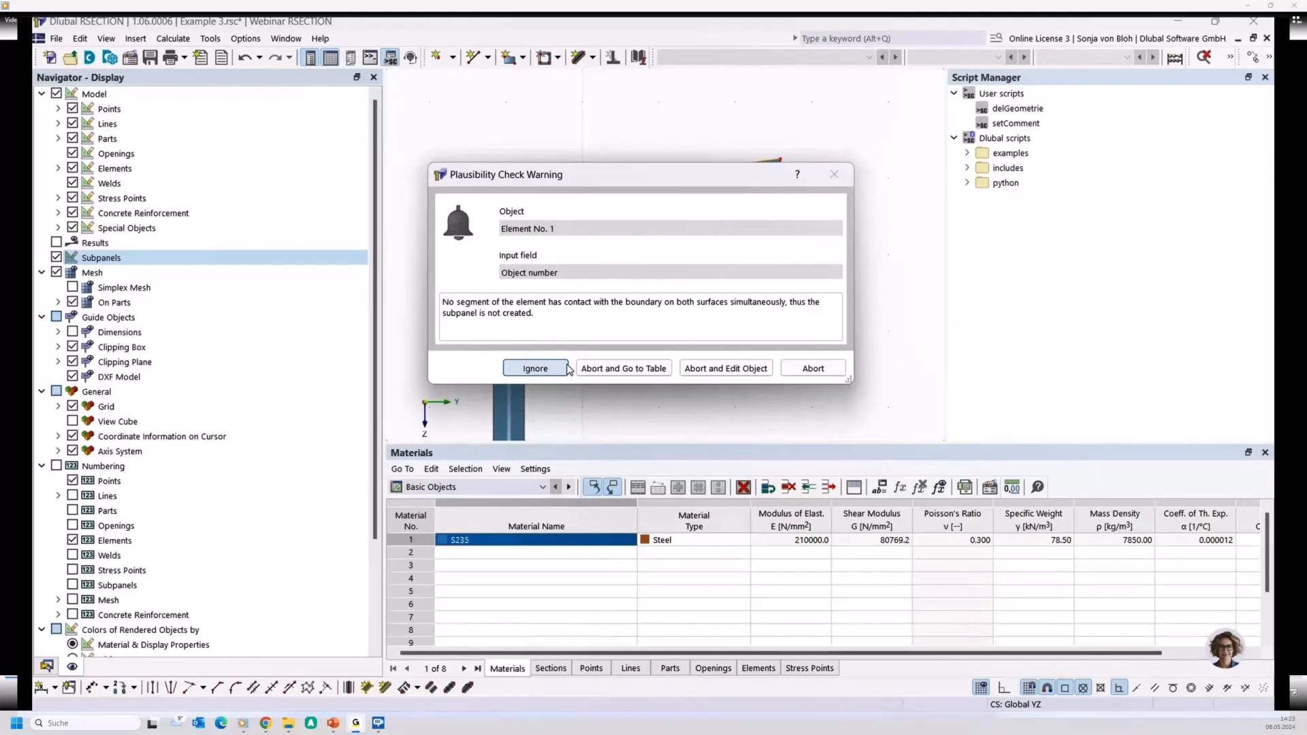
{"action": "left_click", "coordinate": [812, 369]}
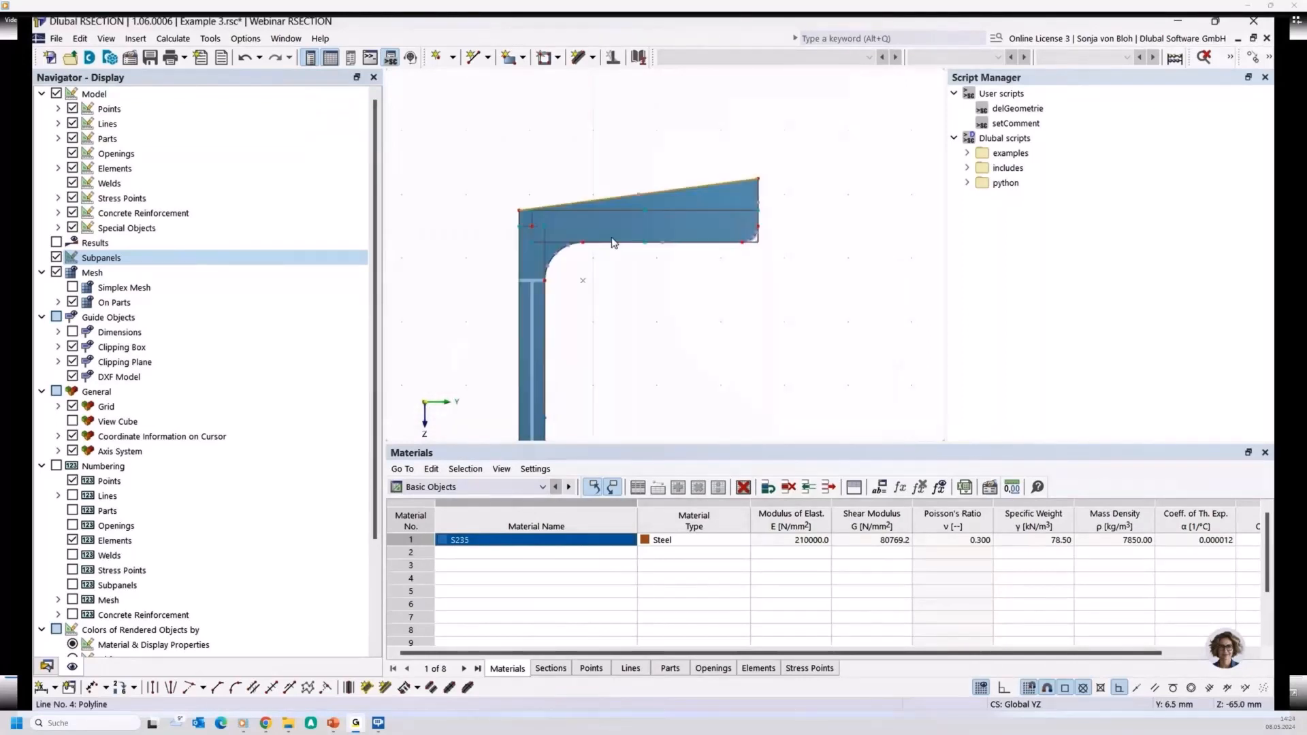
{"action": "scroll", "coordinate": [612, 243], "scroll_direction": "down", "scroll_amount": 5}
{"action": "middle_click_drag", "start_coordinate": [606, 330], "coordinate": [601, 291]}
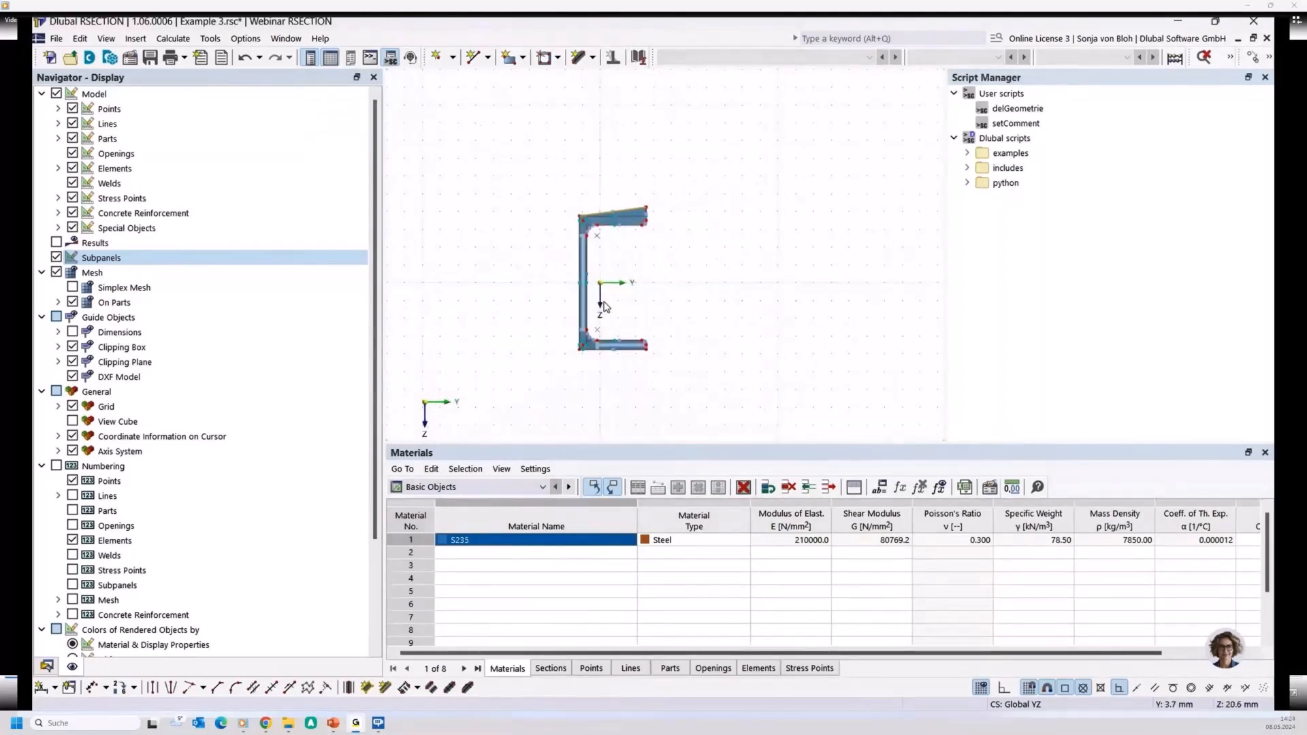
{"action": "scroll", "coordinate": [604, 306], "scroll_direction": "up", "scroll_amount": 3}
{"action": "scroll", "coordinate": [558, 341], "scroll_direction": "up", "scroll_amount": 1}
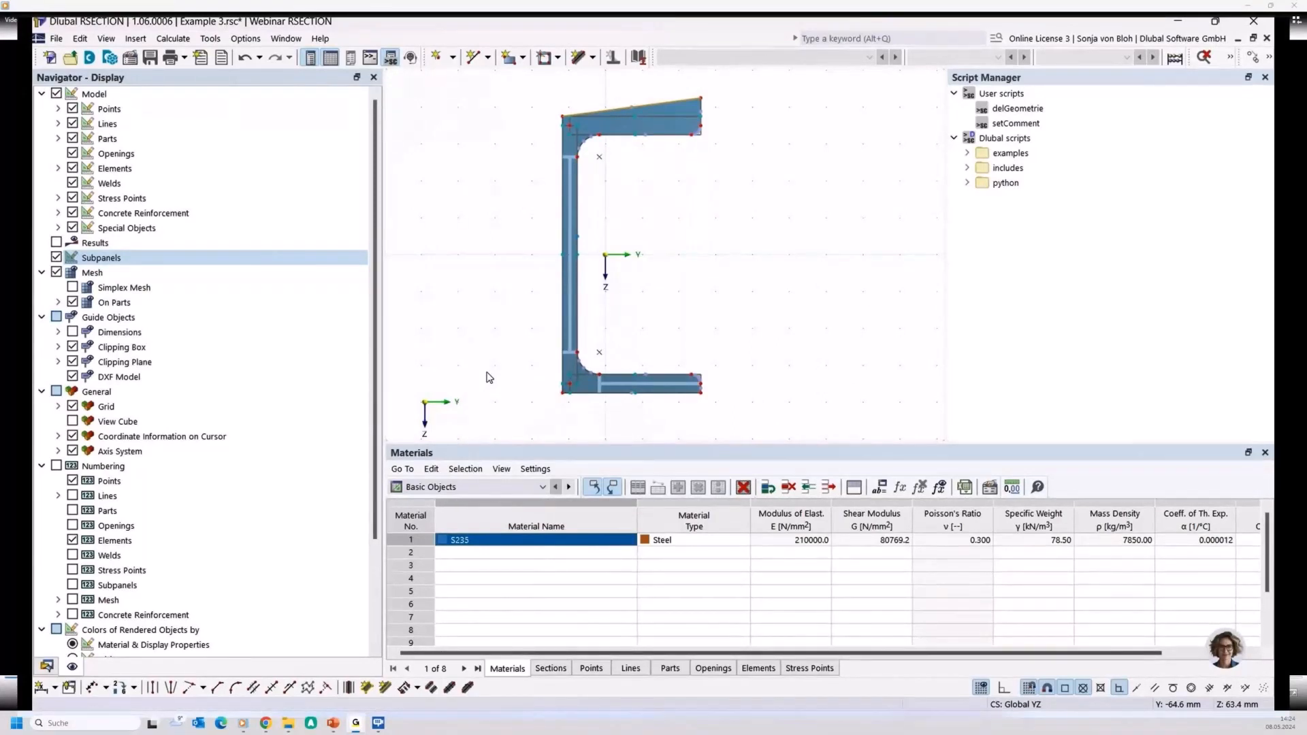
Step: Create the thin-walled analysis model Example 4 with the Effective / Steel / Aluminum section add-on and switch off Auto Connect Lines and Elements
{"action": "left_click", "coordinate": [50, 59]}
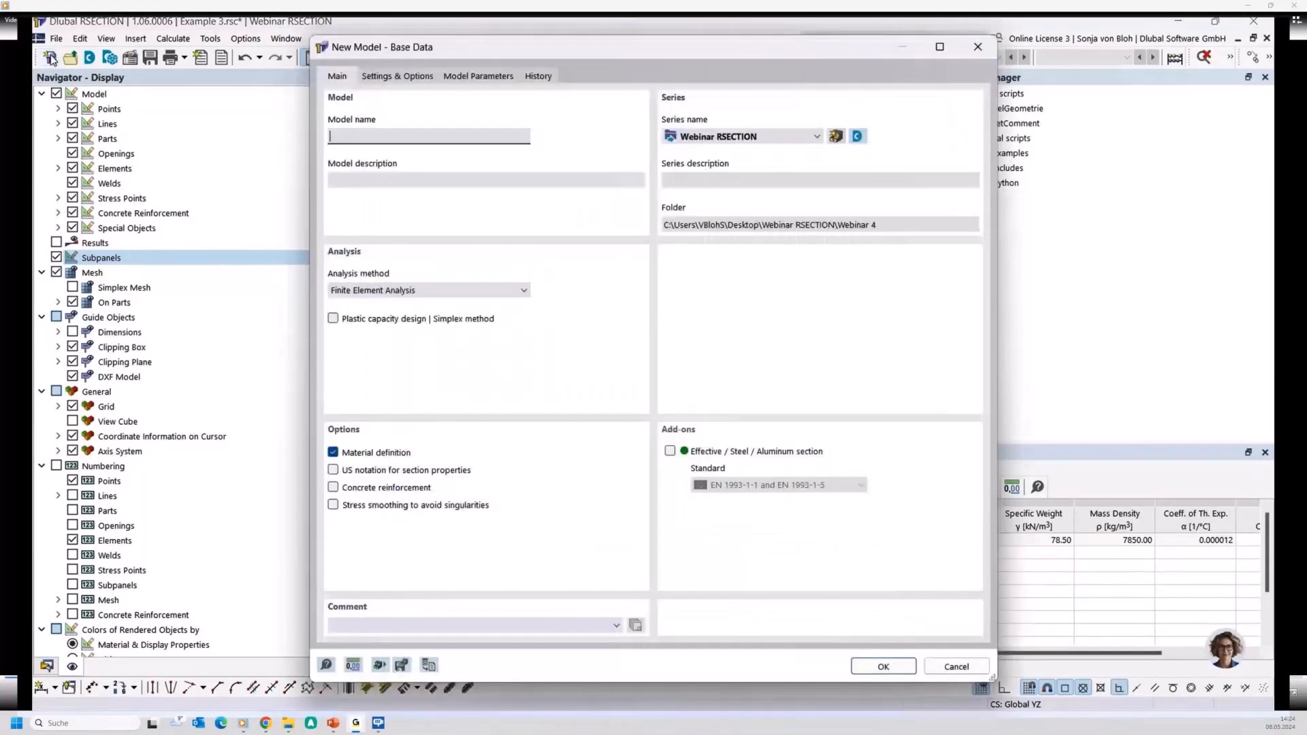
{"action": "type", "text": "Example 4"}
{"action": "left_click", "coordinate": [490, 291]}
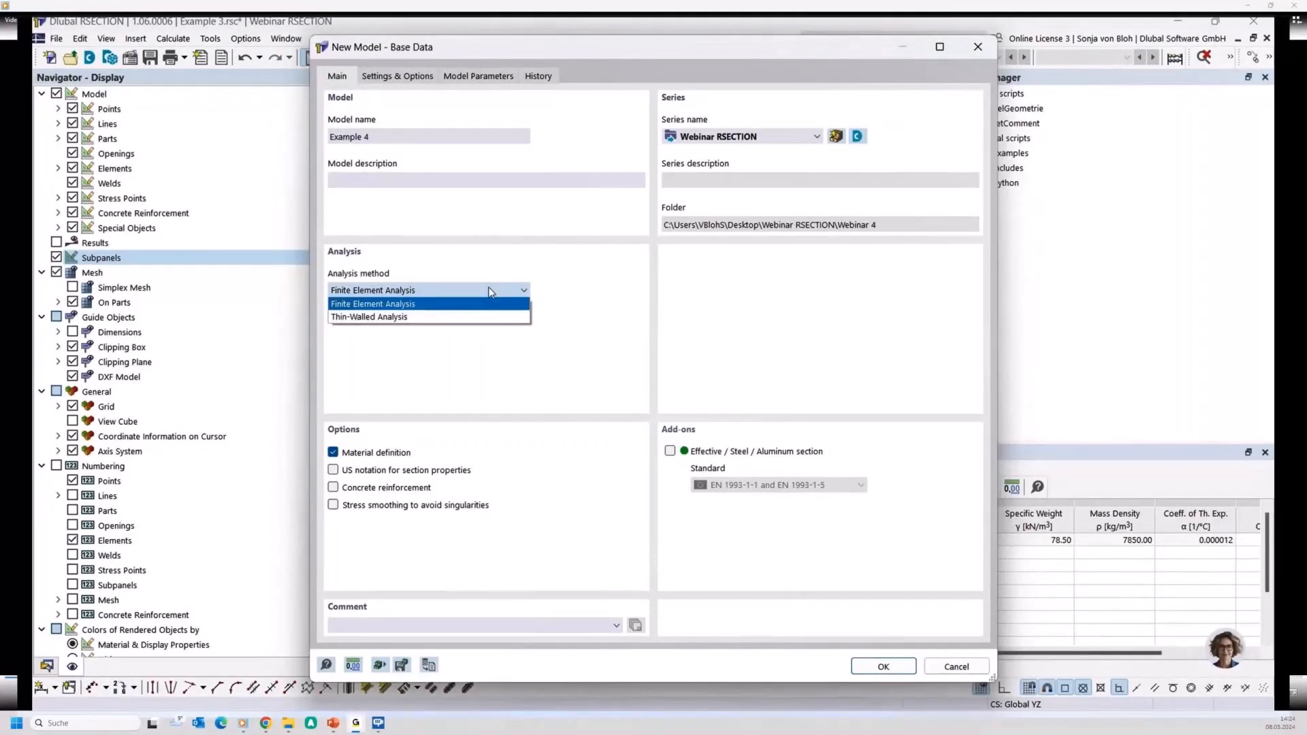
{"action": "left_click", "coordinate": [415, 317]}
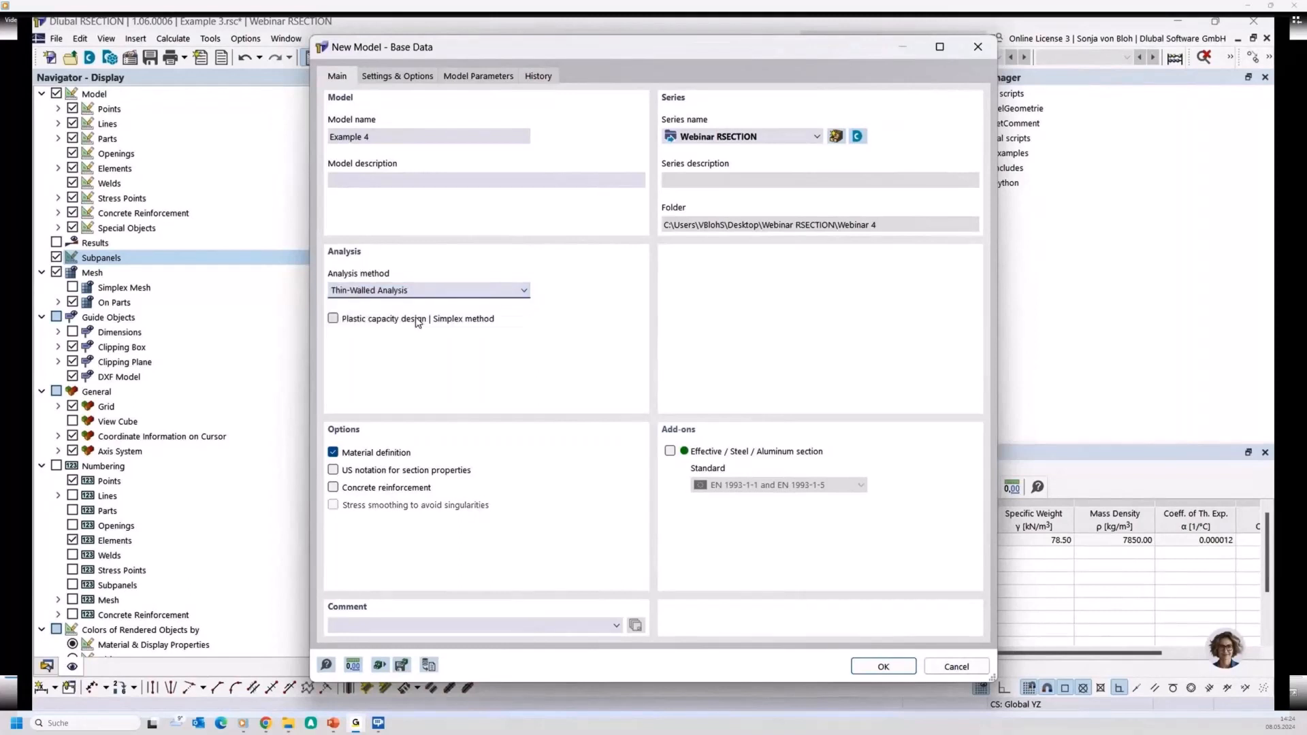
{"action": "left_click", "coordinate": [670, 452]}
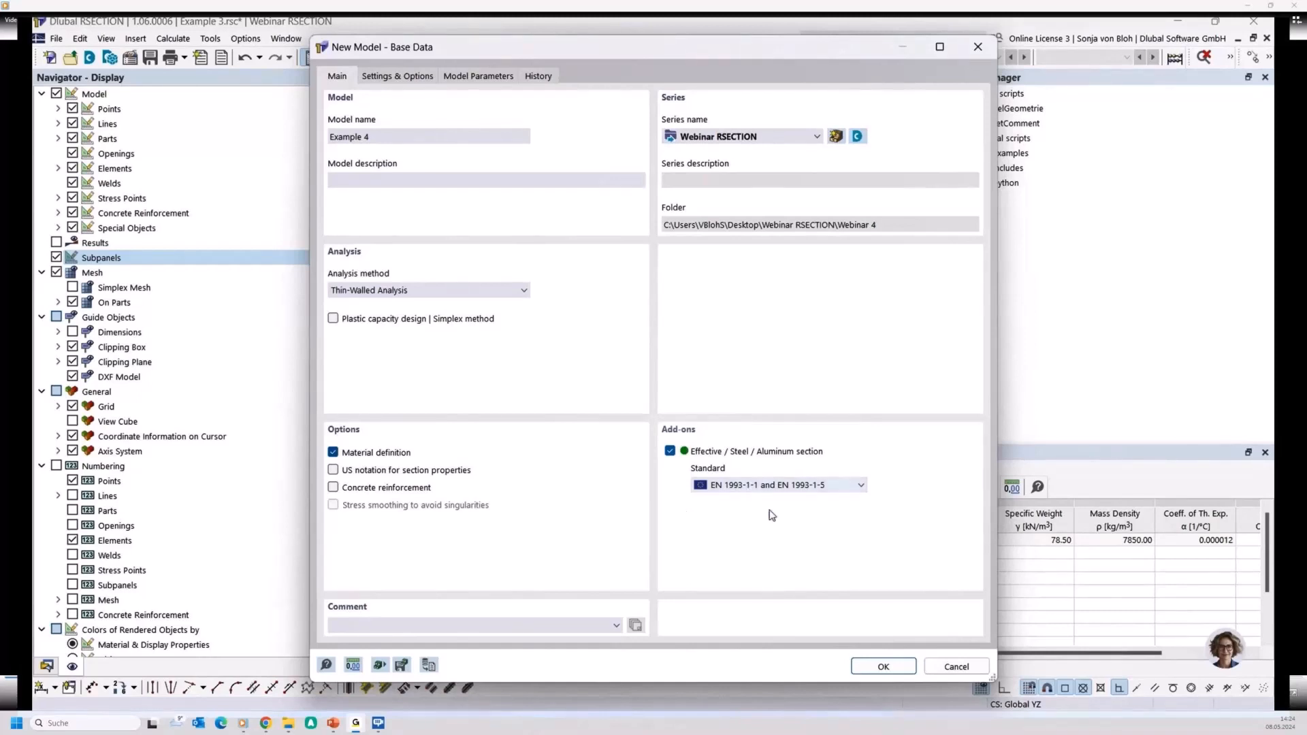
{"action": "left_click", "coordinate": [880, 668]}
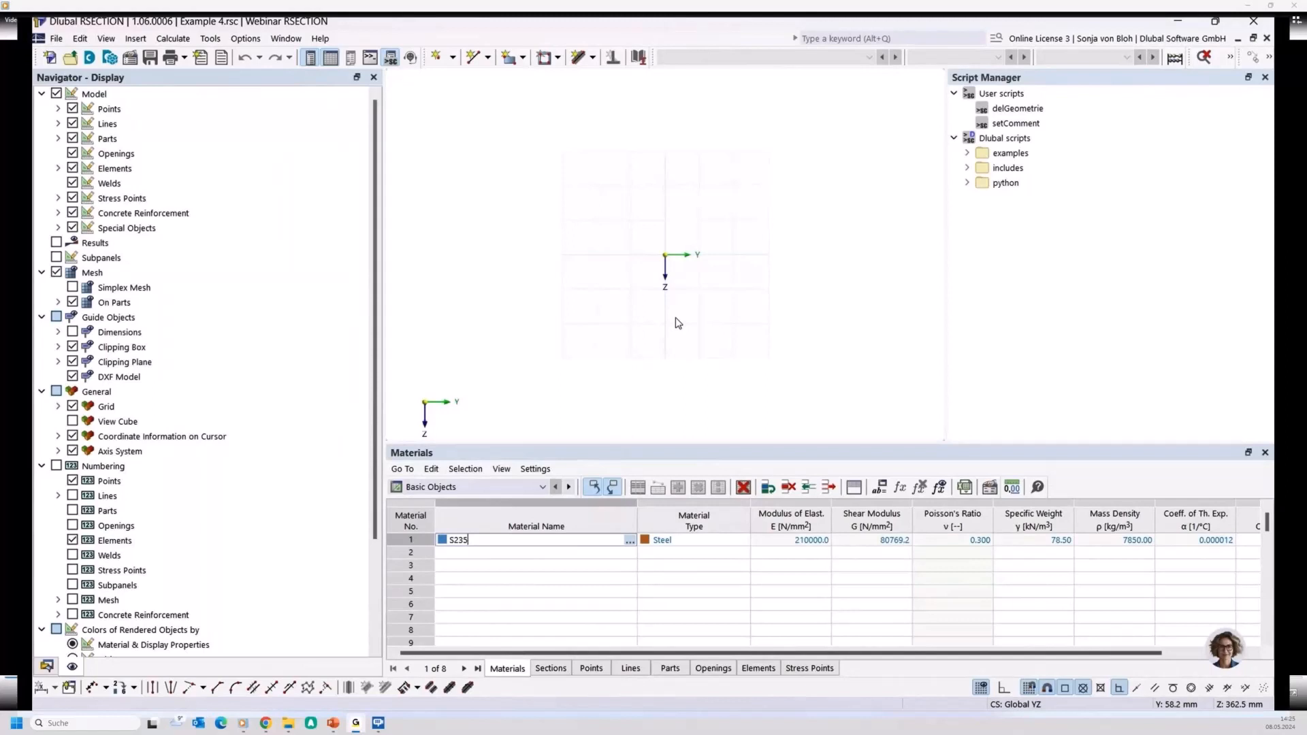
{"action": "right_click", "coordinate": [581, 246]}
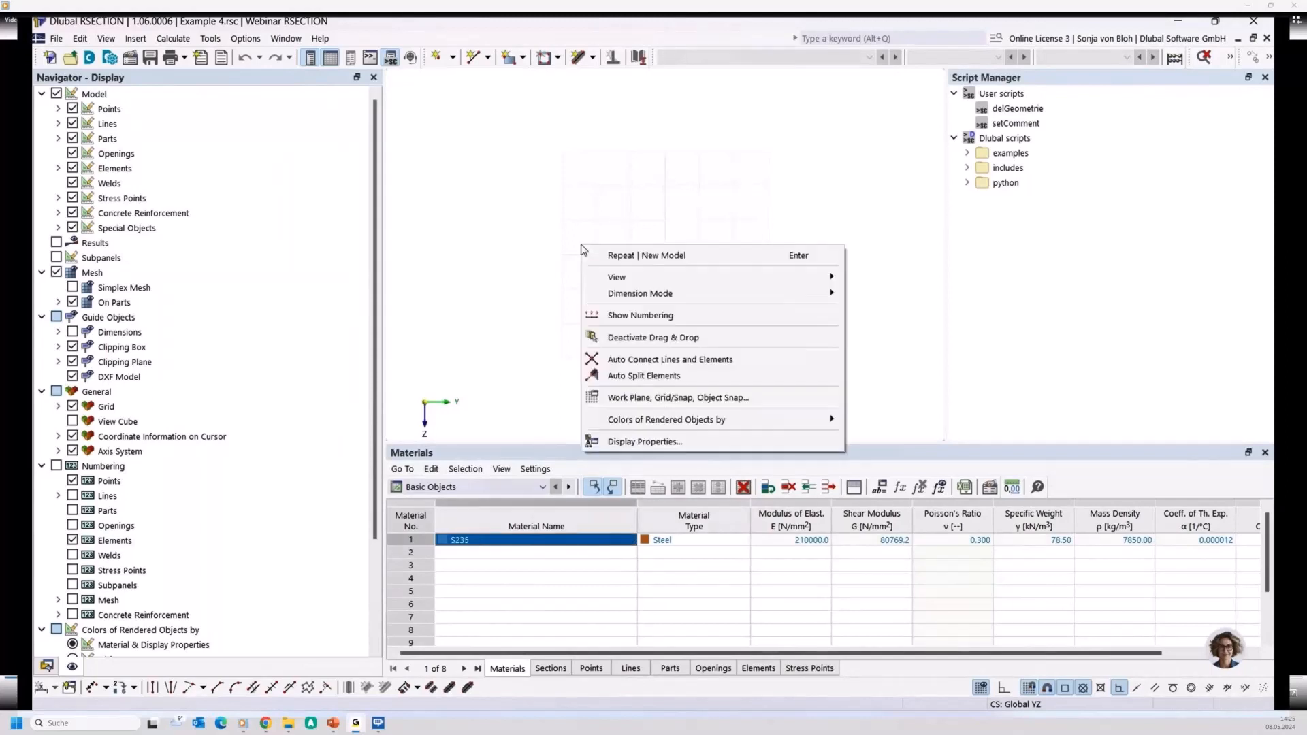
{"action": "left_click", "coordinate": [622, 363]}
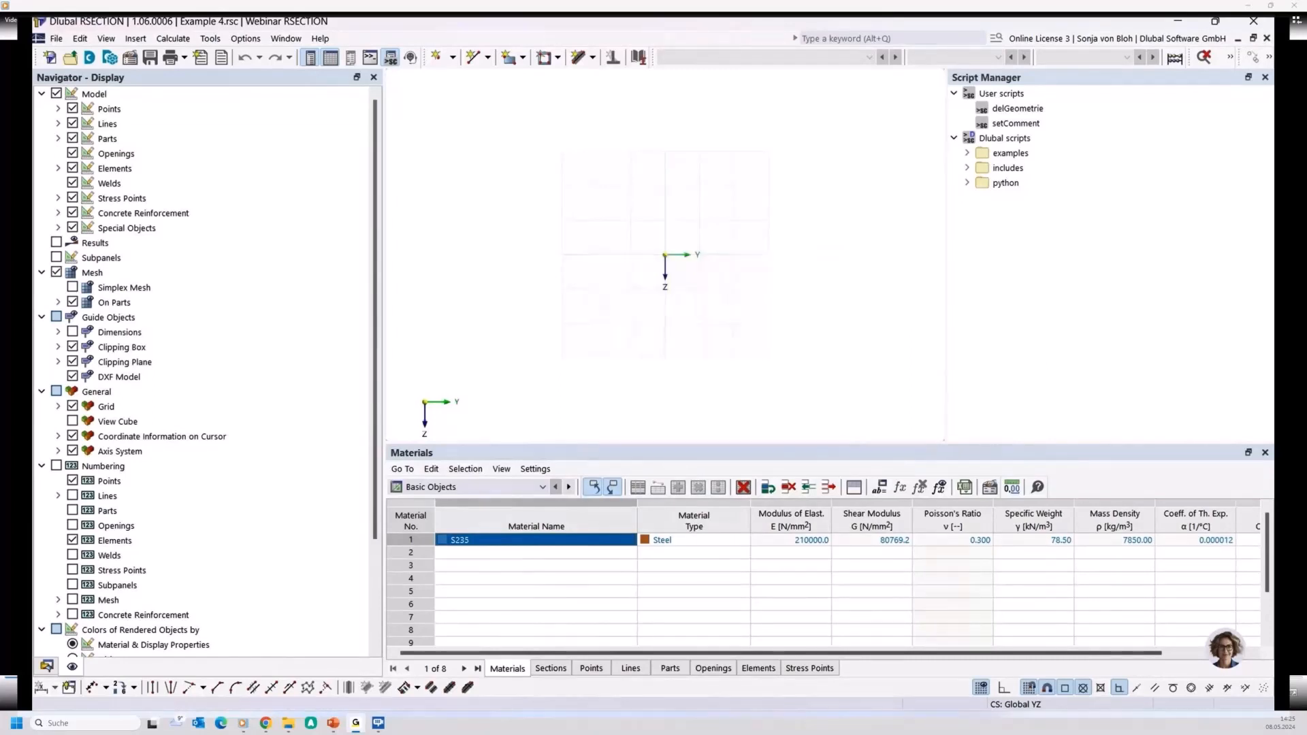
Step: Add an HEB 200 section per DIN 1025-2:1995-11 from Ferona at the coordinate origin
{"action": "left_click", "coordinate": [47, 667]}
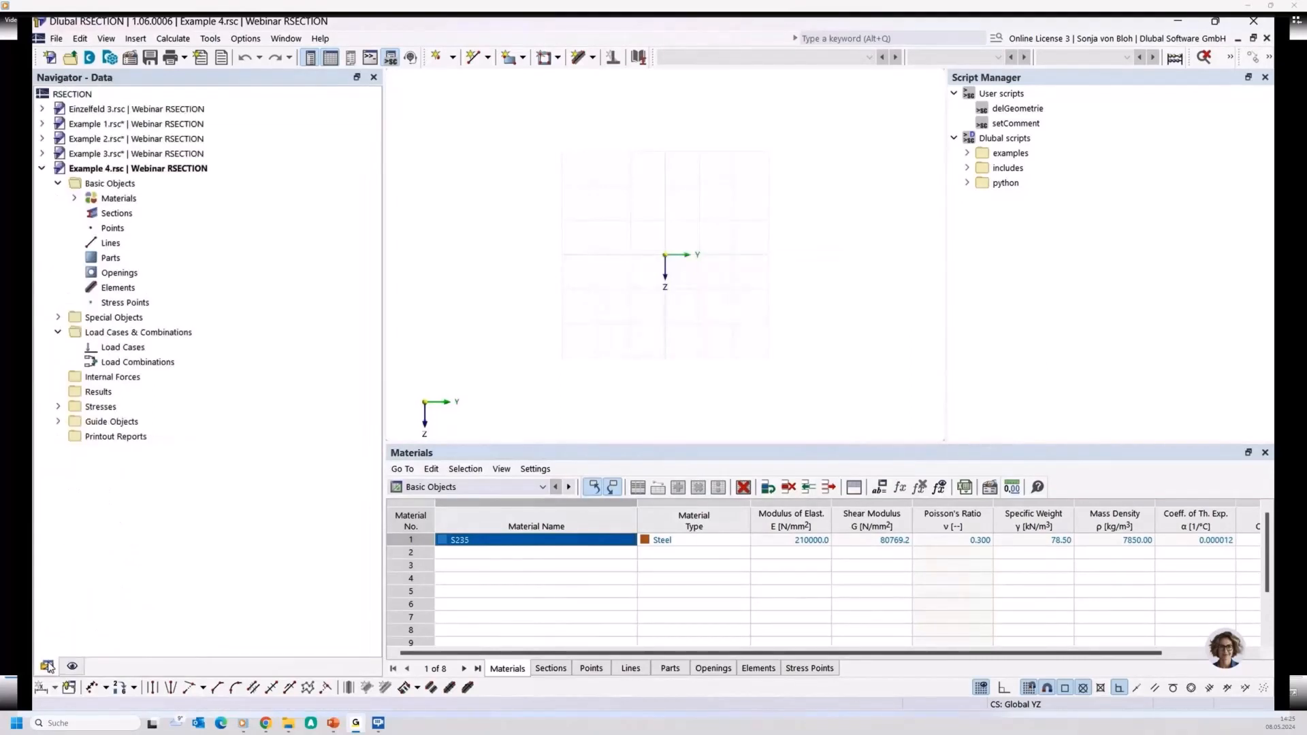
{"action": "right_click", "coordinate": [120, 215]}
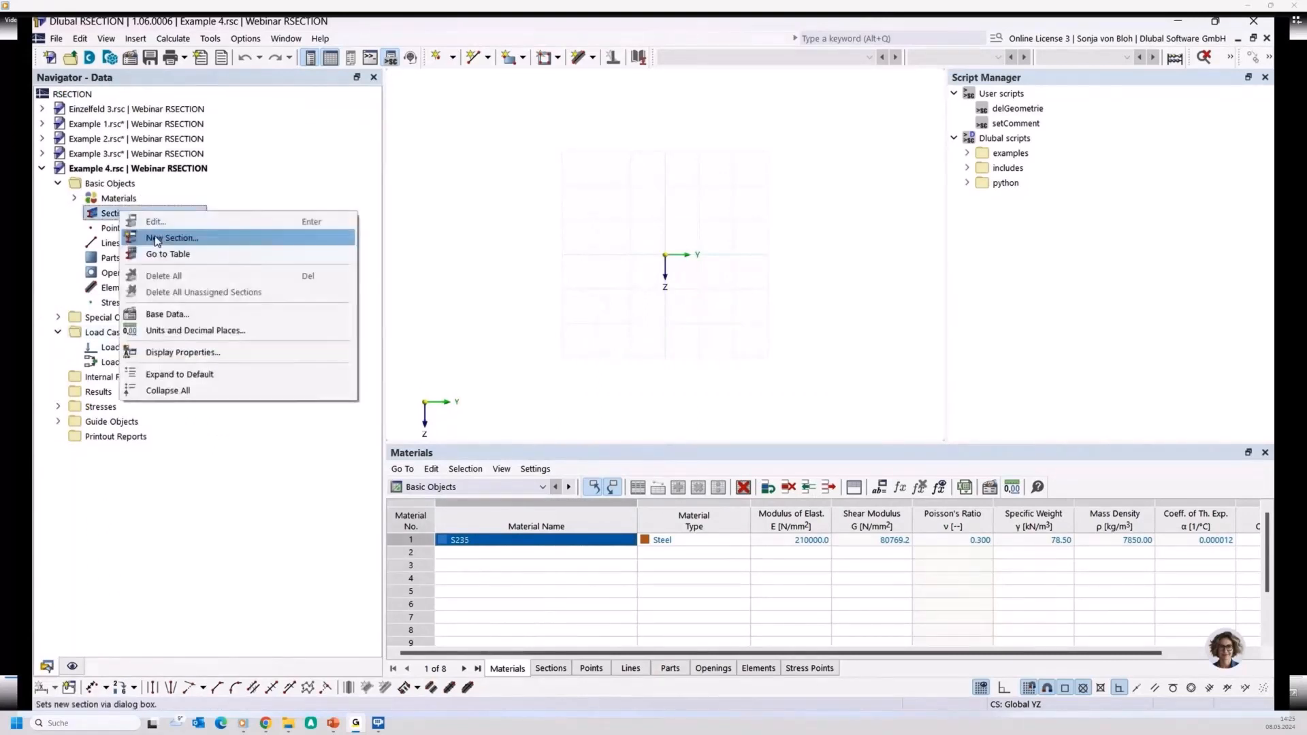
{"action": "left_click", "coordinate": [157, 241]}
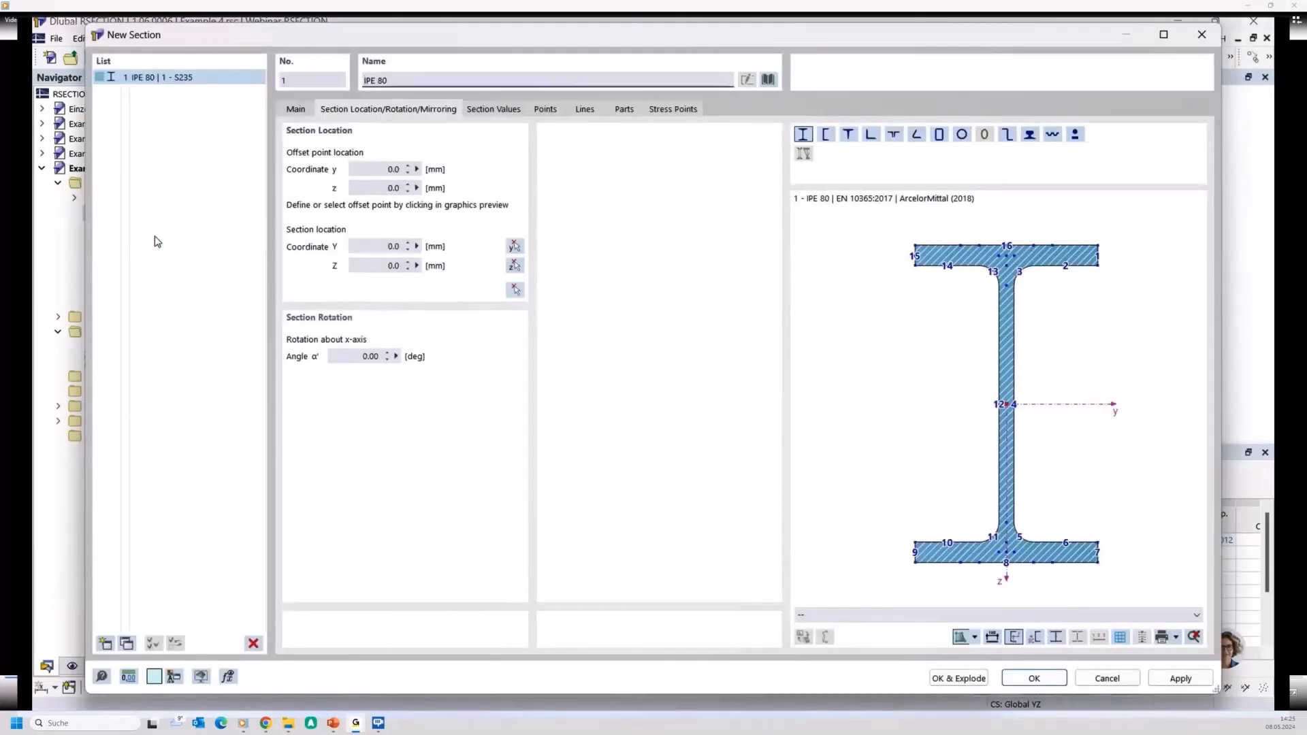
{"action": "left_click_drag", "start_coordinate": [407, 76], "coordinate": [286, 71]}
{"action": "key", "text": "BackSpace"}
{"action": "type", "text": "HEB 200"}
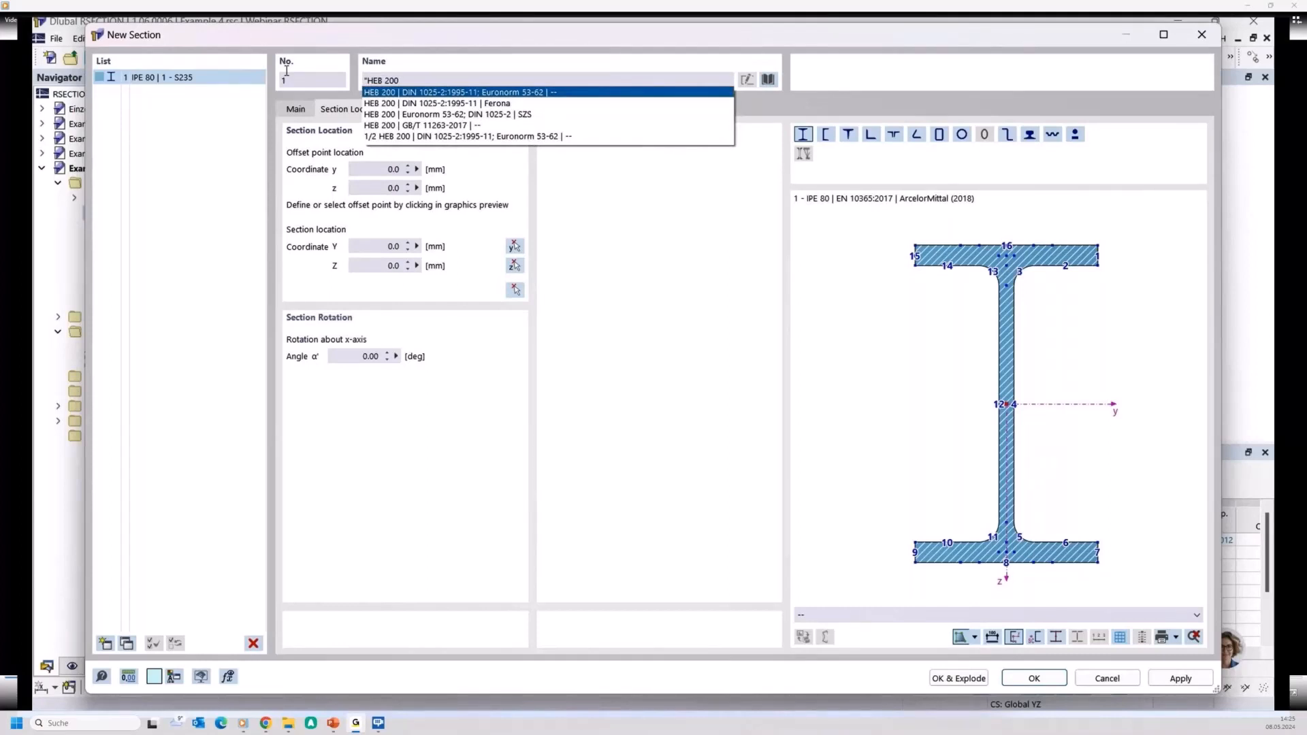
{"action": "left_click", "coordinate": [439, 103]}
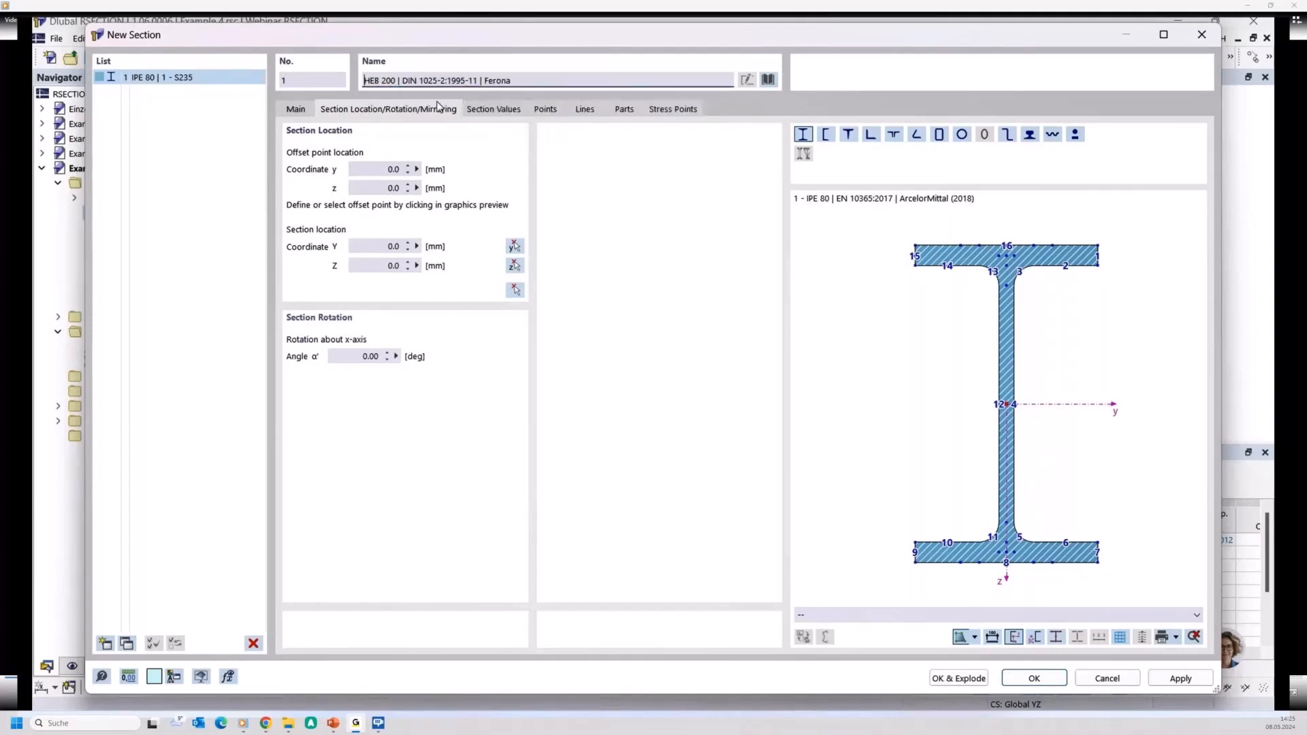
{"action": "left_click", "coordinate": [1026, 678]}
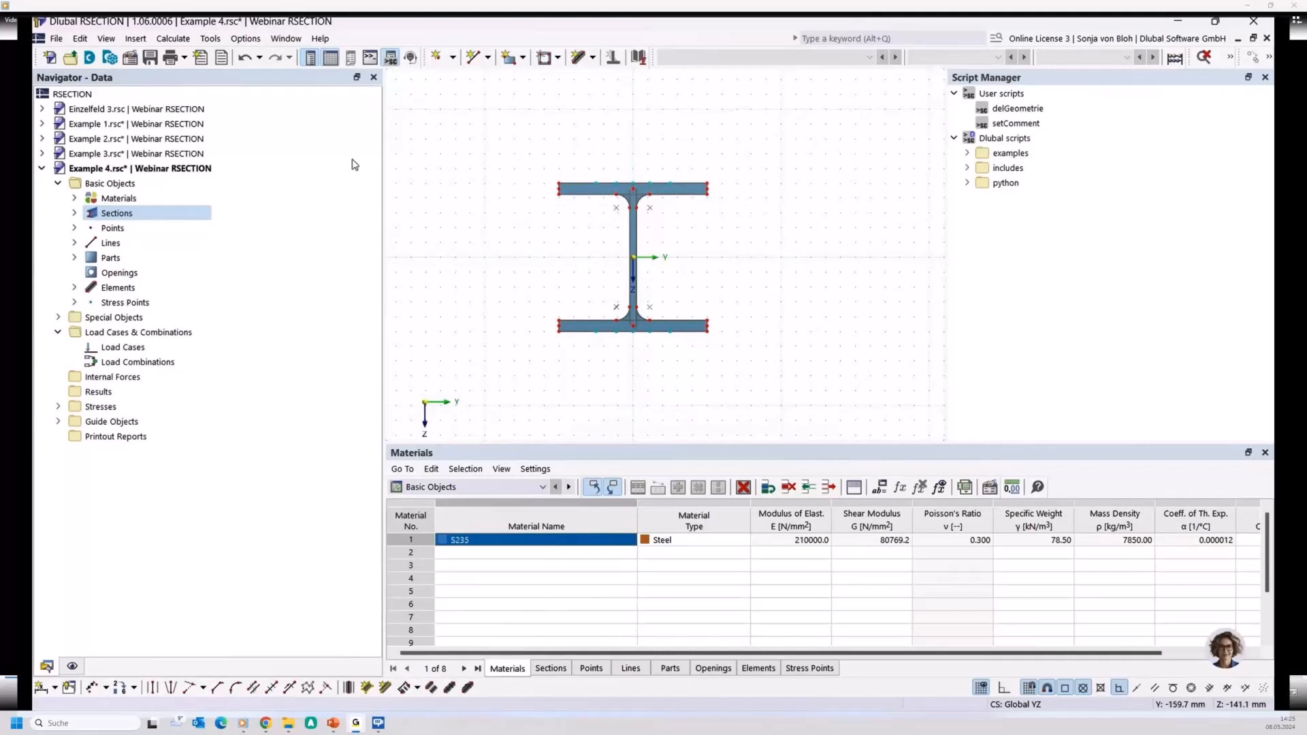
Step: Start a second section as a flat bar with a width of 160 mm and a height of 10 mm
{"action": "right_click", "coordinate": [121, 213]}
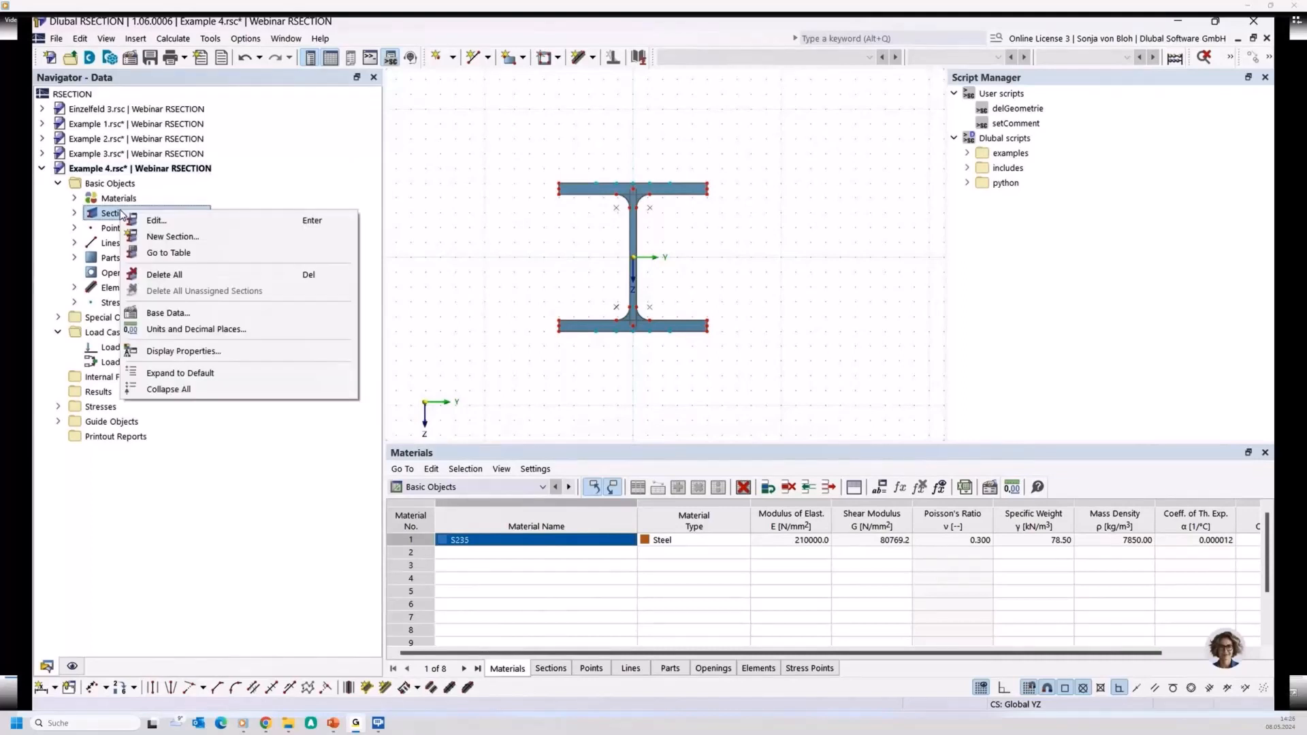
{"action": "left_click", "coordinate": [166, 237]}
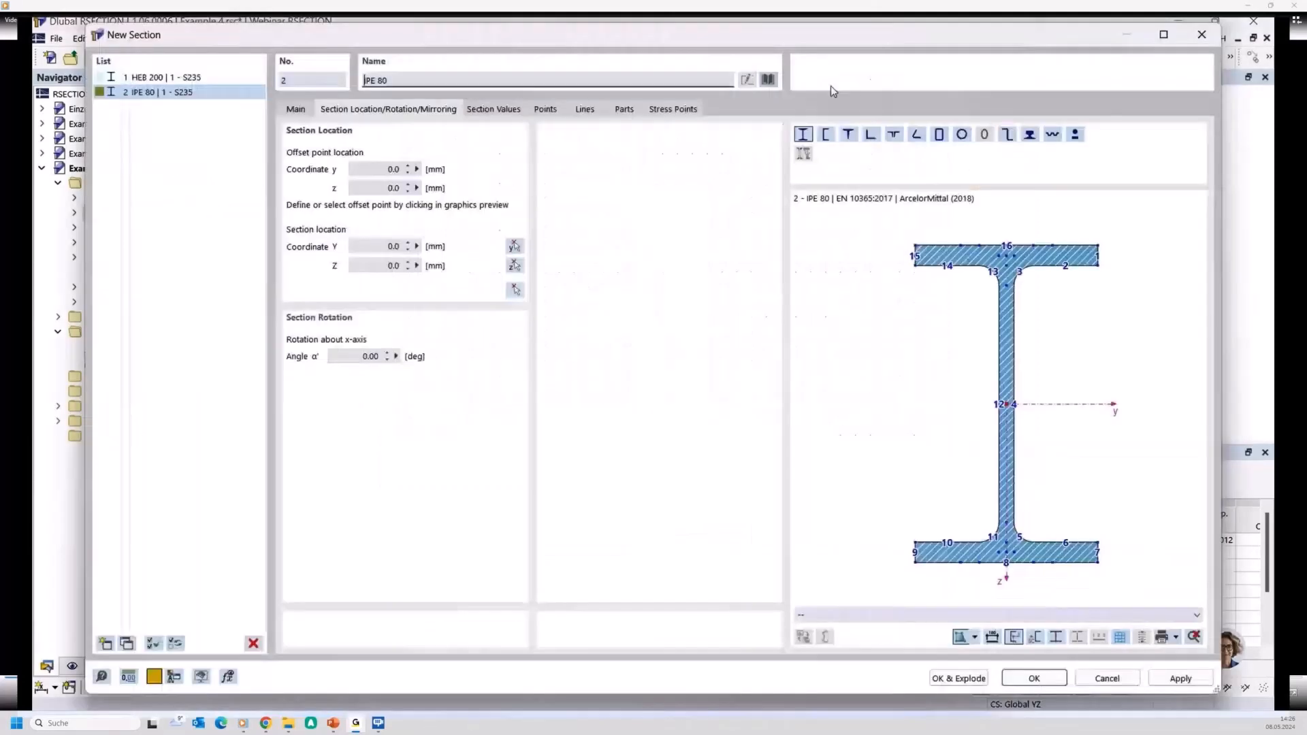
{"action": "left_click", "coordinate": [766, 81]}
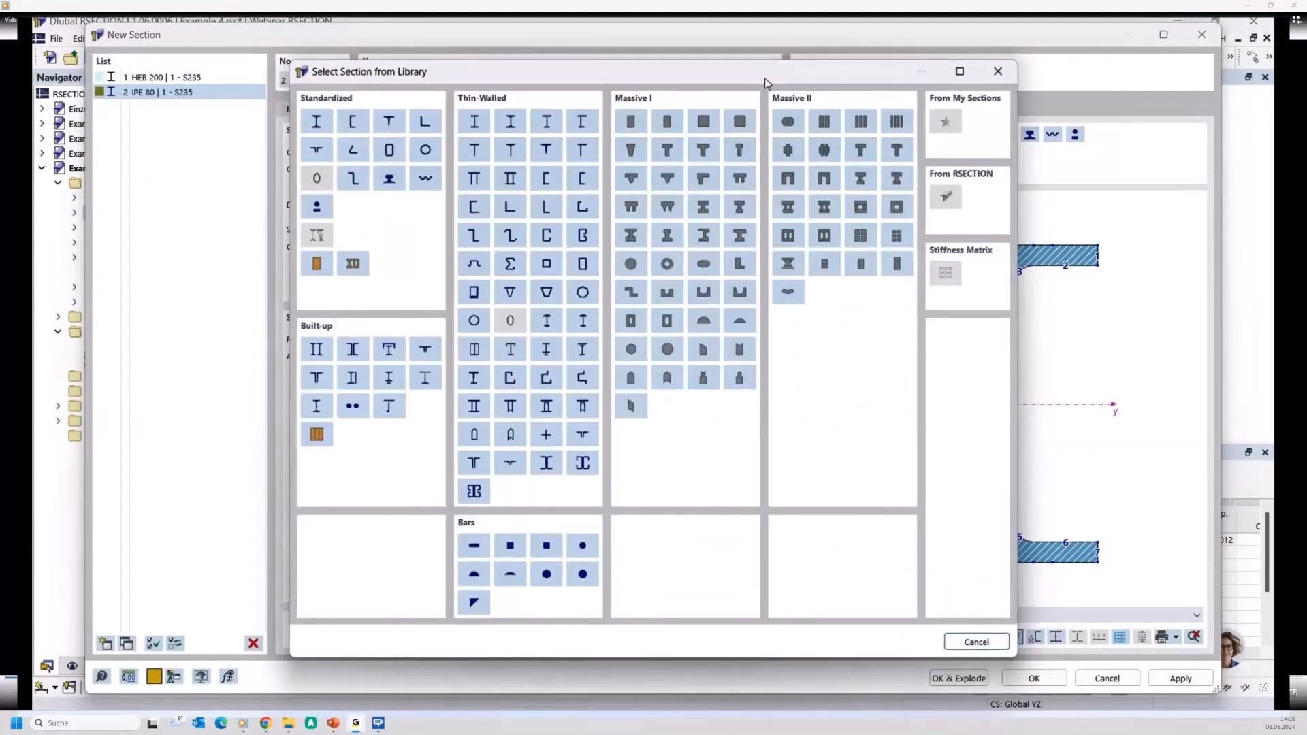
{"action": "left_click", "coordinate": [468, 541]}
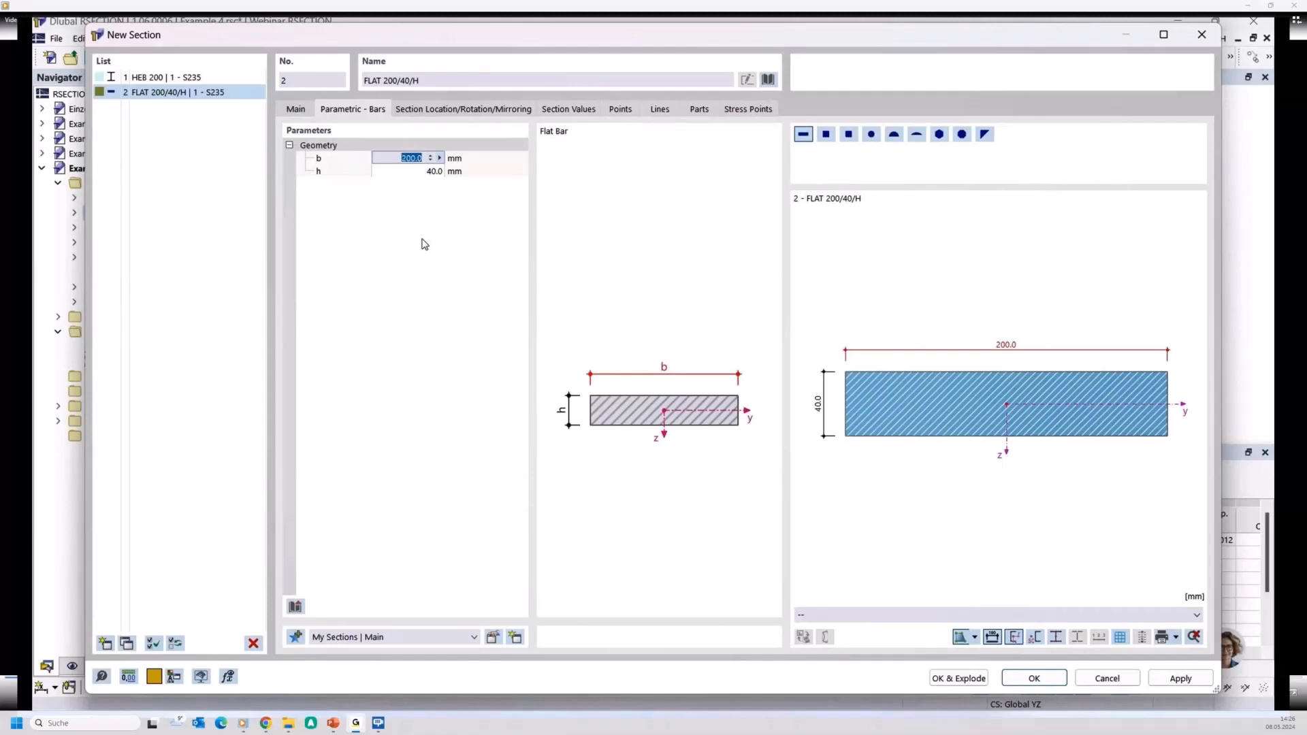
{"action": "type", "text": "160"}
{"action": "left_click", "coordinate": [417, 172]}
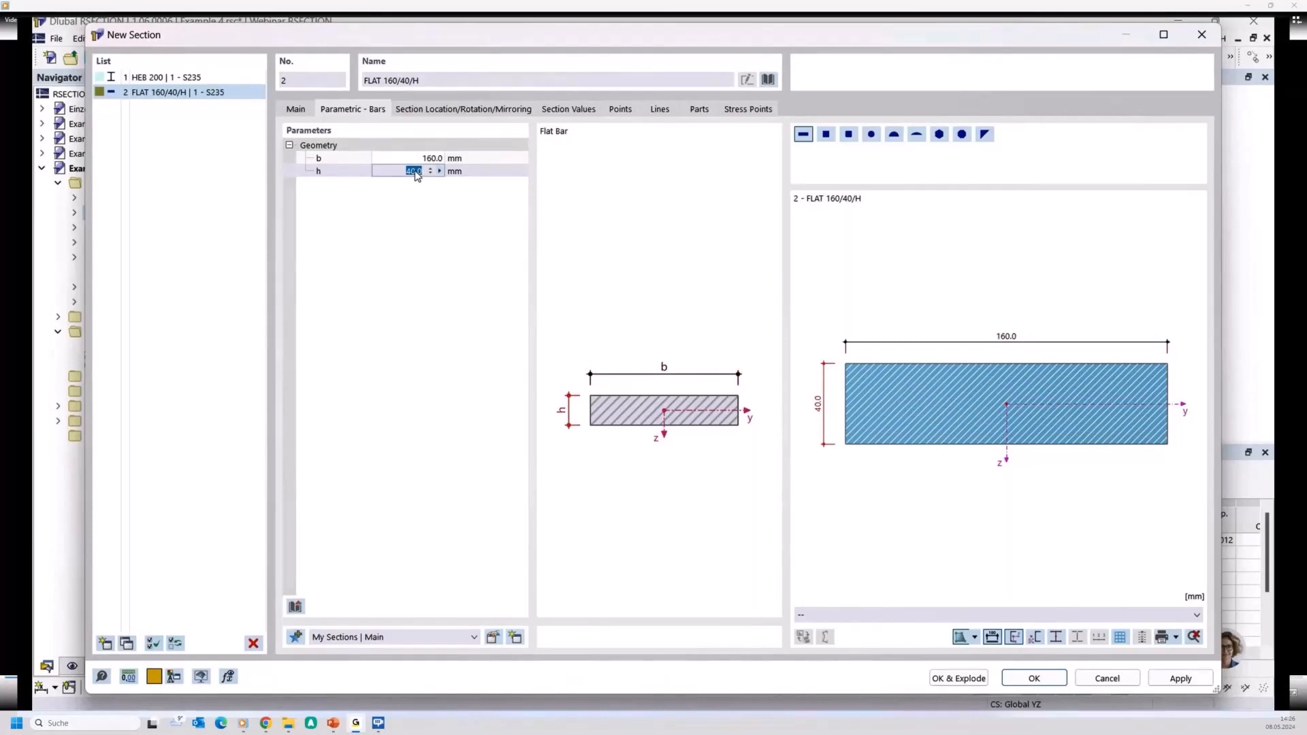
{"action": "type", "text": "10"}
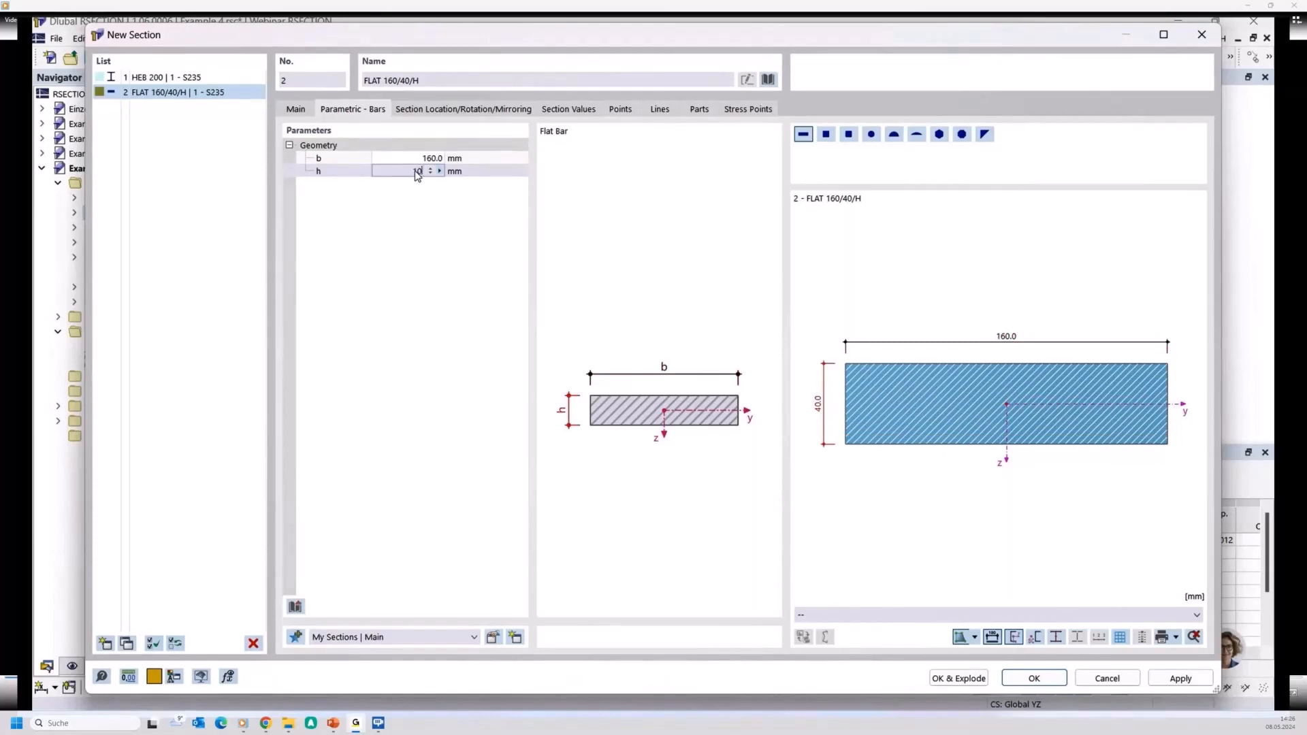
Step: Place the flat bar by its bottom centre point on the middle of the HEB's upper flange at Y 0, Z -100 mm
{"action": "left_click", "coordinate": [474, 111]}
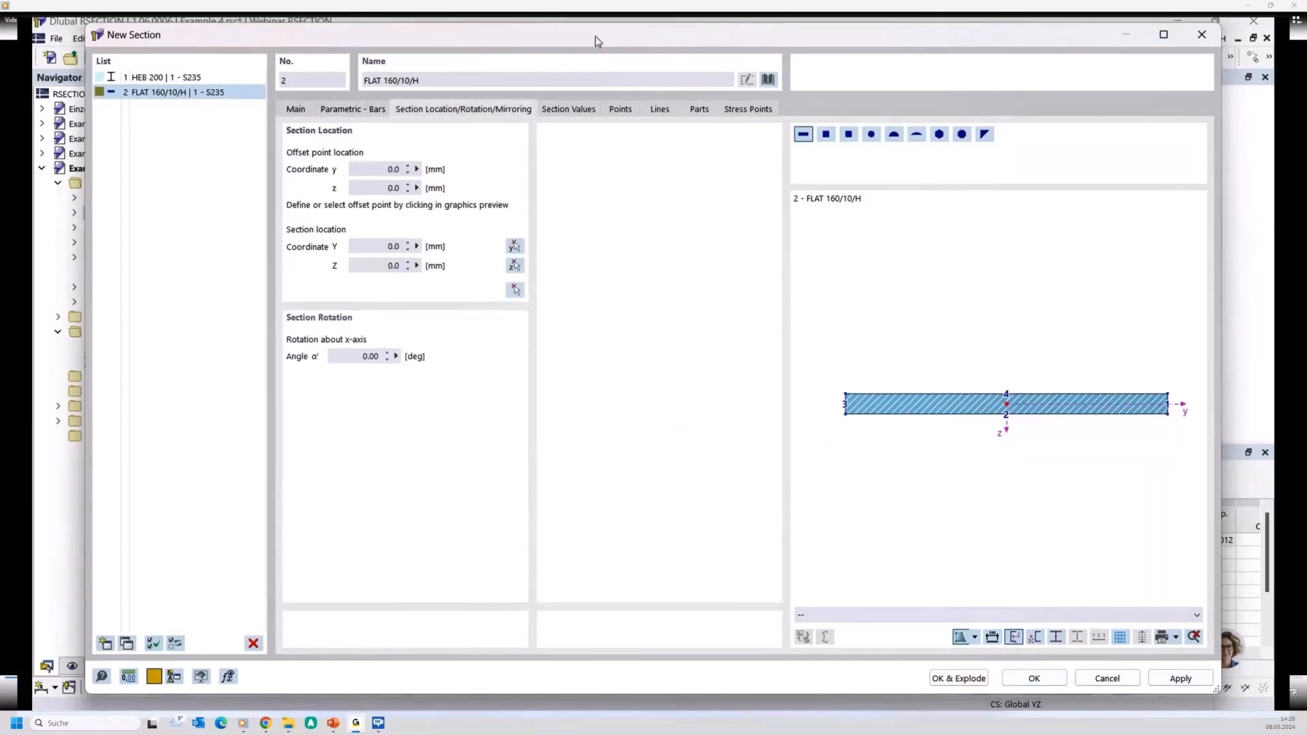
{"action": "left_click_drag", "start_coordinate": [596, 41], "coordinate": [403, 177]}
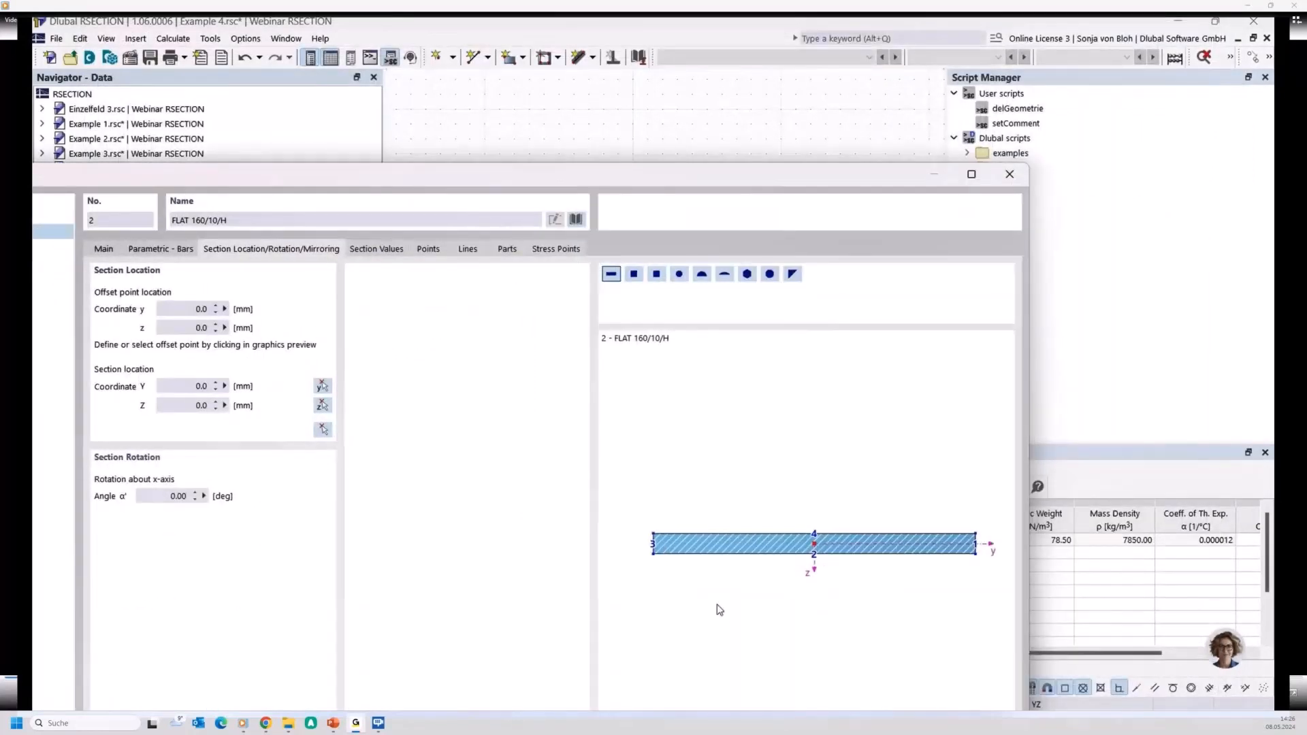
{"action": "left_click", "coordinate": [813, 552]}
{"action": "left_click", "coordinate": [324, 431]}
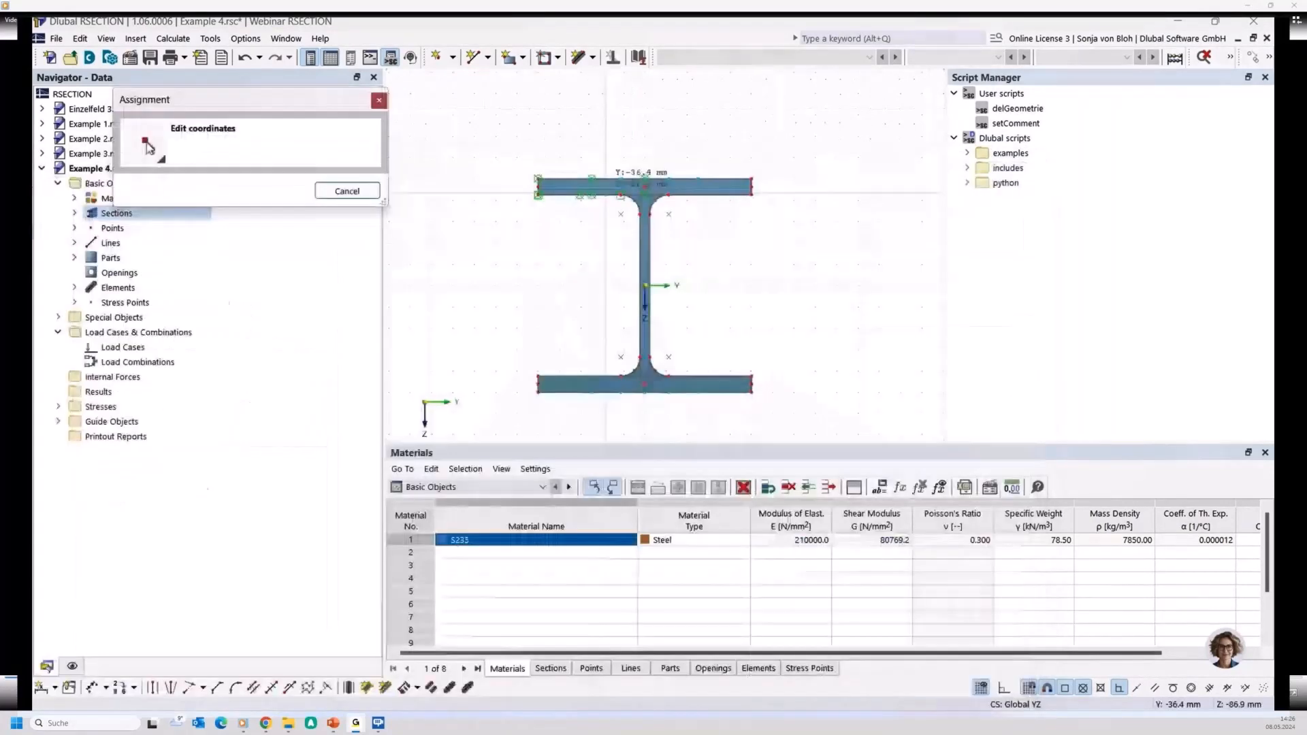
{"action": "scroll", "coordinate": [606, 193], "scroll_direction": "up", "scroll_amount": 2}
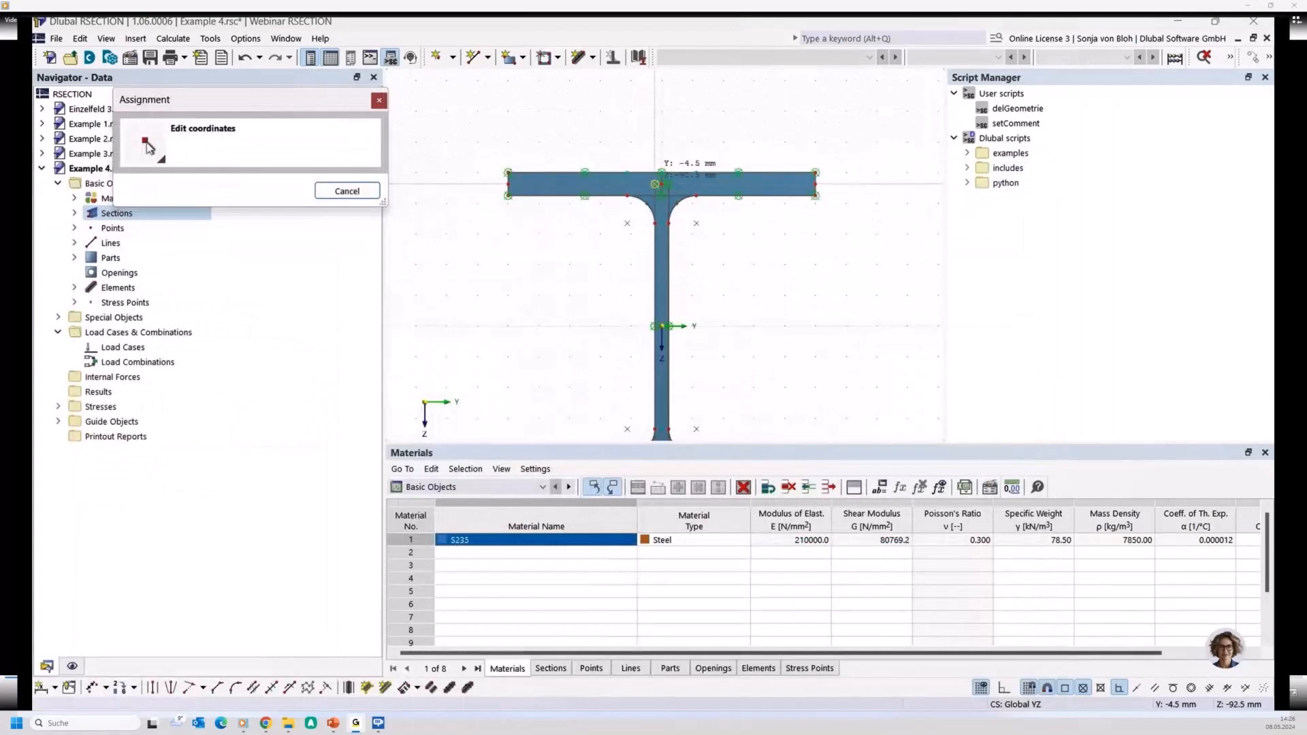
{"action": "left_click", "coordinate": [655, 184]}
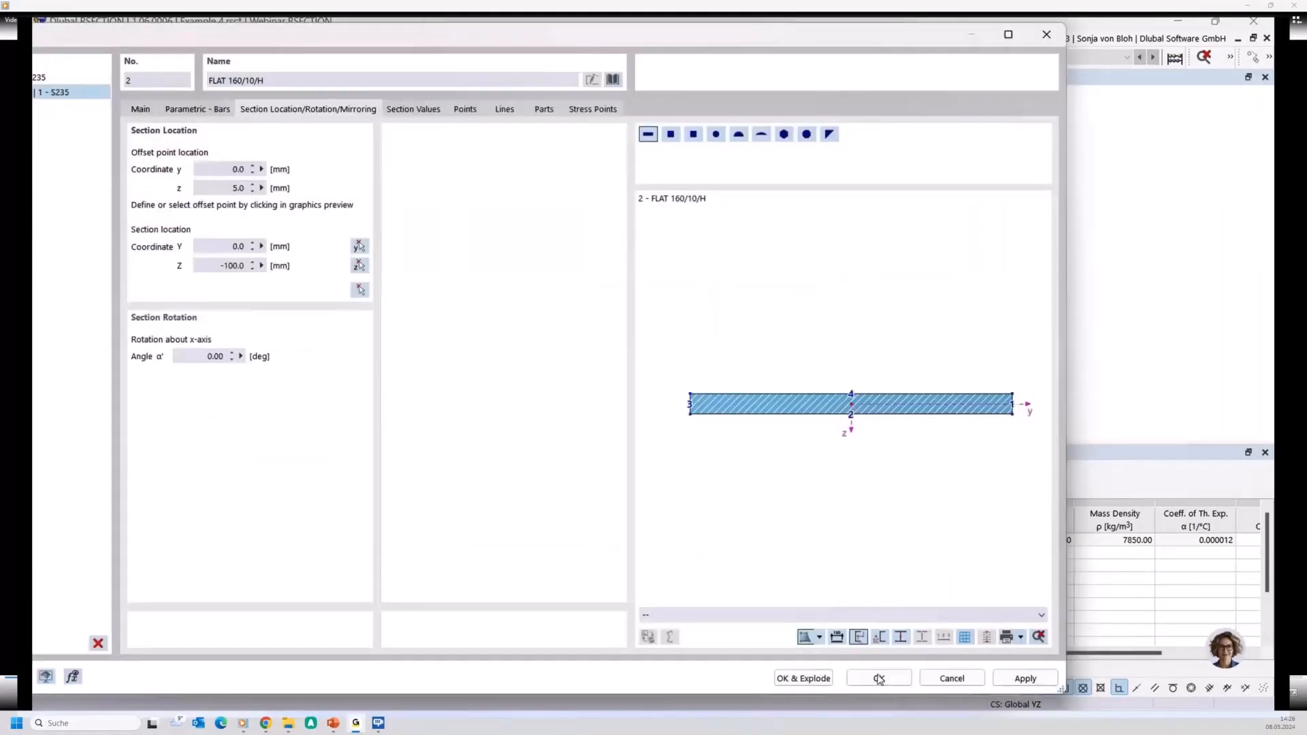
{"action": "left_click", "coordinate": [878, 678]}
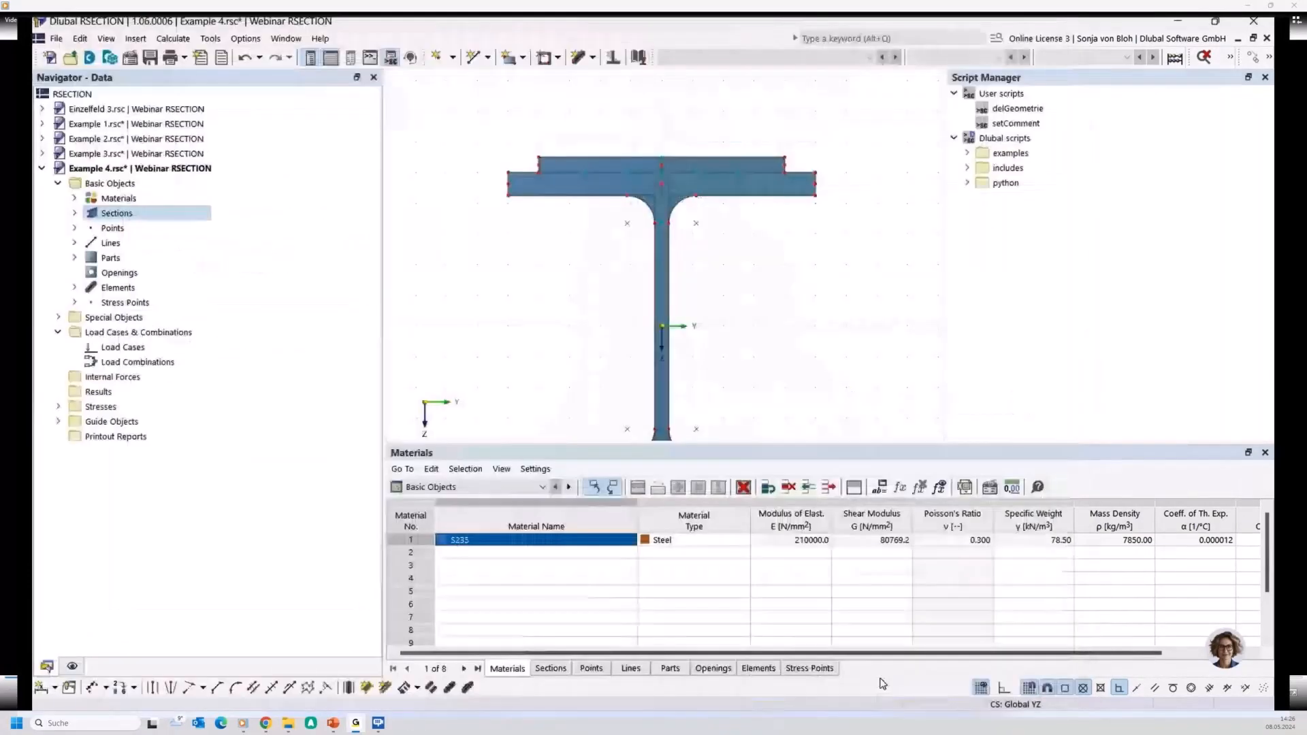
{"action": "scroll", "coordinate": [627, 234], "scroll_direction": "down", "scroll_amount": 2}
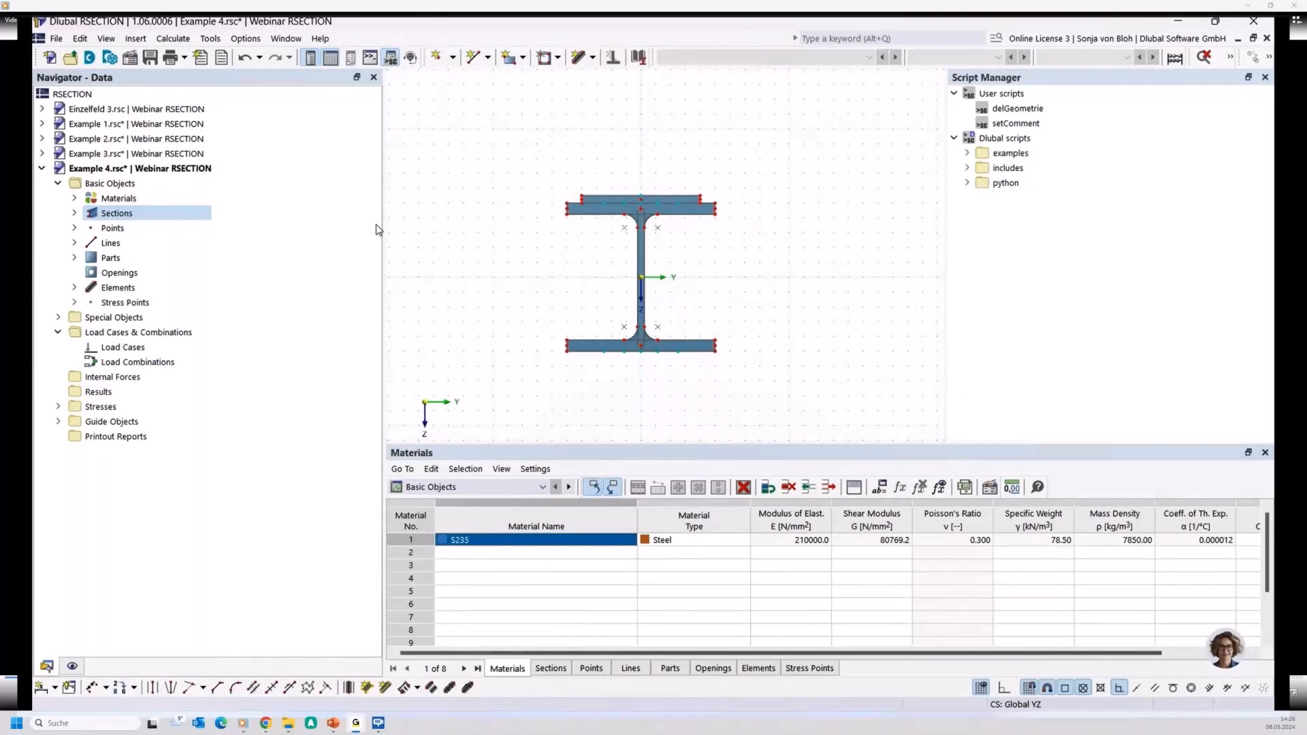
Step: Explode the HEB 200 and flat bar sections together and inspect the joint between the plate and the upper flange
{"action": "left_click", "coordinate": [75, 213]}
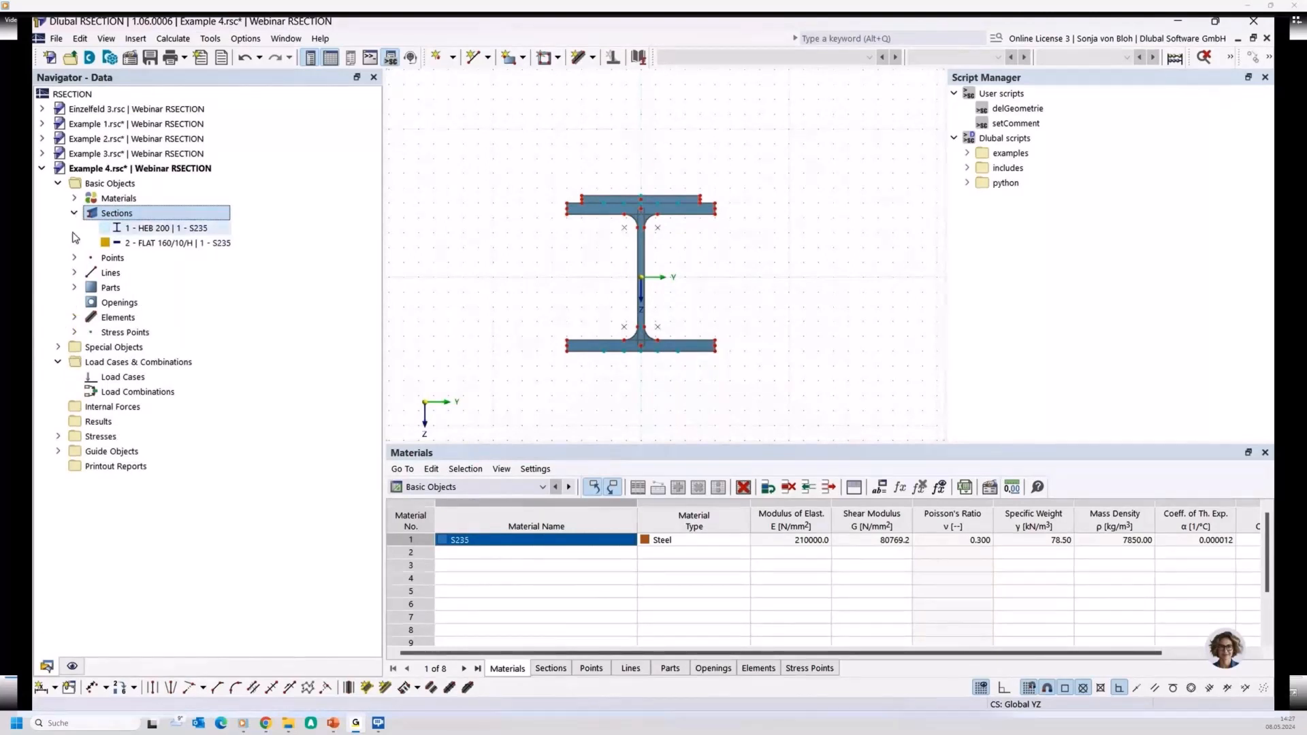
{"action": "left_click_drag", "start_coordinate": [73, 232], "coordinate": [131, 245]}
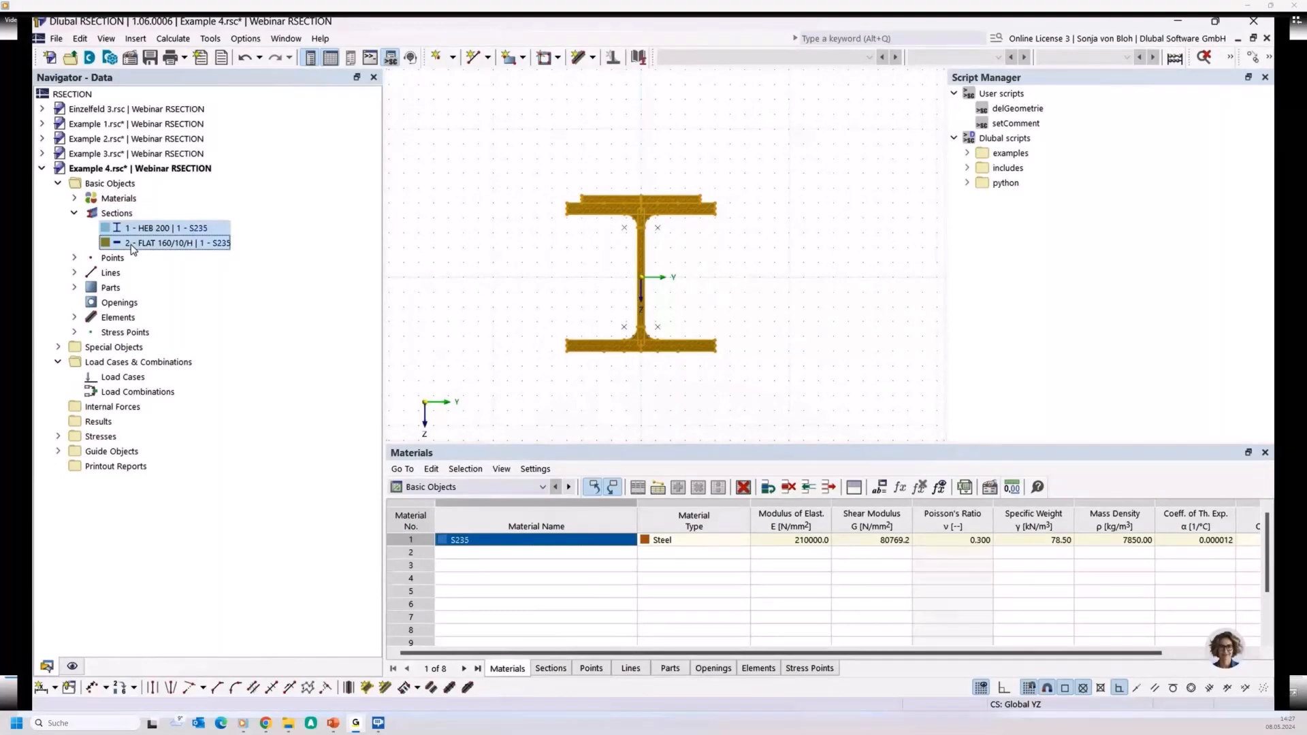
{"action": "right_click", "coordinate": [134, 249]}
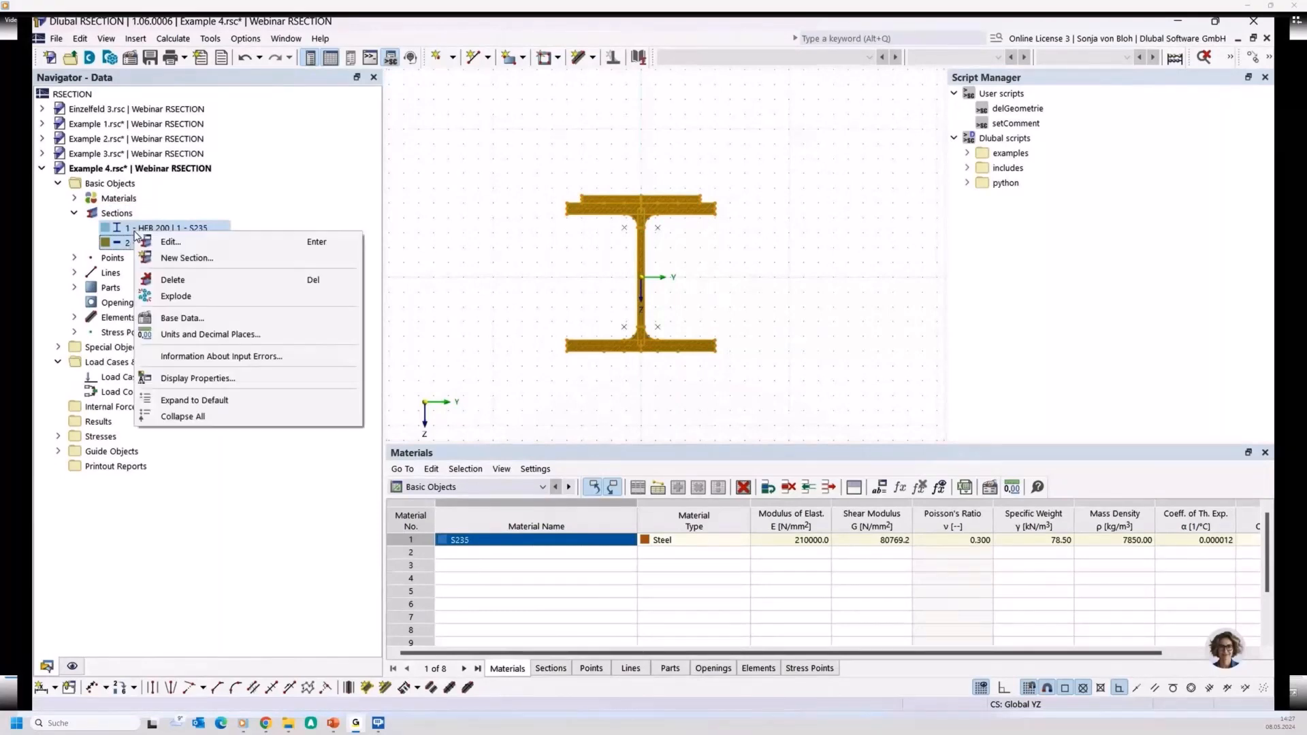
{"action": "left_click", "coordinate": [170, 296]}
{"action": "scroll", "coordinate": [577, 221], "scroll_direction": "up", "scroll_amount": 3}
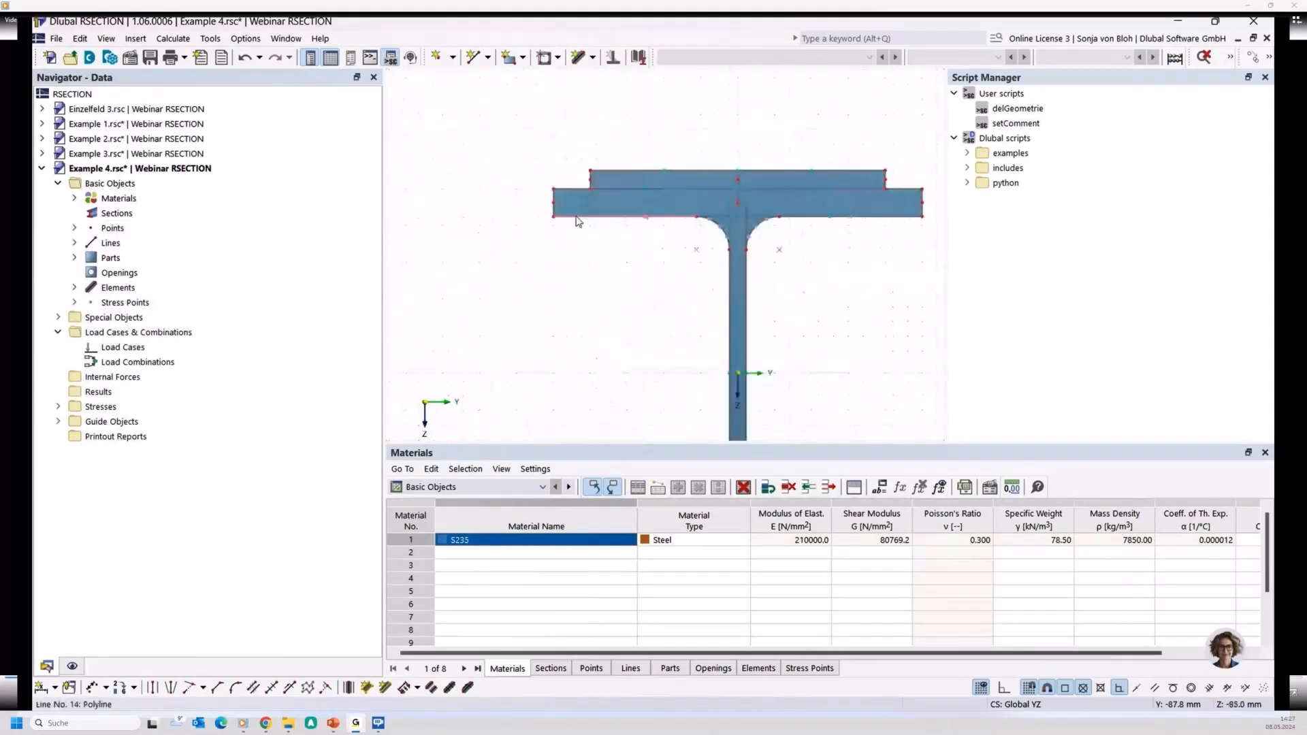
{"action": "middle_click_drag", "start_coordinate": [583, 283], "coordinate": [498, 296]}
{"action": "scroll", "coordinate": [565, 296], "scroll_direction": "up", "scroll_amount": 2}
{"action": "scroll", "coordinate": [563, 289], "scroll_direction": "up", "scroll_amount": 1}
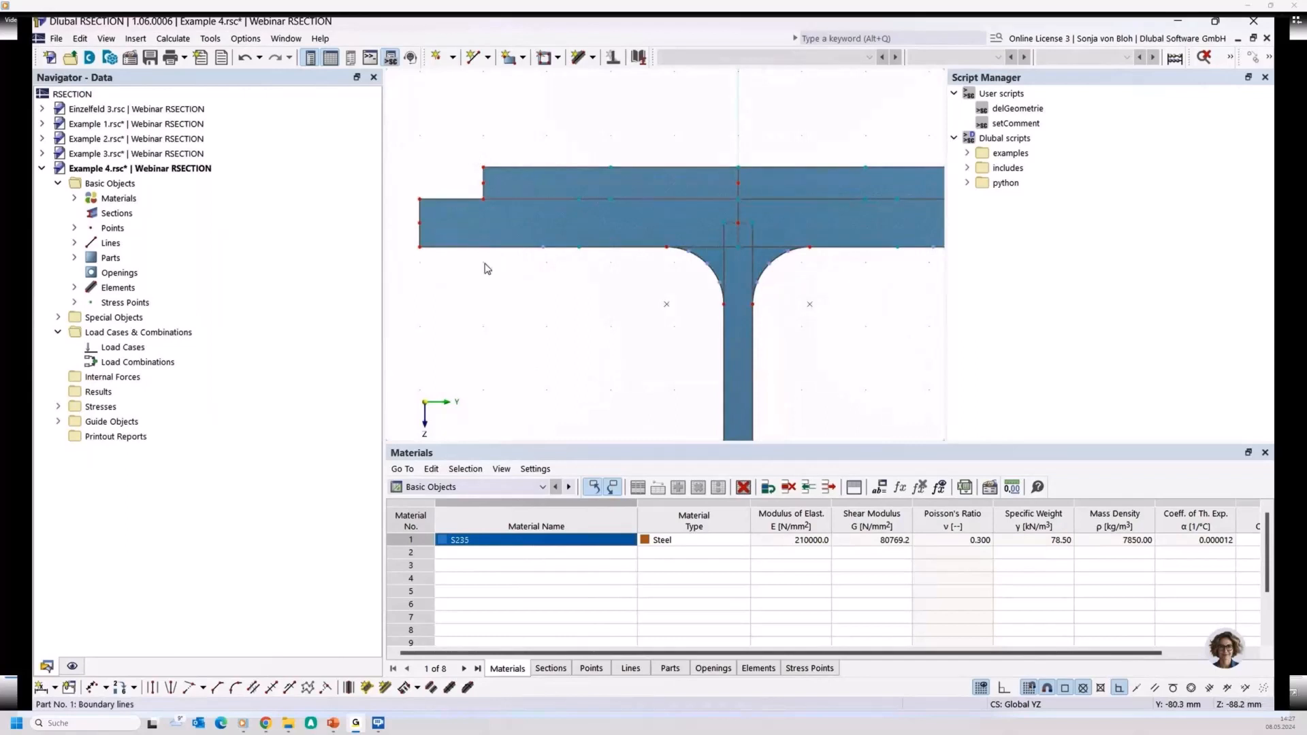
{"action": "scroll", "coordinate": [494, 255], "scroll_direction": "down", "scroll_amount": 3}
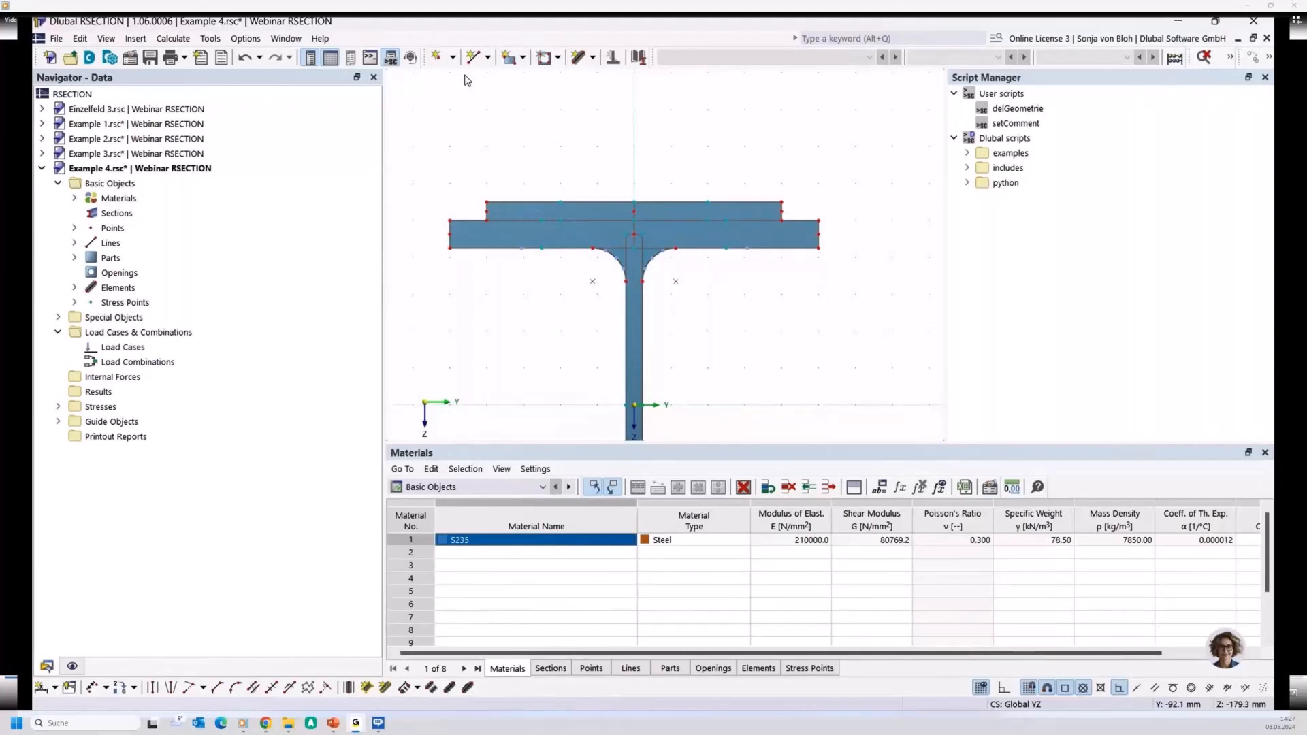
Step: Give the new single element a 0 mm thickness and 5 mm effective shear-transfer thickness, and turn on automatic connection of lines and elements
{"action": "left_click", "coordinate": [593, 58]}
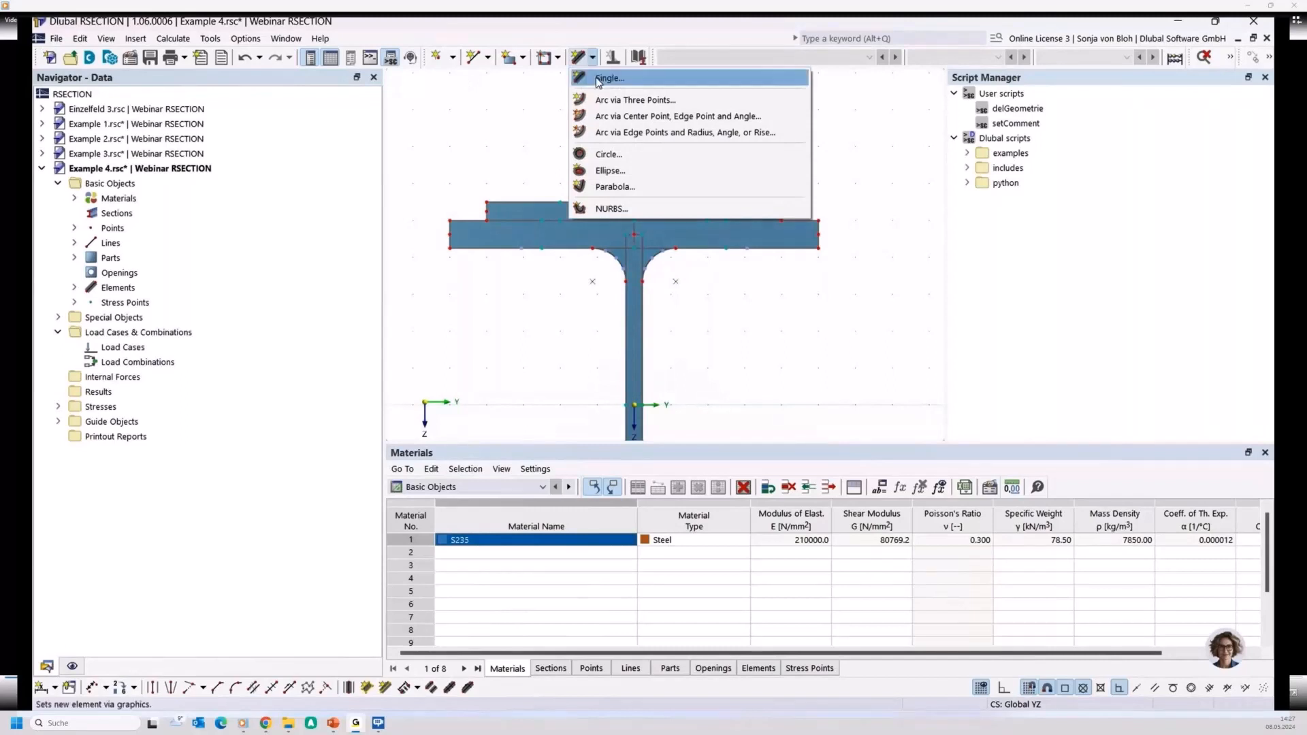
{"action": "left_click", "coordinate": [596, 80]}
{"action": "left_click", "coordinate": [303, 408]}
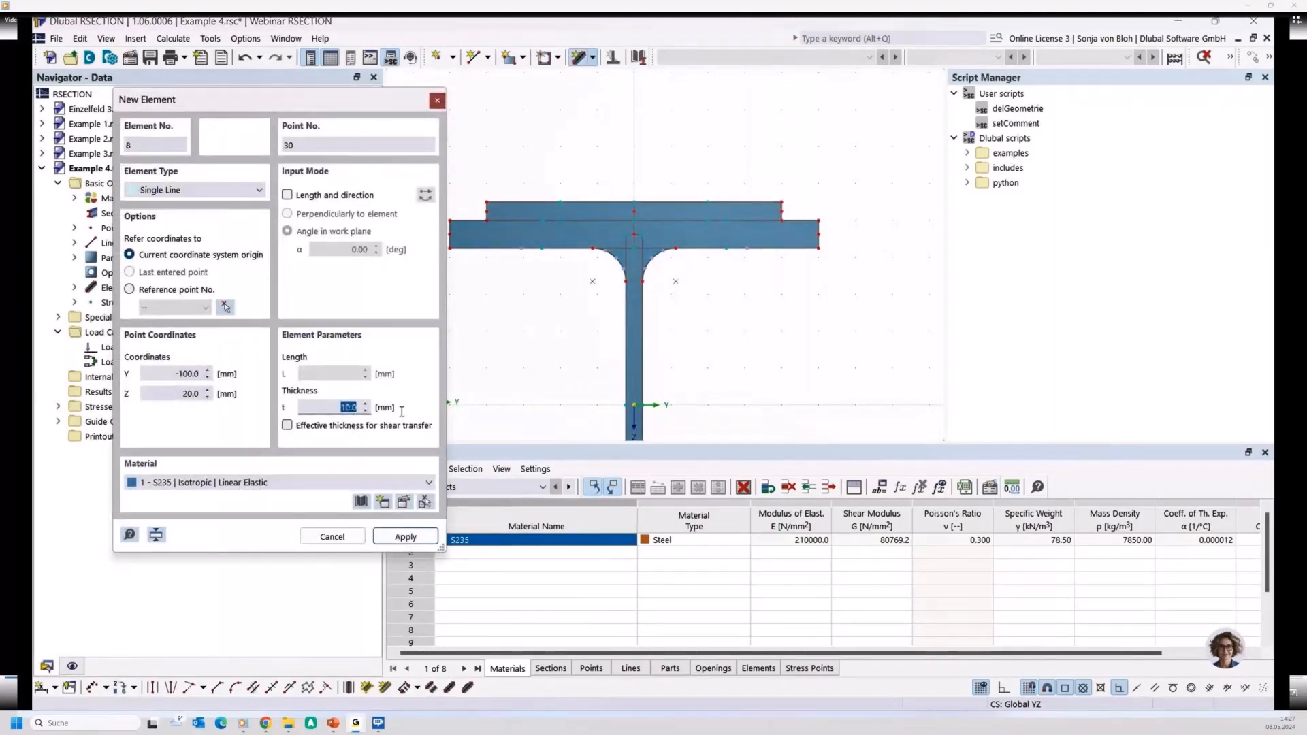
{"action": "type", "text": "0"}
{"action": "left_click", "coordinate": [287, 425]}
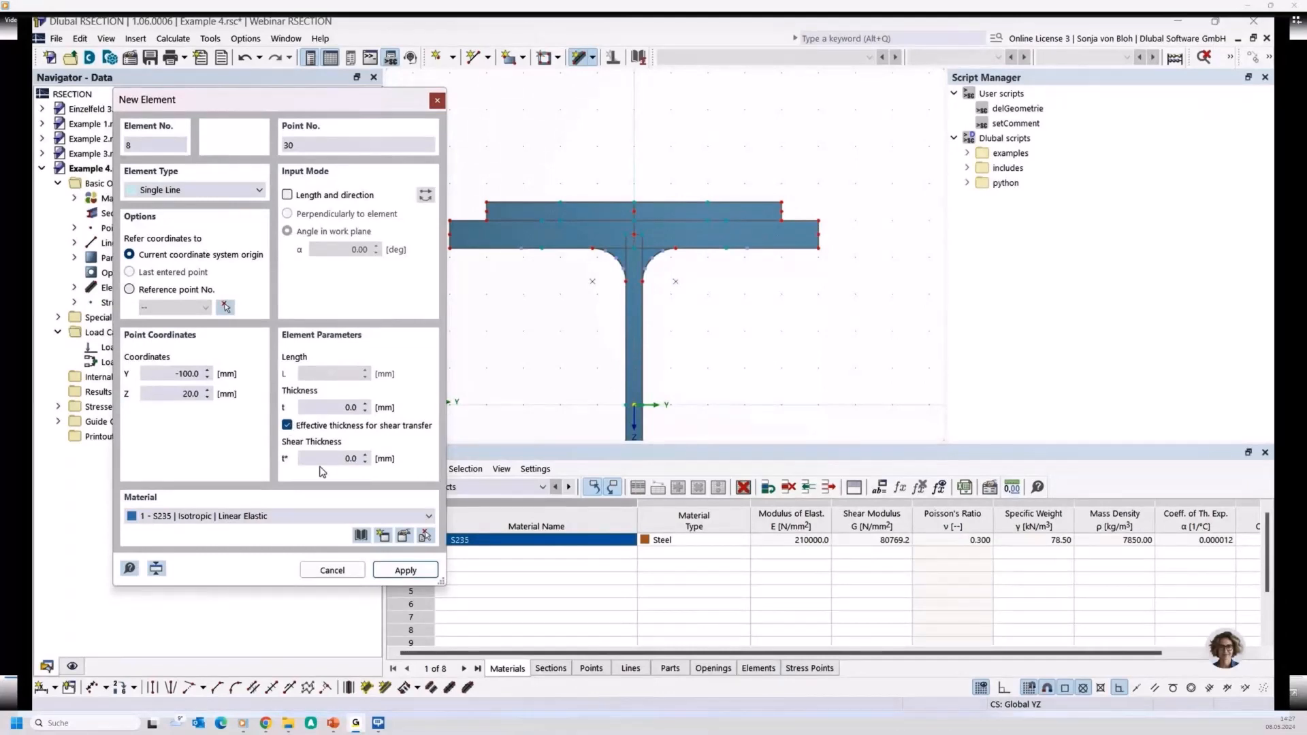
{"action": "left_click", "coordinate": [340, 458]}
{"action": "type", "text": "5"}
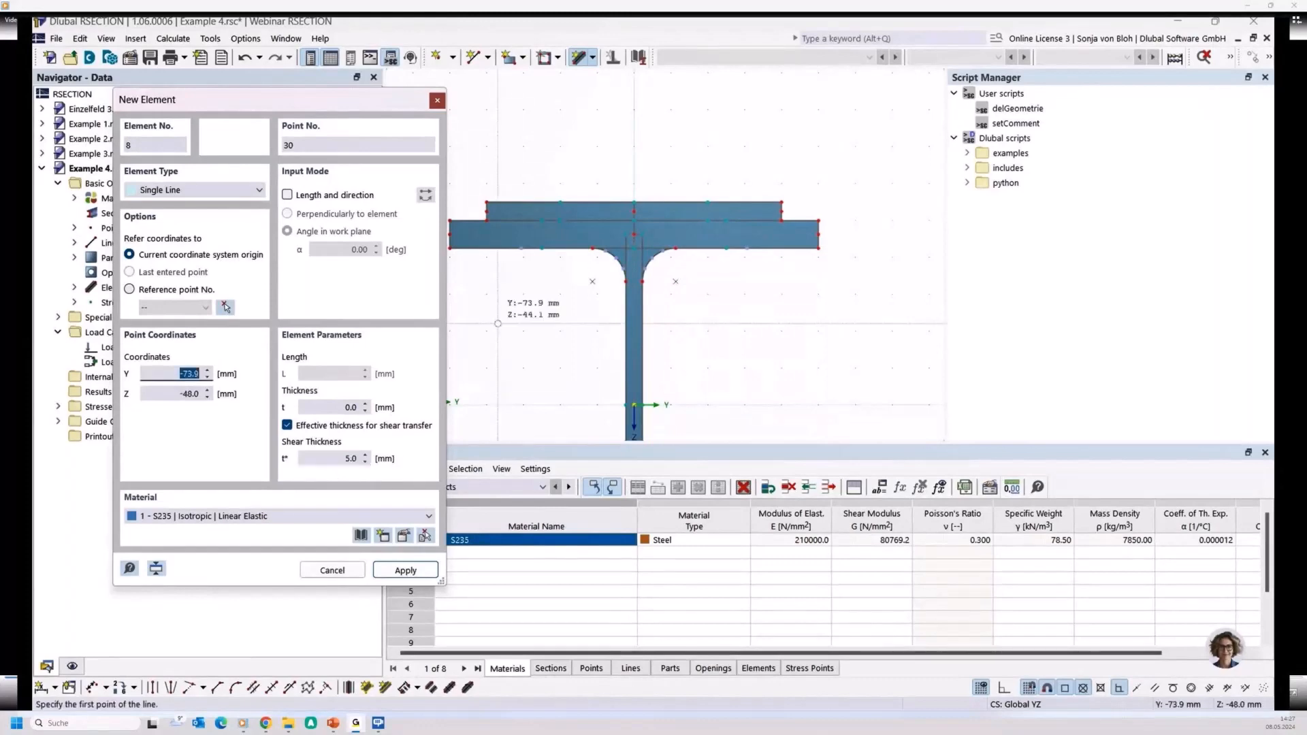
{"action": "right_click", "coordinate": [475, 302]}
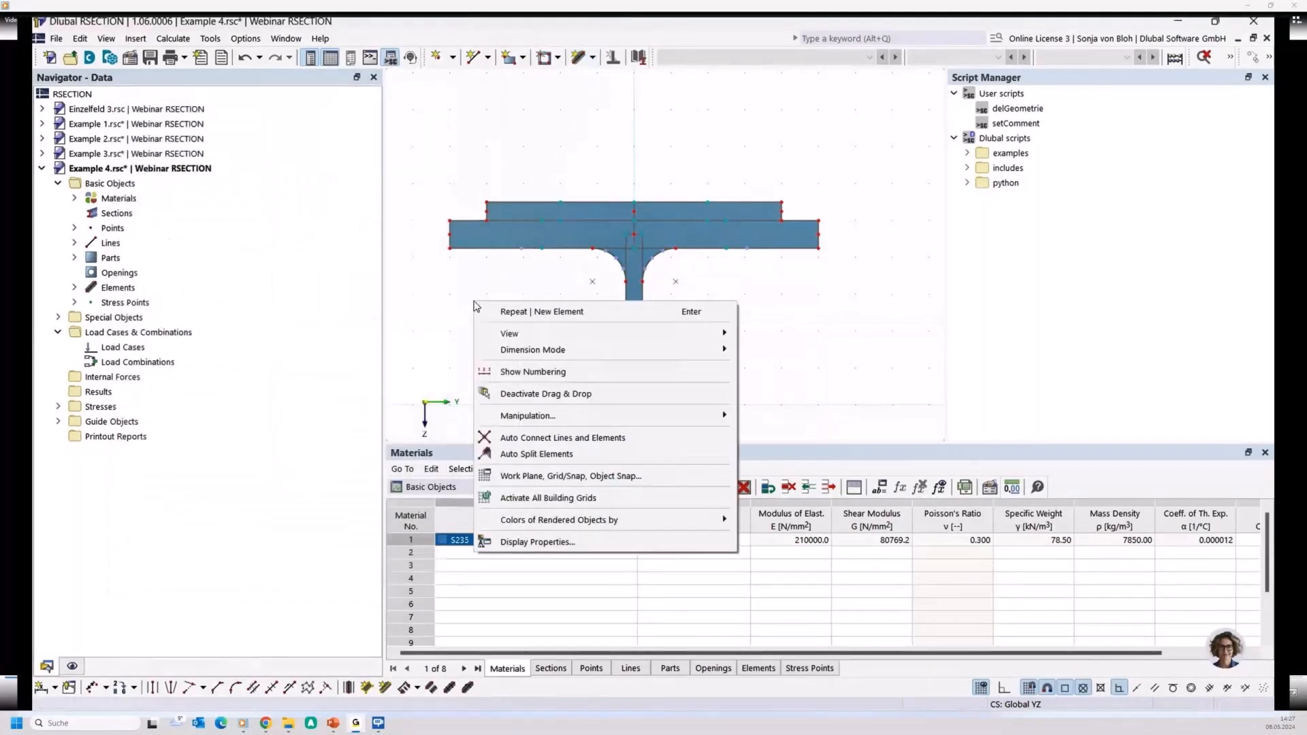
{"action": "left_click", "coordinate": [556, 438]}
Step: Draw a zero-thickness element with 5 mm shear thickness from the flat bar's left end centre to the upper flange's centreline at Y -80 mm
{"action": "left_click", "coordinate": [578, 57]}
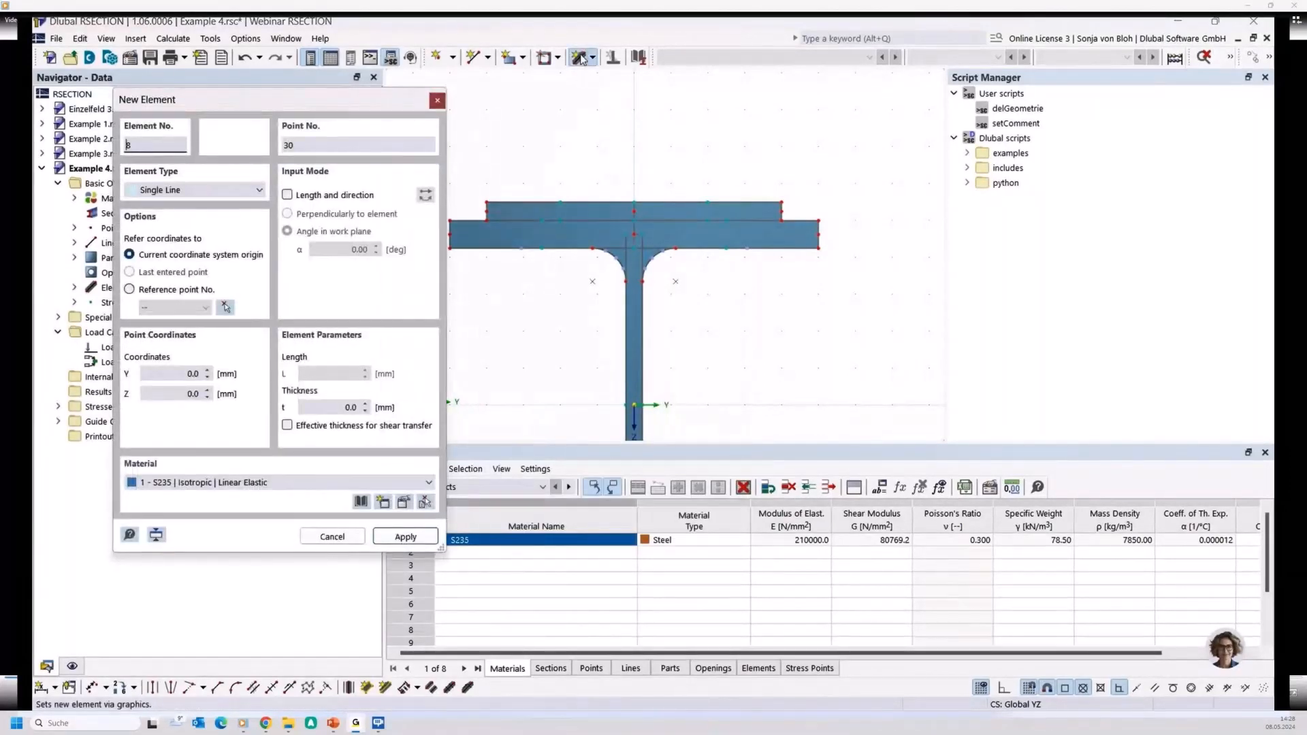
{"action": "left_click", "coordinate": [286, 425]}
{"action": "left_click", "coordinate": [342, 458]}
{"action": "type", "text": "5"}
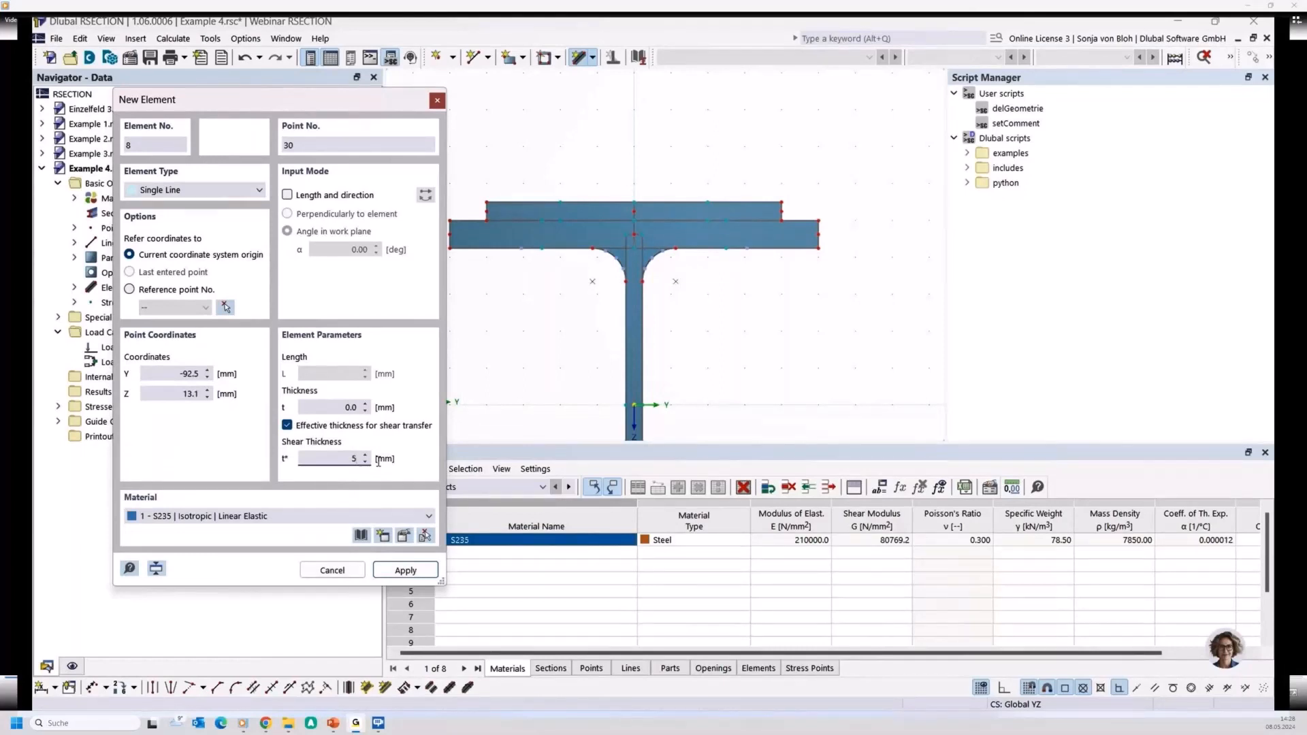
{"action": "middle_click_drag", "start_coordinate": [492, 287], "coordinate": [559, 323]}
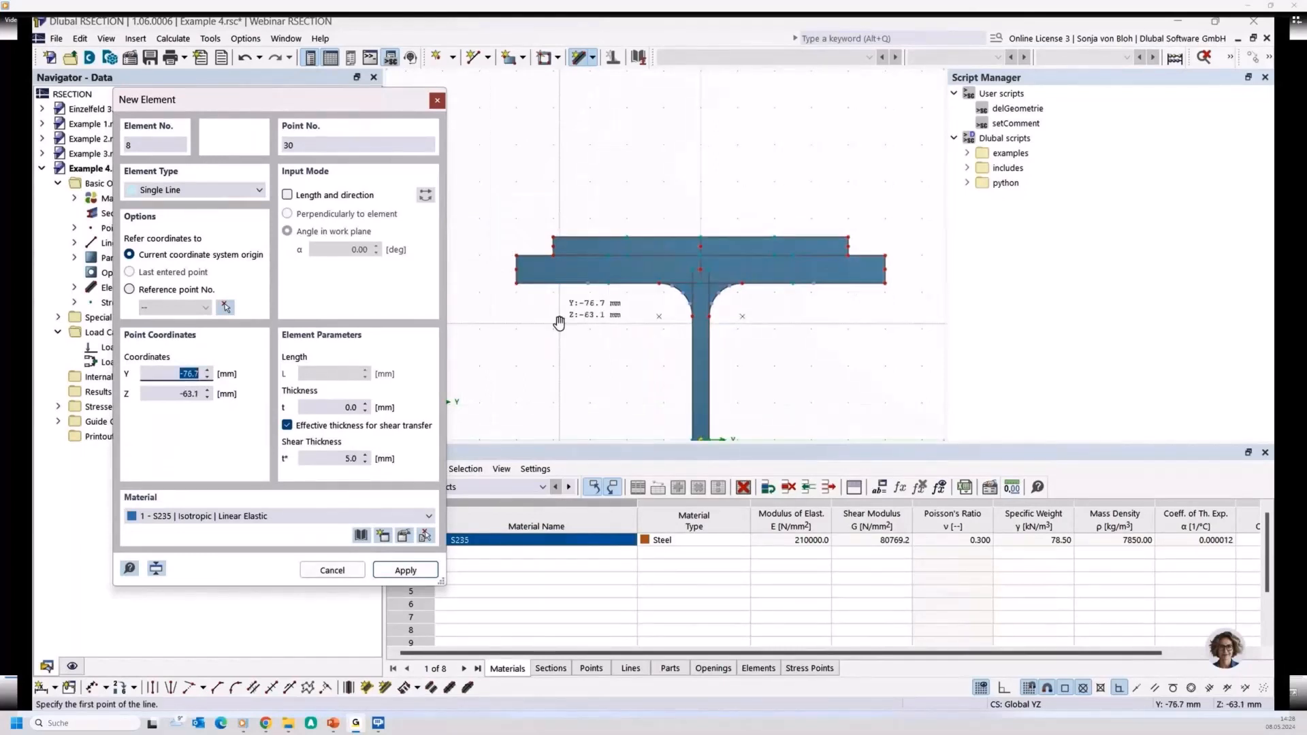
{"action": "scroll", "coordinate": [554, 283], "scroll_direction": "up", "scroll_amount": 2}
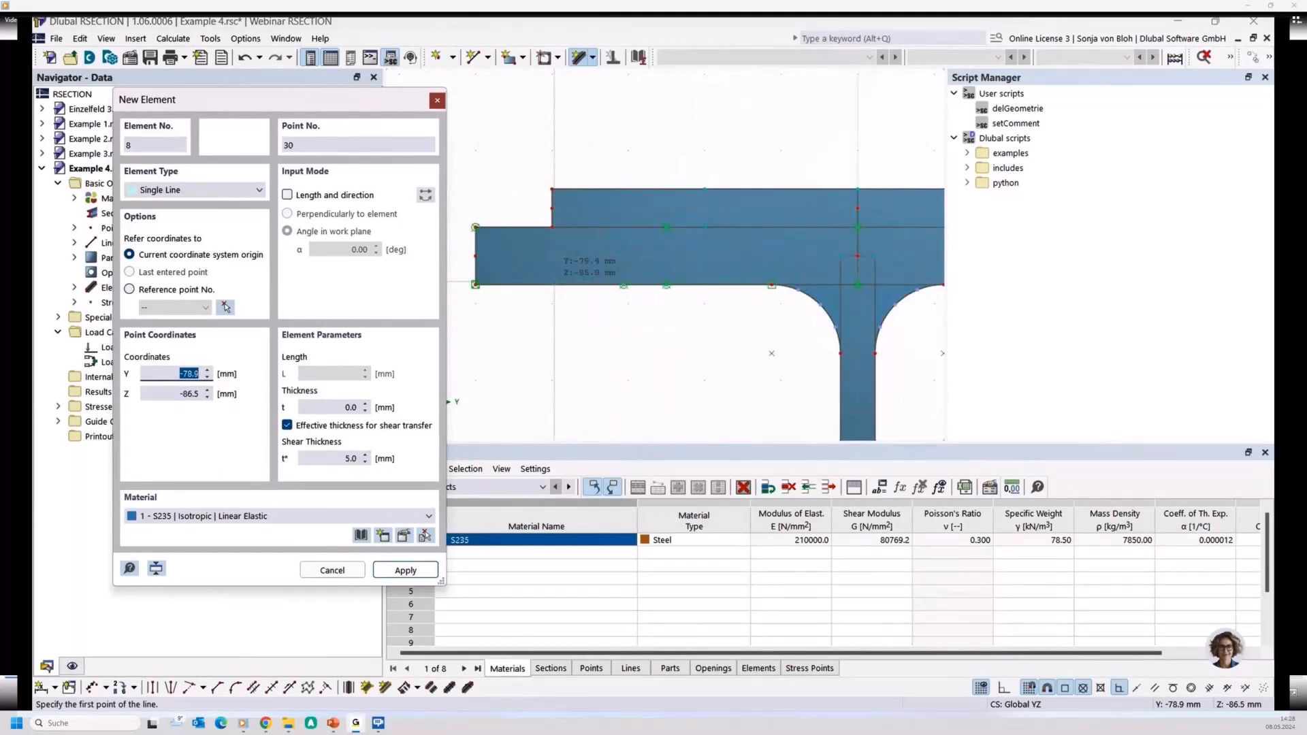
{"action": "left_click", "coordinate": [552, 255]}
{"action": "left_click", "coordinate": [552, 255]}
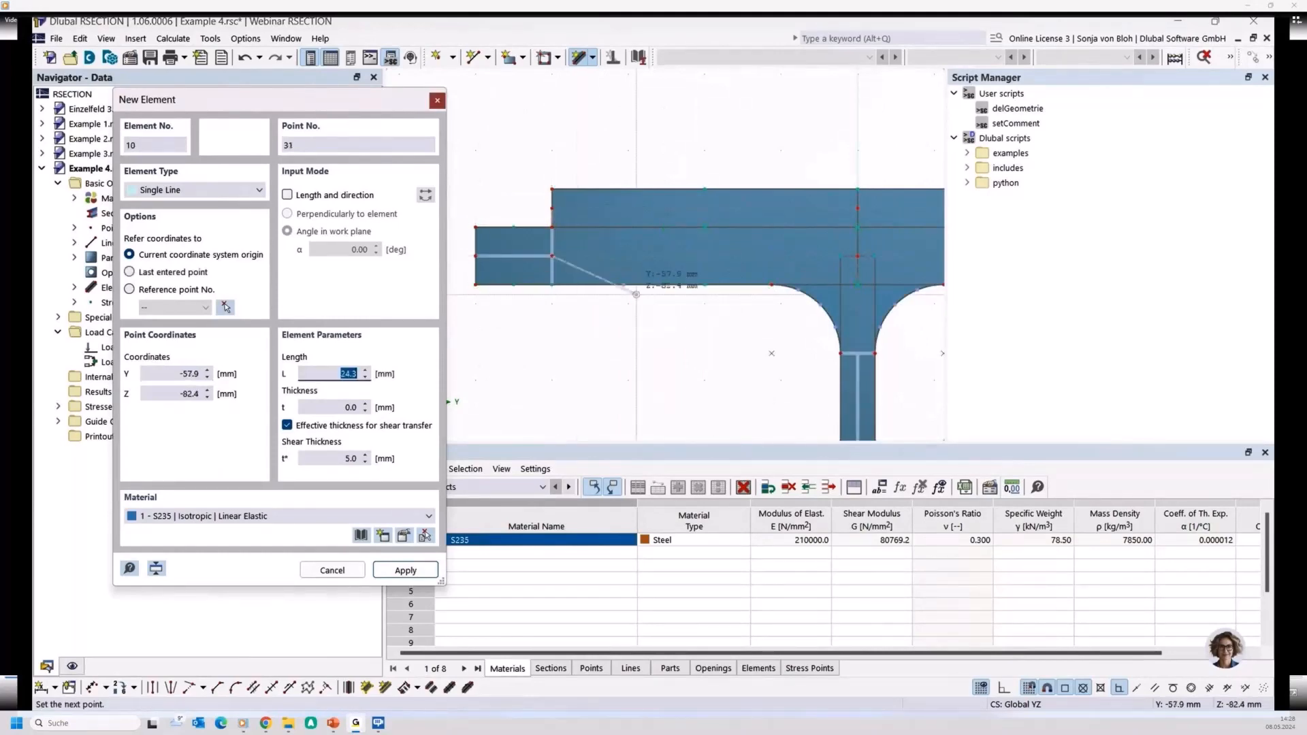
{"action": "right_click", "coordinate": [635, 292]}
Step: Draw the matching shear-transfer element from the flat bar's right end centre to the upper flange's centreline
{"action": "scroll", "coordinate": [552, 330], "scroll_direction": "down", "scroll_amount": 2}
{"action": "scroll", "coordinate": [805, 315], "scroll_direction": "up", "scroll_amount": 2}
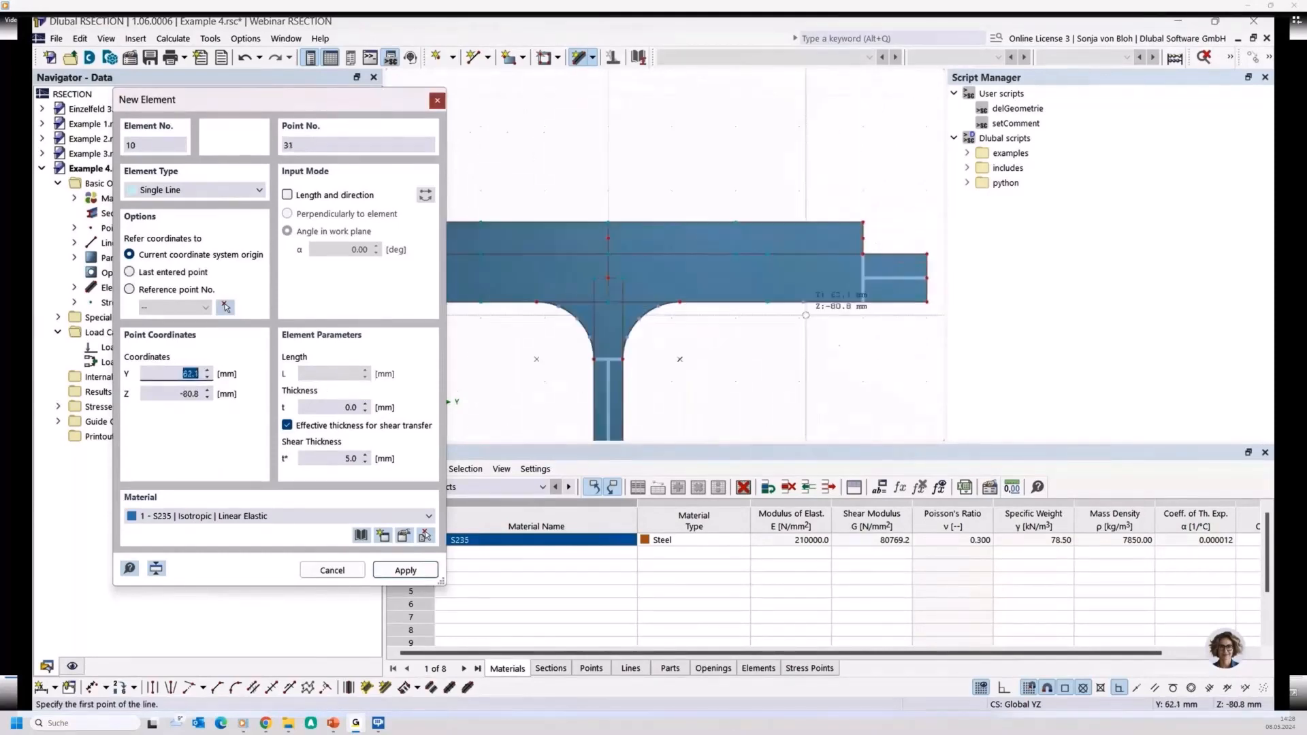
{"action": "left_click", "coordinate": [863, 278]}
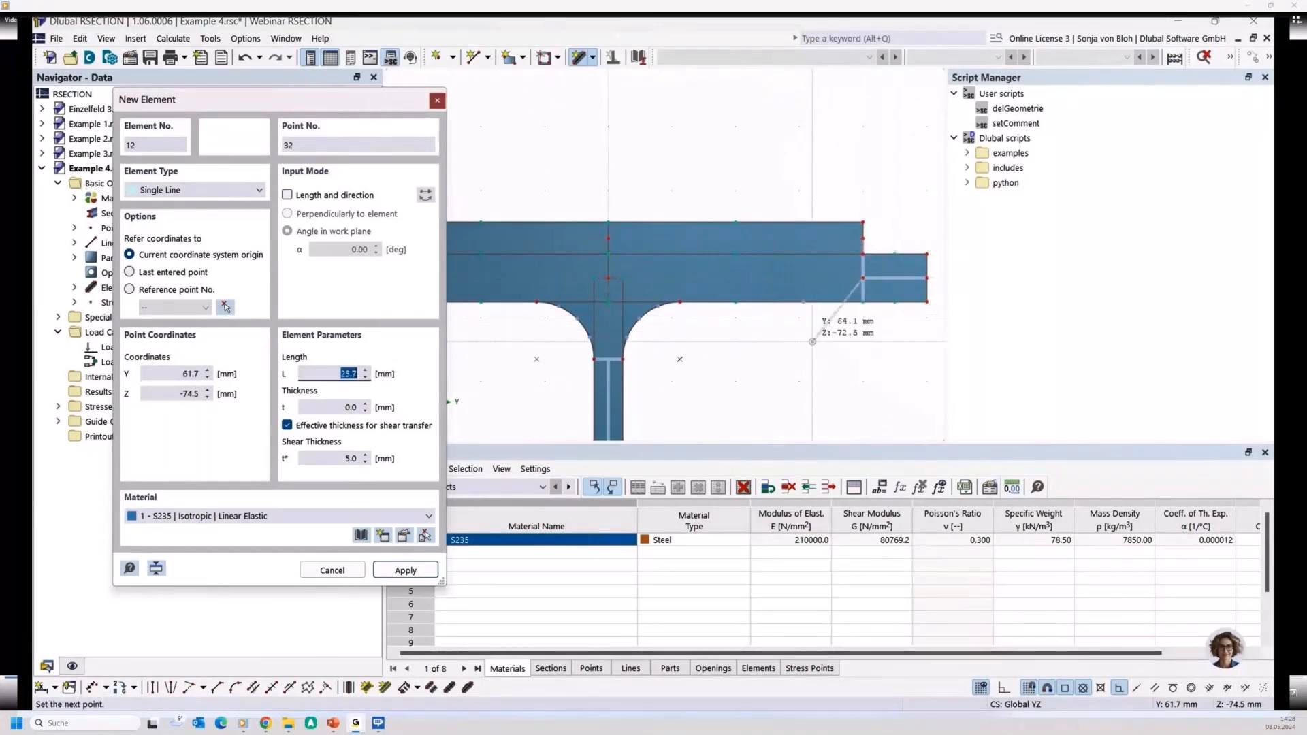
{"action": "key", "text": "Escape"}
Step: Turn off automatic connection of lines and elements for the model
{"action": "scroll", "coordinate": [739, 351], "scroll_direction": "down", "scroll_amount": 4}
{"action": "middle_click_drag", "start_coordinate": [727, 383], "coordinate": [647, 227]}
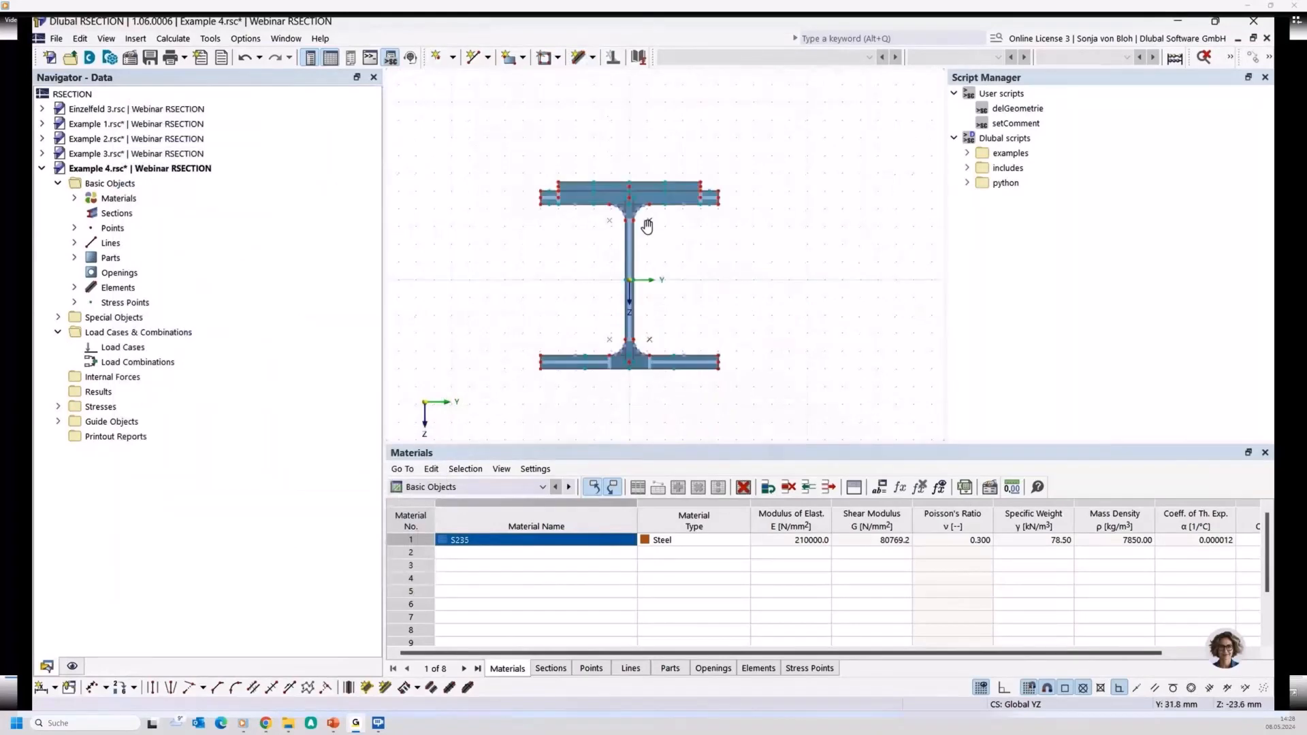
{"action": "scroll", "coordinate": [589, 238], "scroll_direction": "up", "scroll_amount": 1}
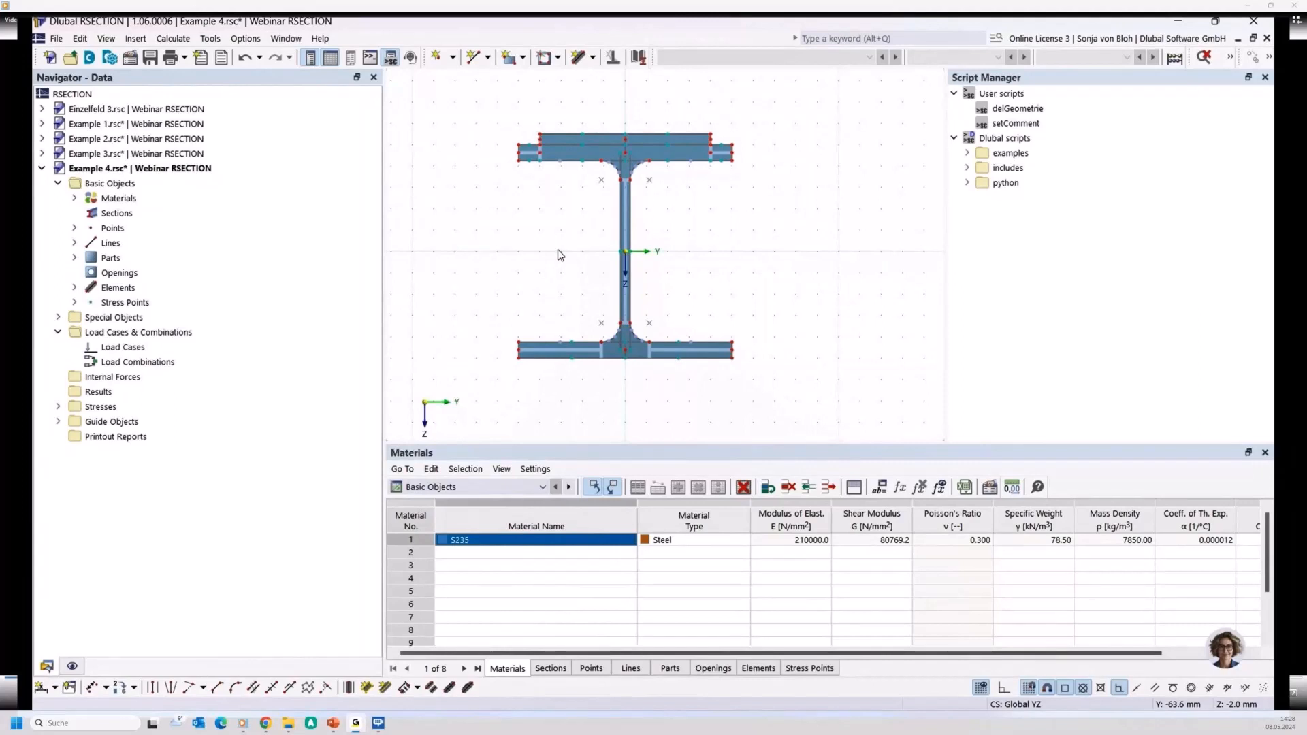
{"action": "scroll", "coordinate": [559, 255], "scroll_direction": "up", "scroll_amount": 3}
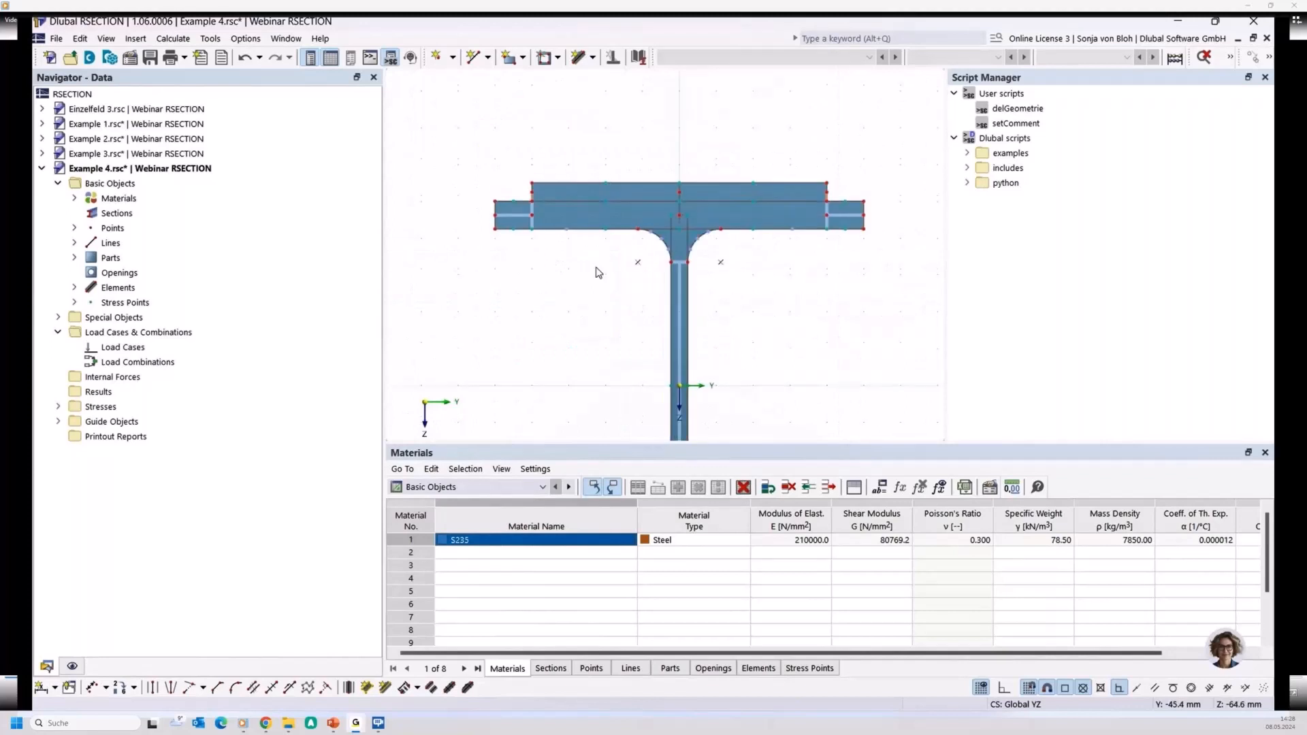
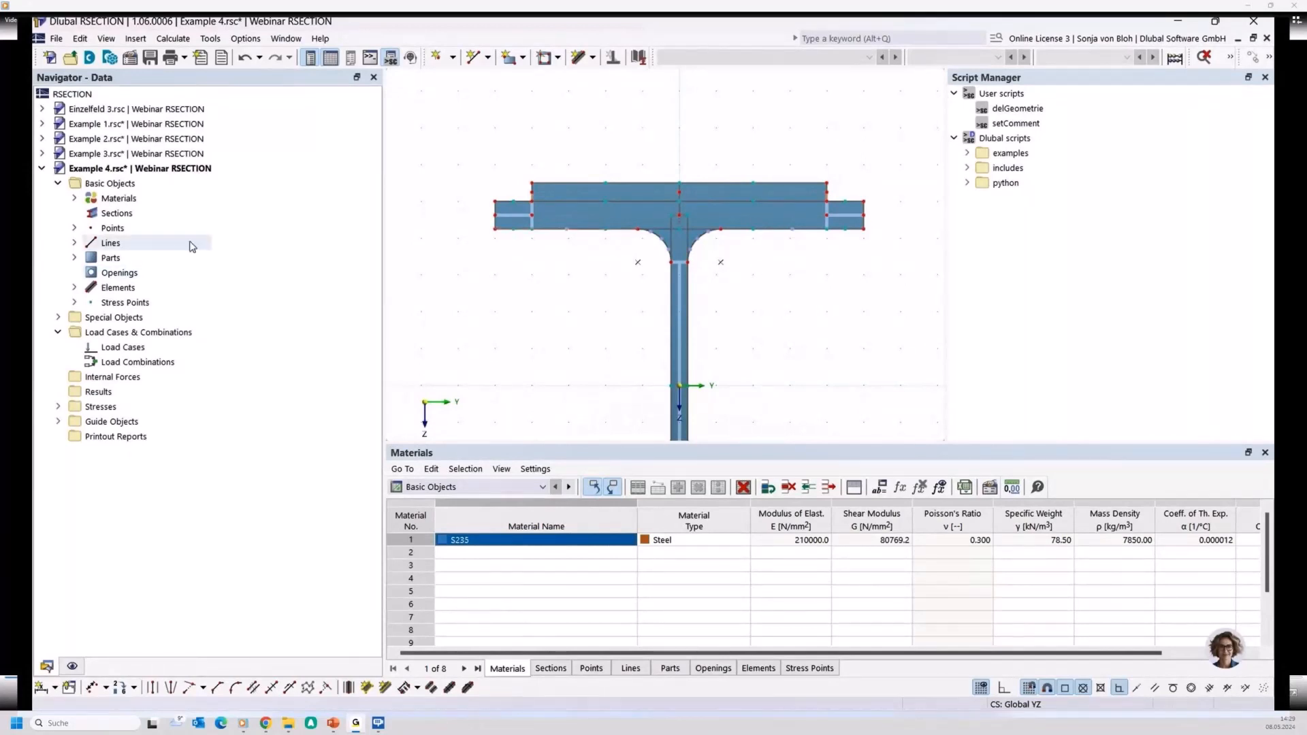
{"action": "right_click", "coordinate": [426, 234]}
{"action": "mouse_move", "coordinate": [468, 353]}
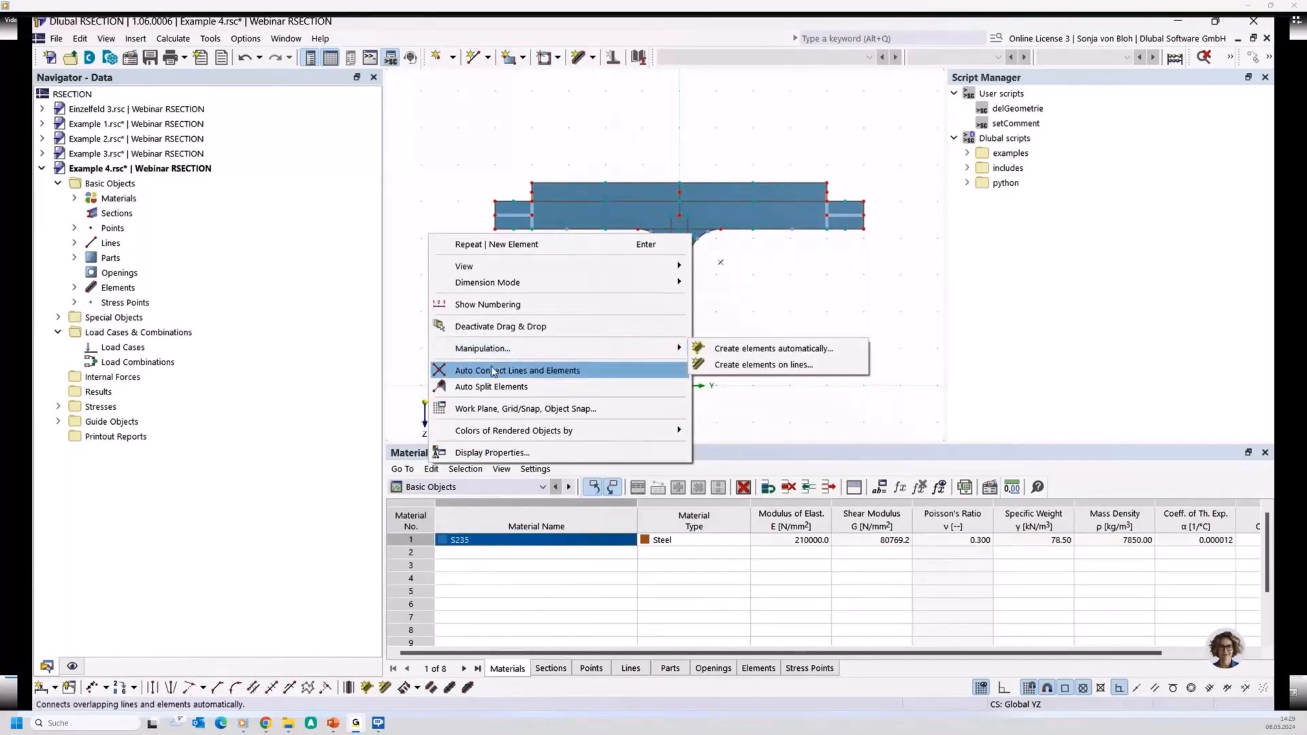
{"action": "left_click", "coordinate": [464, 370]}
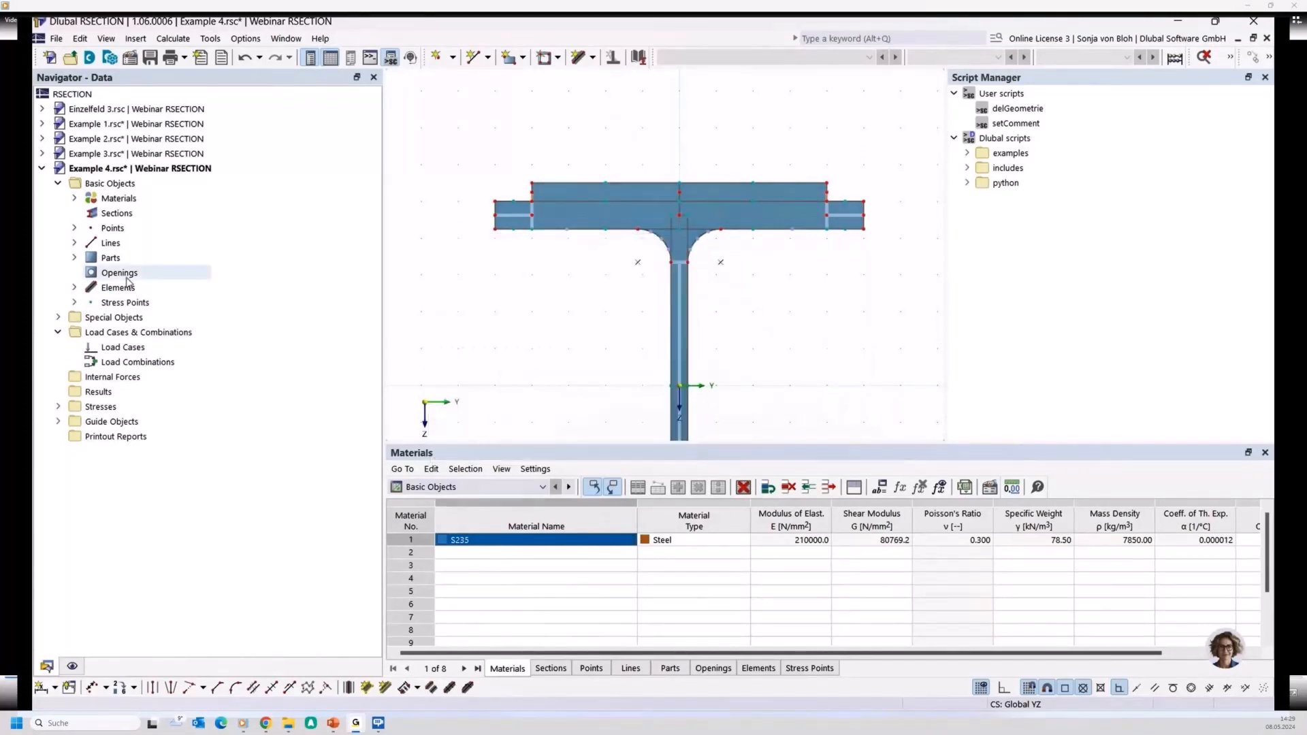
Step: Highlight the two parts in turn to check which boundary lines belong to the flat bar and the HEB
{"action": "left_click", "coordinate": [74, 257]}
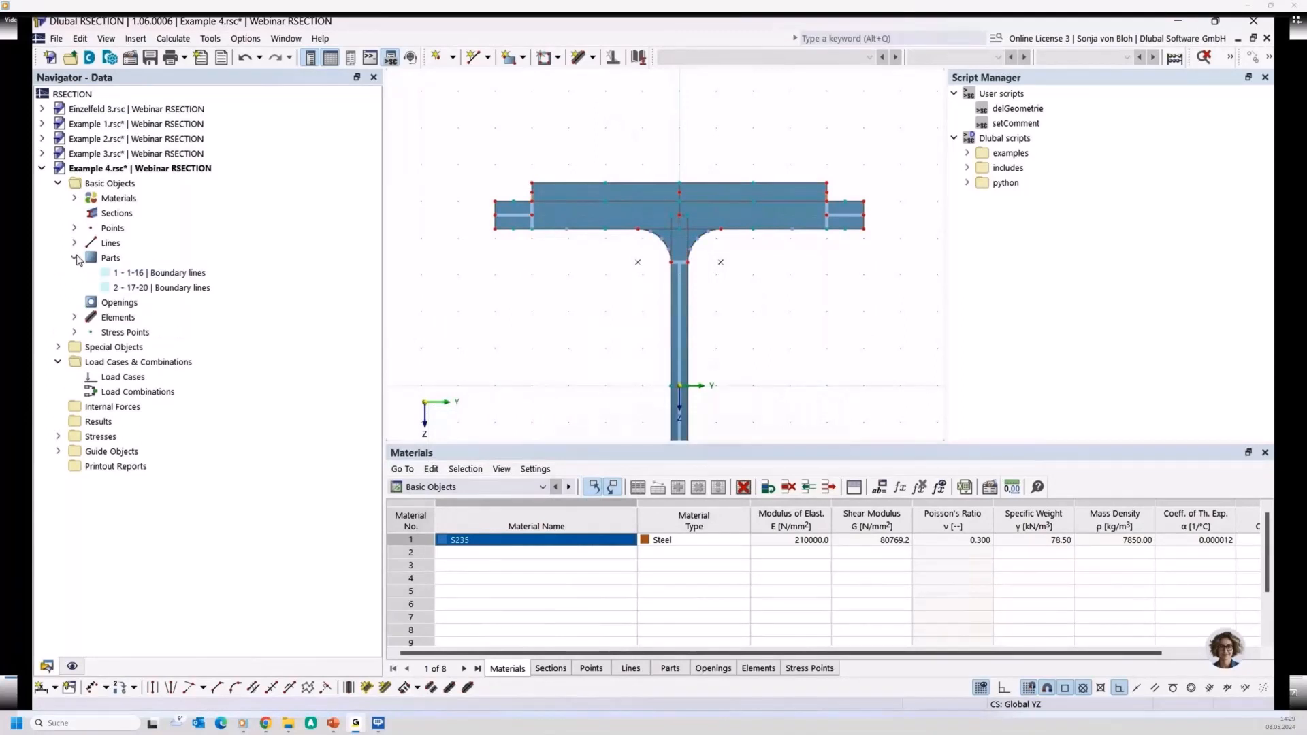
{"action": "left_click", "coordinate": [123, 288]}
{"action": "left_click", "coordinate": [123, 275]}
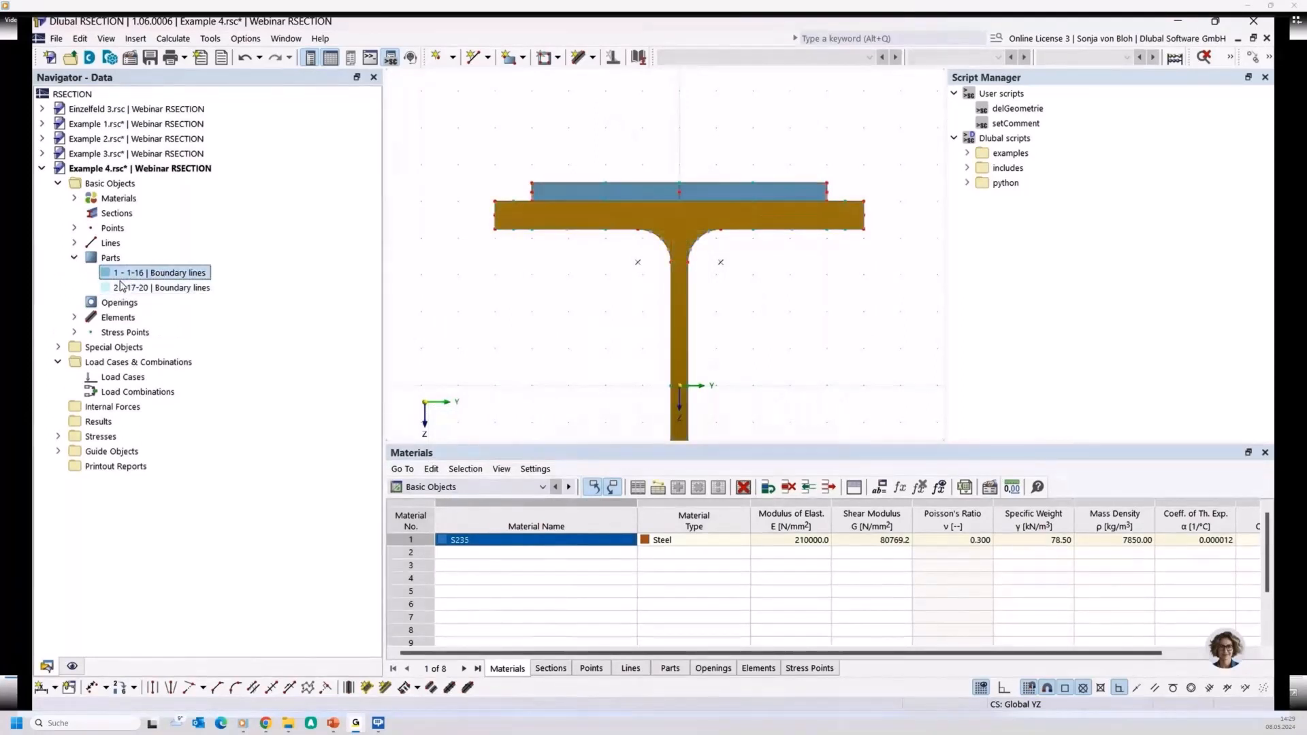
{"action": "left_click", "coordinate": [446, 320]}
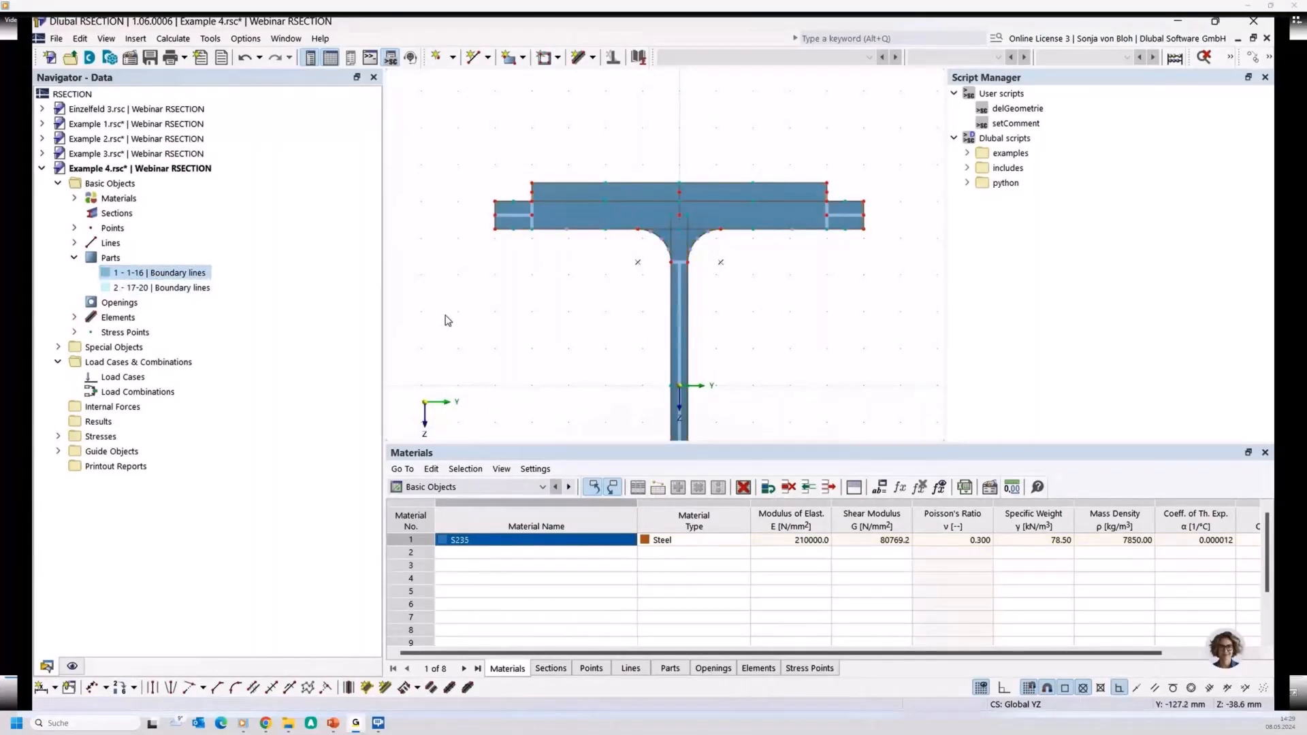
Step: Move the flat bar together with its own elements 1 mm away from the upper flange, using a Z displacement of -1 mm
{"action": "middle_click_drag", "start_coordinate": [517, 317], "coordinate": [513, 356]}
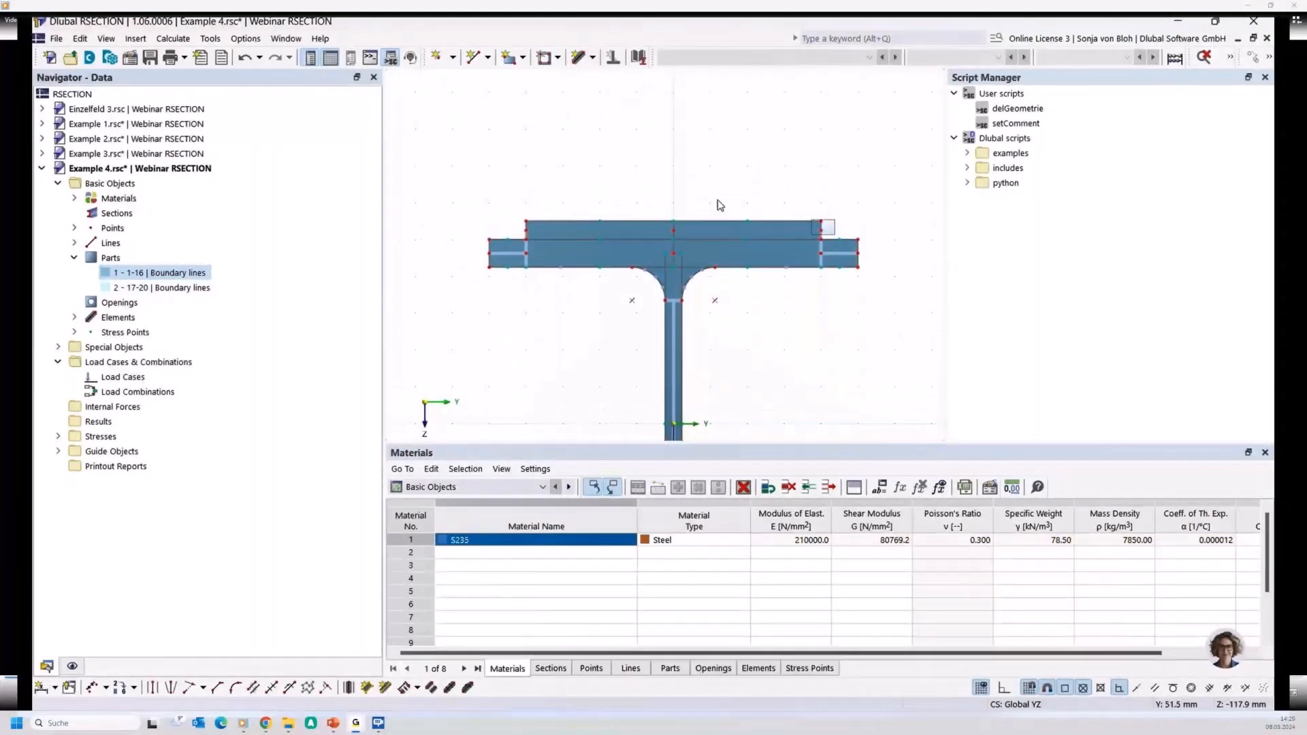
{"action": "left_click", "coordinate": [646, 229]}
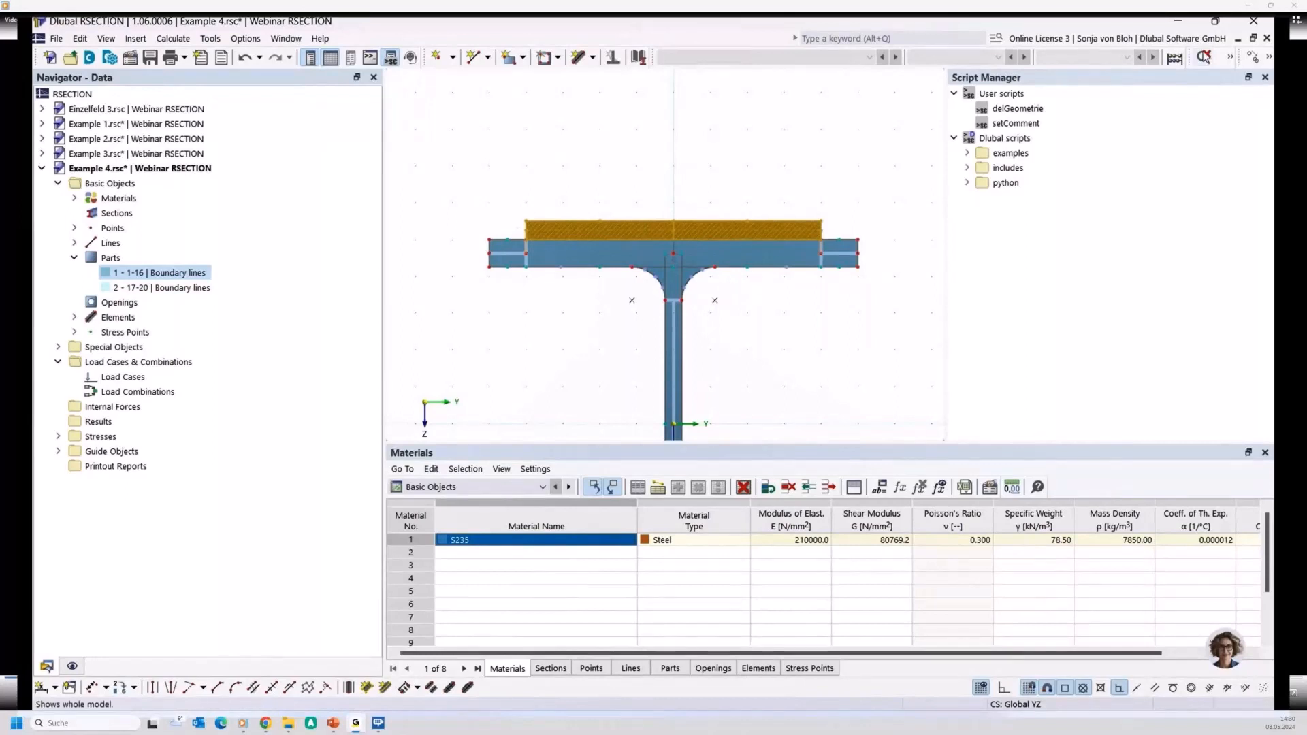
{"action": "left_click", "coordinate": [1254, 61]}
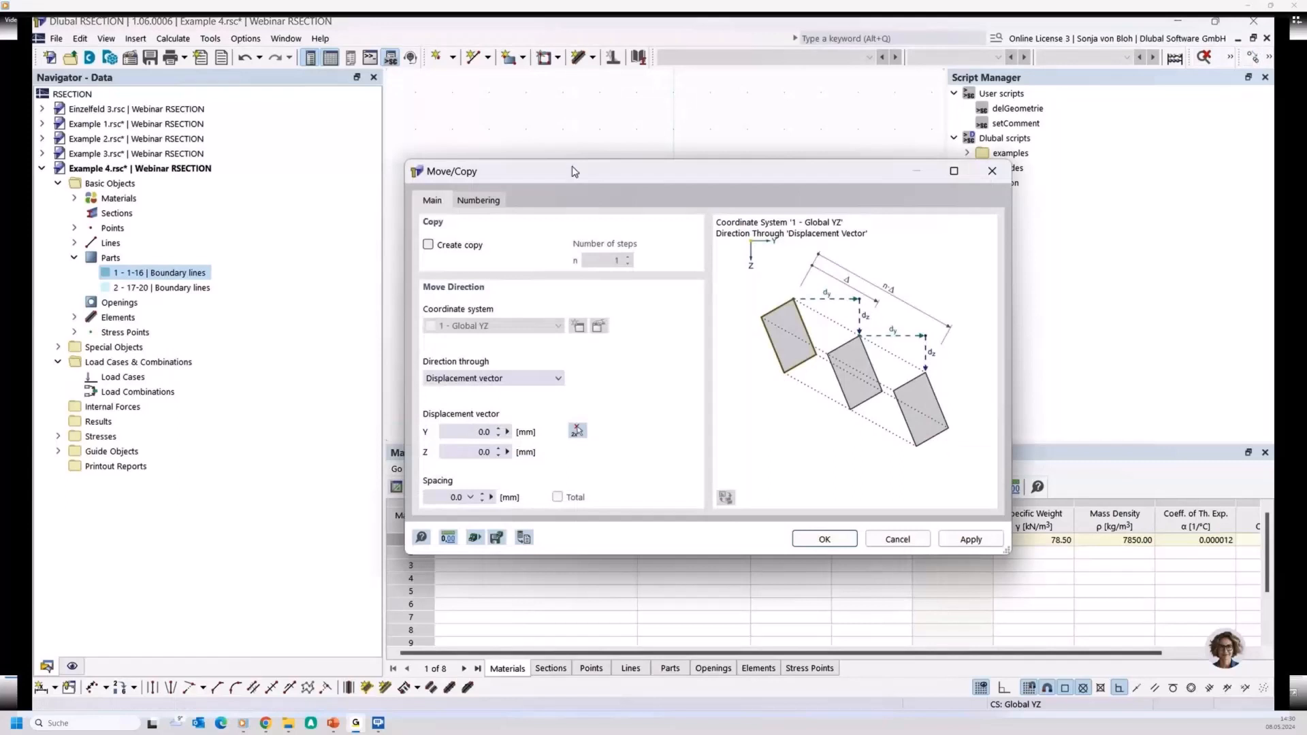
{"action": "left_click_drag", "start_coordinate": [574, 171], "coordinate": [716, 145]}
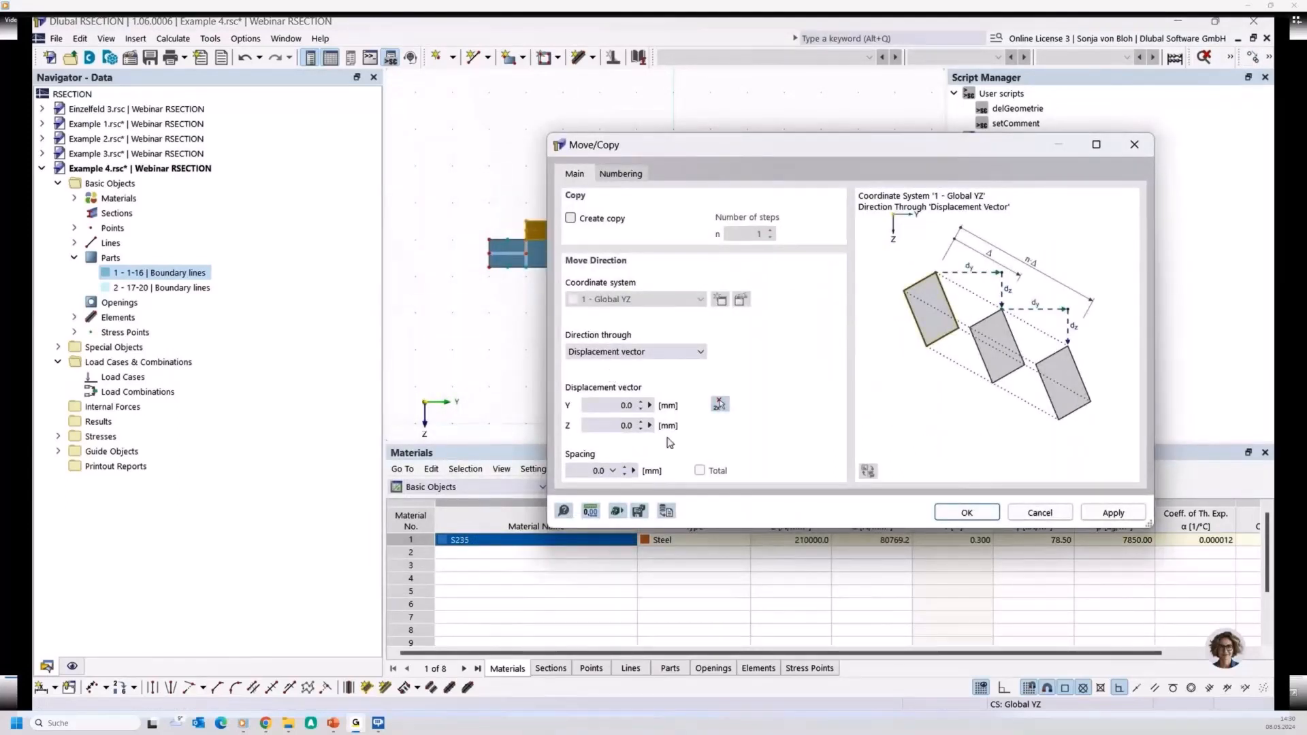
{"action": "left_click", "coordinate": [630, 425]}
{"action": "type", "text": "1"}
{"action": "left_click", "coordinate": [961, 512]}
Step: Examine the joint between the flat bar and the upper flange, especially where the left shear-transfer element meets the flange's centreline element
{"action": "scroll", "coordinate": [476, 327], "scroll_direction": "up", "scroll_amount": 3}
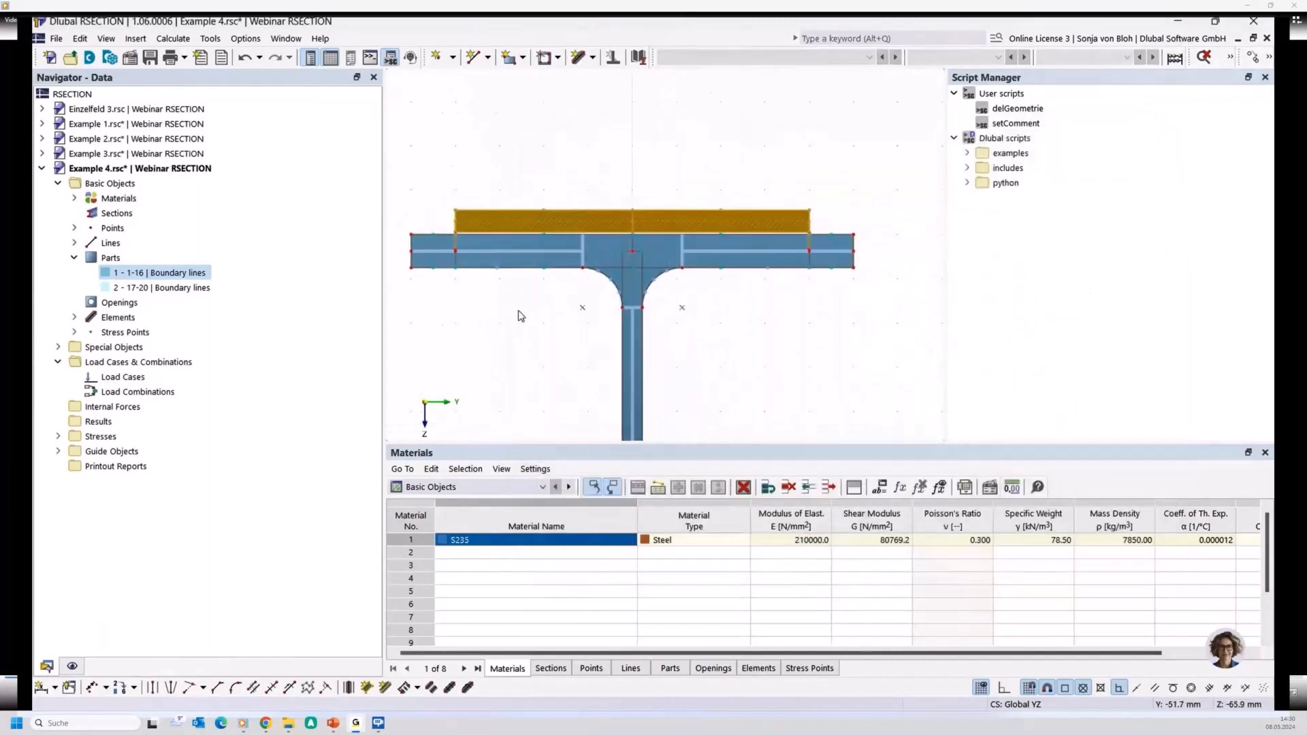
{"action": "scroll", "coordinate": [519, 315], "scroll_direction": "down", "scroll_amount": 1}
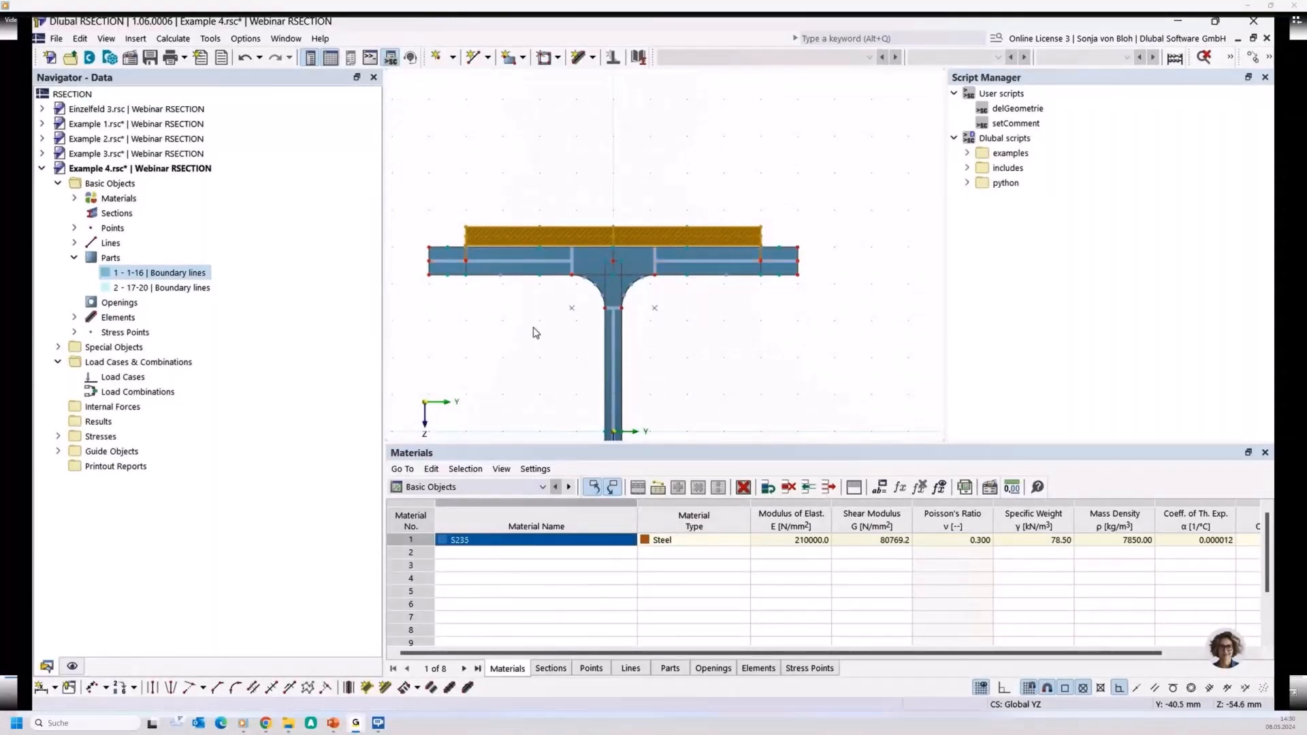
{"action": "scroll", "coordinate": [495, 300], "scroll_direction": "up", "scroll_amount": 2}
{"action": "middle_click_drag", "start_coordinate": [484, 311], "coordinate": [560, 327]}
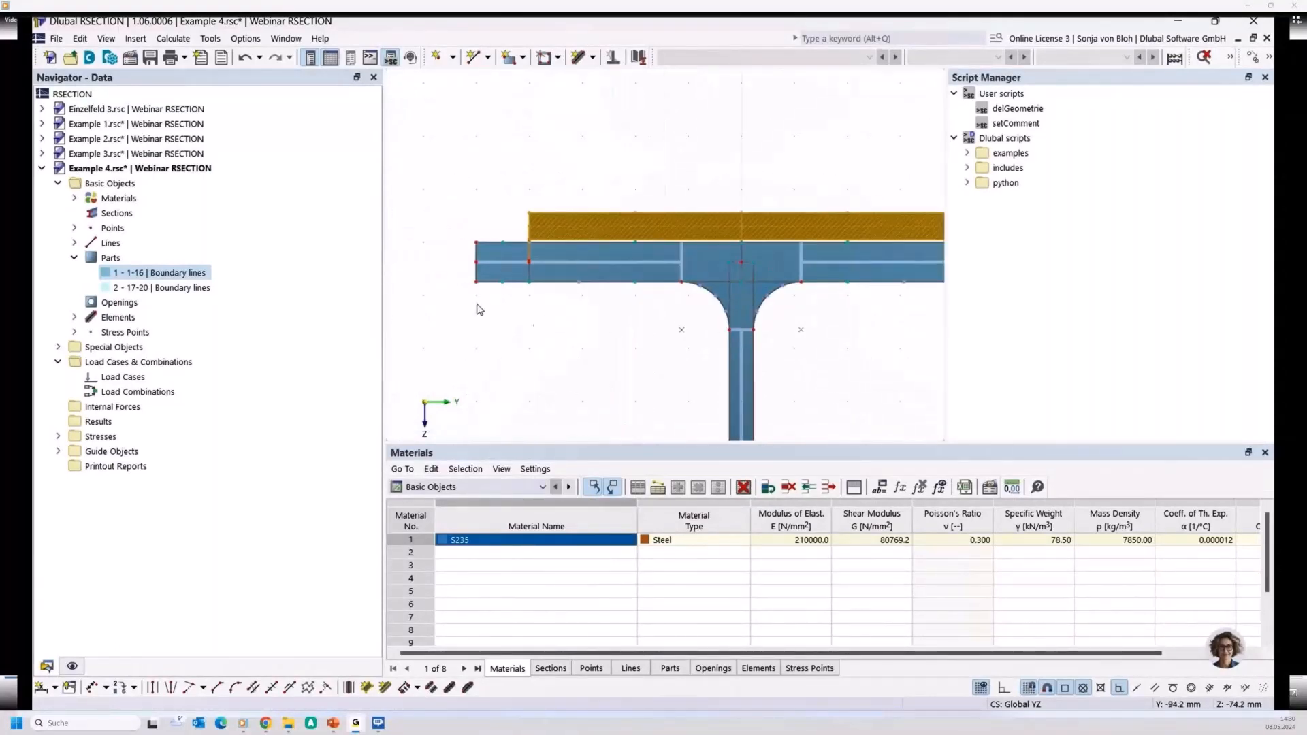
{"action": "scroll", "coordinate": [477, 306], "scroll_direction": "down", "scroll_amount": 2}
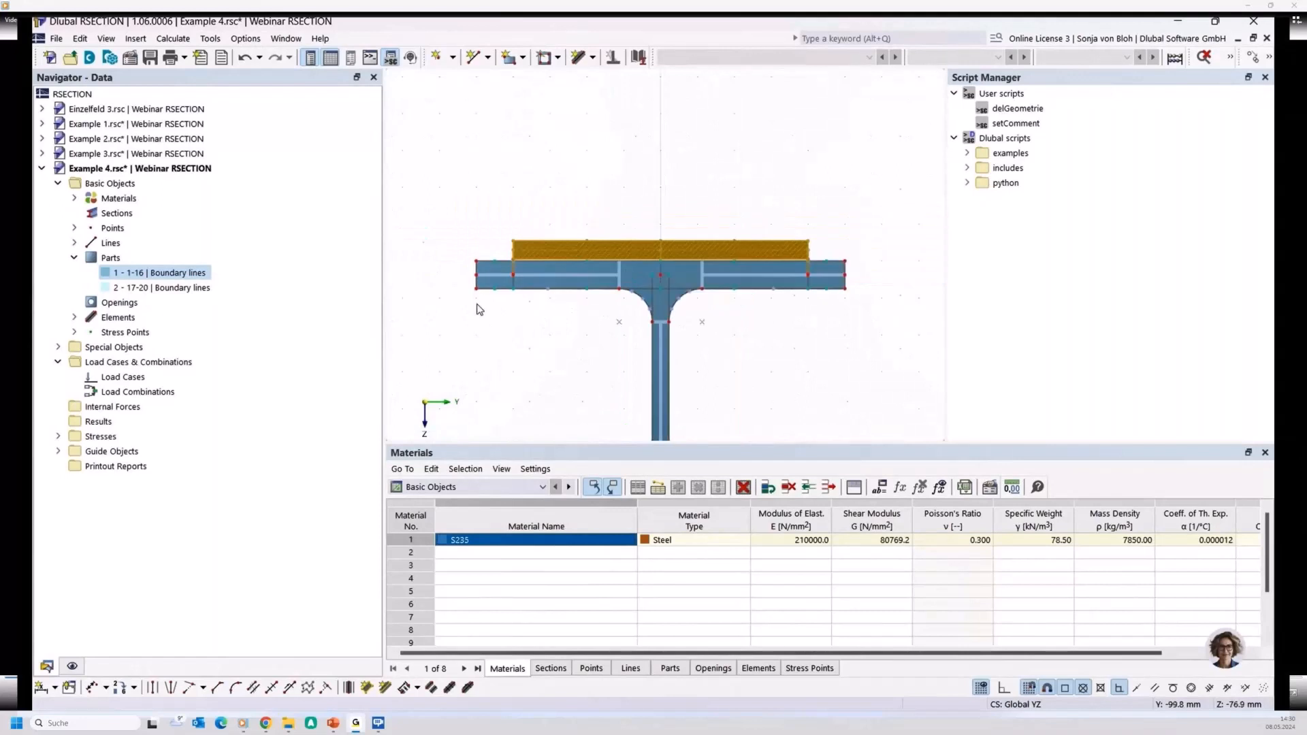
{"action": "left_click", "coordinate": [545, 353]}
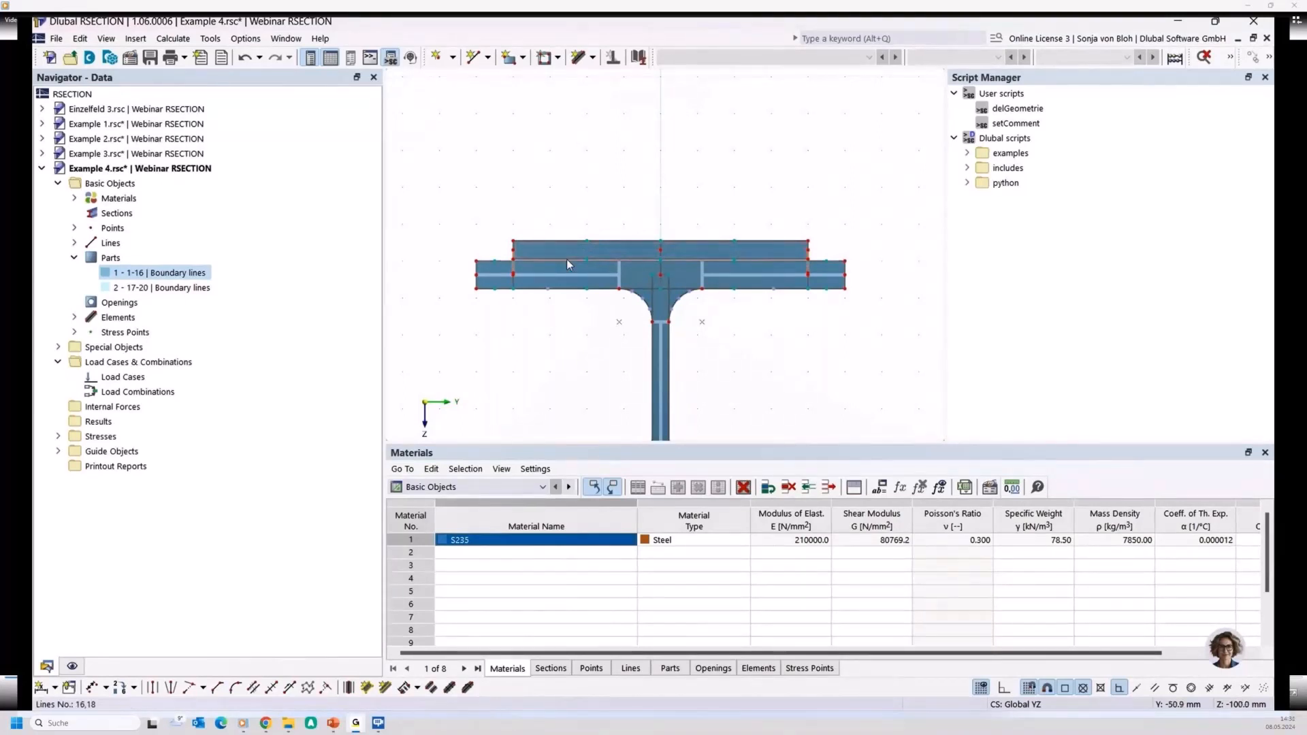
{"action": "scroll", "coordinate": [567, 260], "scroll_direction": "up", "scroll_amount": 1}
{"action": "scroll", "coordinate": [557, 270], "scroll_direction": "up", "scroll_amount": 1}
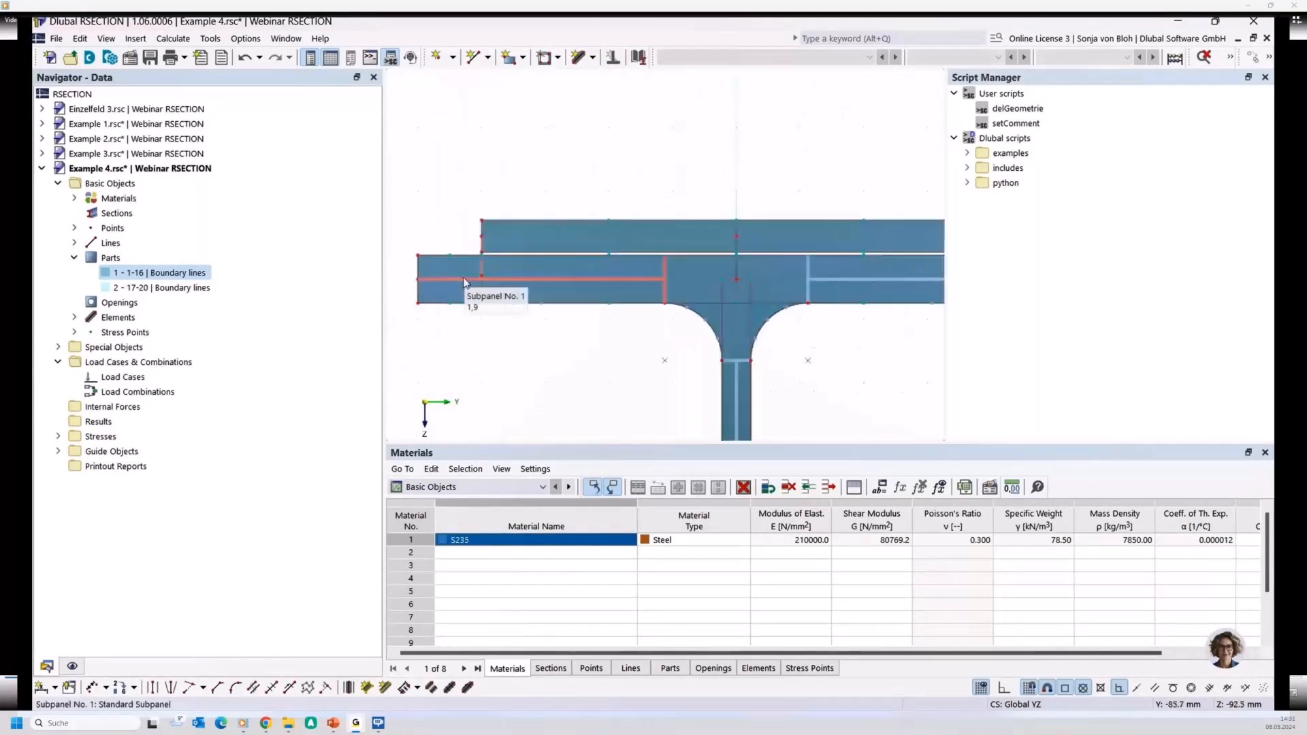
{"action": "scroll", "coordinate": [465, 282], "scroll_direction": "up", "scroll_amount": 1}
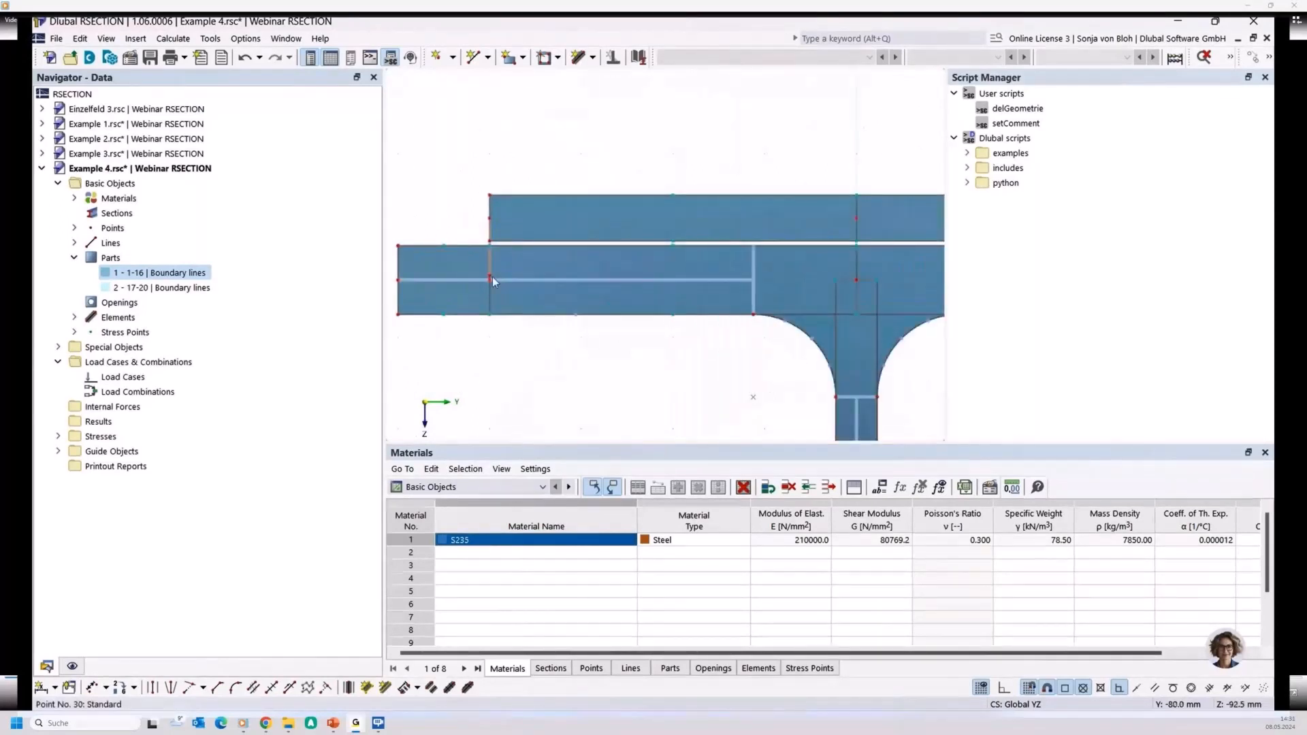
{"action": "scroll", "coordinate": [501, 239], "scroll_direction": "up", "scroll_amount": 2}
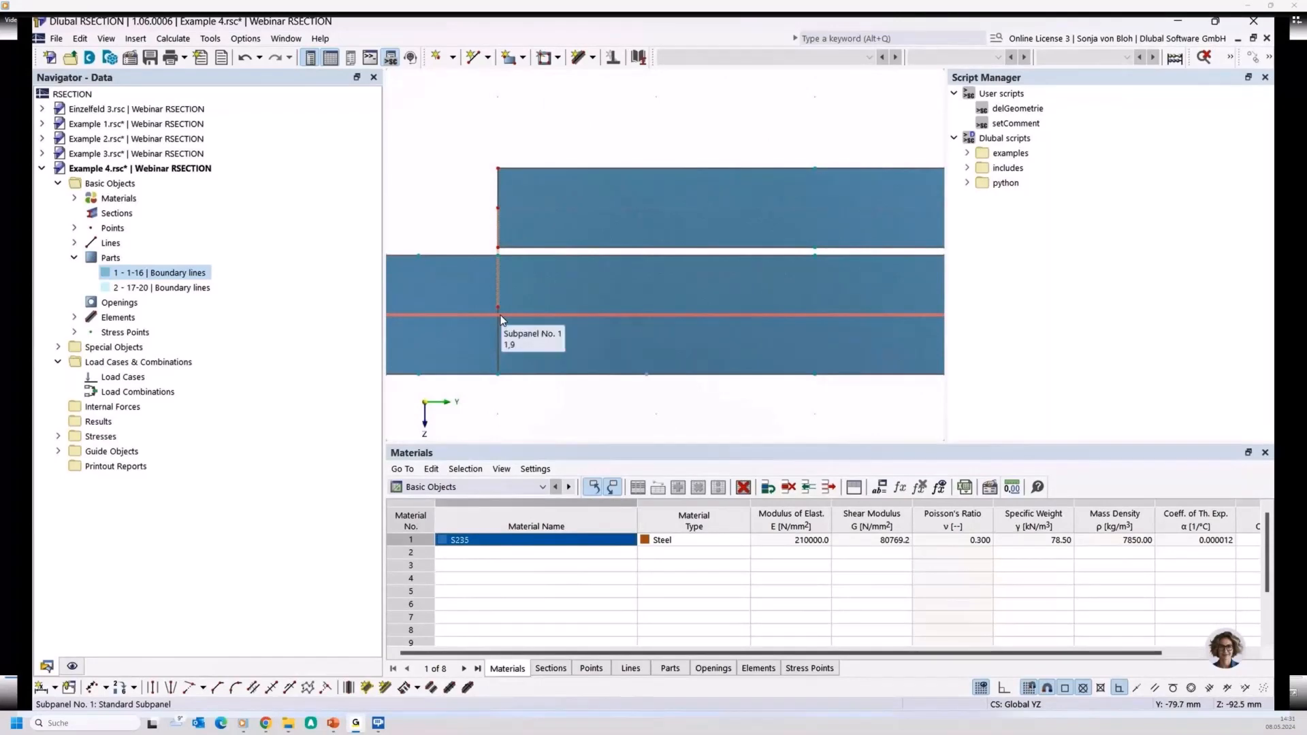
{"action": "scroll", "coordinate": [507, 327], "scroll_direction": "down", "scroll_amount": 2}
{"action": "scroll", "coordinate": [505, 299], "scroll_direction": "up", "scroll_amount": 2}
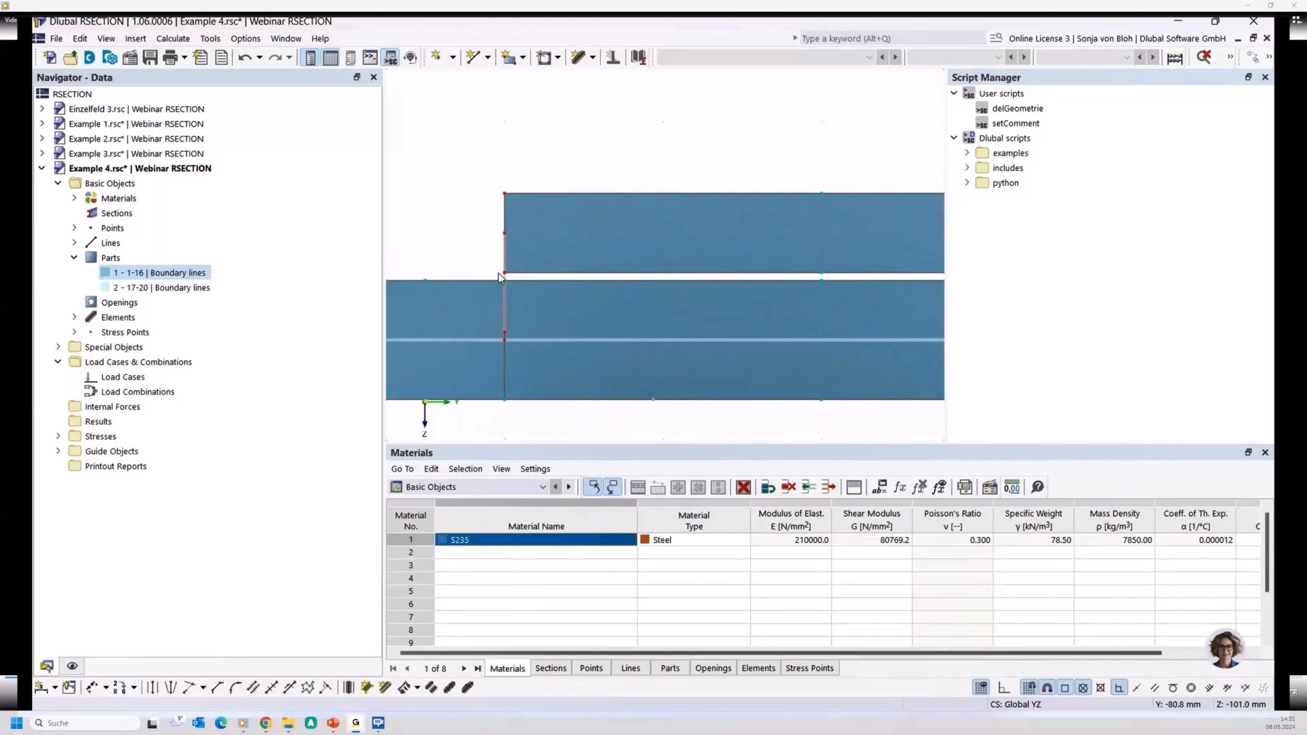
{"action": "scroll", "coordinate": [542, 276], "scroll_direction": "down", "scroll_amount": 1}
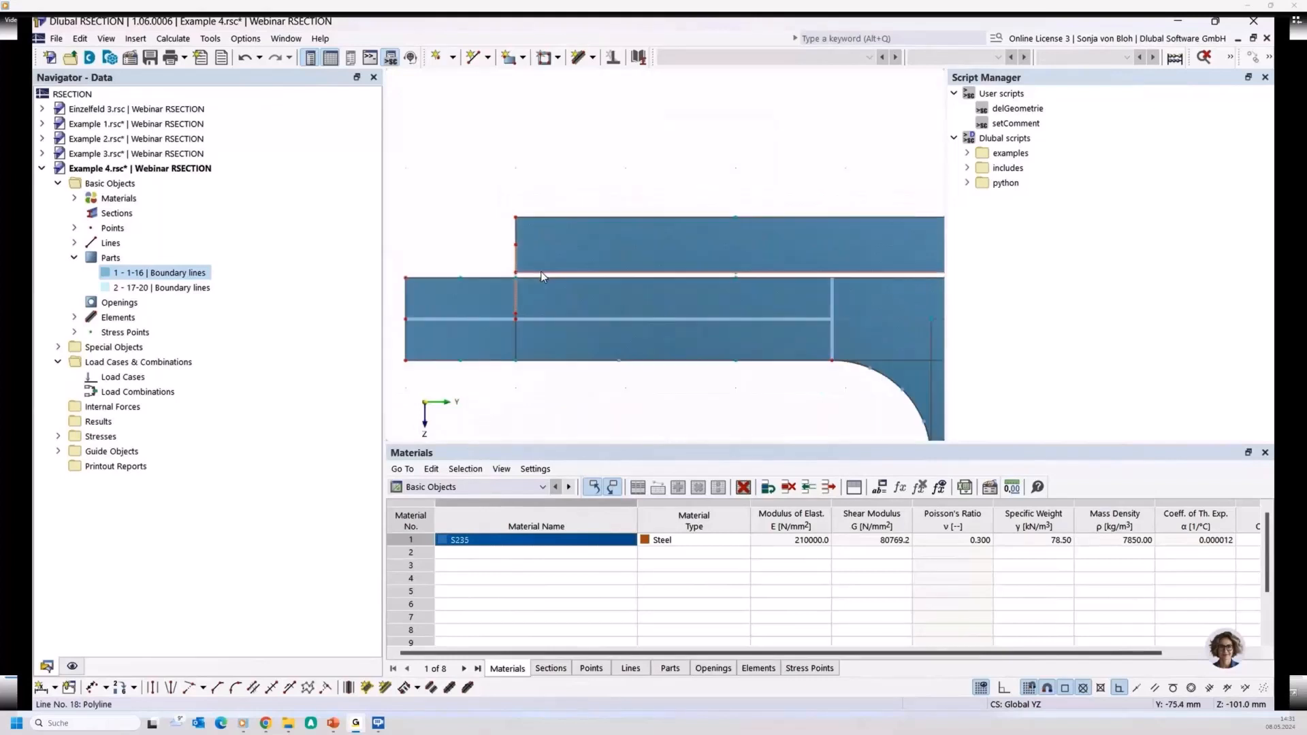
Step: Delete the two zero-thickness shear-transfer elements, numbers 8 and 10, between the flat bar and the upper flange
{"action": "scroll", "coordinate": [542, 275], "scroll_direction": "down", "scroll_amount": 1}
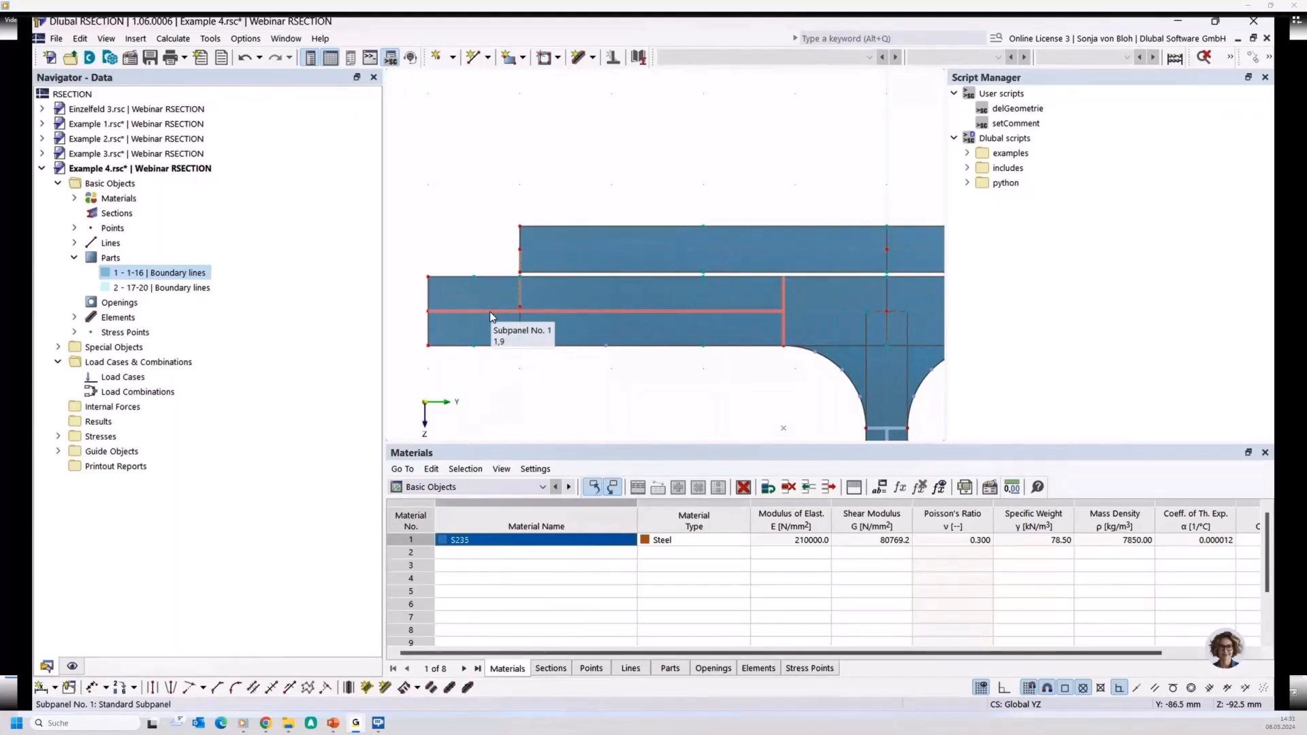
{"action": "scroll", "coordinate": [489, 312], "scroll_direction": "down", "scroll_amount": 3}
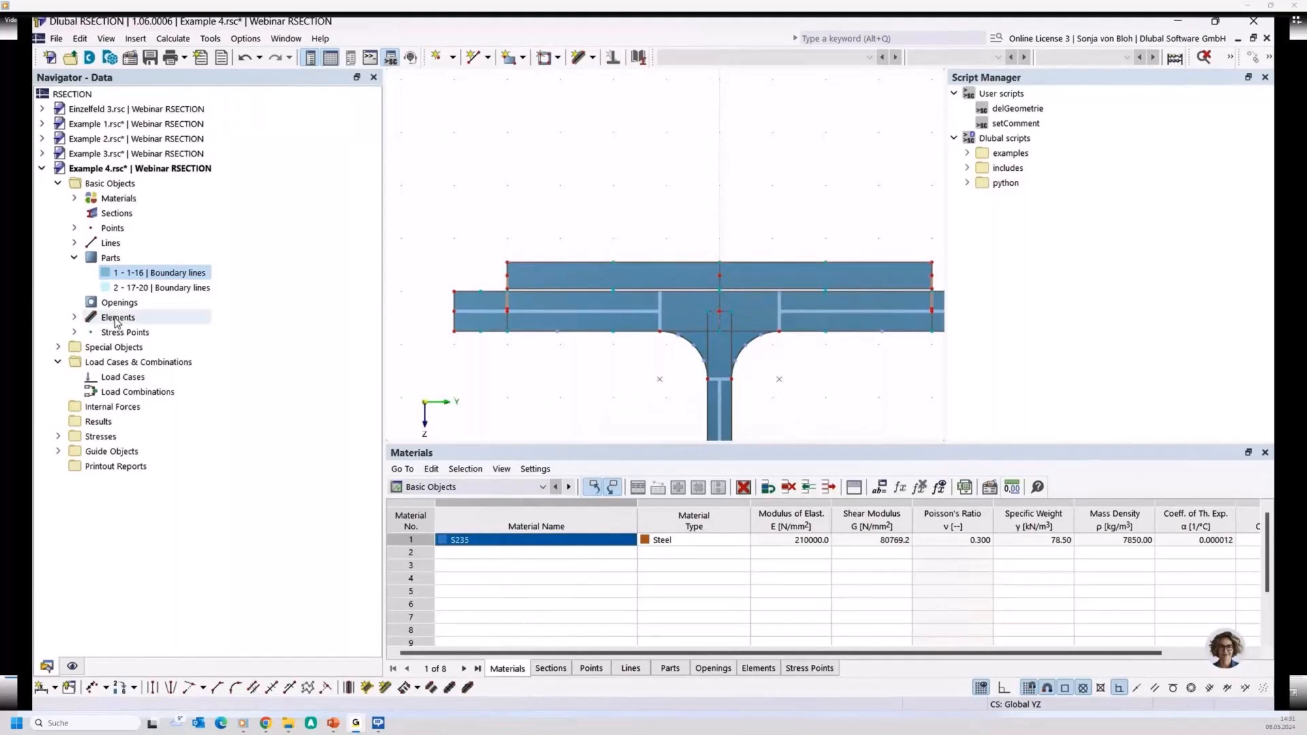
{"action": "left_click", "coordinate": [74, 318]}
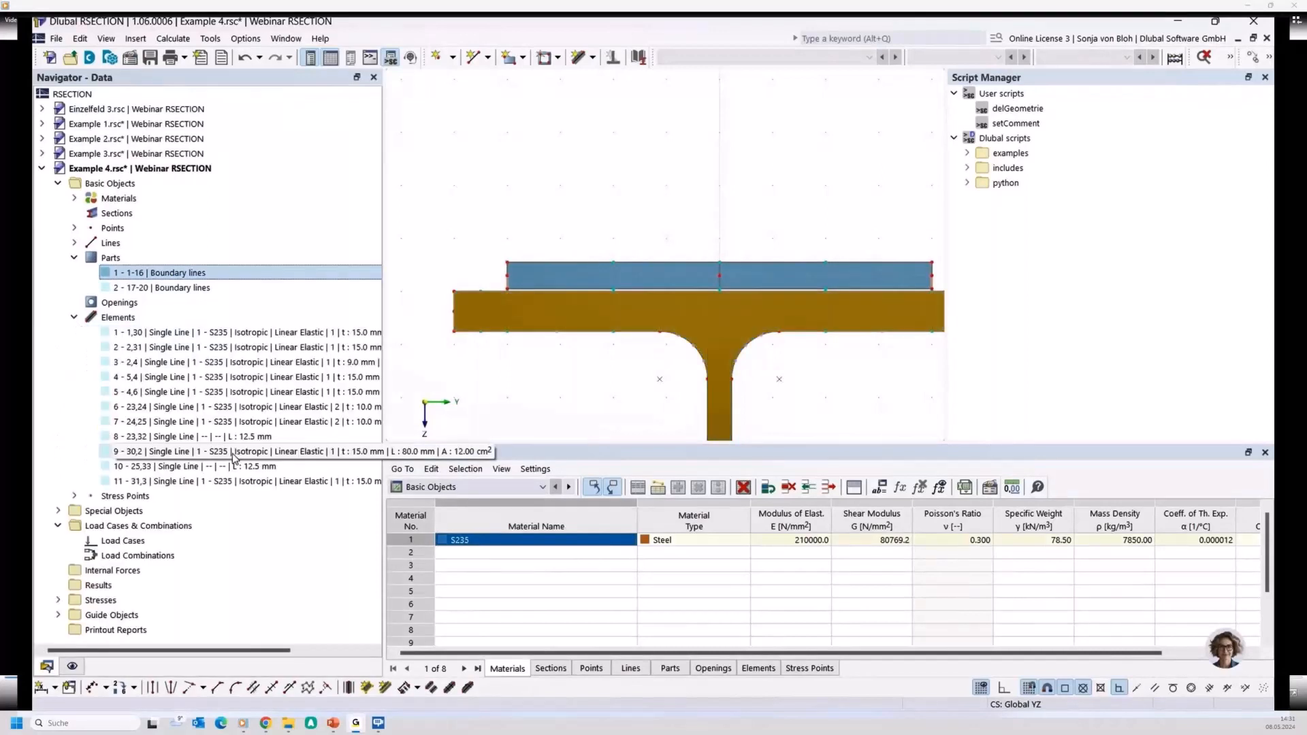
{"action": "left_click", "coordinate": [209, 468]}
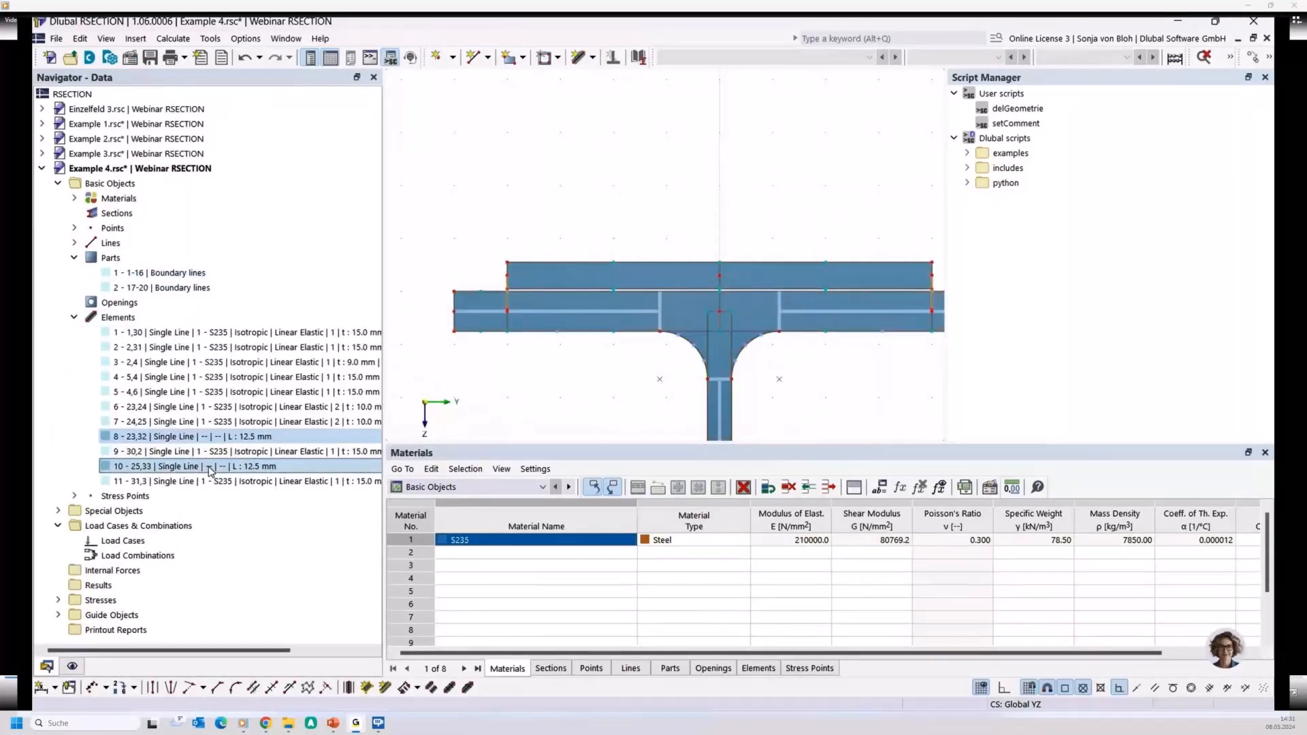
{"action": "right_click", "coordinate": [209, 470]}
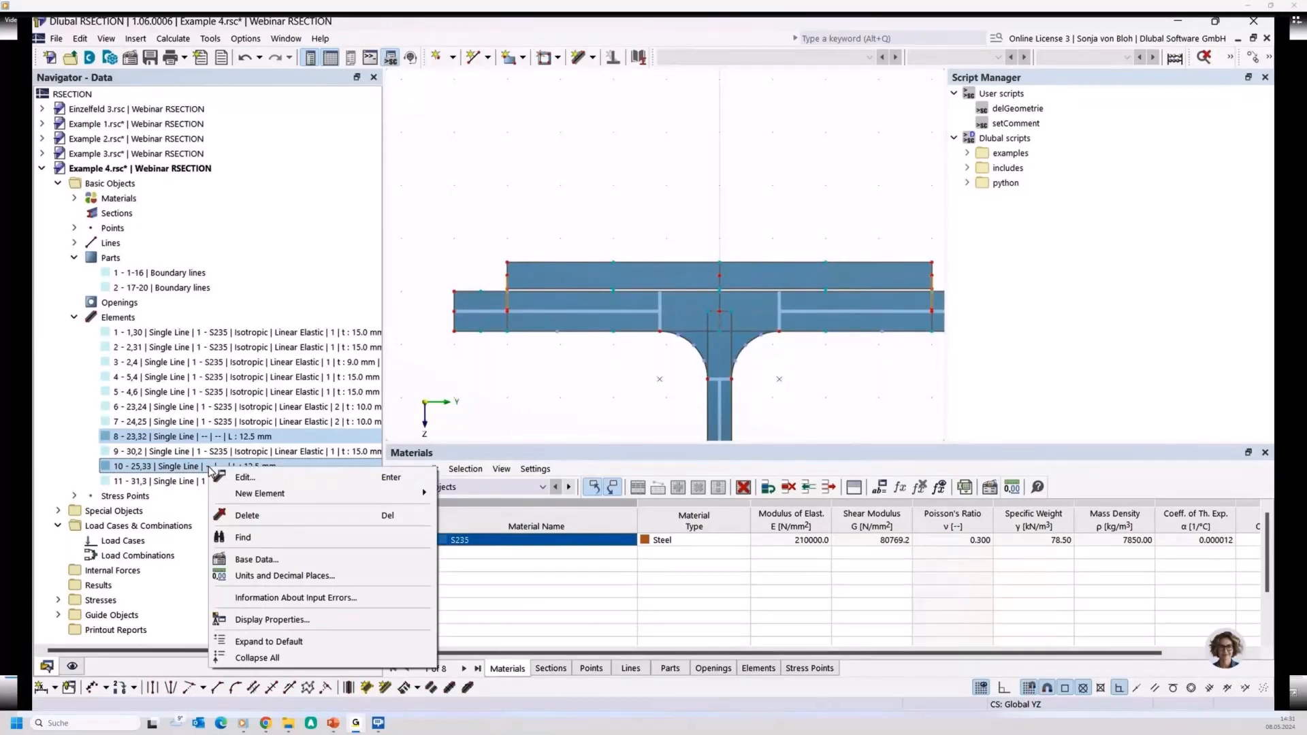
{"action": "left_click", "coordinate": [247, 515]}
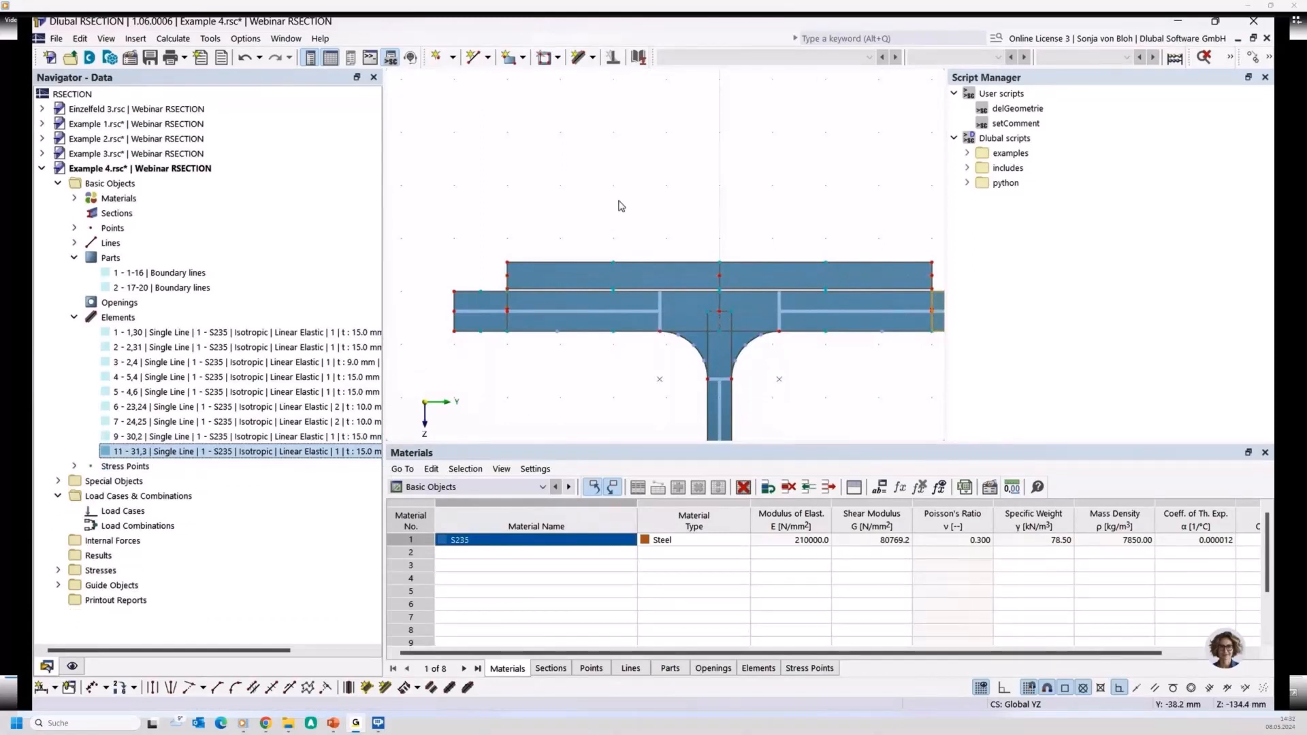
Step: Draw a 5 mm thick element at the flat bar's left end, joining the flange's centreline to the flat bar's centreline
{"action": "left_click", "coordinate": [577, 57]}
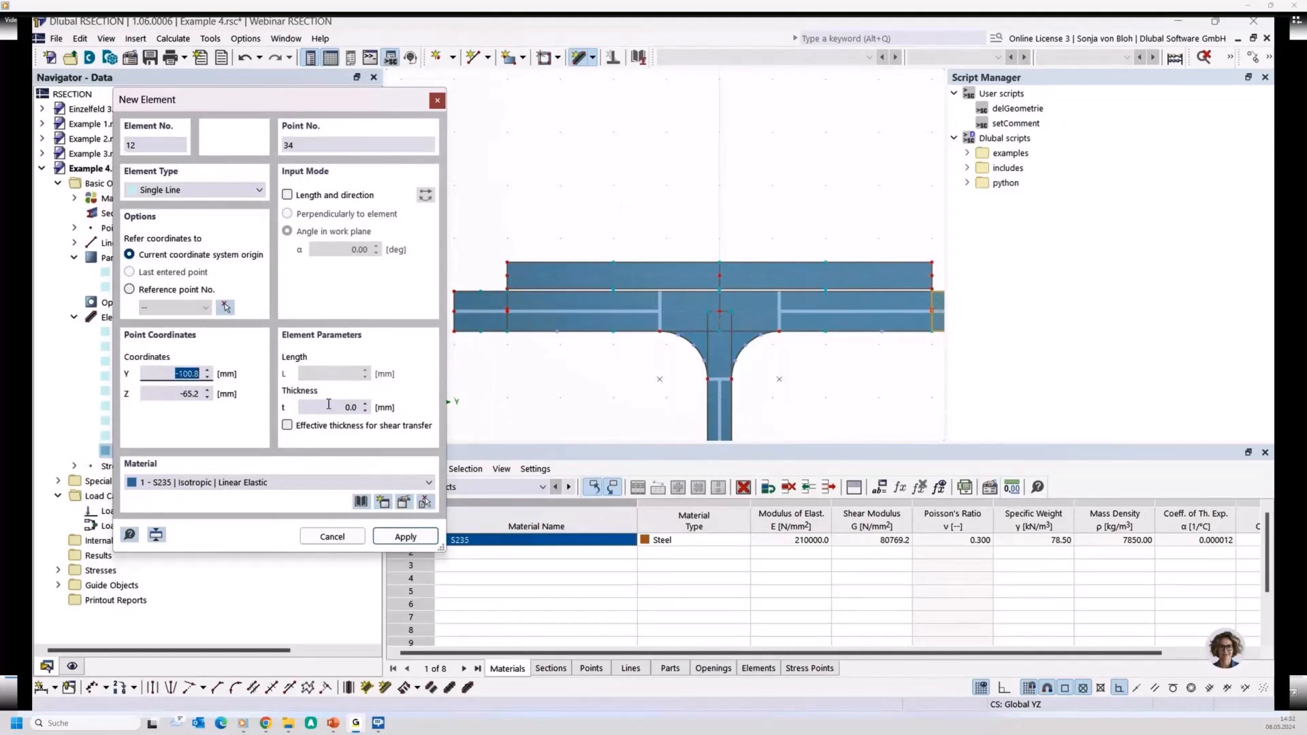
{"action": "left_click_drag", "start_coordinate": [329, 406], "coordinate": [374, 407]}
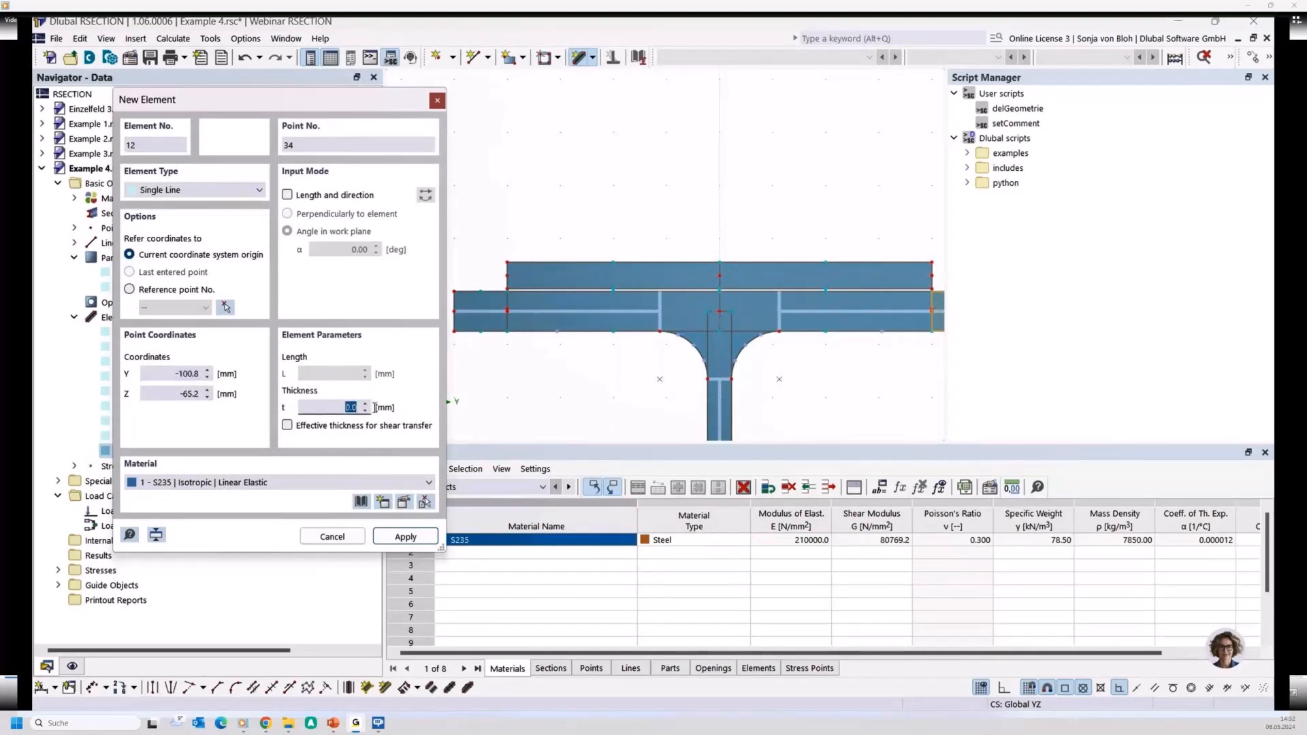
{"action": "type", "text": "5"}
{"action": "scroll", "coordinate": [494, 314], "scroll_direction": "up", "scroll_amount": 5}
{"action": "left_click", "coordinate": [550, 147]}
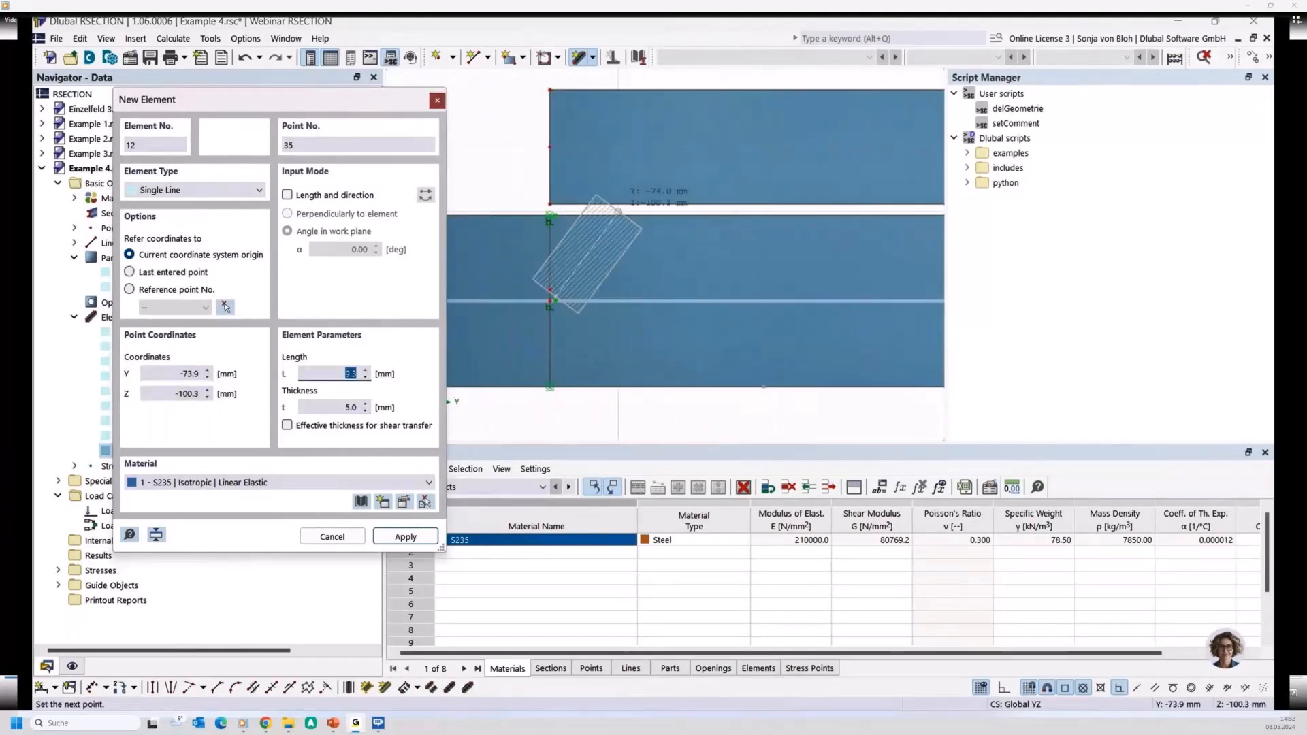
{"action": "left_click", "coordinate": [550, 147]}
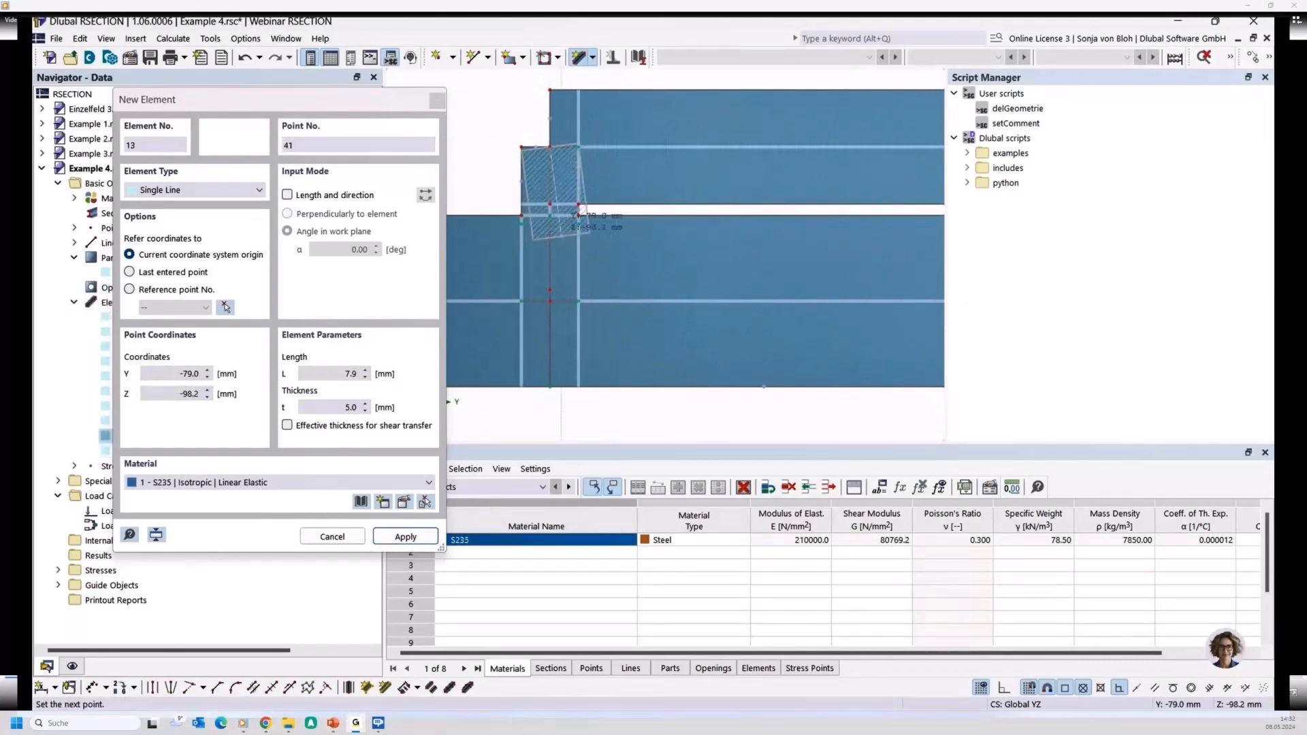
{"action": "right_click", "coordinate": [561, 236]}
Step: Add the matching 5 mm thick connecting element at the flat bar's right end and finish creating elements
{"action": "scroll", "coordinate": [560, 235], "scroll_direction": "down", "scroll_amount": 4}
{"action": "scroll", "coordinate": [869, 286], "scroll_direction": "up", "scroll_amount": 3}
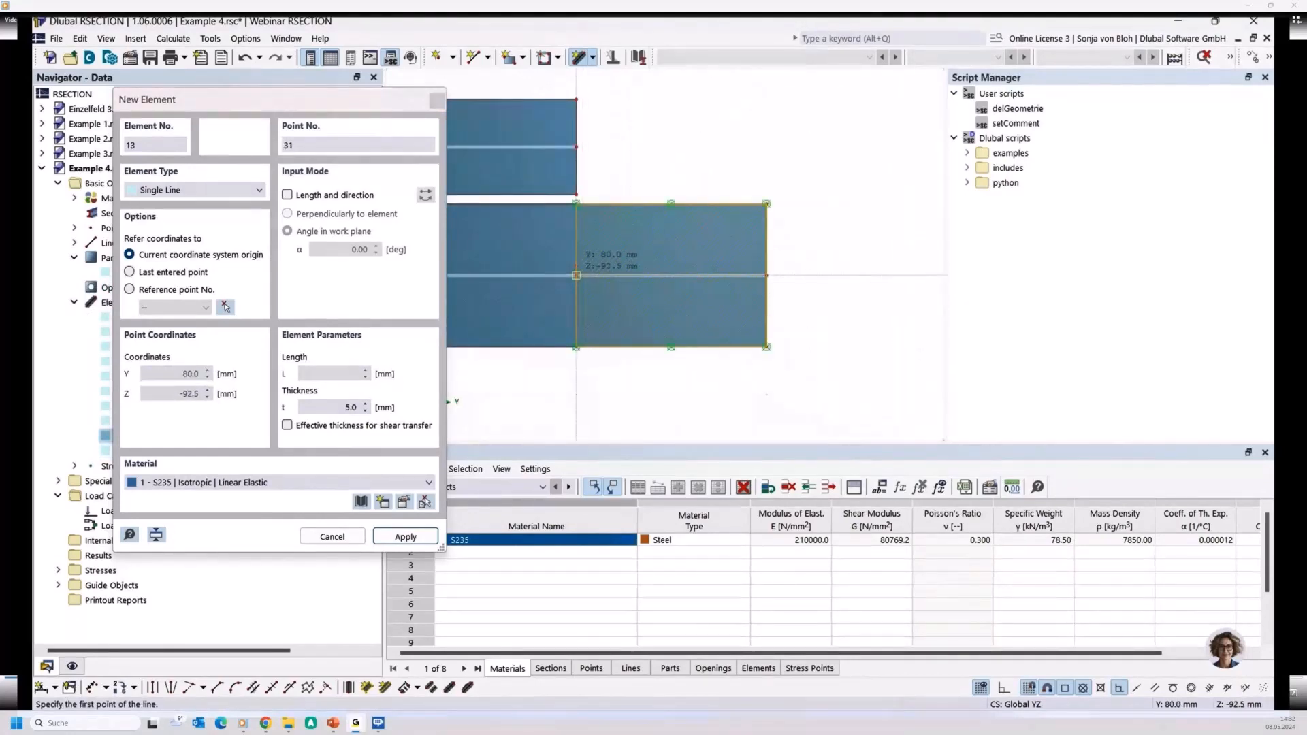
{"action": "left_click", "coordinate": [437, 100]}
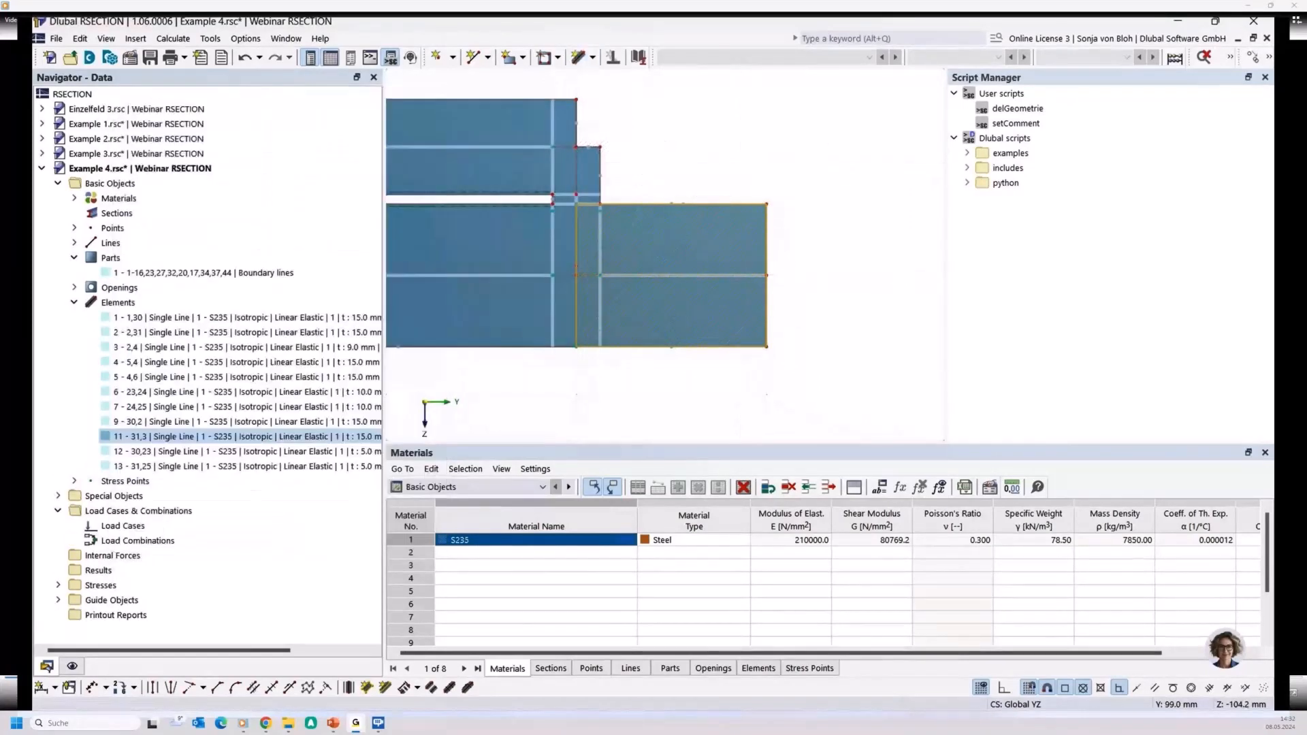
Step: Examine how the new 5 mm connecting elements overlap the flat bar and the upper flange, especially at the left end
{"action": "scroll", "coordinate": [749, 189], "scroll_direction": "down", "scroll_amount": 3}
{"action": "middle_click_drag", "start_coordinate": [733, 275], "coordinate": [842, 293]}
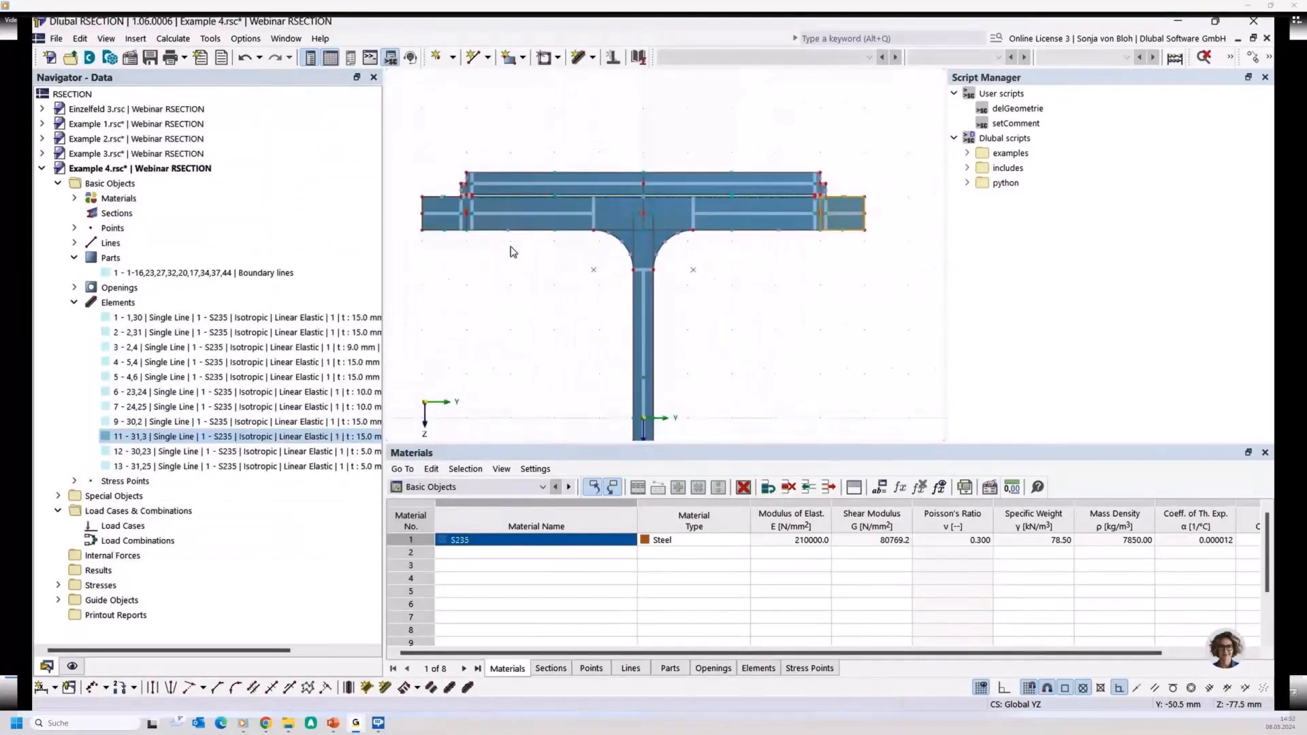
{"action": "scroll", "coordinate": [515, 258], "scroll_direction": "up", "scroll_amount": 2}
{"action": "scroll", "coordinate": [544, 265], "scroll_direction": "down", "scroll_amount": 2}
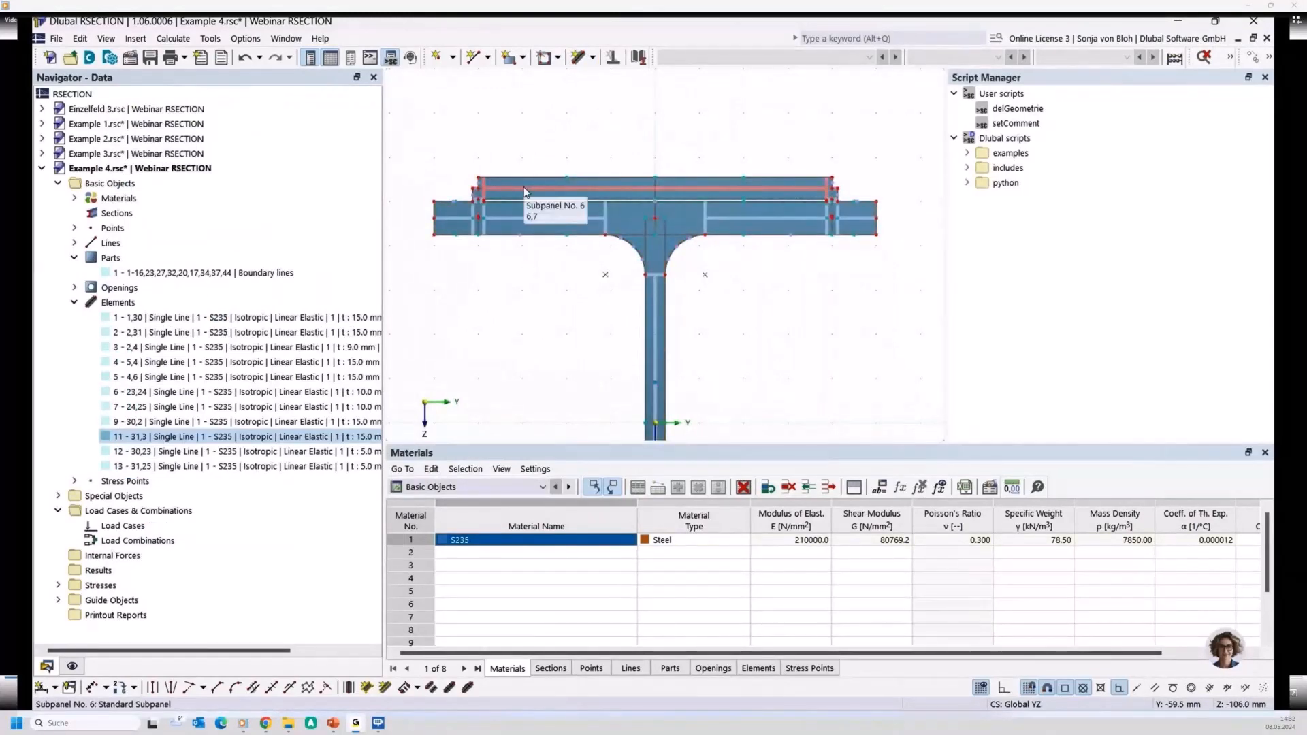
{"action": "scroll", "coordinate": [487, 236], "scroll_direction": "up", "scroll_amount": 2}
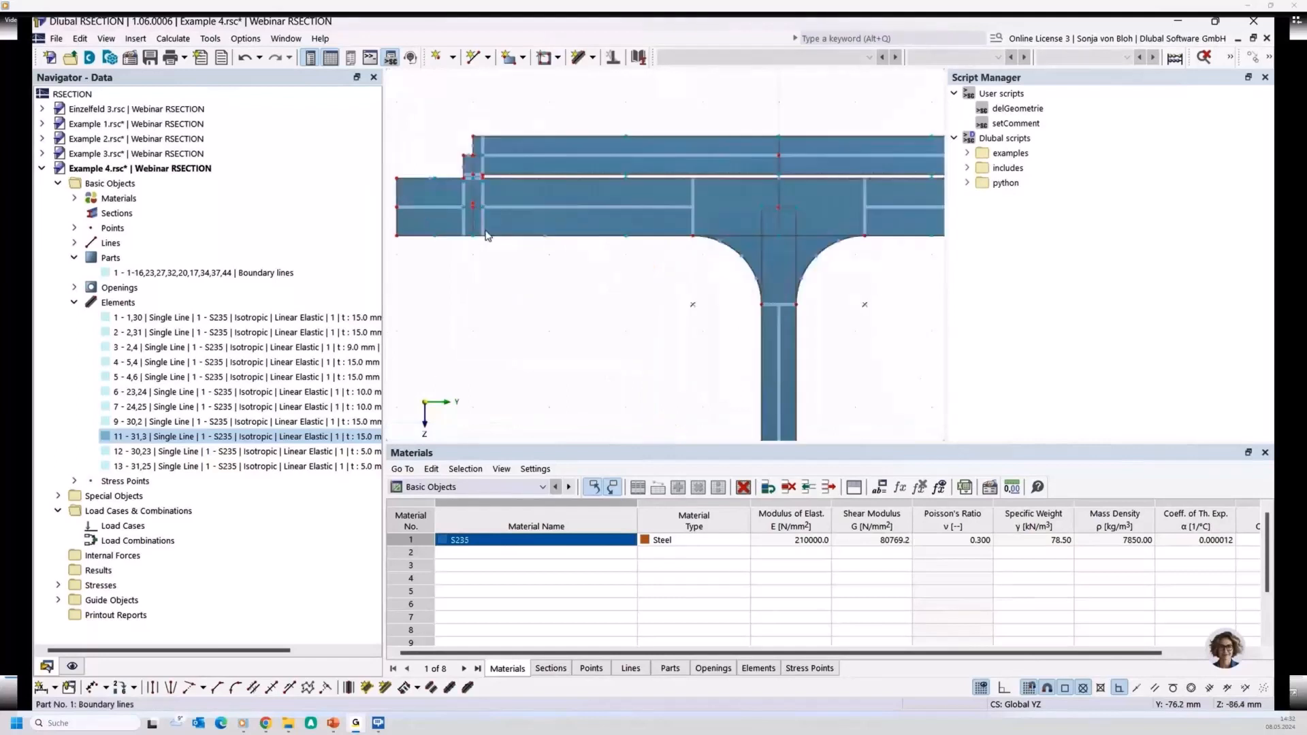
{"action": "scroll", "coordinate": [456, 222], "scroll_direction": "up", "scroll_amount": 1}
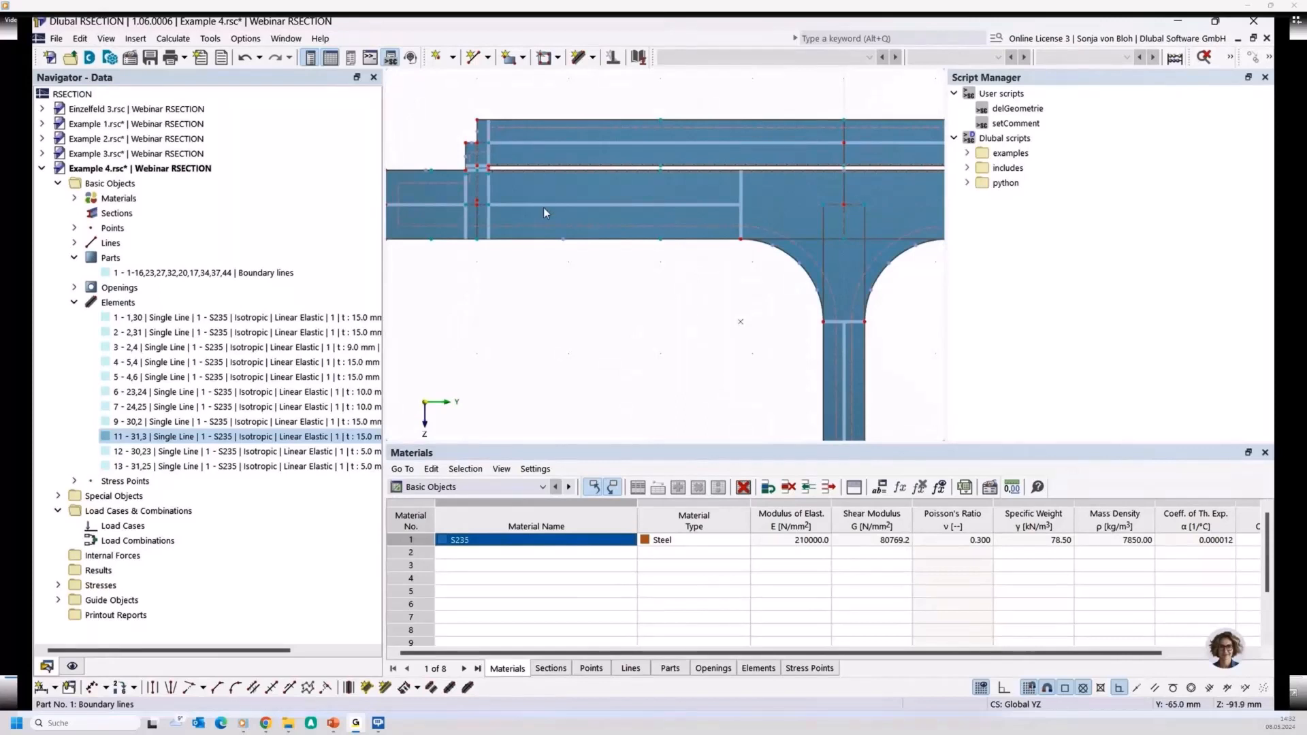
{"action": "scroll", "coordinate": [475, 208], "scroll_direction": "up", "scroll_amount": 1}
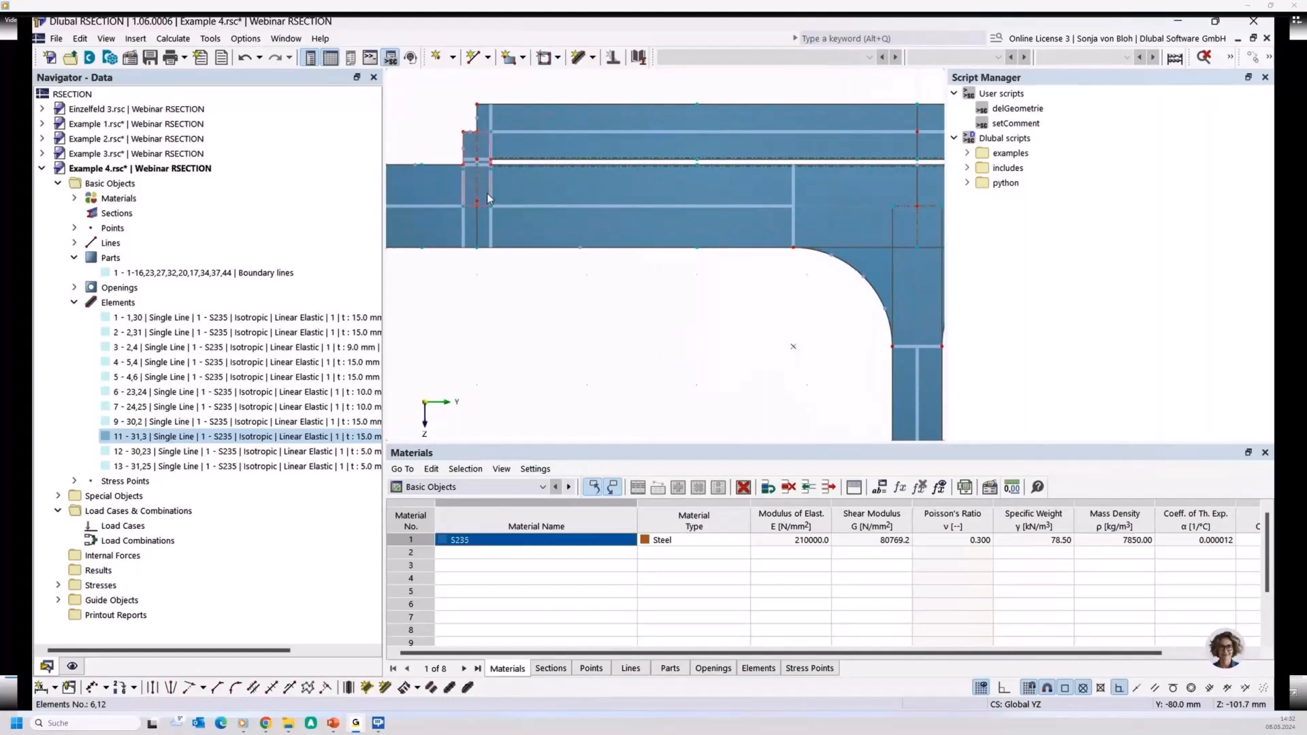
{"action": "scroll", "coordinate": [509, 342], "scroll_direction": "down", "scroll_amount": 3}
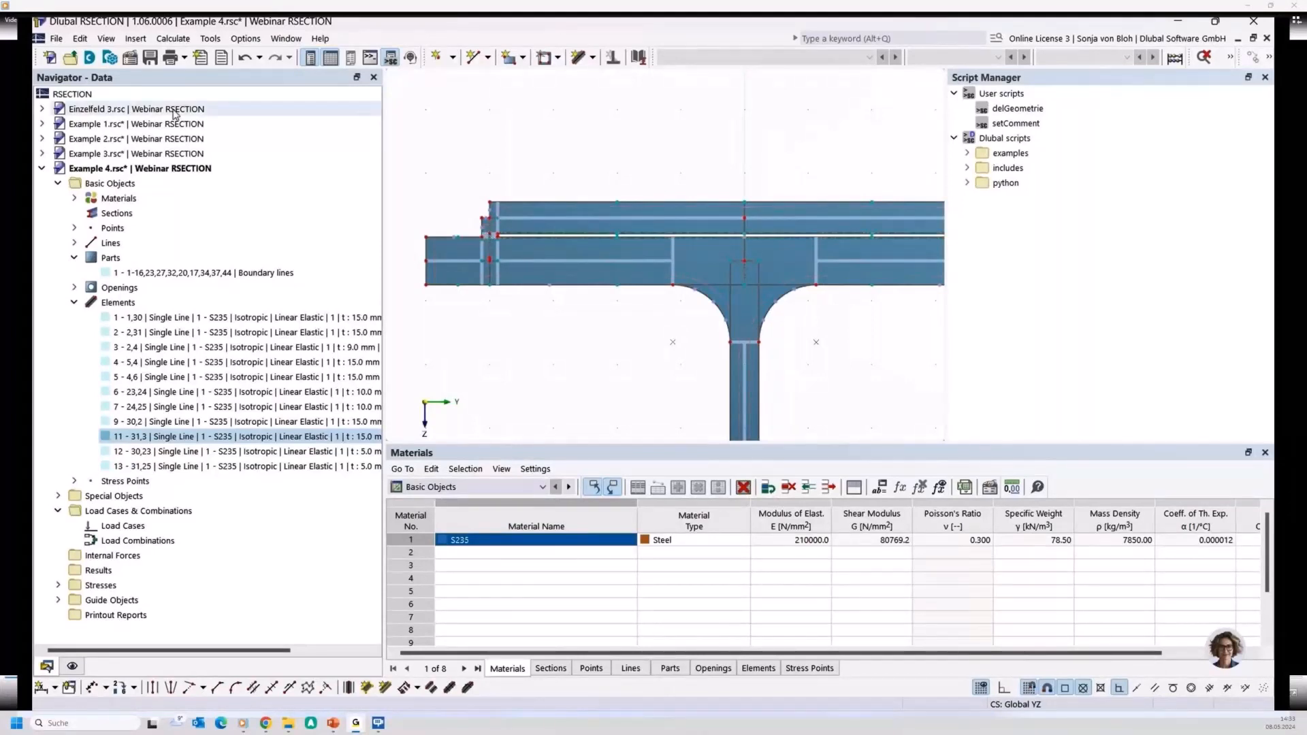
Step: Switch to the Einzelfeld 3 model and inspect the 20 mm thick top-flange elements 11 and 12 where they meet above the web
{"action": "double_click", "coordinate": [134, 111]}
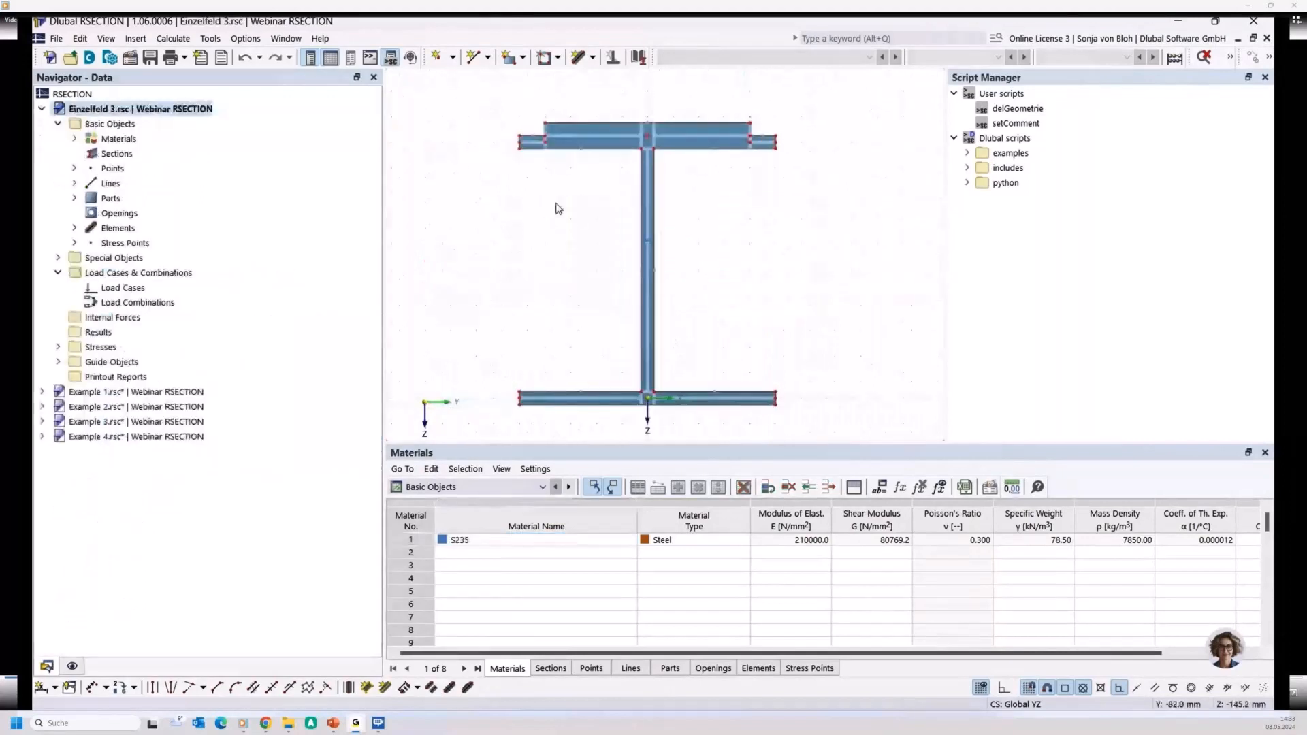
{"action": "scroll", "coordinate": [579, 170], "scroll_direction": "up", "scroll_amount": 3}
{"action": "scroll", "coordinate": [572, 171], "scroll_direction": "up", "scroll_amount": 1}
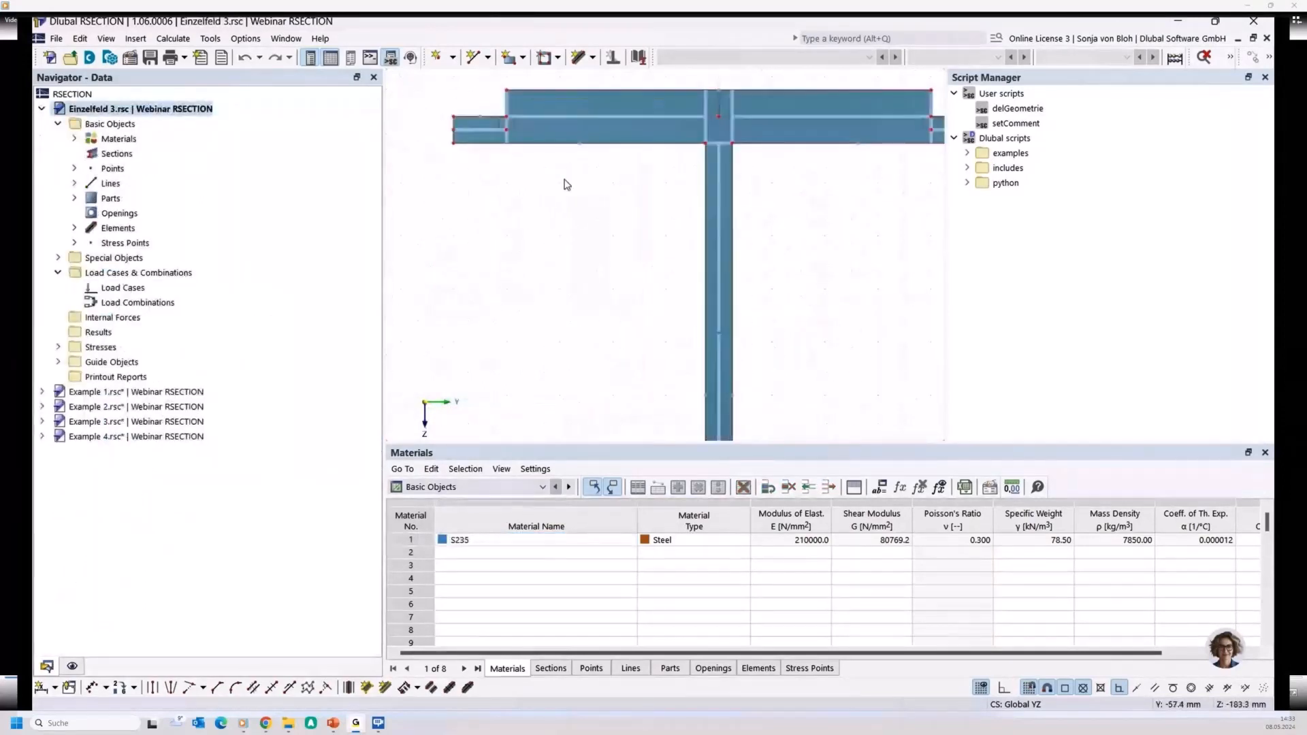
{"action": "scroll", "coordinate": [747, 202], "scroll_direction": "up", "scroll_amount": 1}
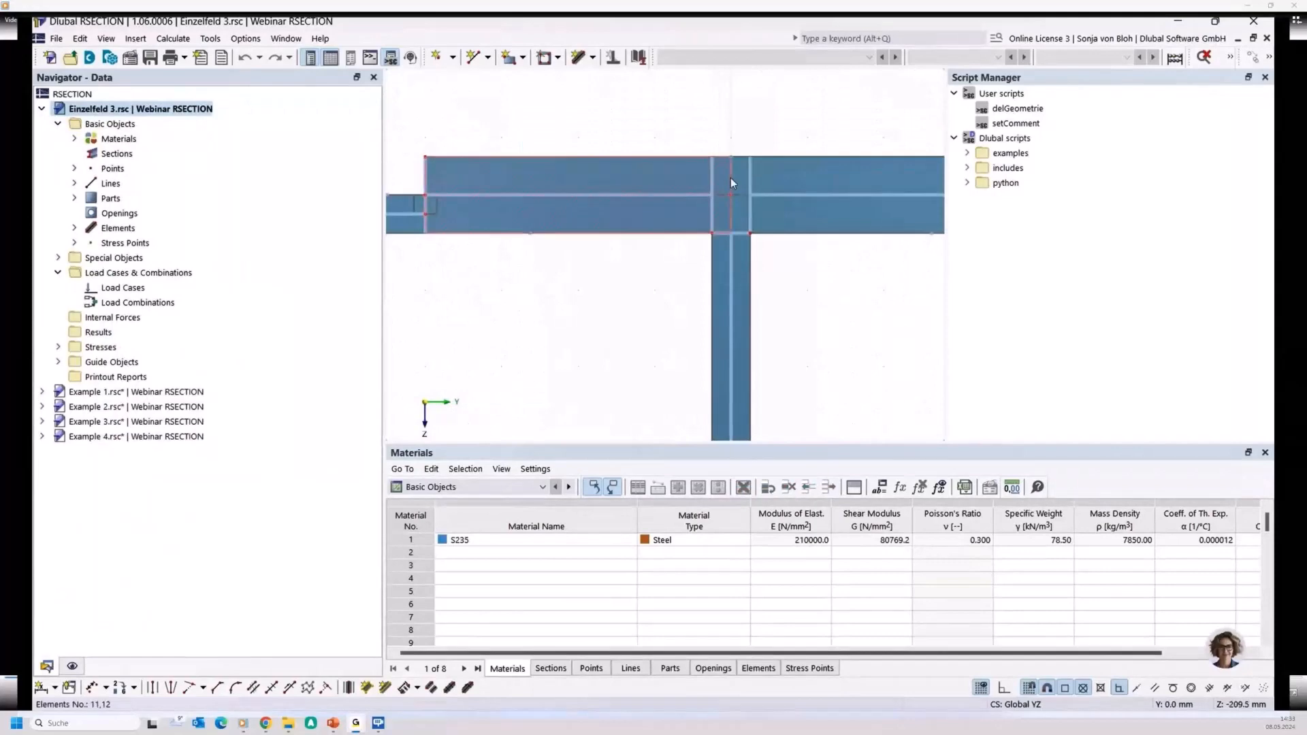
{"action": "left_click", "coordinate": [729, 177]}
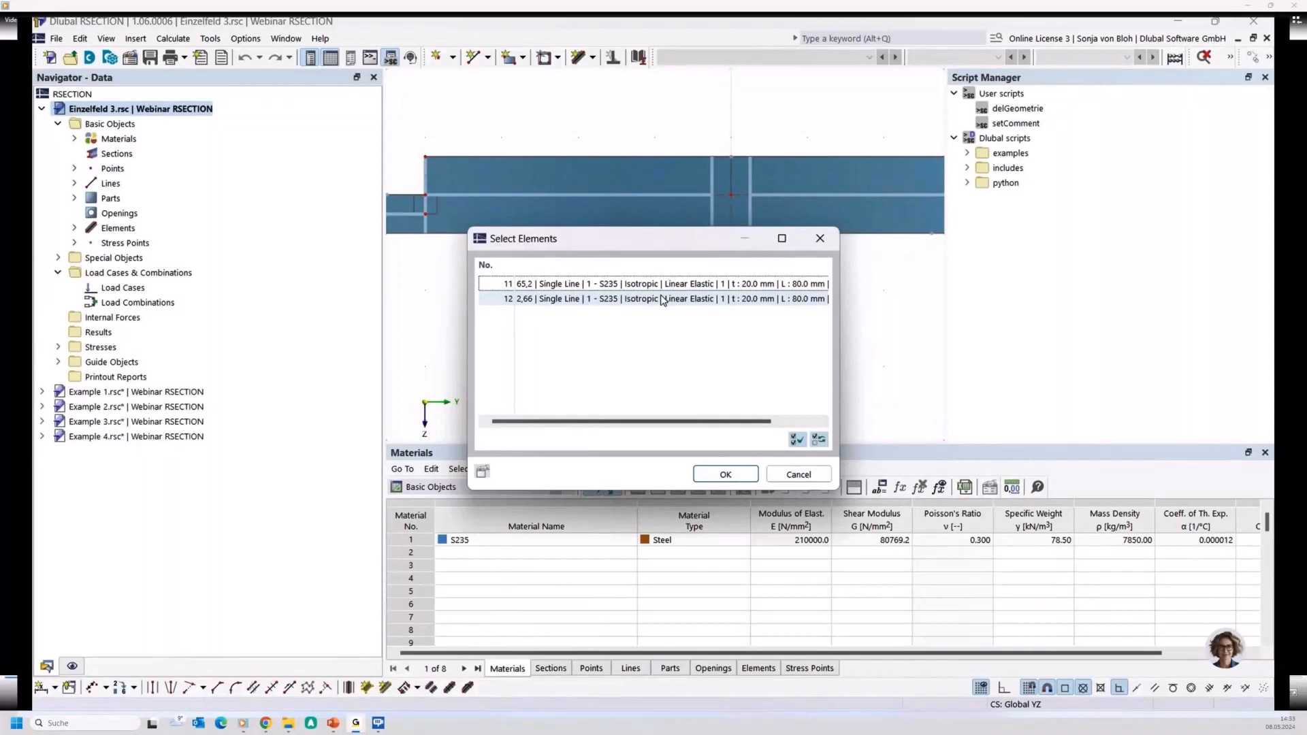
{"action": "double_click", "coordinate": [662, 300]}
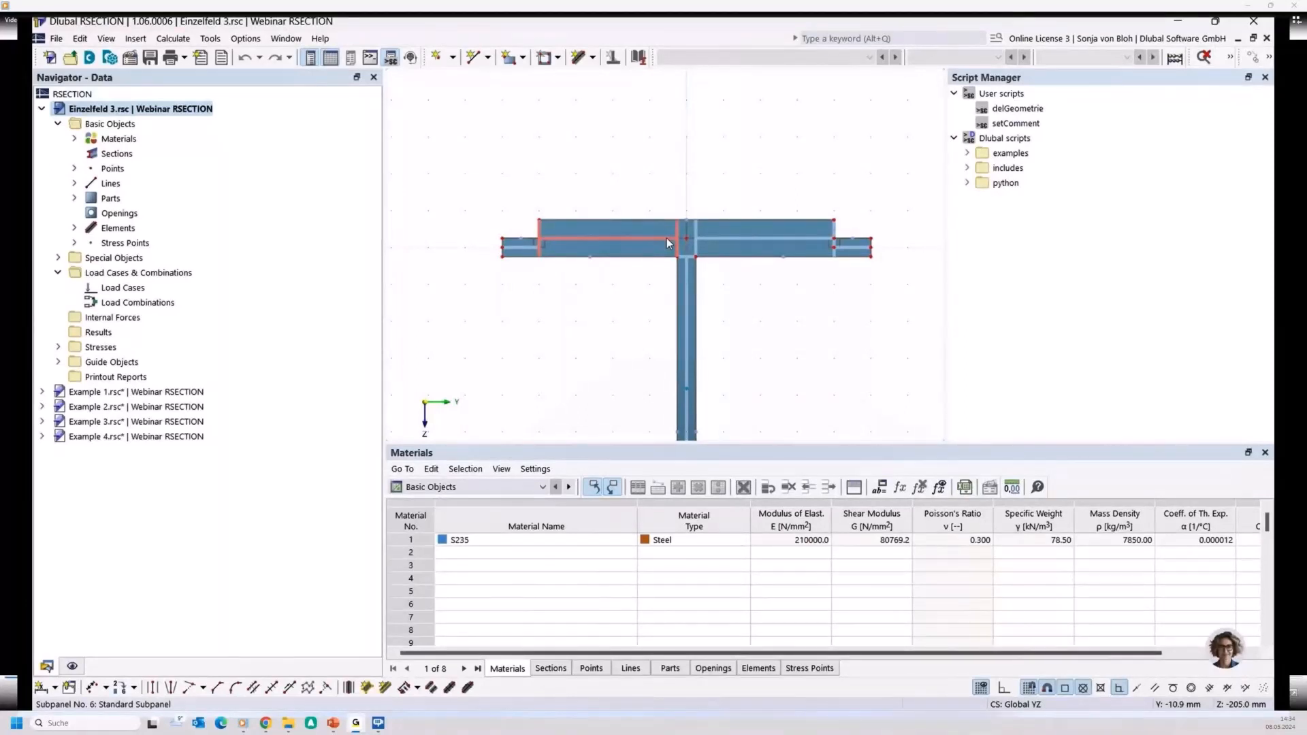
Step: Create a new model named Example 5 that uses the Thin-Walled Analysis method
{"action": "left_click", "coordinate": [51, 57]}
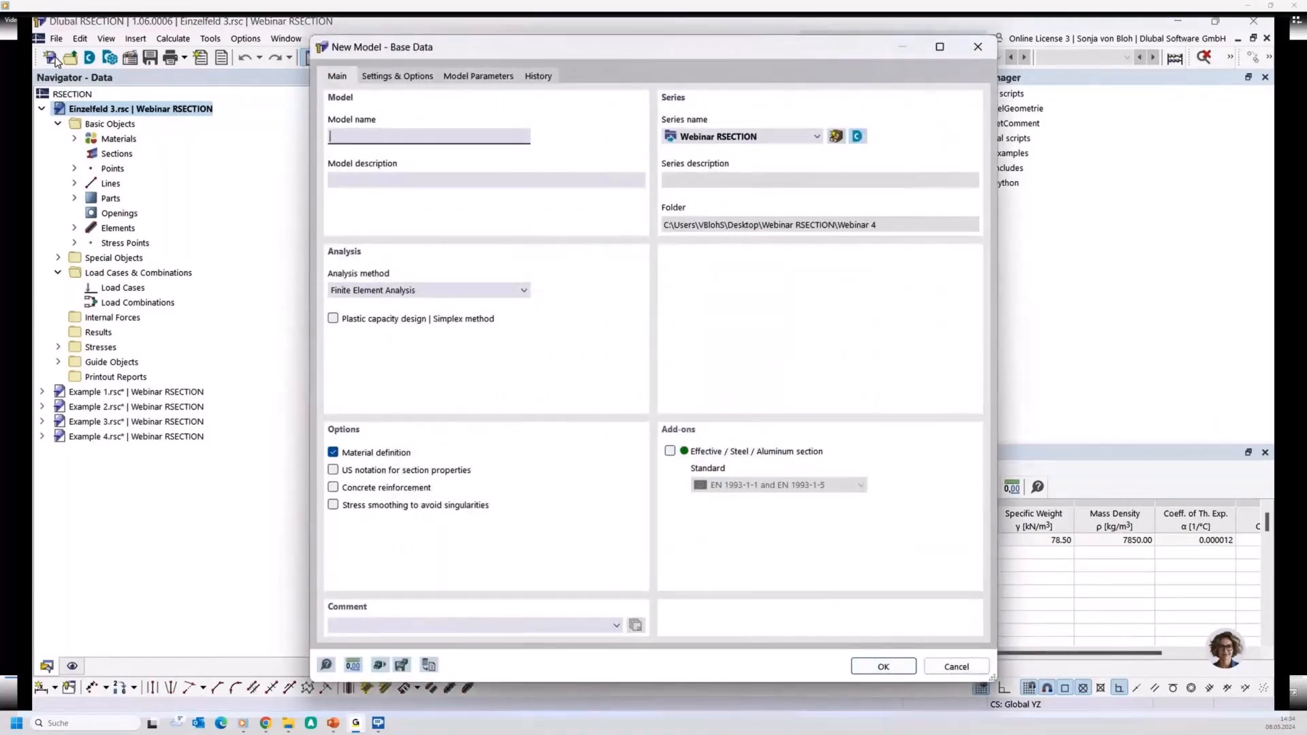
{"action": "type", "text": "Example 5"}
{"action": "left_click", "coordinate": [422, 290]}
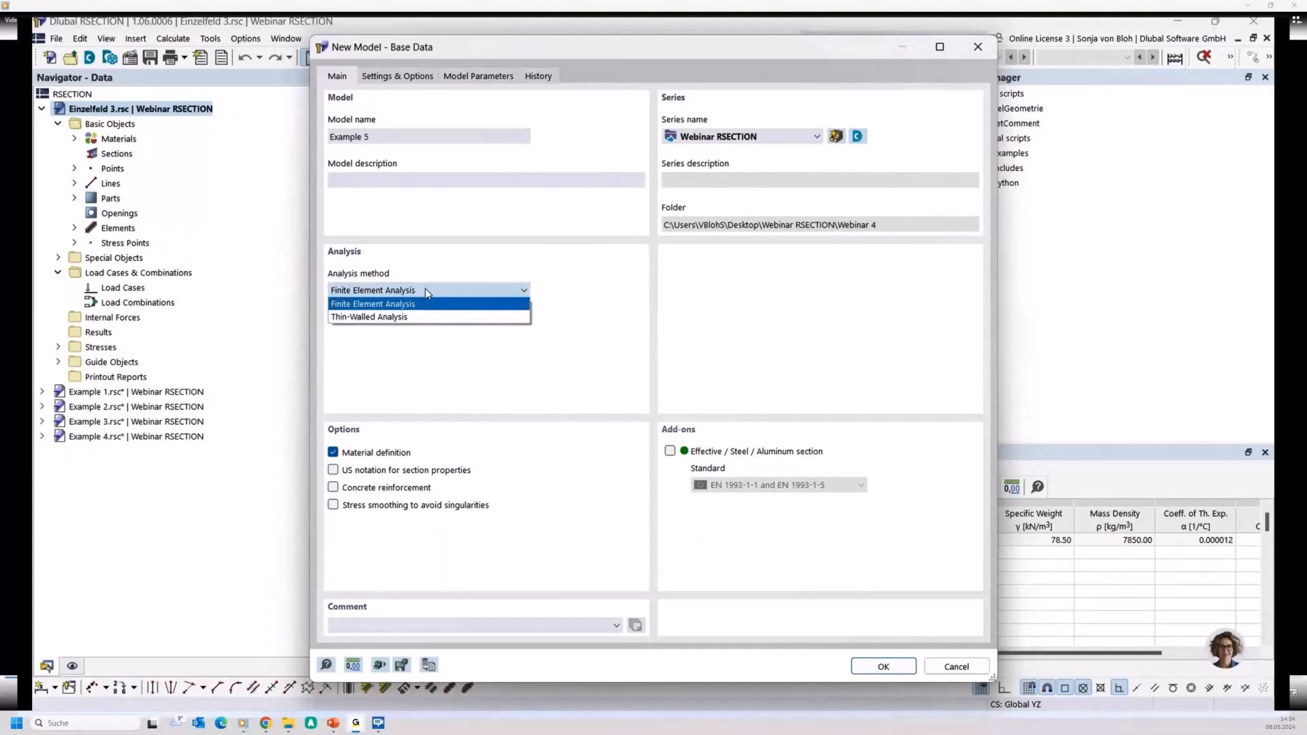
{"action": "left_click", "coordinate": [398, 320]}
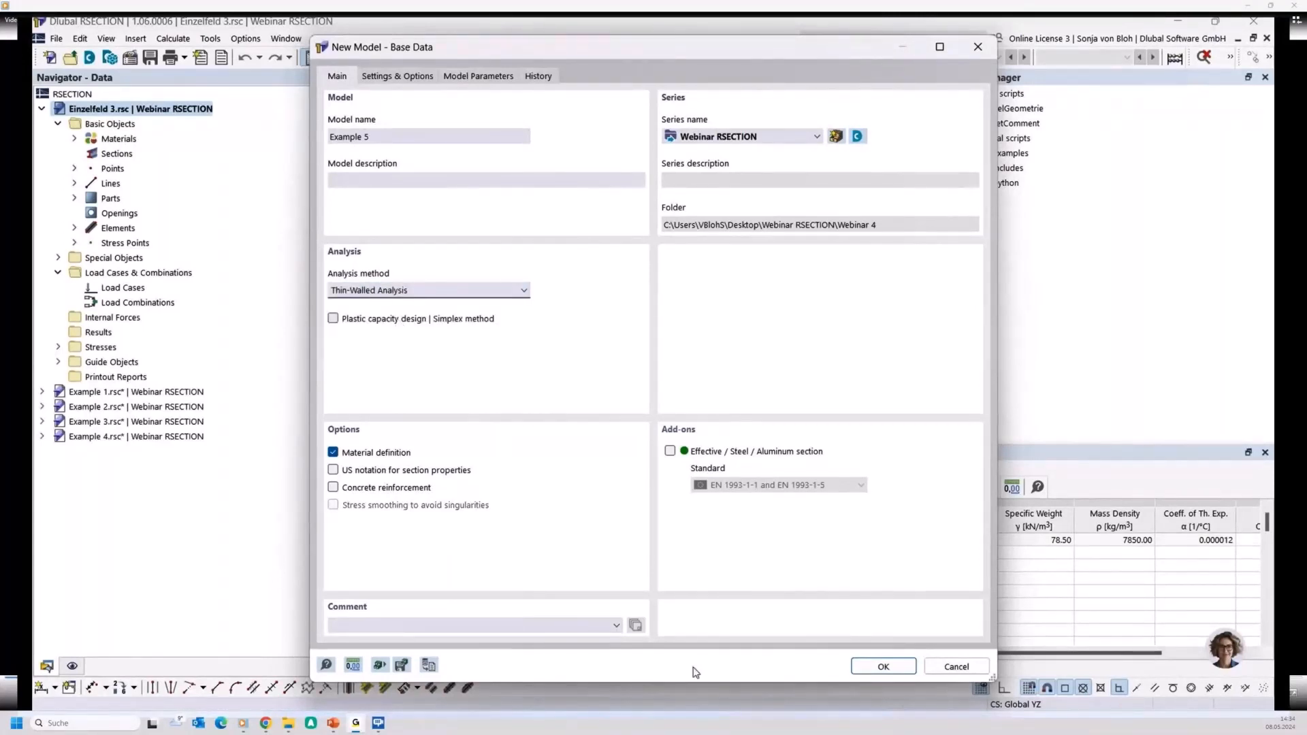
{"action": "left_click", "coordinate": [869, 667]}
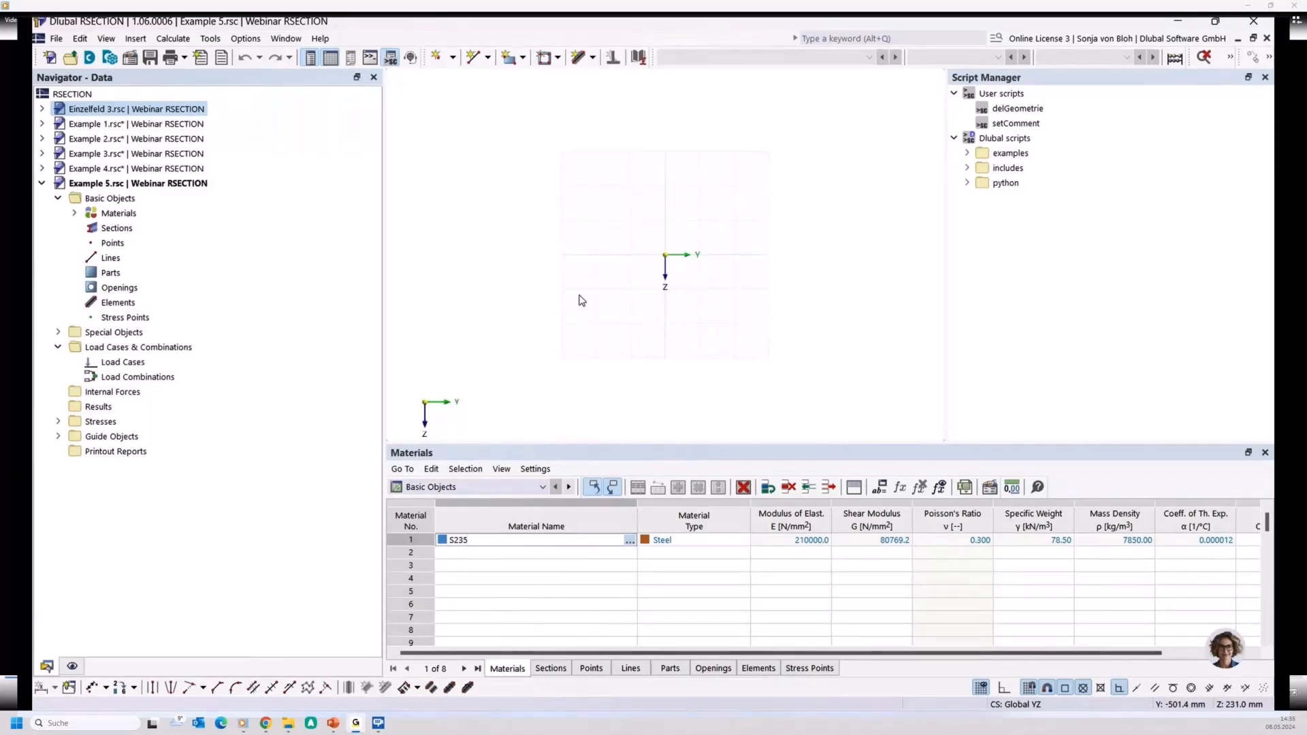
Step: Draw two 10 mm thick S235 elements from the origin, one 120 mm long along +Y and one 60 mm long along -Z
{"action": "scroll", "coordinate": [673, 263], "scroll_direction": "up", "scroll_amount": 2}
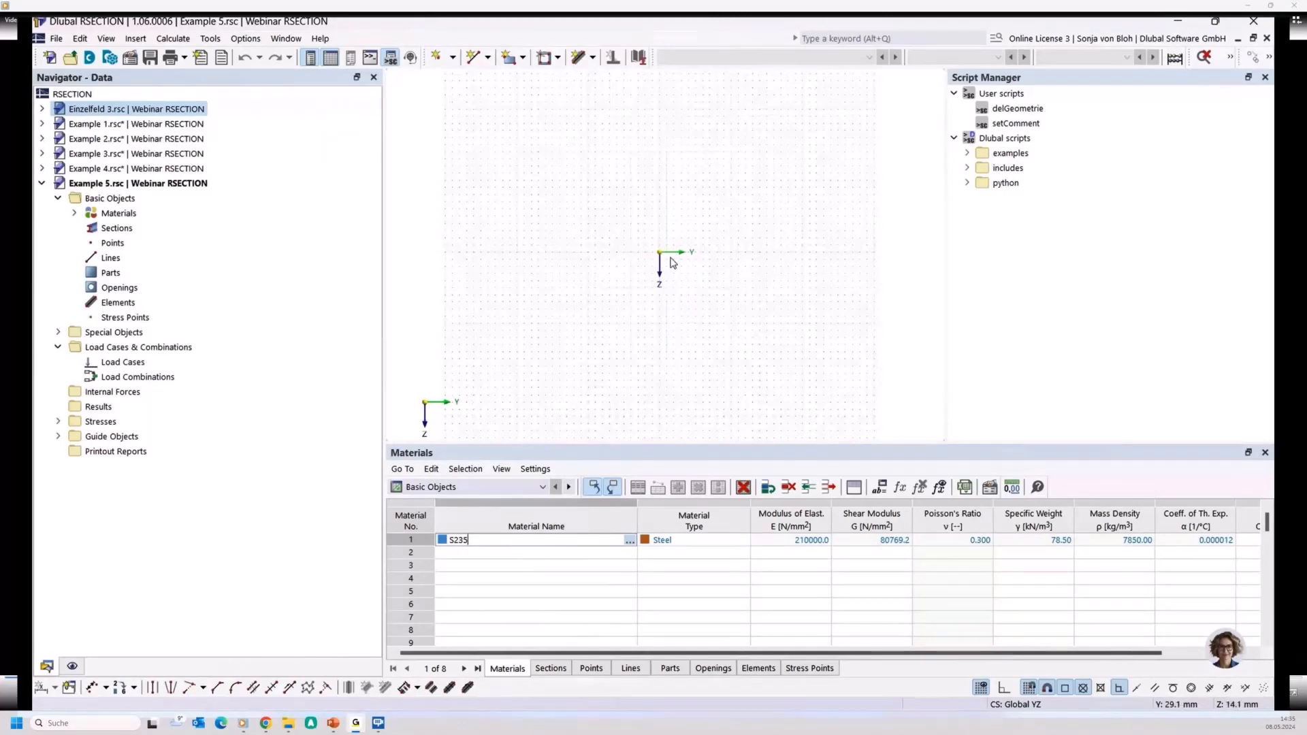
{"action": "middle_click_drag", "start_coordinate": [673, 262], "coordinate": [668, 328]}
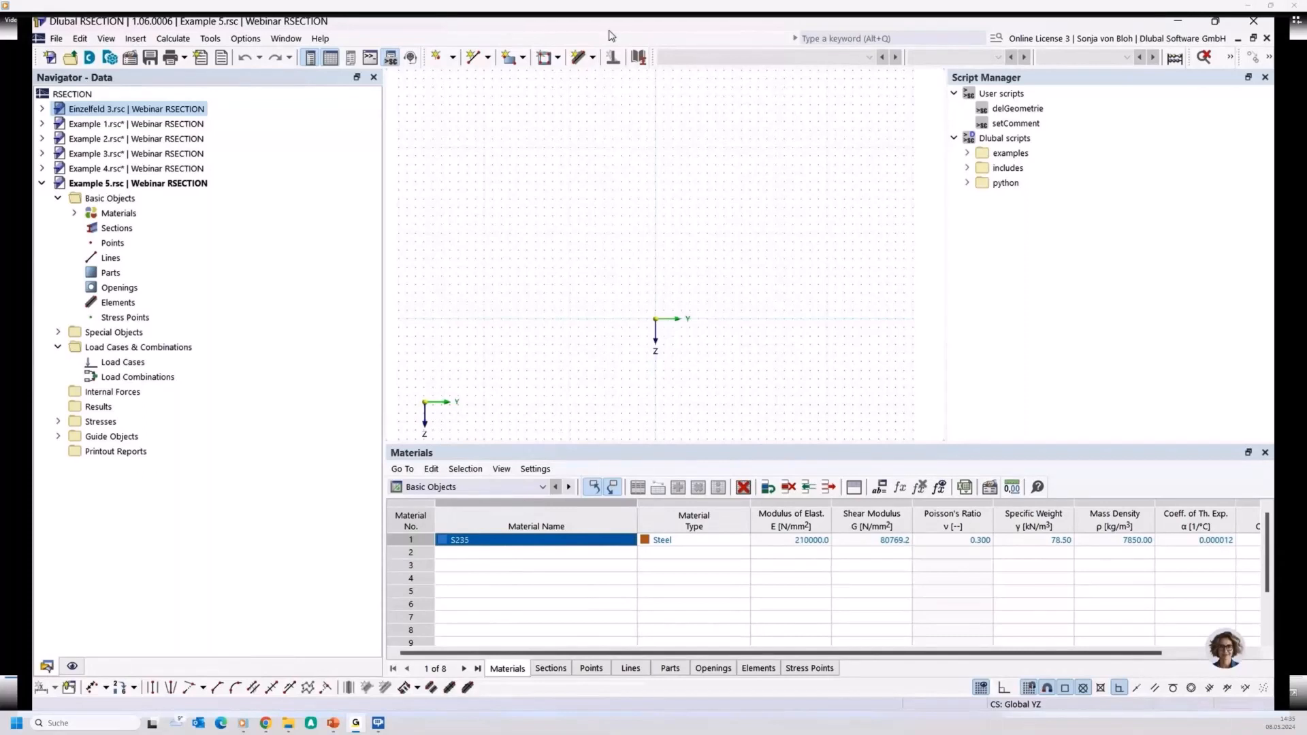
{"action": "left_click", "coordinate": [577, 57]}
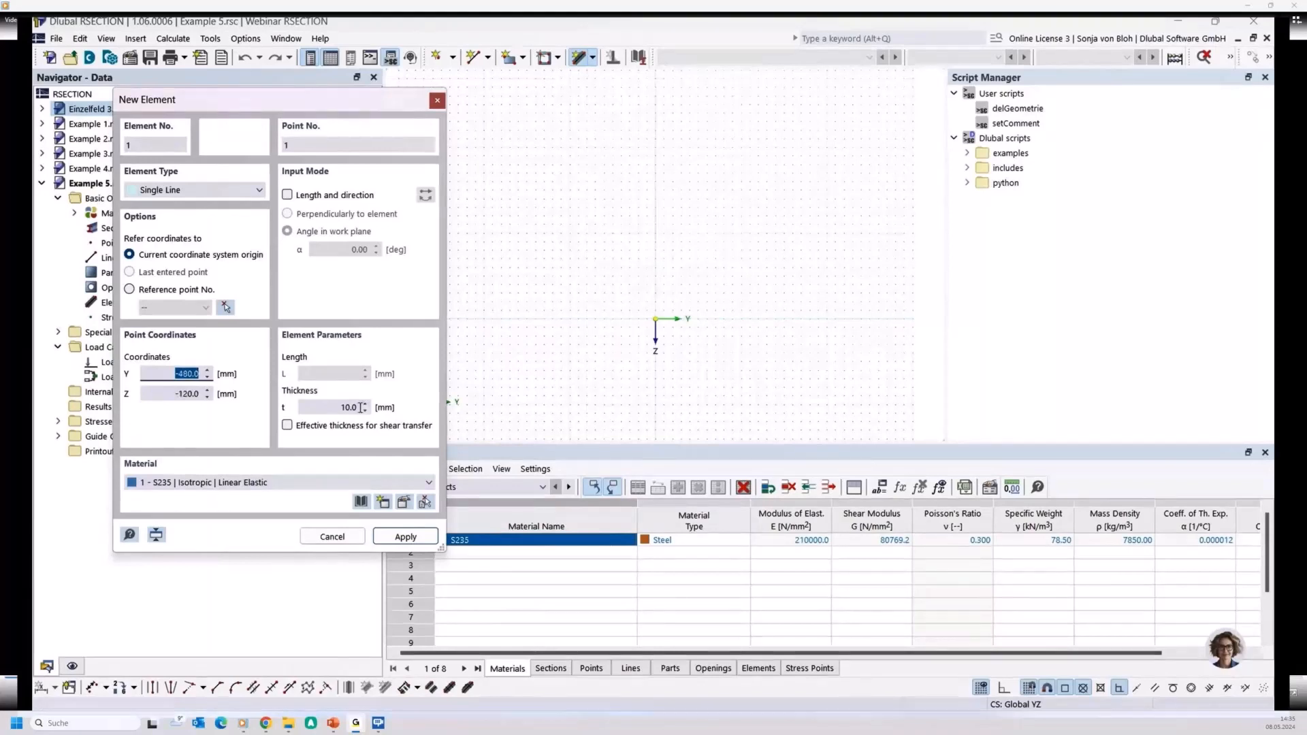
{"action": "left_click", "coordinate": [643, 302]}
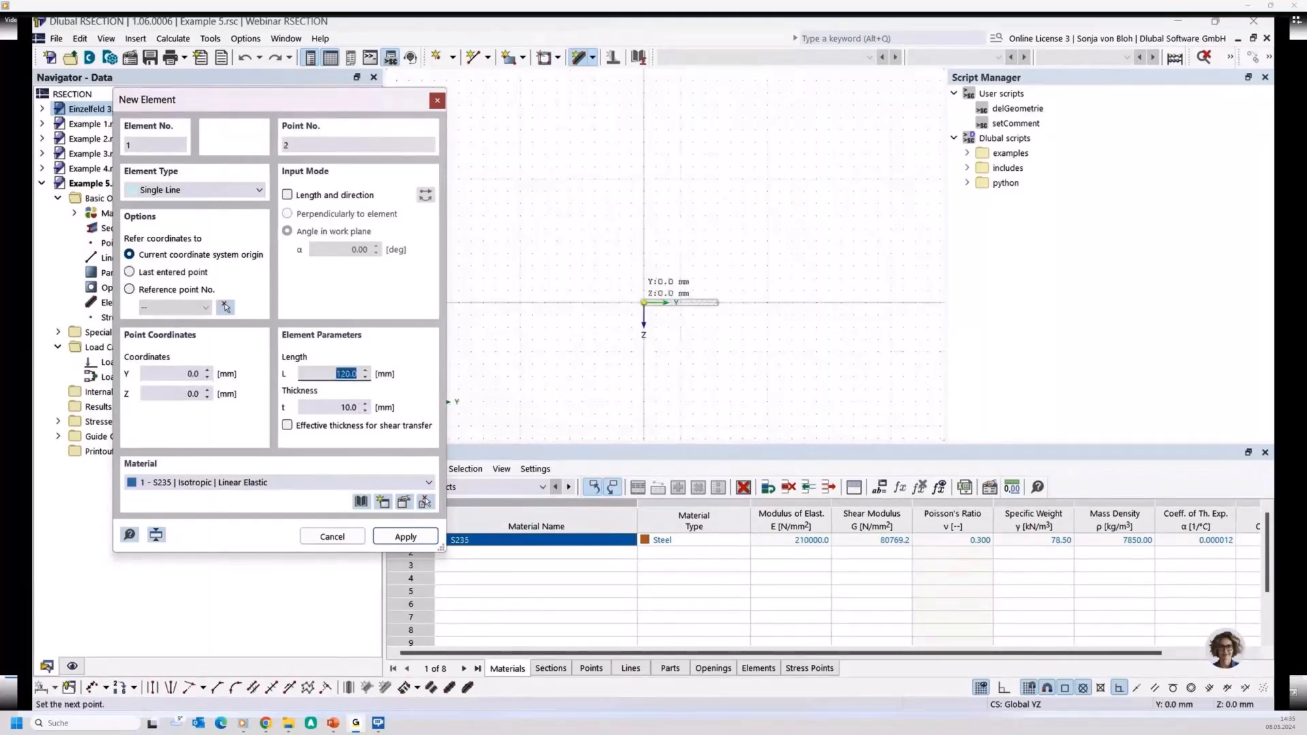
{"action": "key", "text": "Return"}
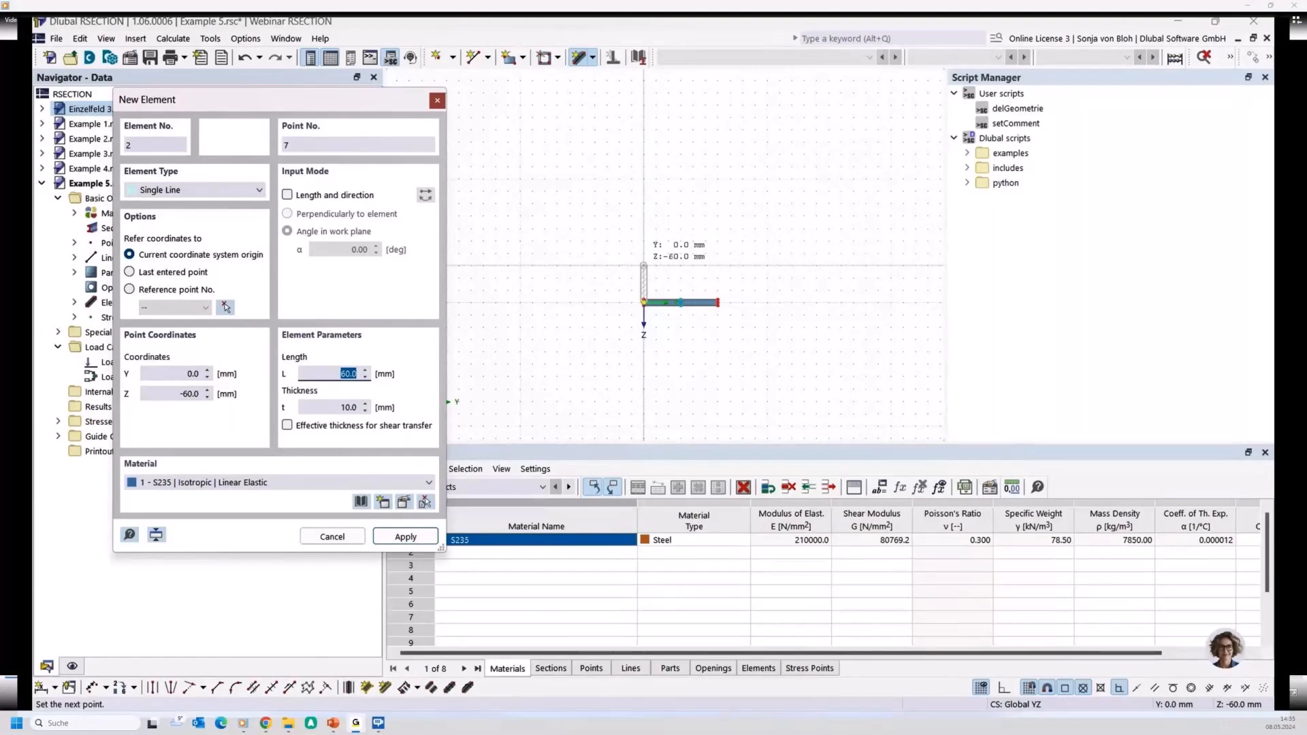
{"action": "left_click", "coordinate": [643, 266]}
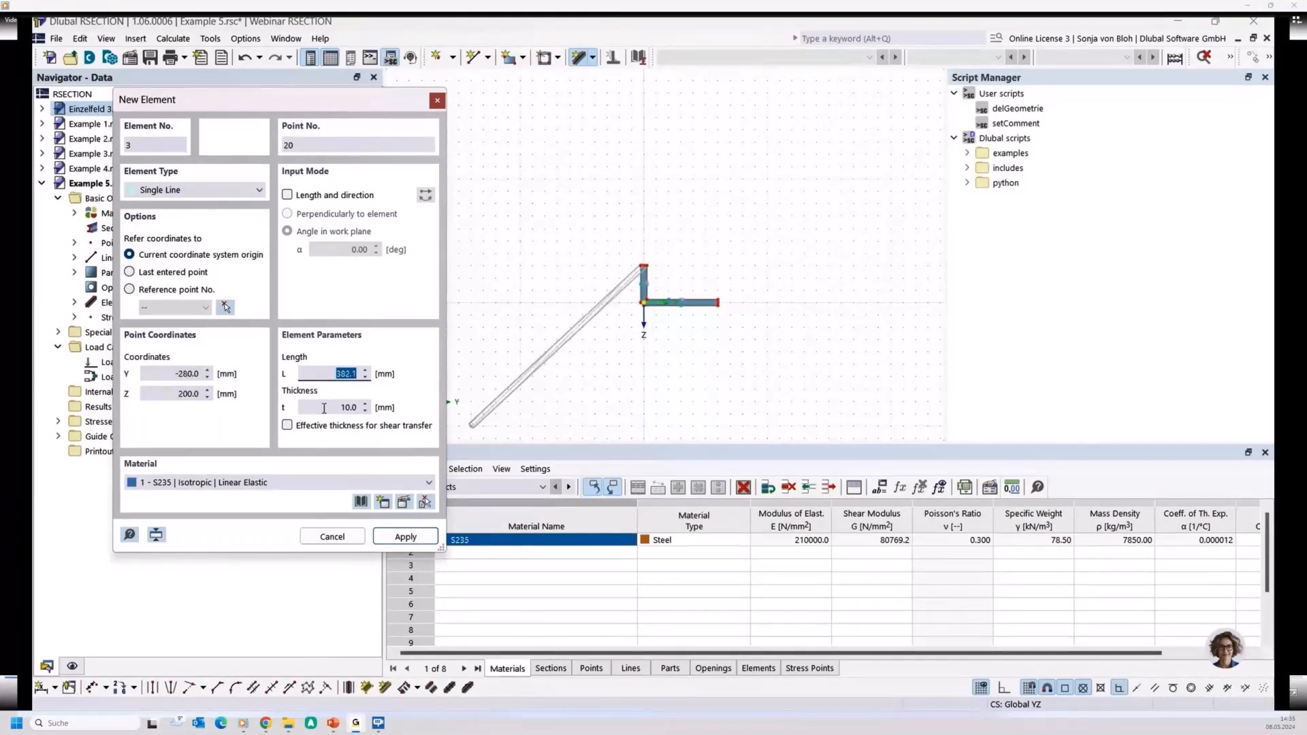
Step: Extend the lower web upward by 40 mm with a zero-thickness element having a 10 mm effective shear-transfer thickness
{"action": "key", "text": "Tab"}
{"action": "type", "text": "0"}
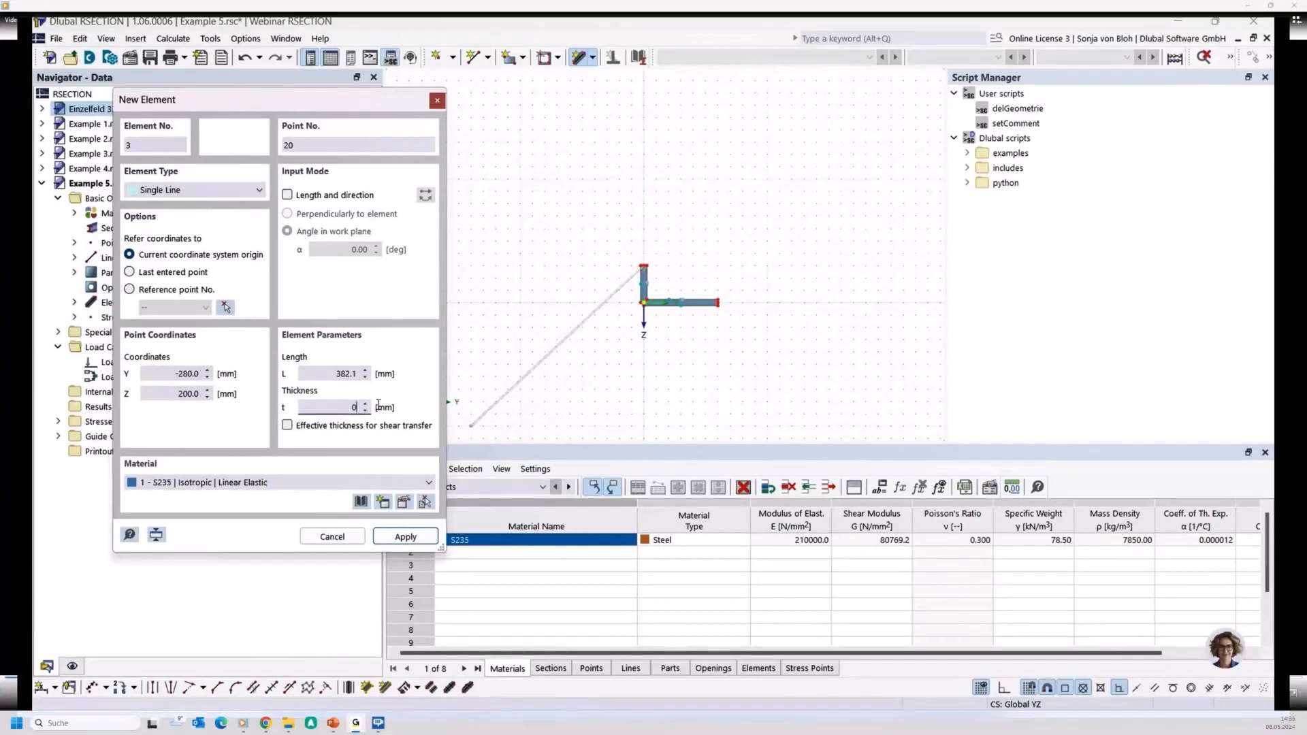
{"action": "left_click", "coordinate": [337, 425]}
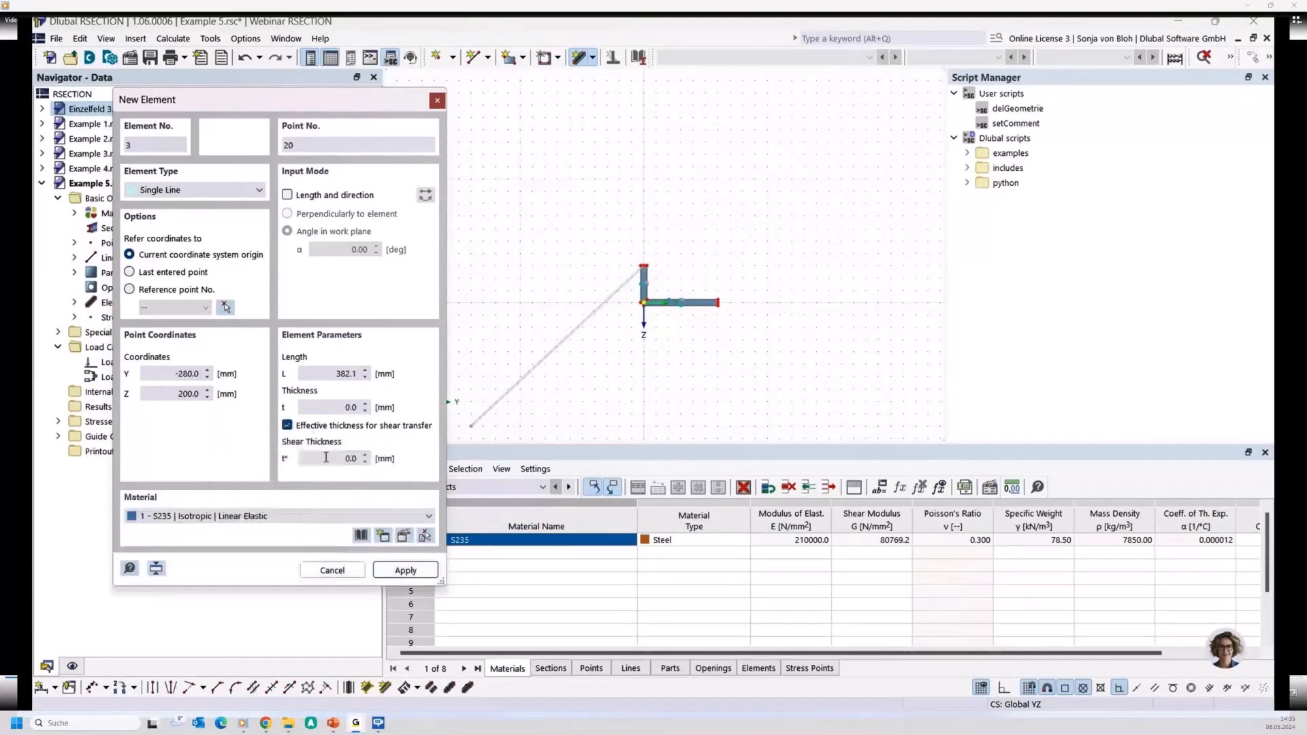
{"action": "left_click", "coordinate": [326, 458]}
{"action": "type", "text": "10"}
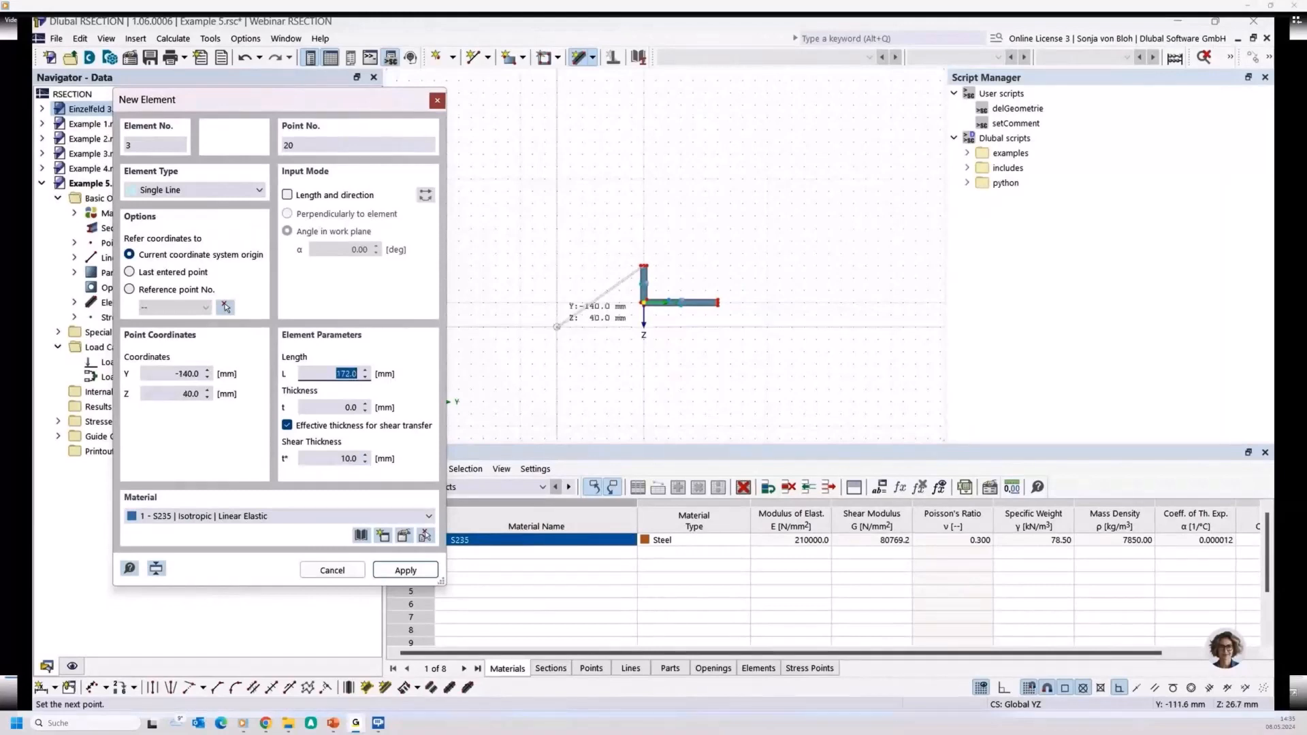
{"action": "scroll", "coordinate": [618, 289], "scroll_direction": "up", "scroll_amount": 2}
{"action": "left_click", "coordinate": [654, 219]}
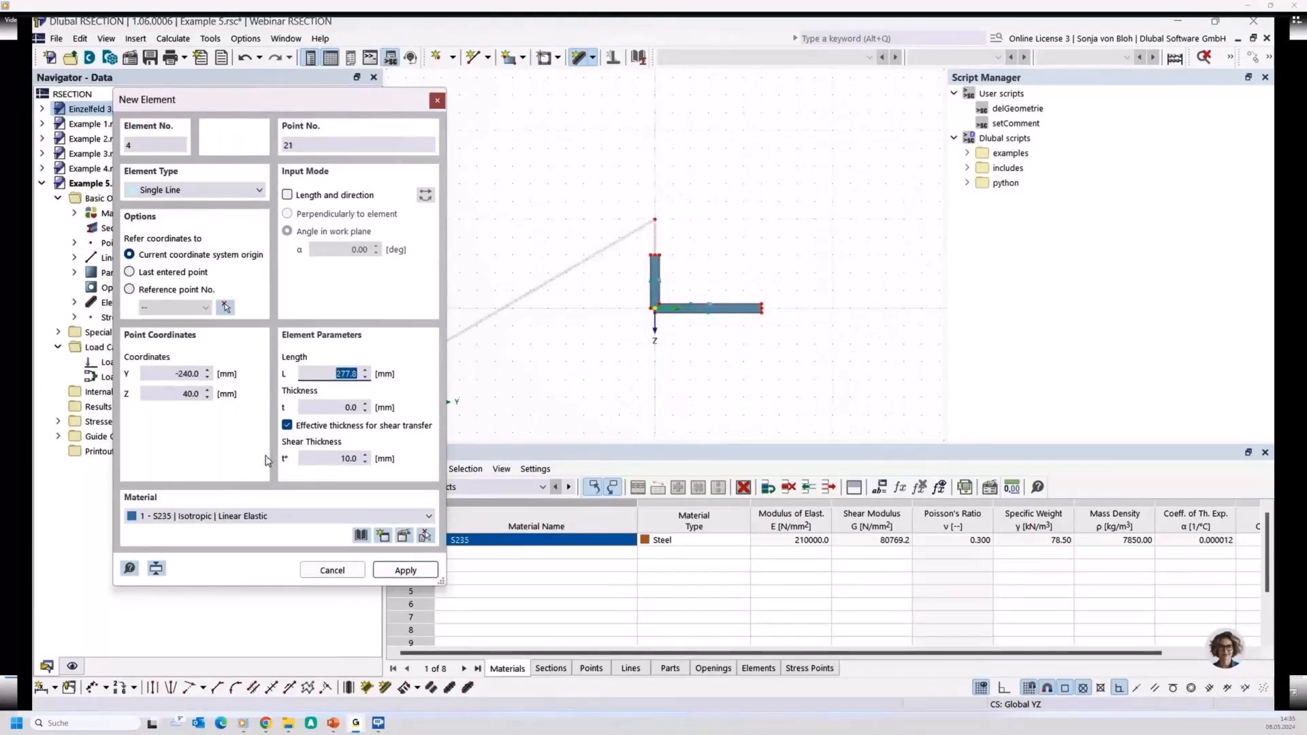
Step: Add a 10 mm thick web element without shear-transfer thickness up to Z = -220 mm, and a 120 mm top flange along +Y
{"action": "left_click", "coordinate": [288, 426]}
{"action": "left_click", "coordinate": [287, 426]}
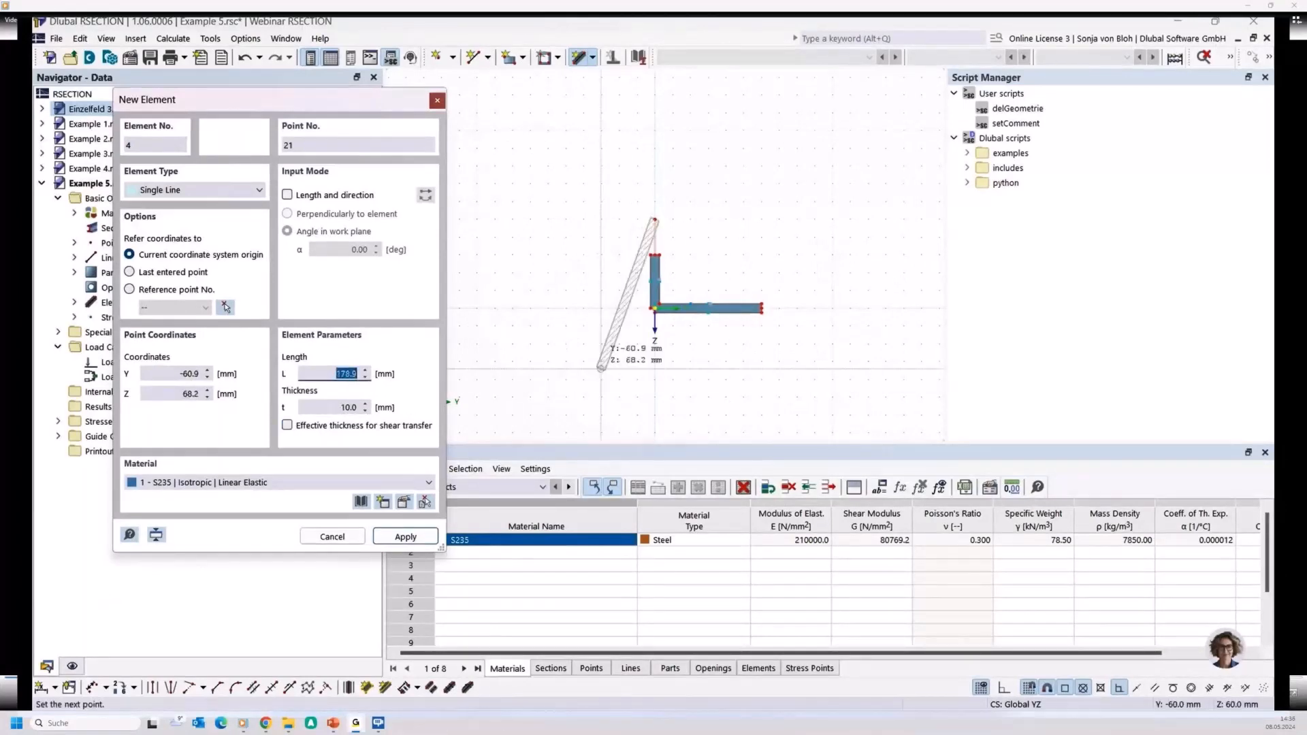
{"action": "scroll", "coordinate": [601, 368], "scroll_direction": "down", "scroll_amount": 2}
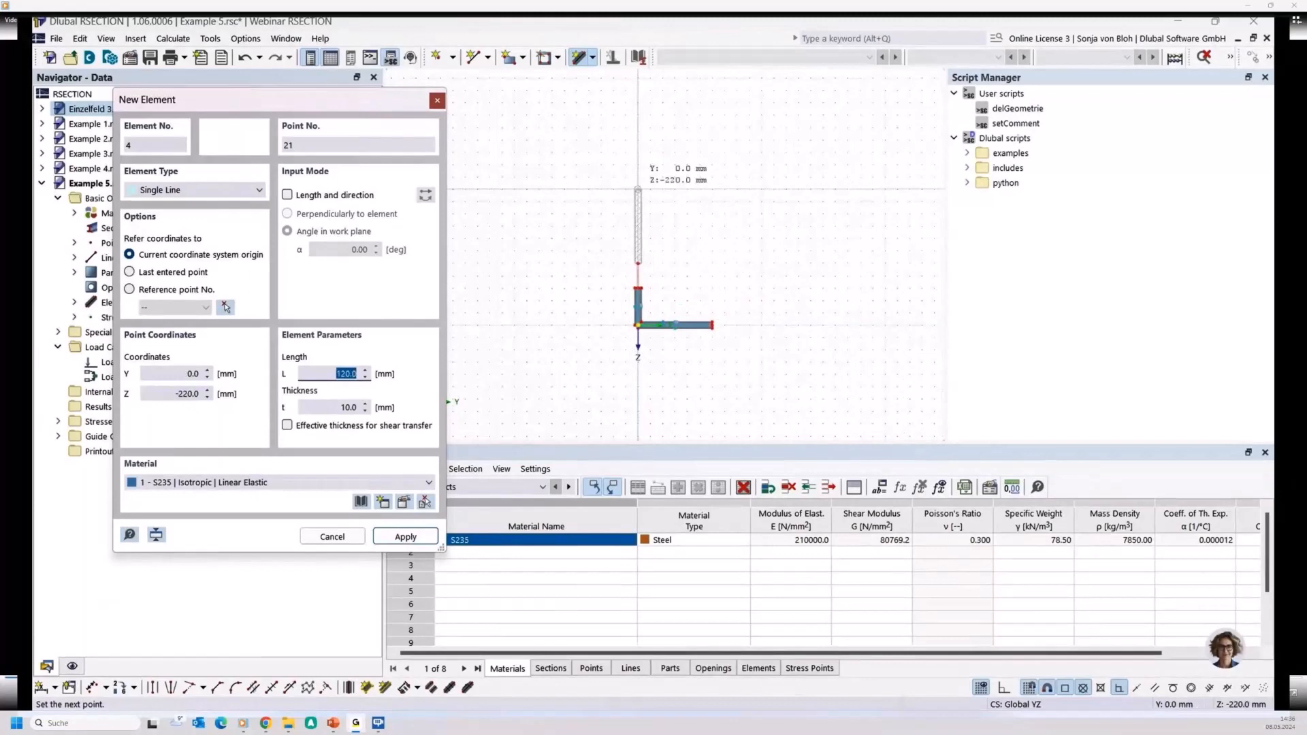
{"action": "left_click", "coordinate": [638, 190]}
{"action": "left_click", "coordinate": [712, 189]}
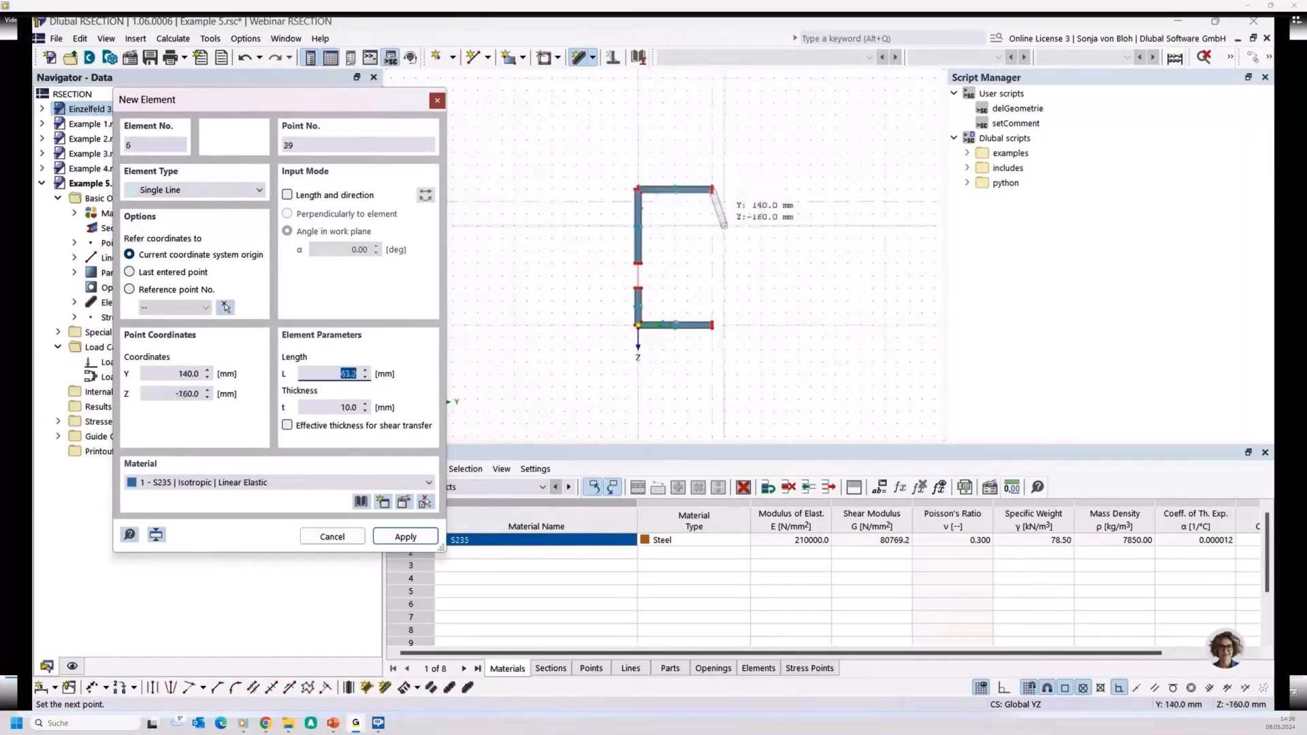
{"action": "key", "text": "Escape"}
{"action": "key", "text": "Escape"}
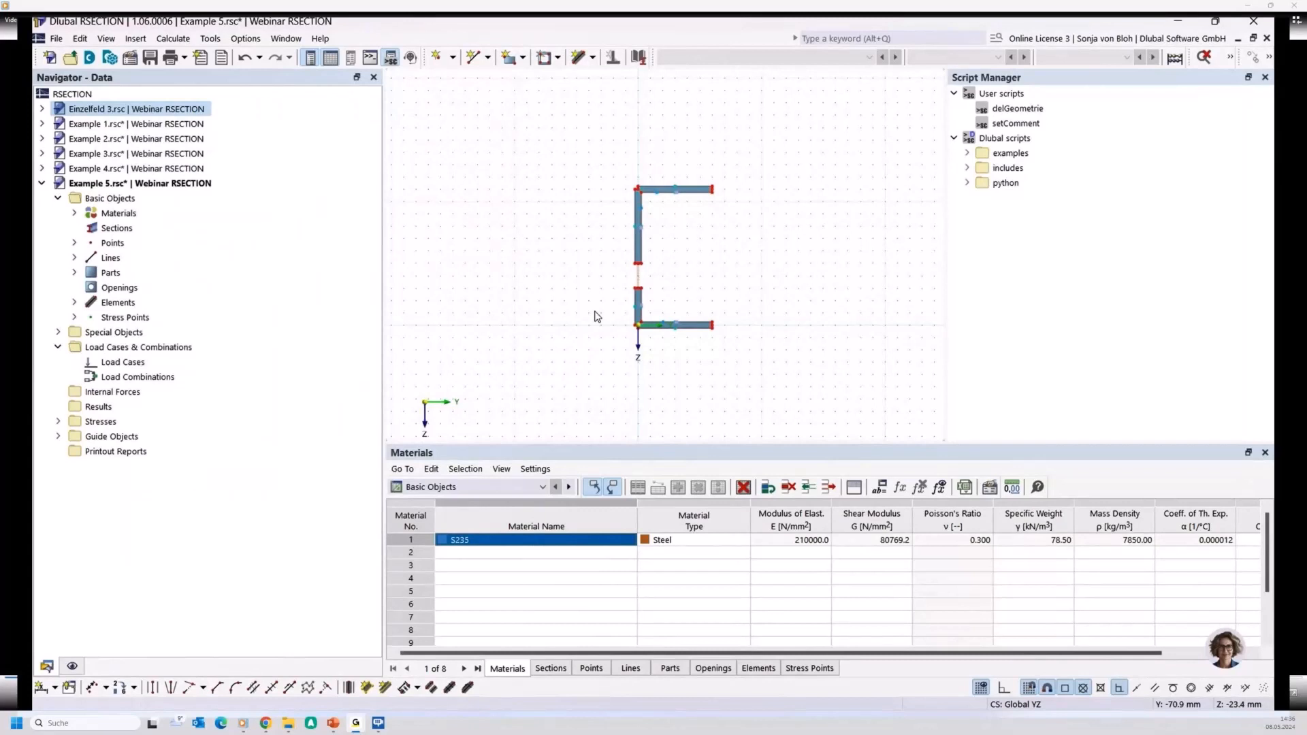
Step: Calculate the Example 5 section and display the unit shear stress τ (Vz = 1kN)
{"action": "left_click", "coordinate": [173, 38]}
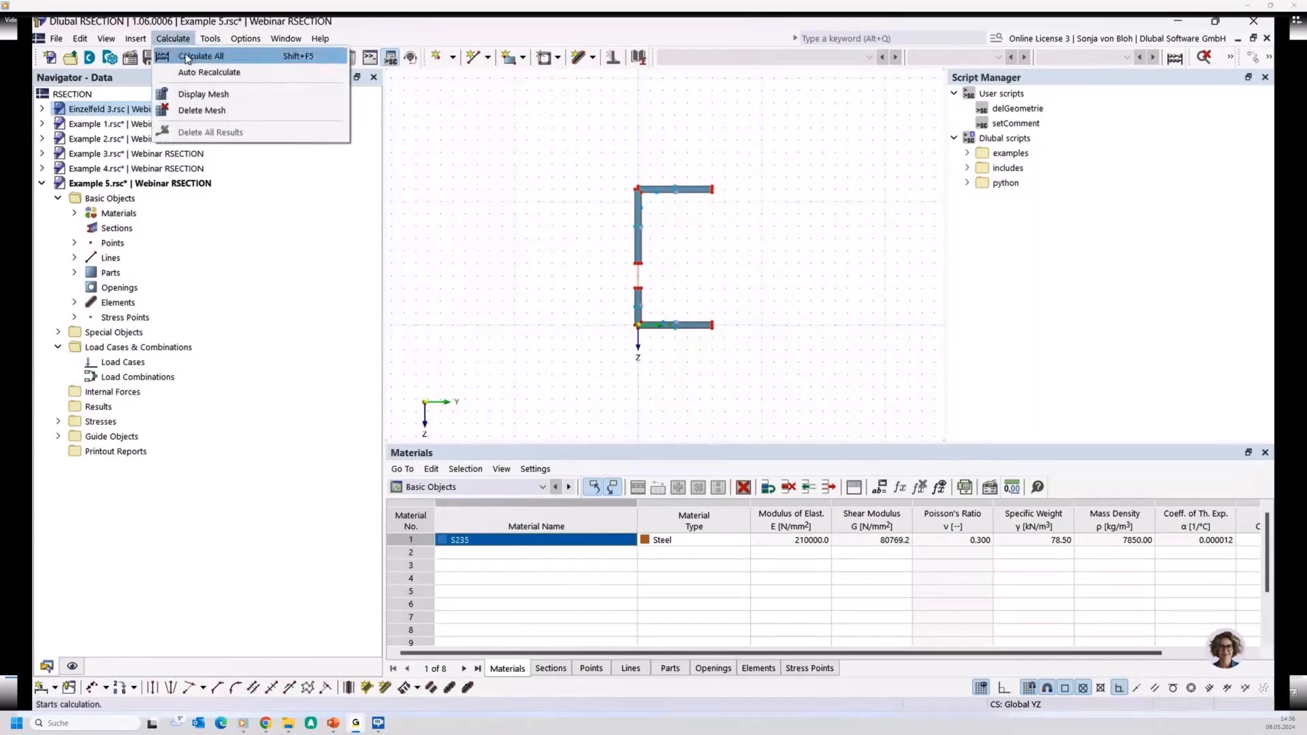
{"action": "left_click", "coordinate": [194, 52]}
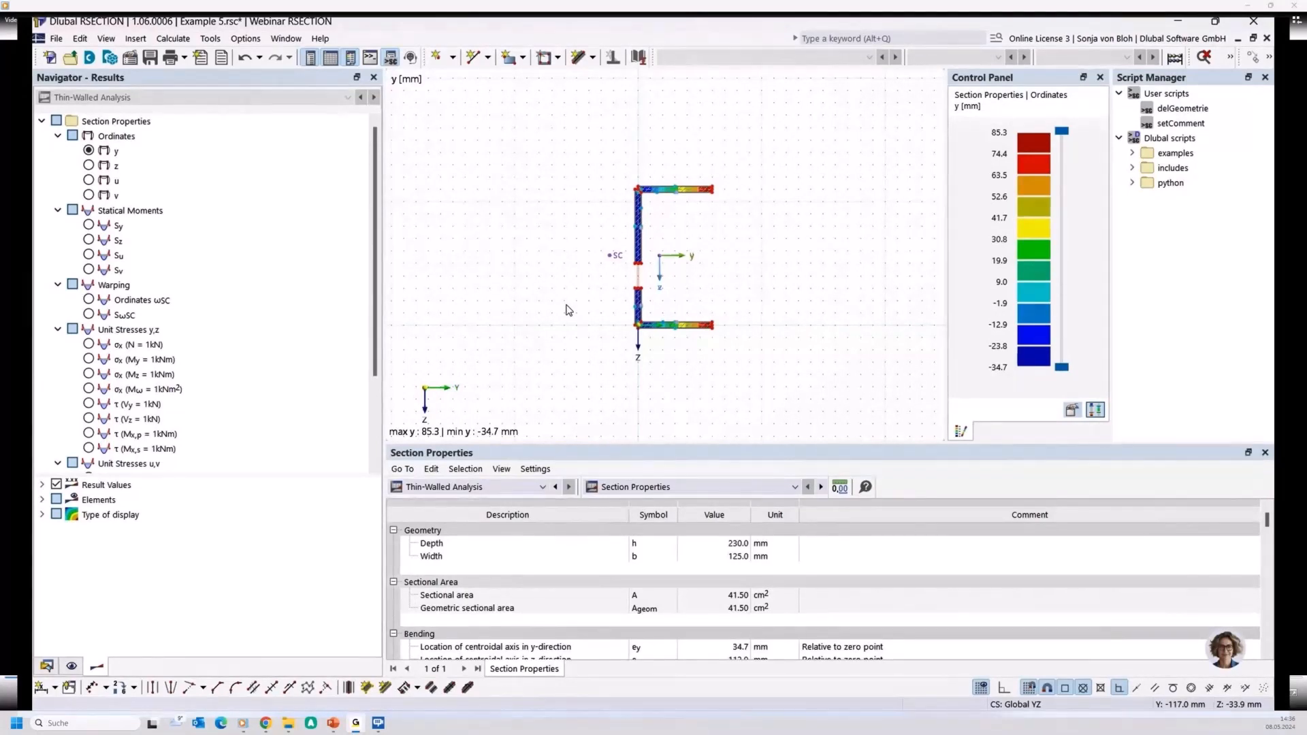
{"action": "scroll", "coordinate": [268, 359], "scroll_direction": "down", "scroll_amount": 1}
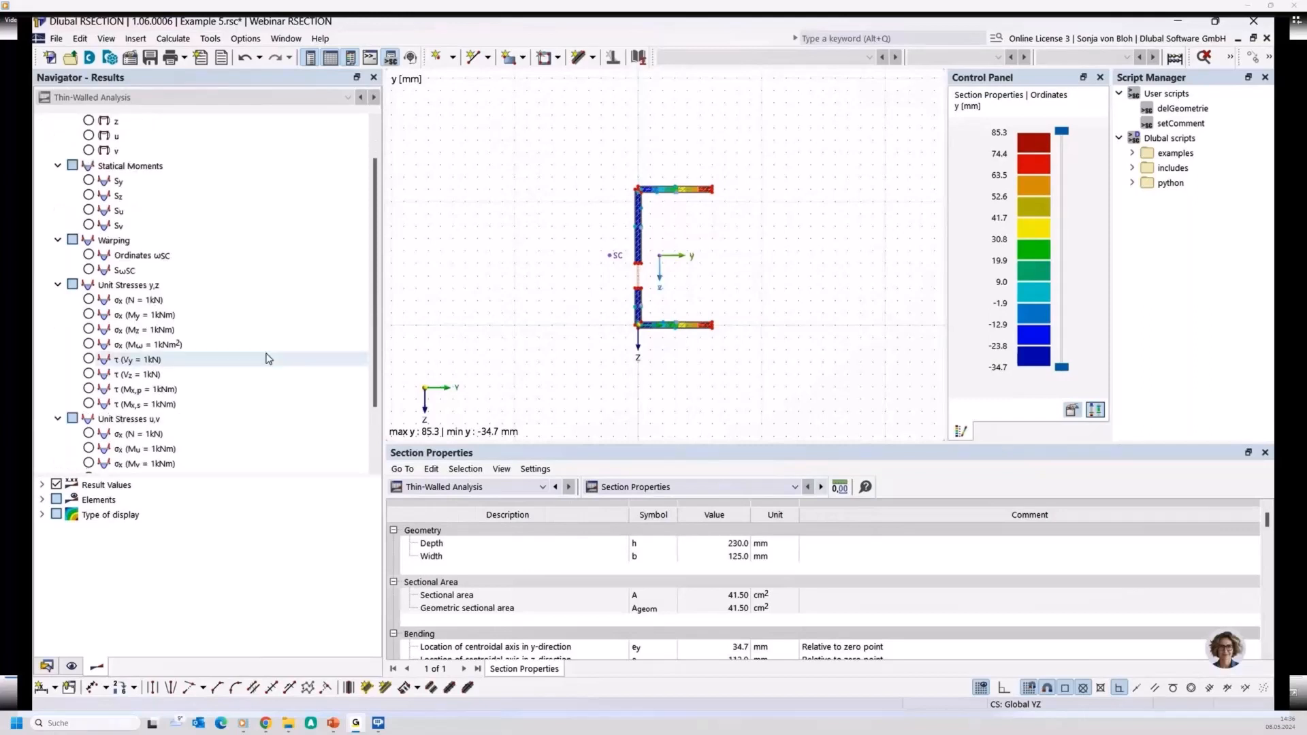
{"action": "left_click", "coordinate": [89, 373]}
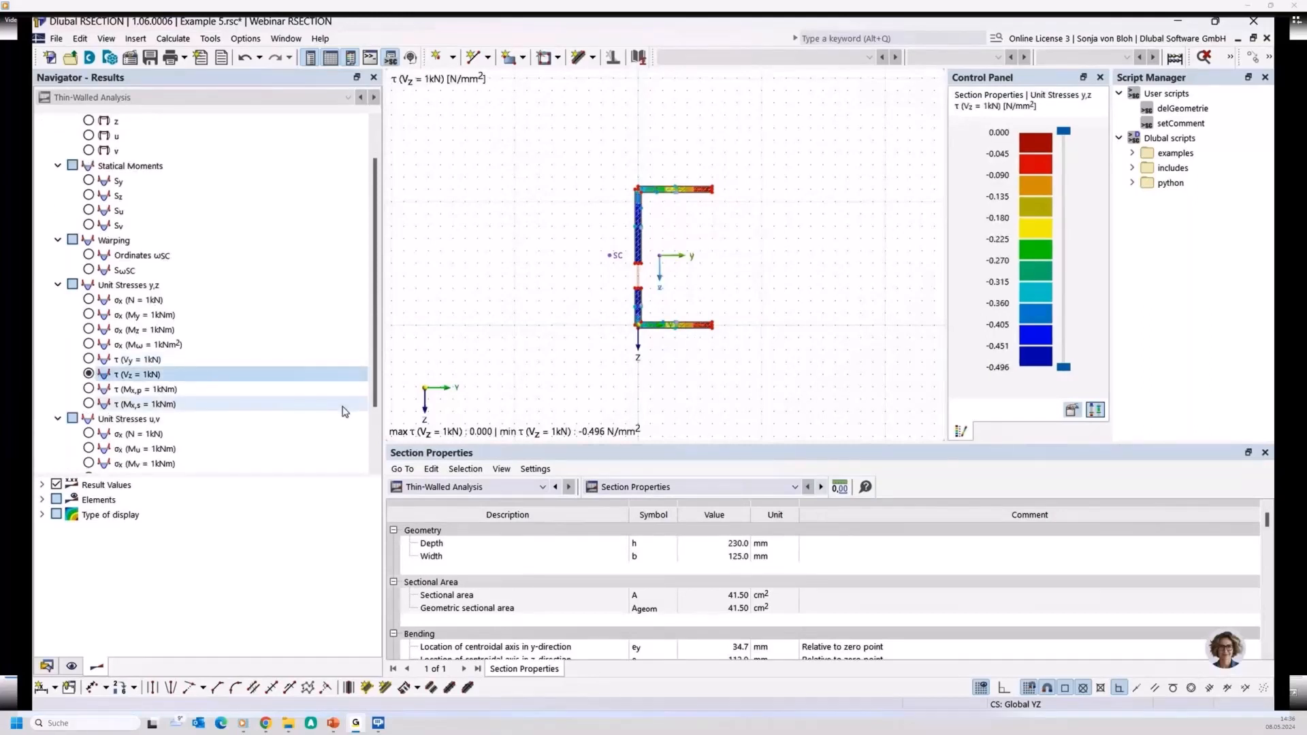
Step: Turn off the isoband display, enlarge the graphics area and examine the shear stress diagram across the shear-transfer gap in the web
{"action": "left_click", "coordinate": [42, 514]}
{"action": "left_click", "coordinate": [72, 559]}
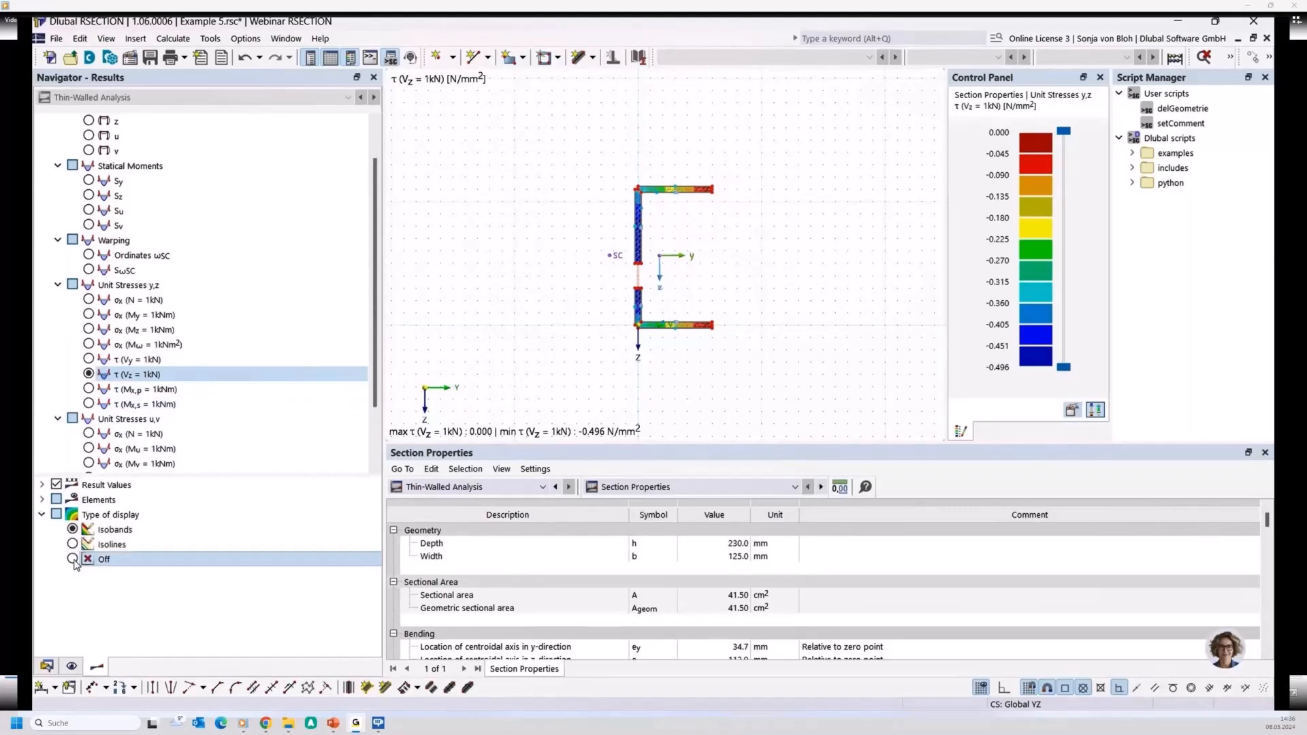
{"action": "scroll", "coordinate": [685, 286], "scroll_direction": "up", "scroll_amount": 2}
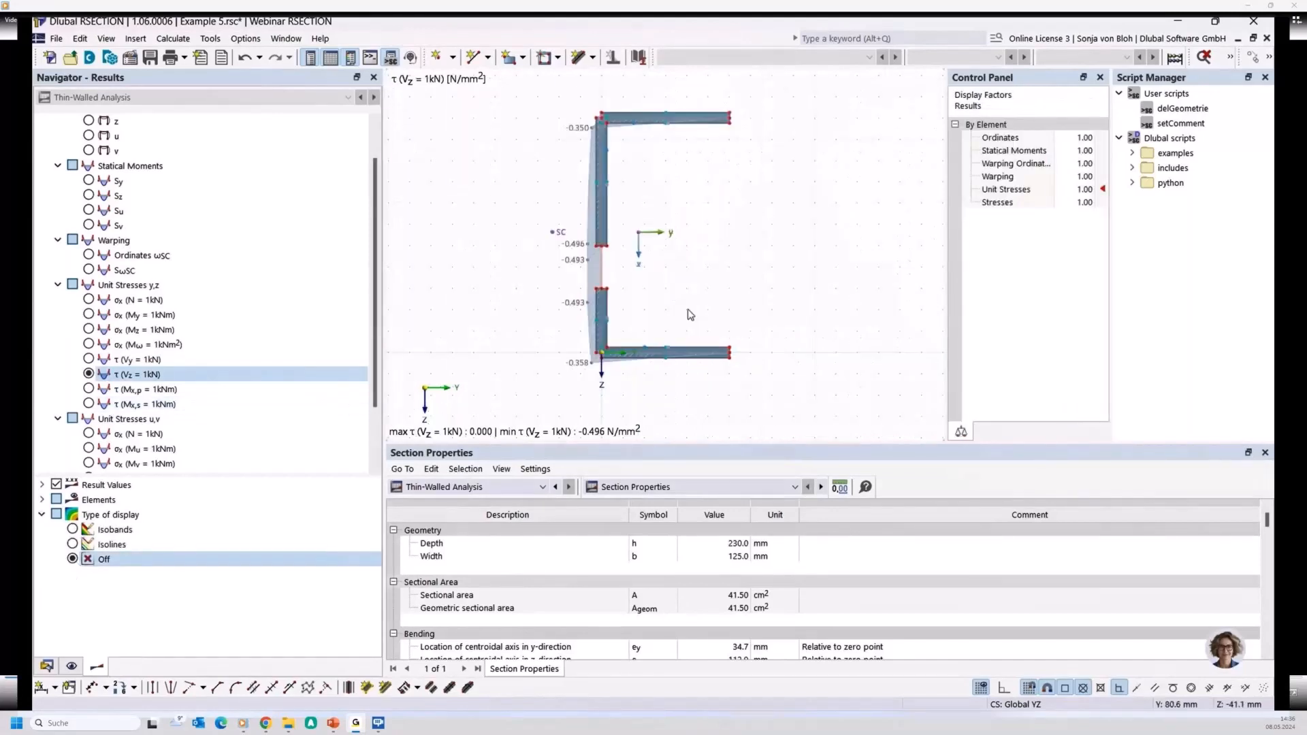
{"action": "scroll", "coordinate": [689, 314], "scroll_direction": "up", "scroll_amount": 3}
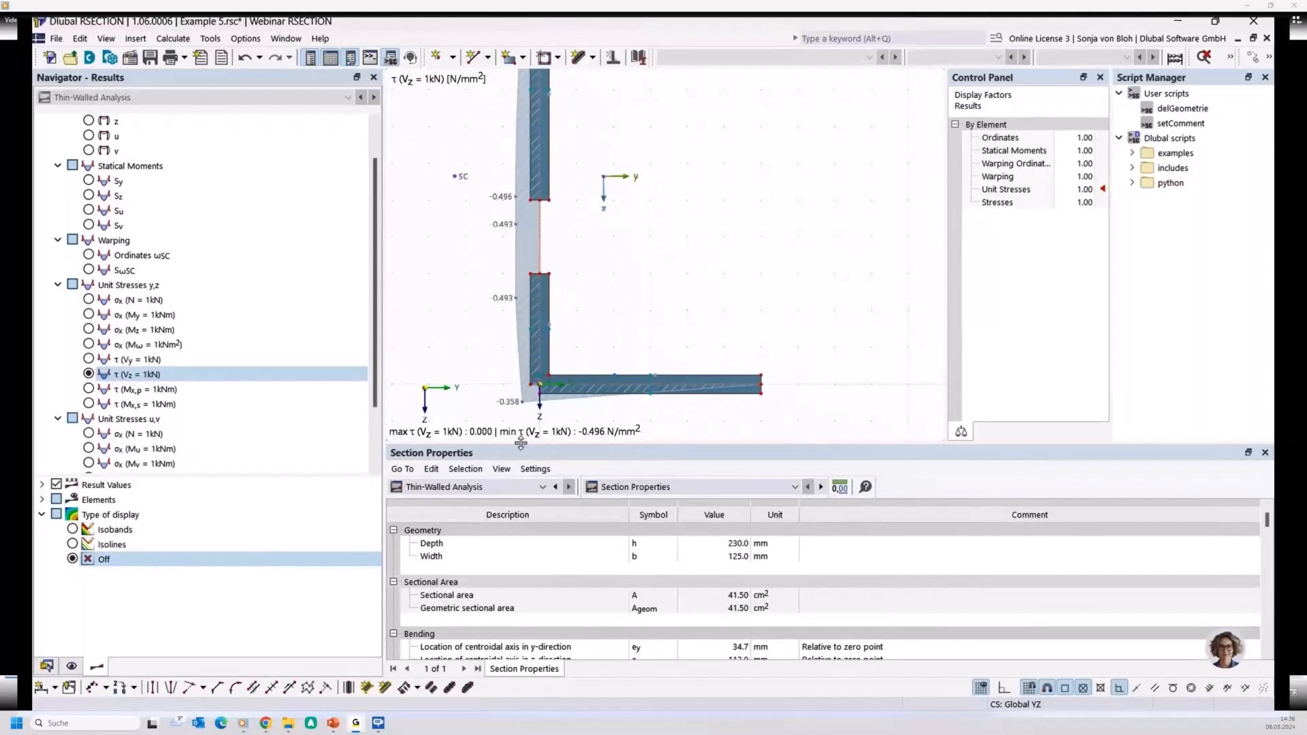
{"action": "left_click_drag", "start_coordinate": [521, 443], "coordinate": [521, 545]}
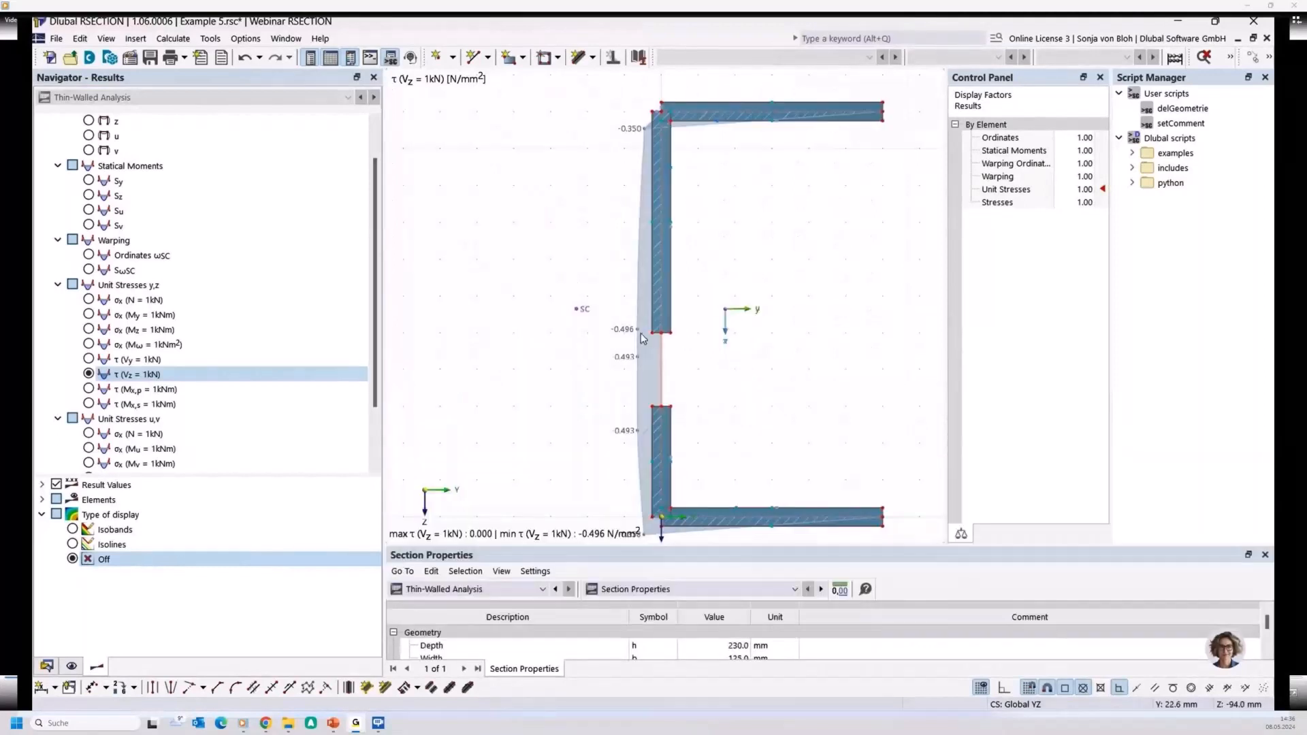
{"action": "scroll", "coordinate": [595, 346], "scroll_direction": "up", "scroll_amount": 1}
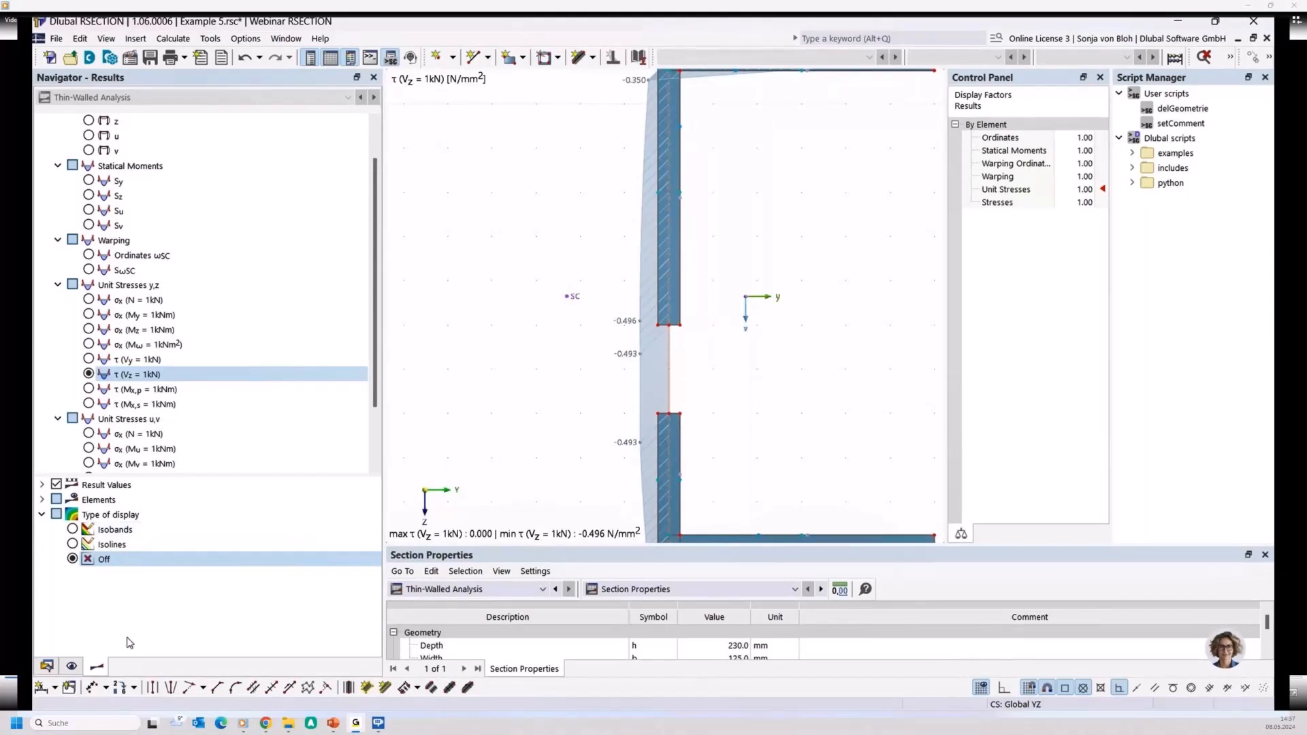
Step: Create a new model named Example 6 that uses the Thin-Walled Analysis method
{"action": "left_click", "coordinate": [47, 667]}
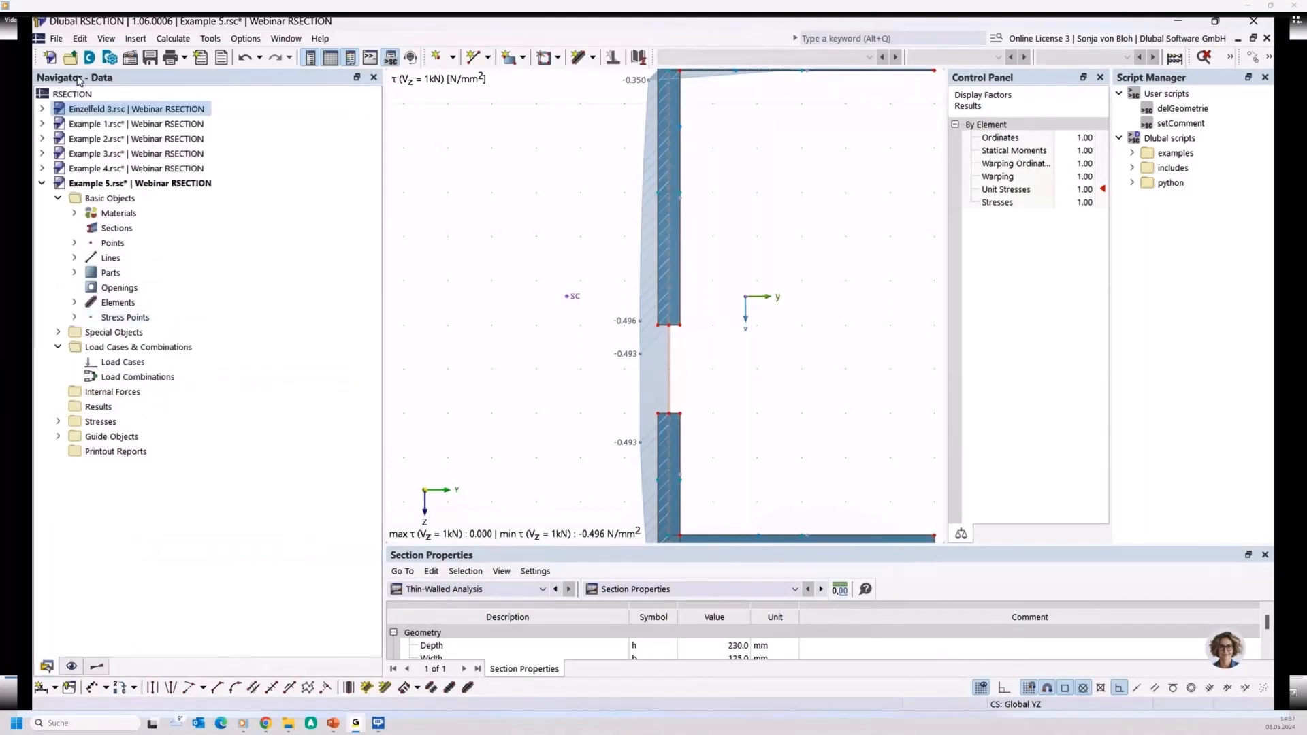
{"action": "left_click", "coordinate": [49, 57]}
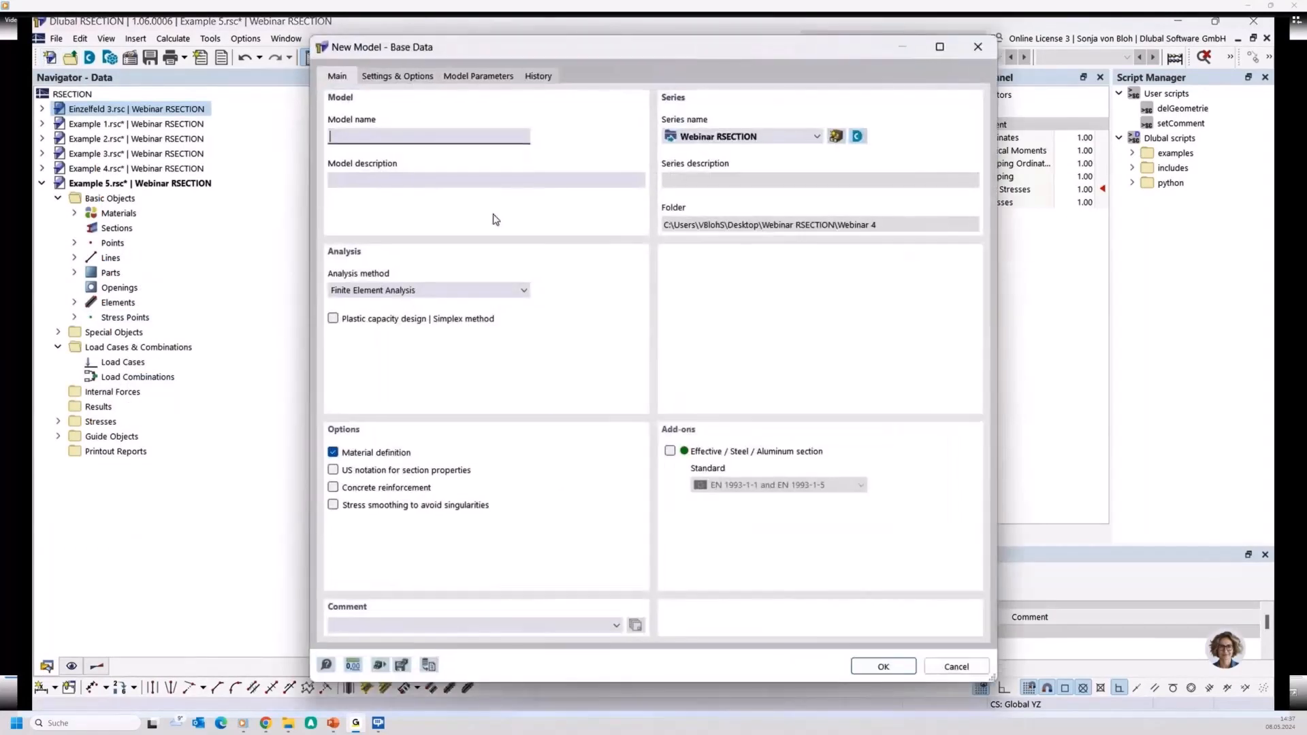
{"action": "type", "text": "Example 6"}
{"action": "left_click", "coordinate": [379, 291]}
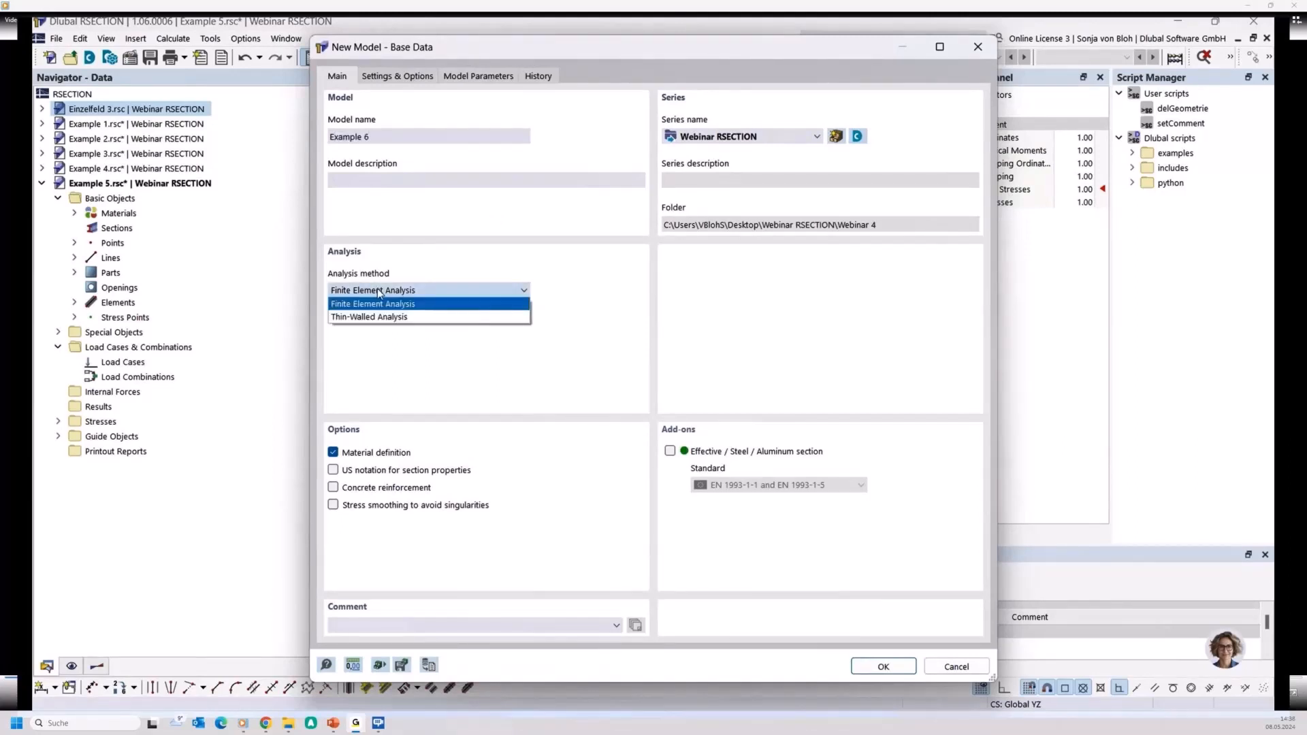
{"action": "left_click", "coordinate": [364, 317]}
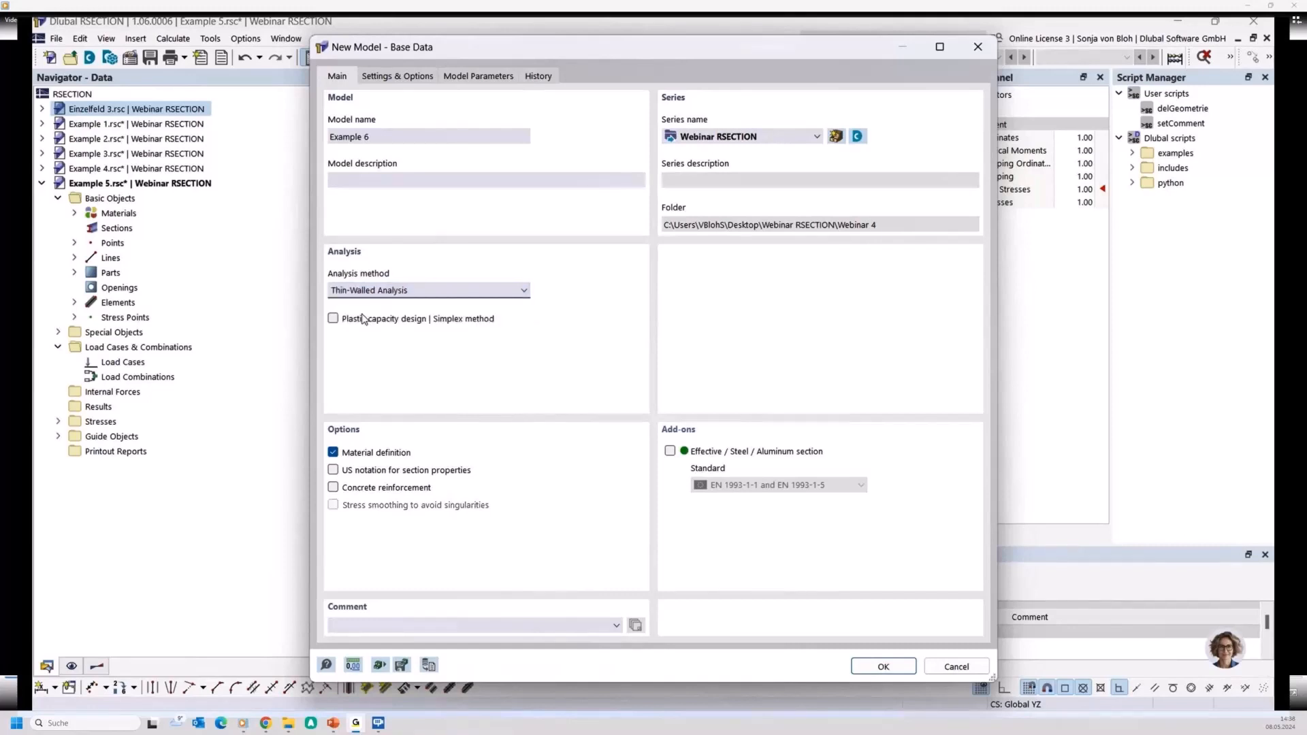
{"action": "left_click", "coordinate": [883, 667]}
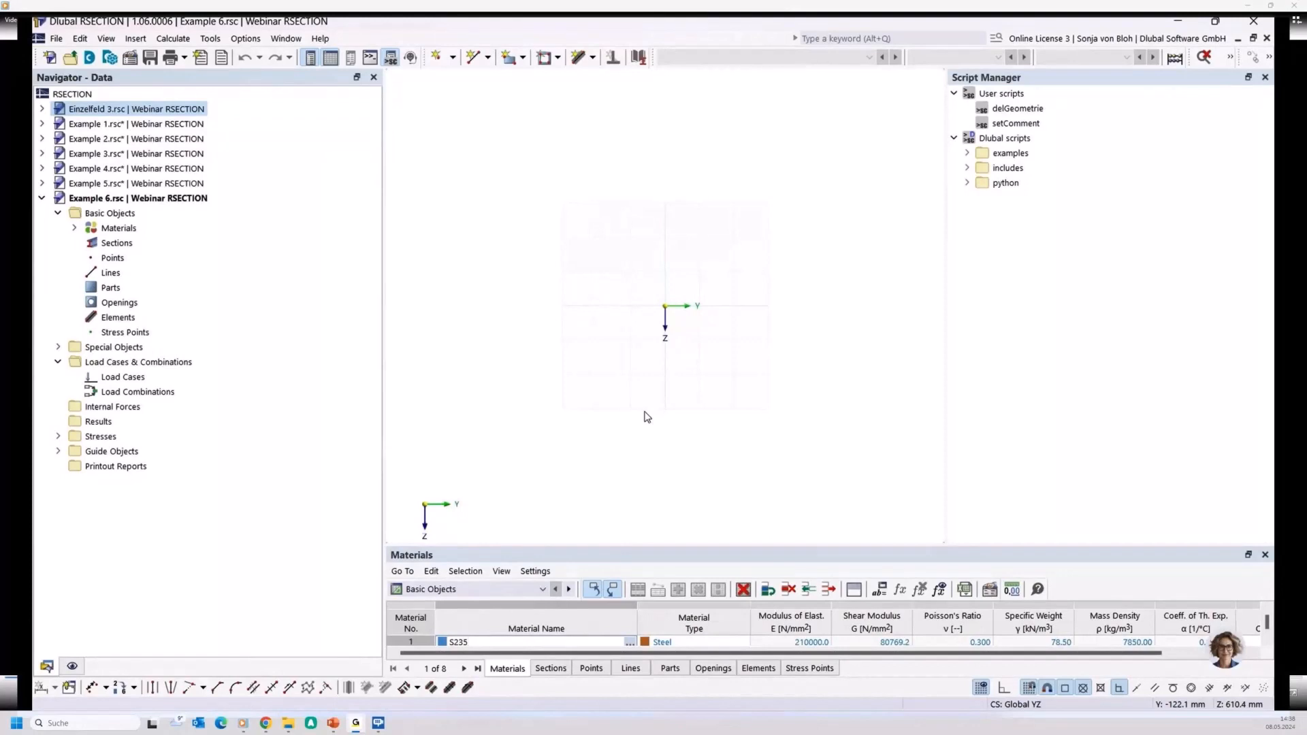
Step: Draw a single 20 mm thick S235 element 100 mm long from the origin along +Y
{"action": "left_click", "coordinate": [593, 59]}
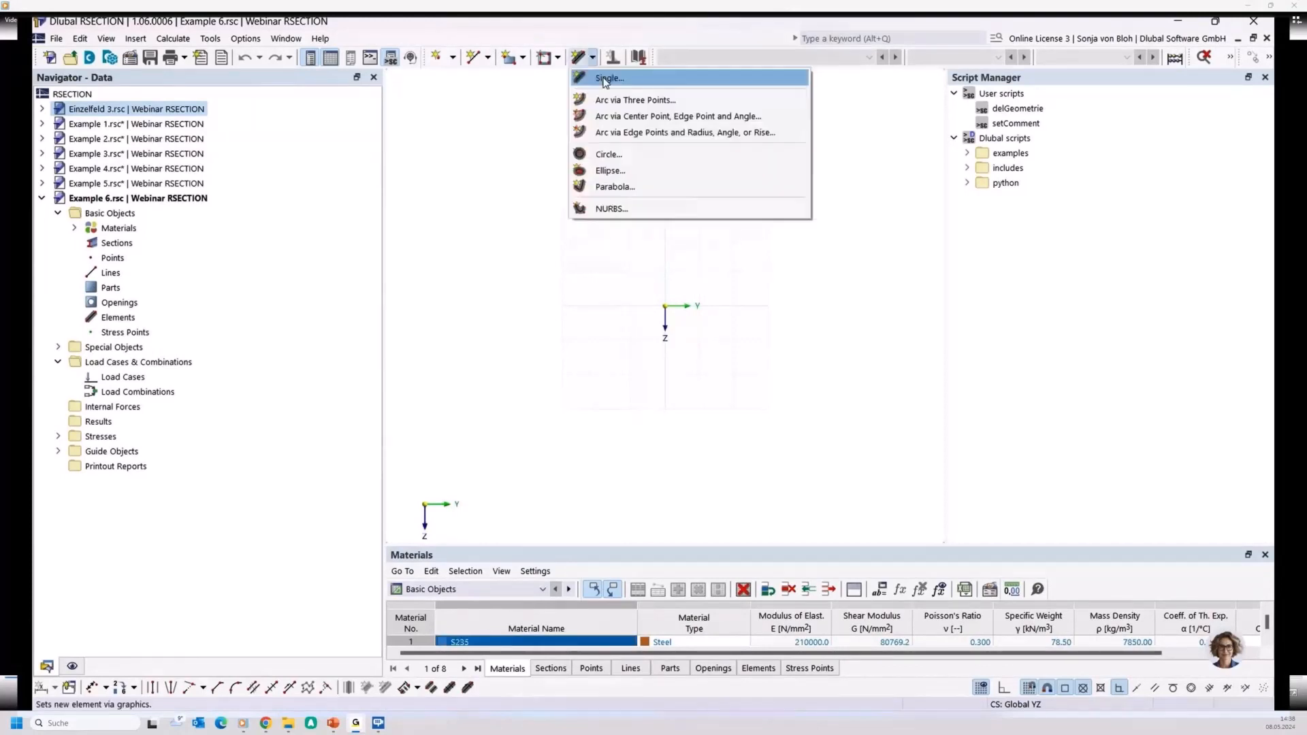
{"action": "left_click", "coordinate": [603, 79]}
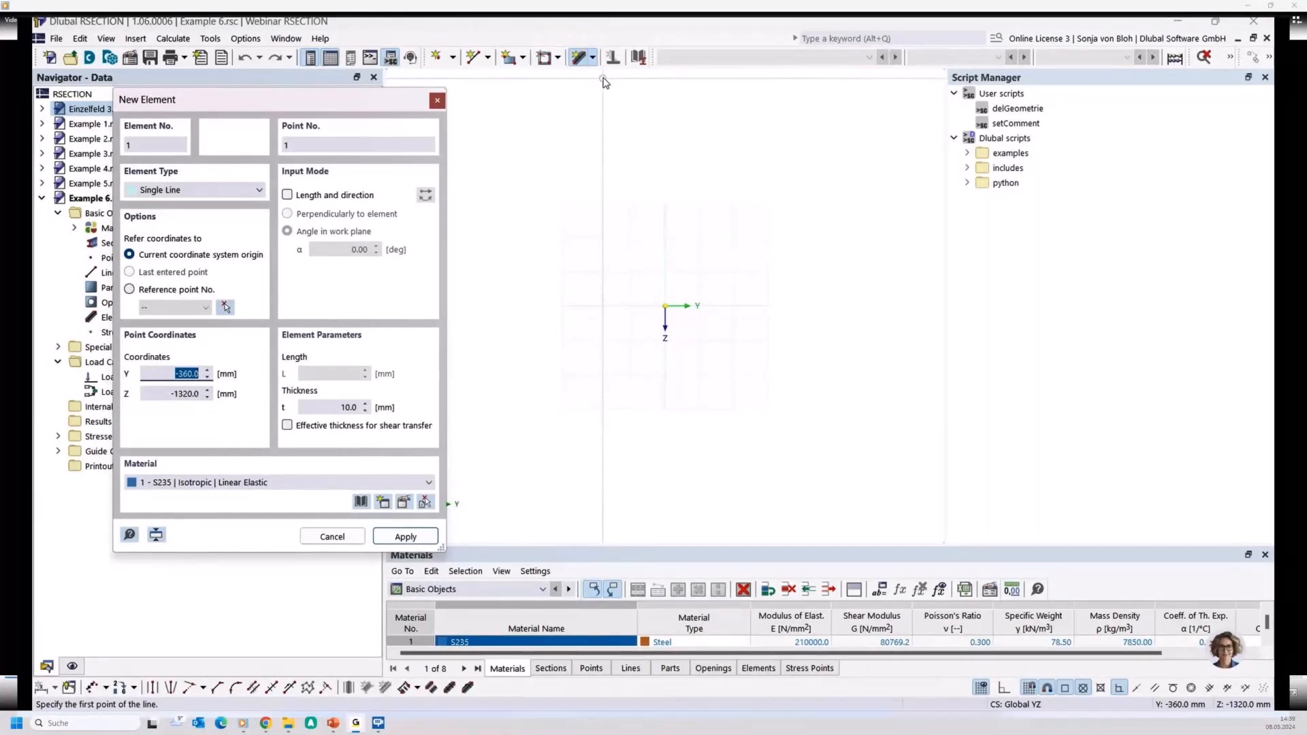
{"action": "left_click", "coordinate": [357, 406]}
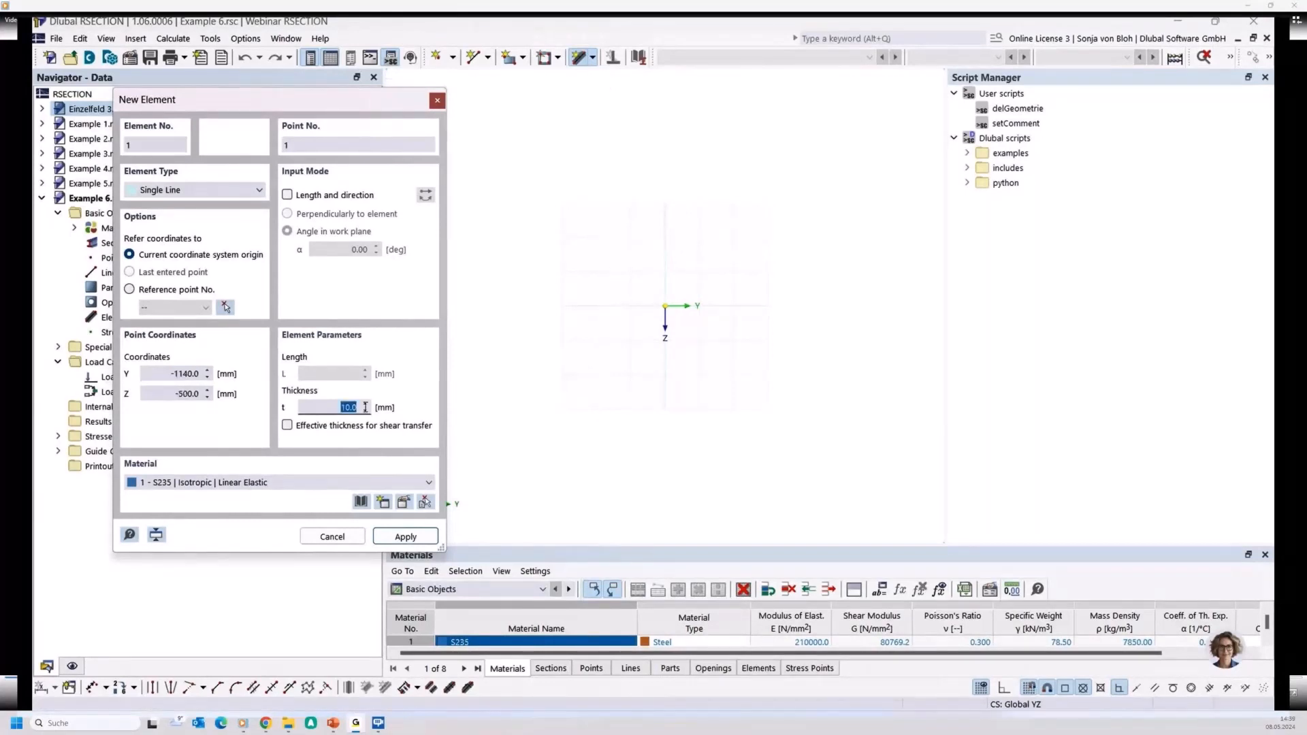
{"action": "type", "text": "20"}
{"action": "left_click", "coordinate": [666, 291]}
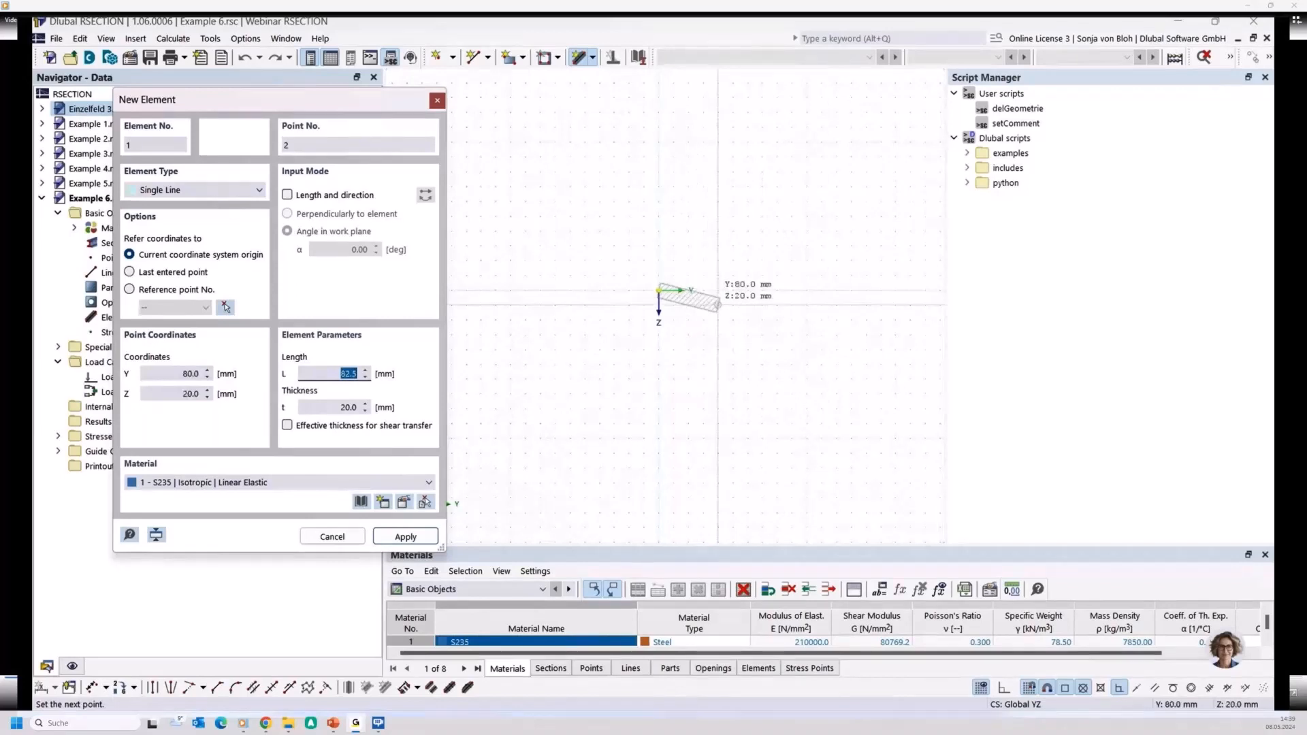
{"action": "left_click", "coordinate": [733, 290]}
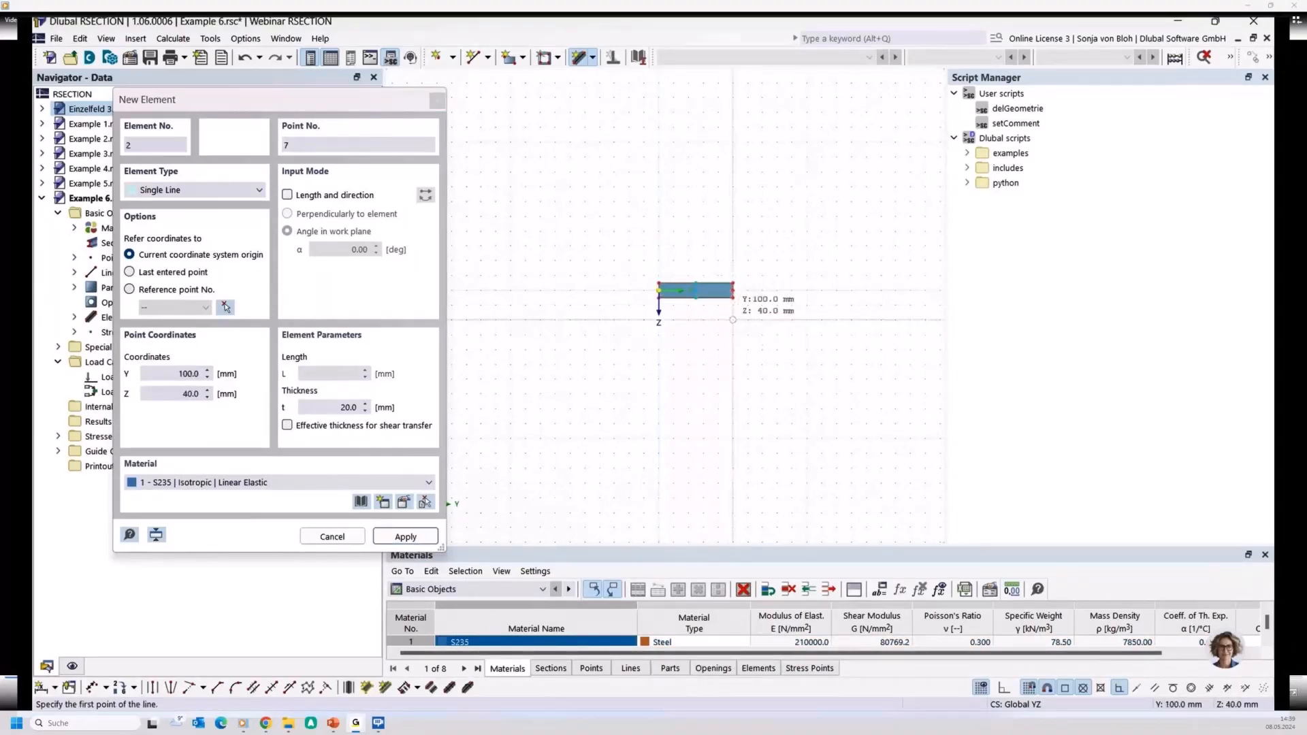
{"action": "key", "text": "Escape"}
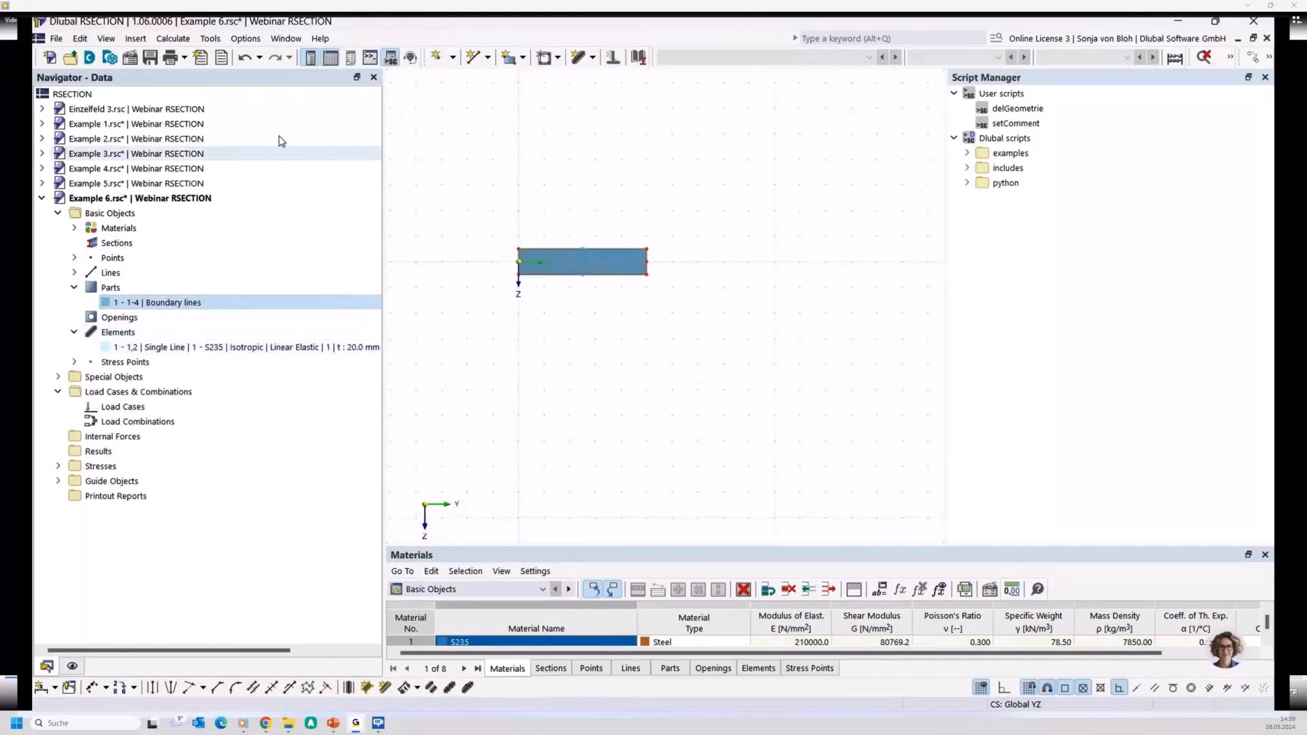
Step: Calculate the Example 6 section, enlarge the section properties table and check the sectional area
{"action": "left_click", "coordinate": [171, 40]}
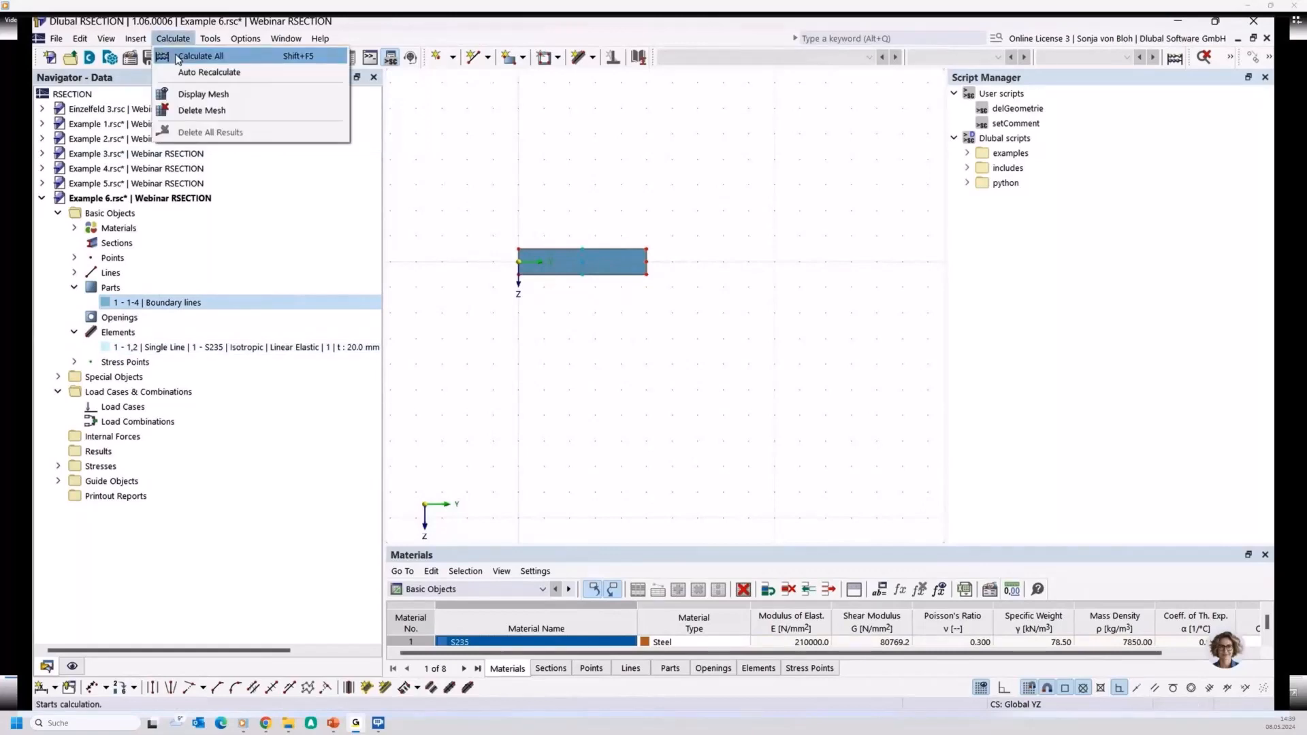
{"action": "left_click", "coordinate": [176, 57]}
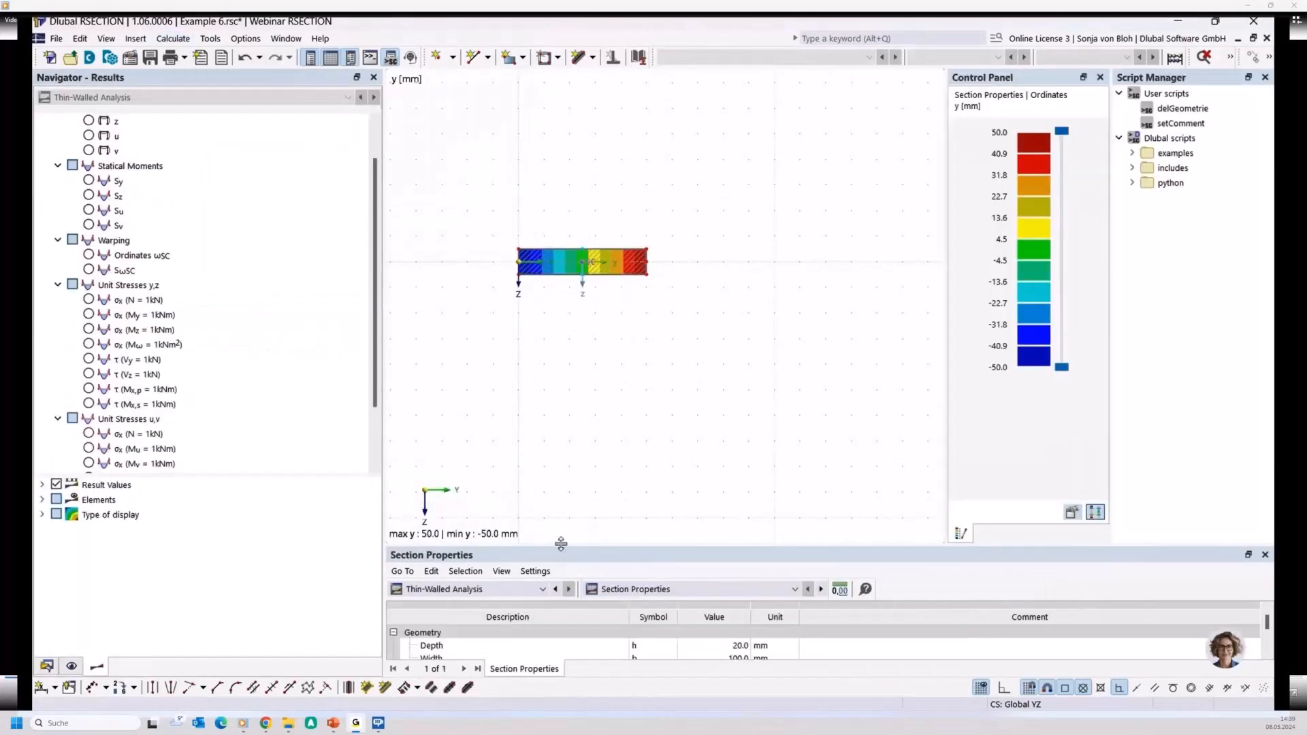
{"action": "left_click_drag", "start_coordinate": [561, 547], "coordinate": [564, 405]}
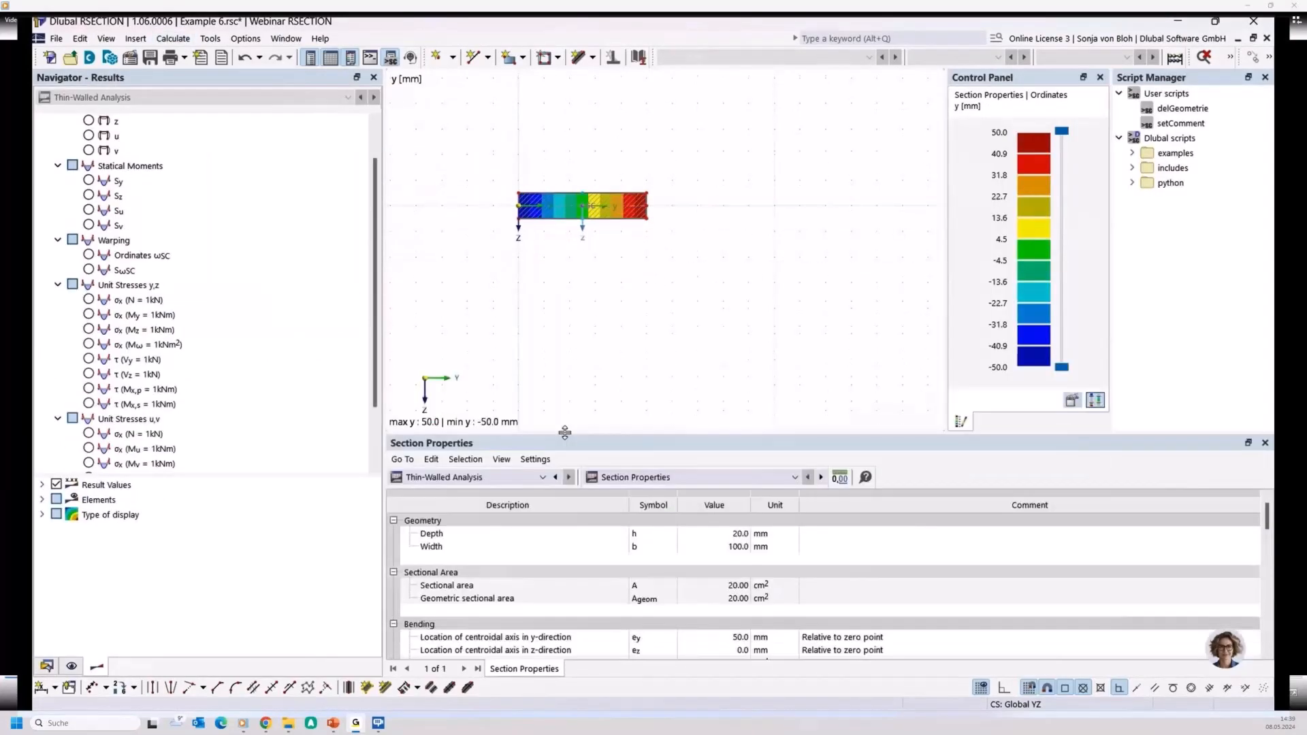
{"action": "left_click", "coordinate": [668, 587]}
Step: Set the thickness of the single line element in Example 6 to 10 mm
{"action": "left_click", "coordinate": [49, 667]}
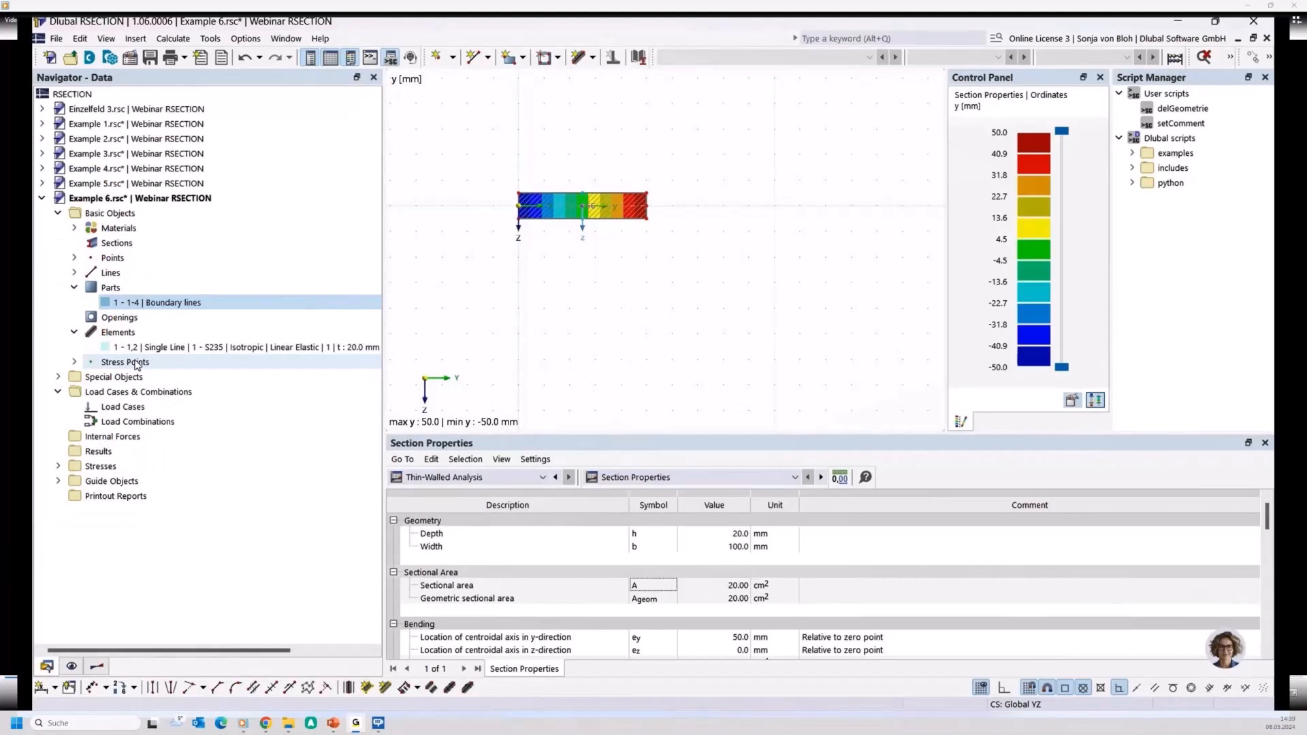
{"action": "double_click", "coordinate": [142, 347]}
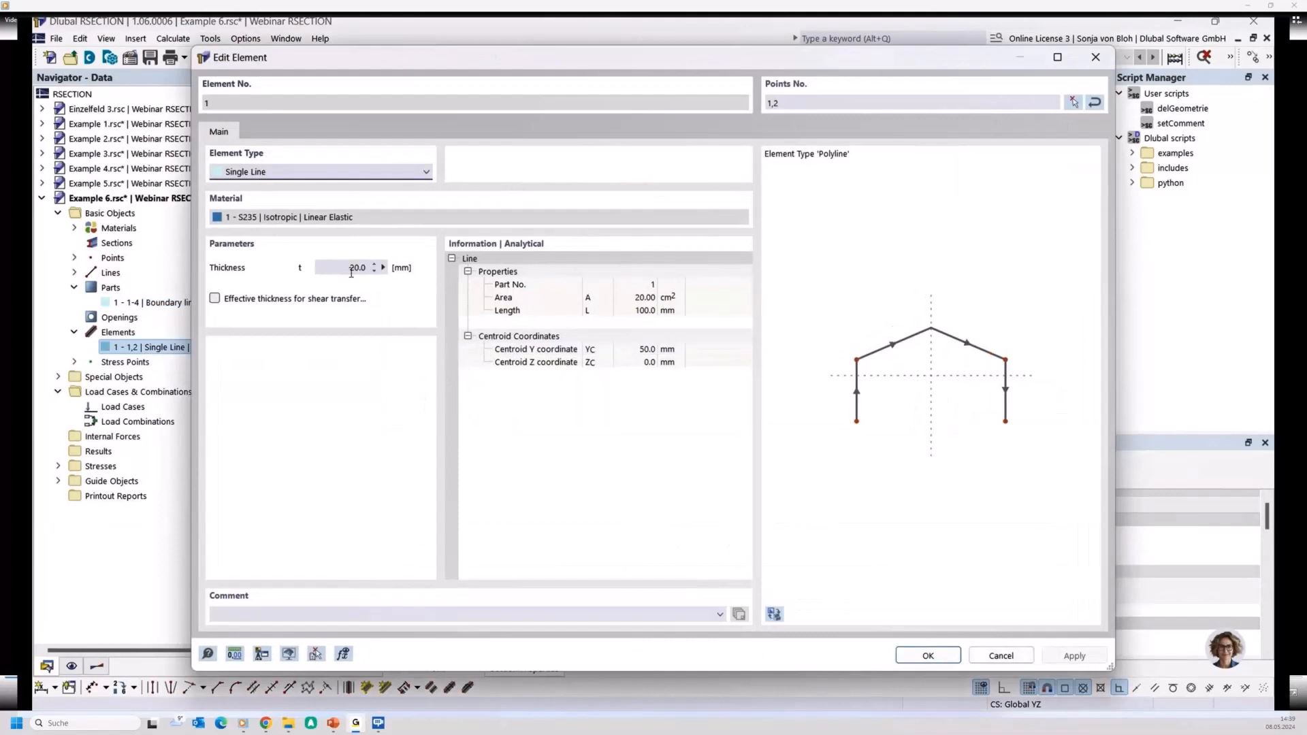
{"action": "double_click", "coordinate": [351, 269]}
{"action": "type", "text": "10"}
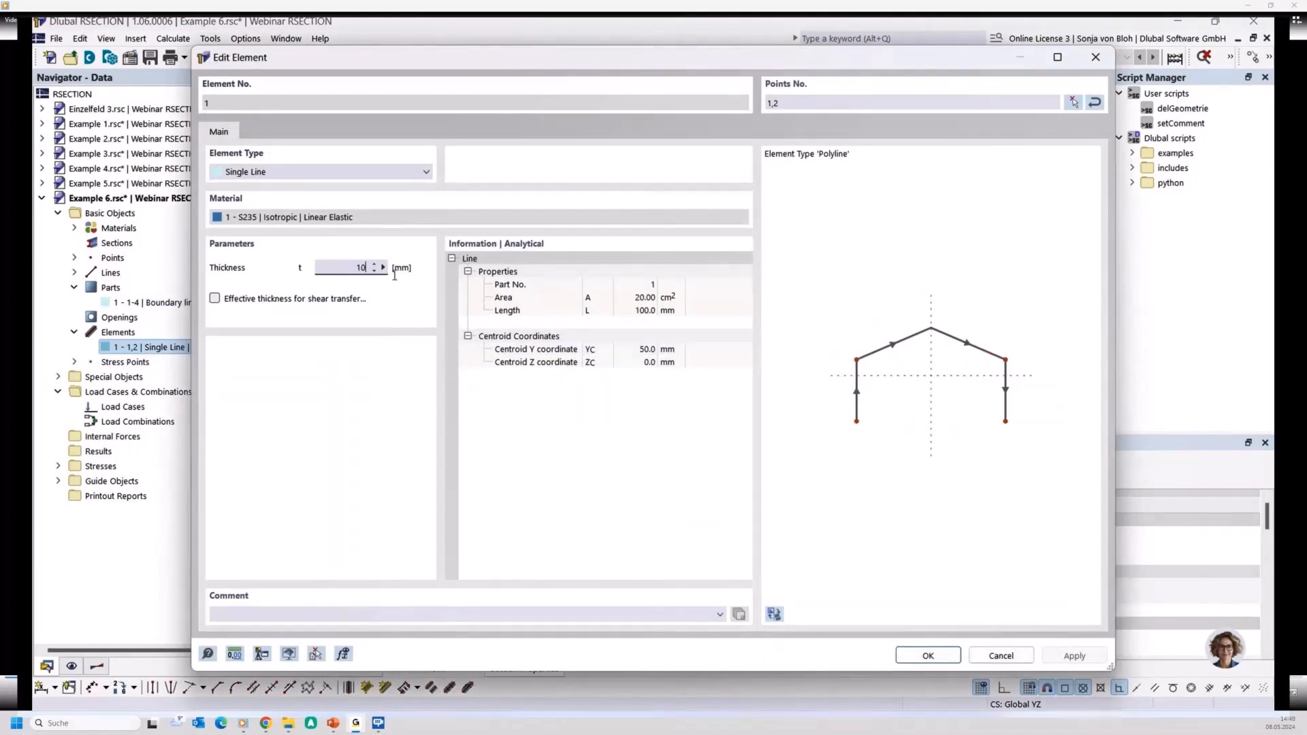
{"action": "left_click", "coordinate": [921, 651]}
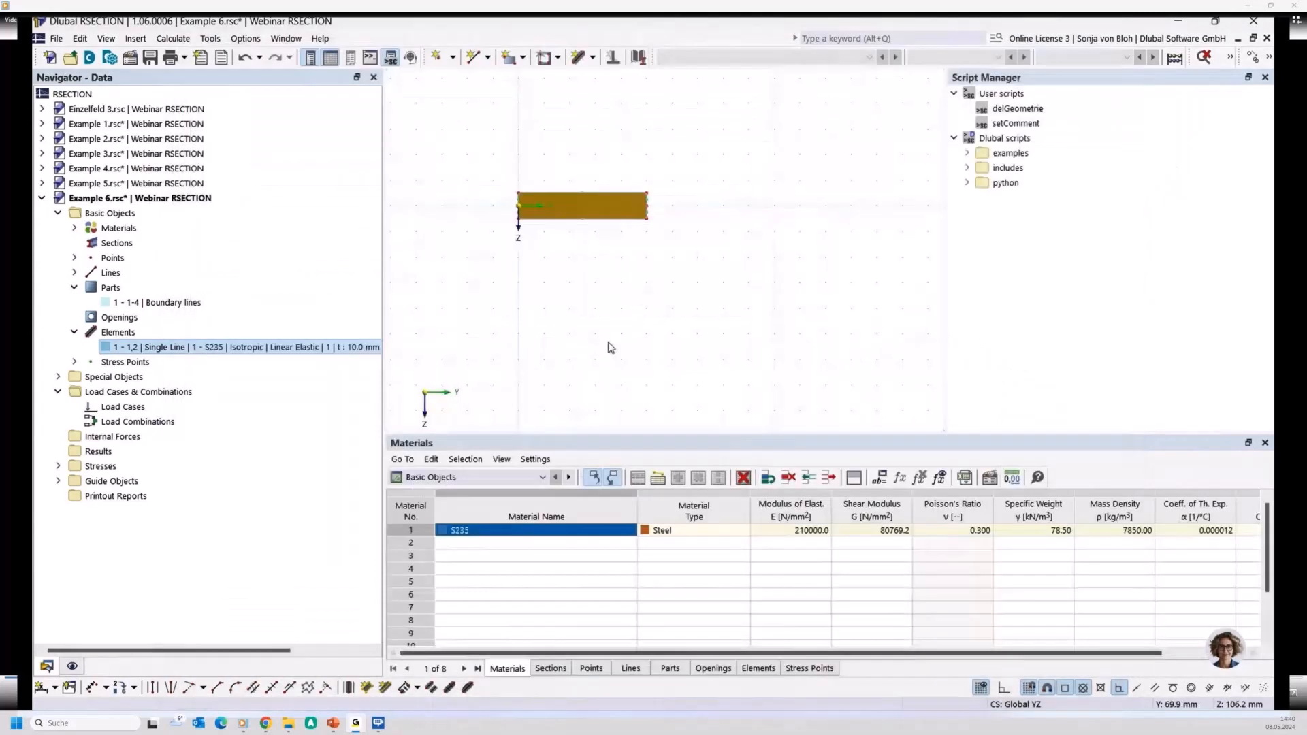
Step: Recalculate the Example 6 section with the 10 mm thick element and check the sectional area in the section properties
{"action": "scroll", "coordinate": [593, 315], "scroll_direction": "up", "scroll_amount": 2}
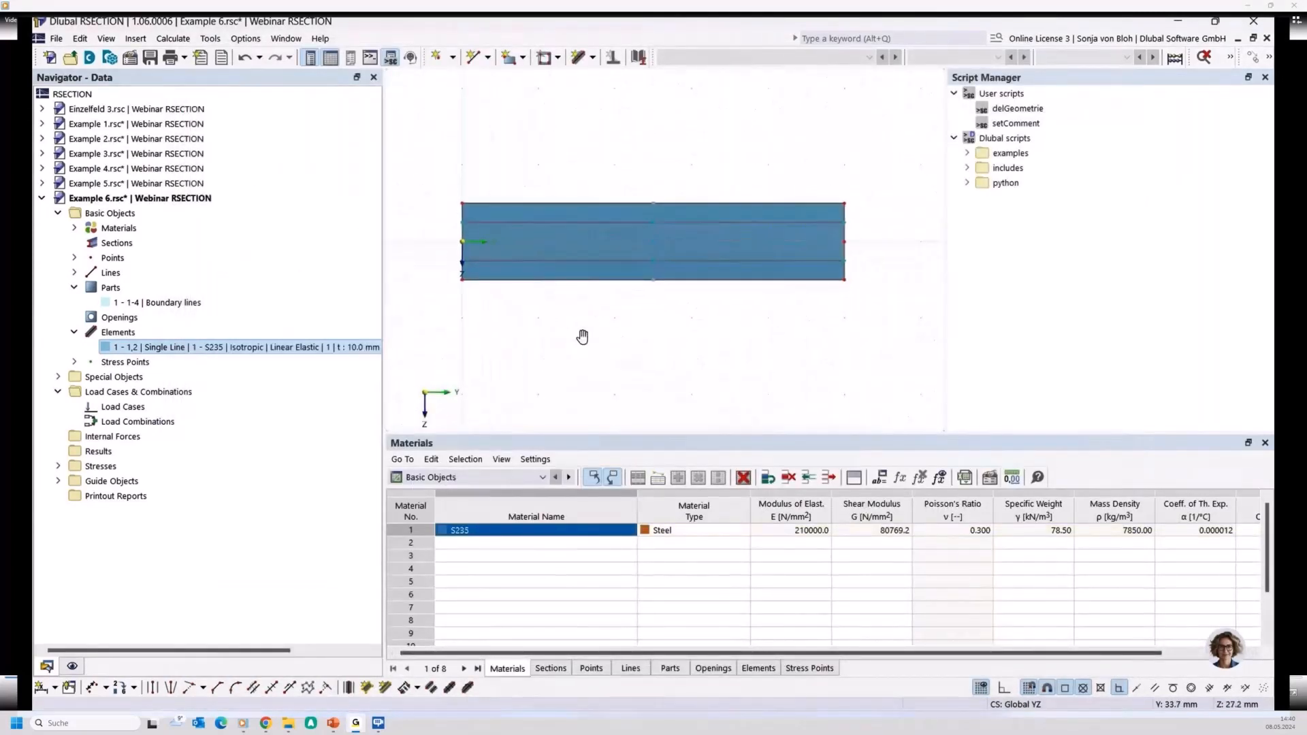
{"action": "middle_click_drag", "start_coordinate": [581, 337], "coordinate": [563, 323]}
{"action": "left_click", "coordinate": [539, 261]}
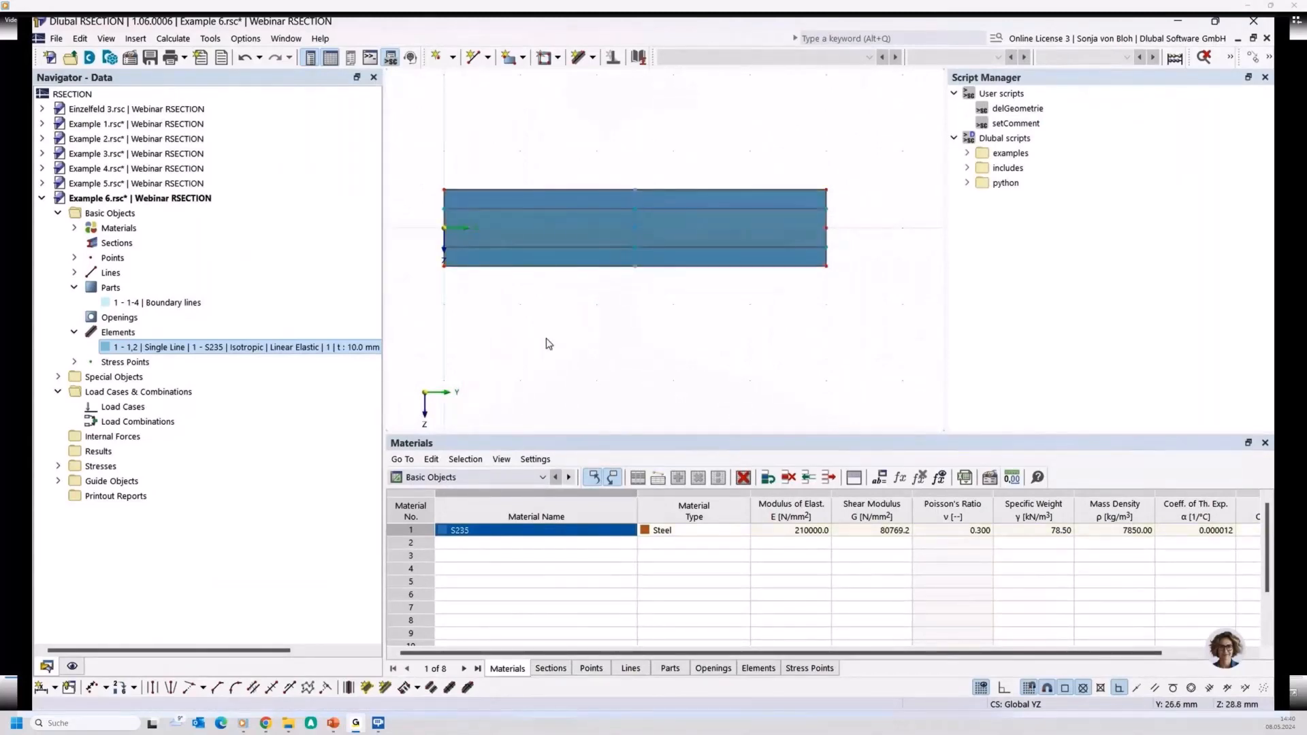
{"action": "left_click", "coordinate": [173, 39]}
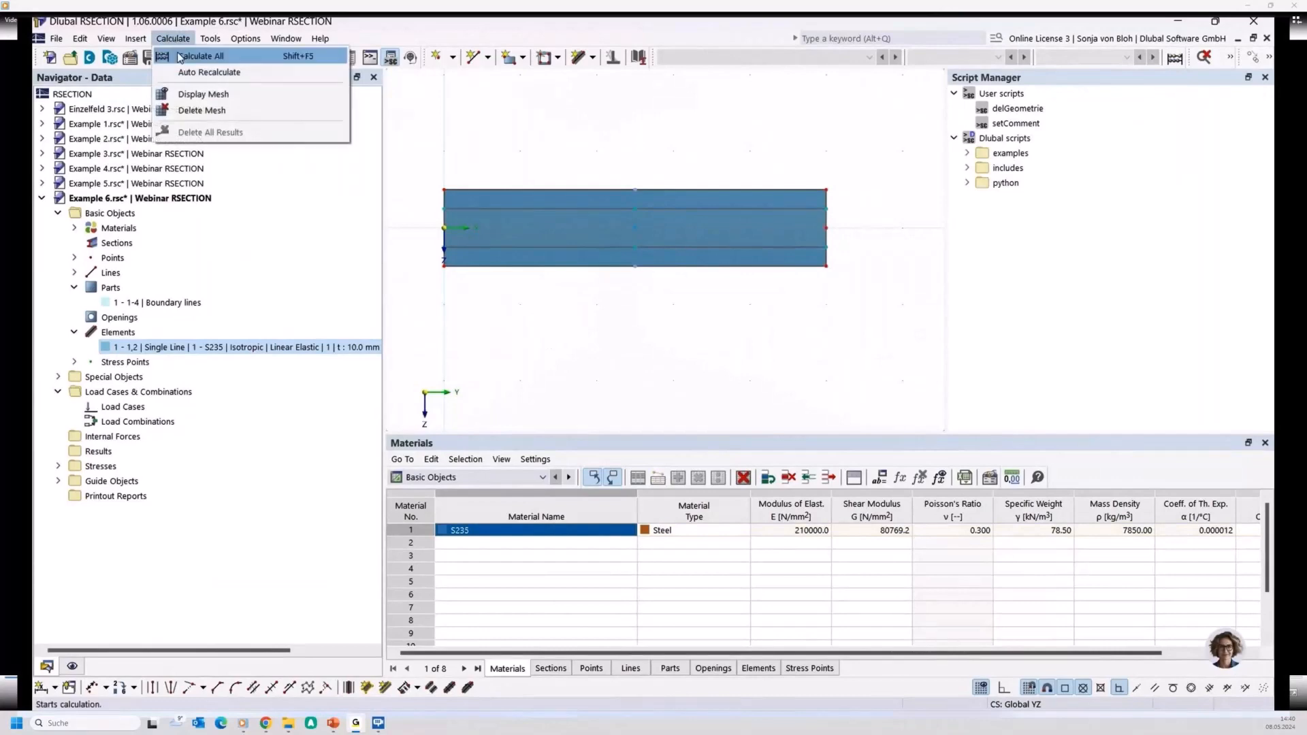
{"action": "left_click", "coordinate": [179, 57]}
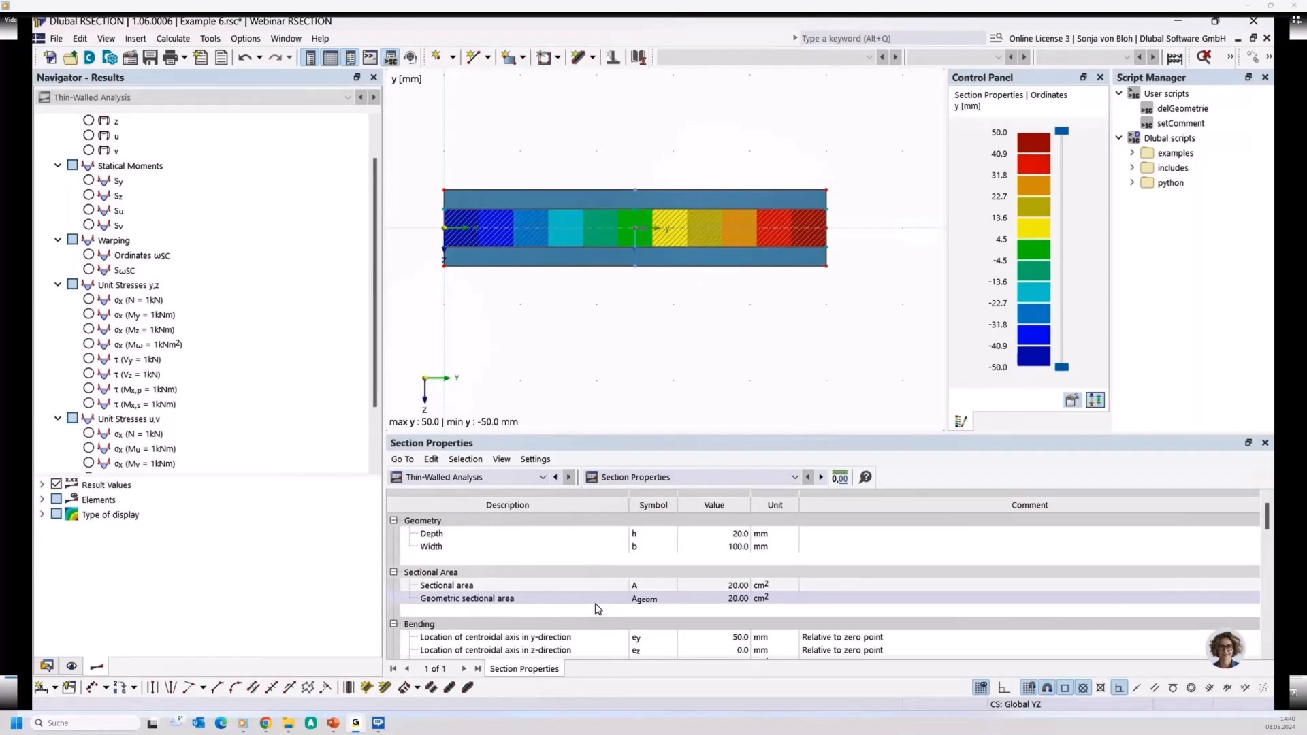
{"action": "left_click", "coordinate": [597, 588]}
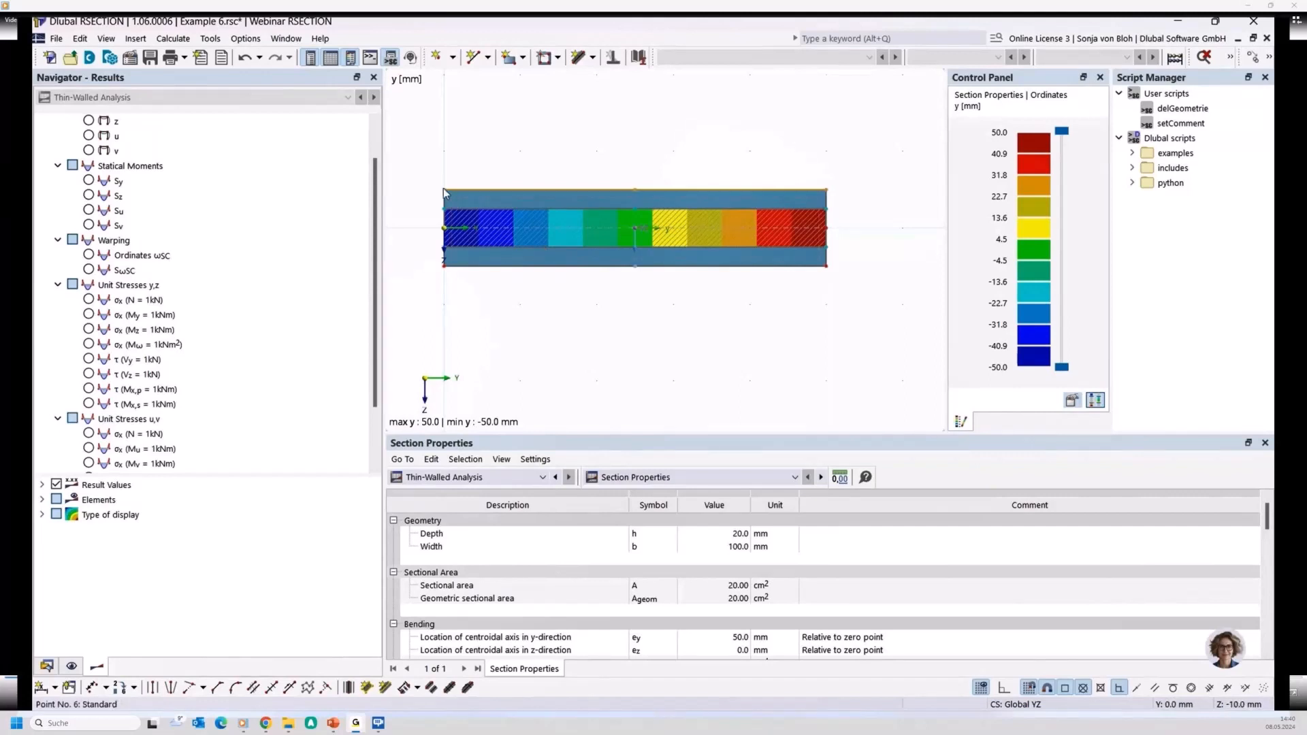
Step: Move the part's upper and lower boundary lines inward onto the element outline so the part is 10 mm deep
{"action": "left_click_drag", "start_coordinate": [443, 188], "coordinate": [443, 208]}
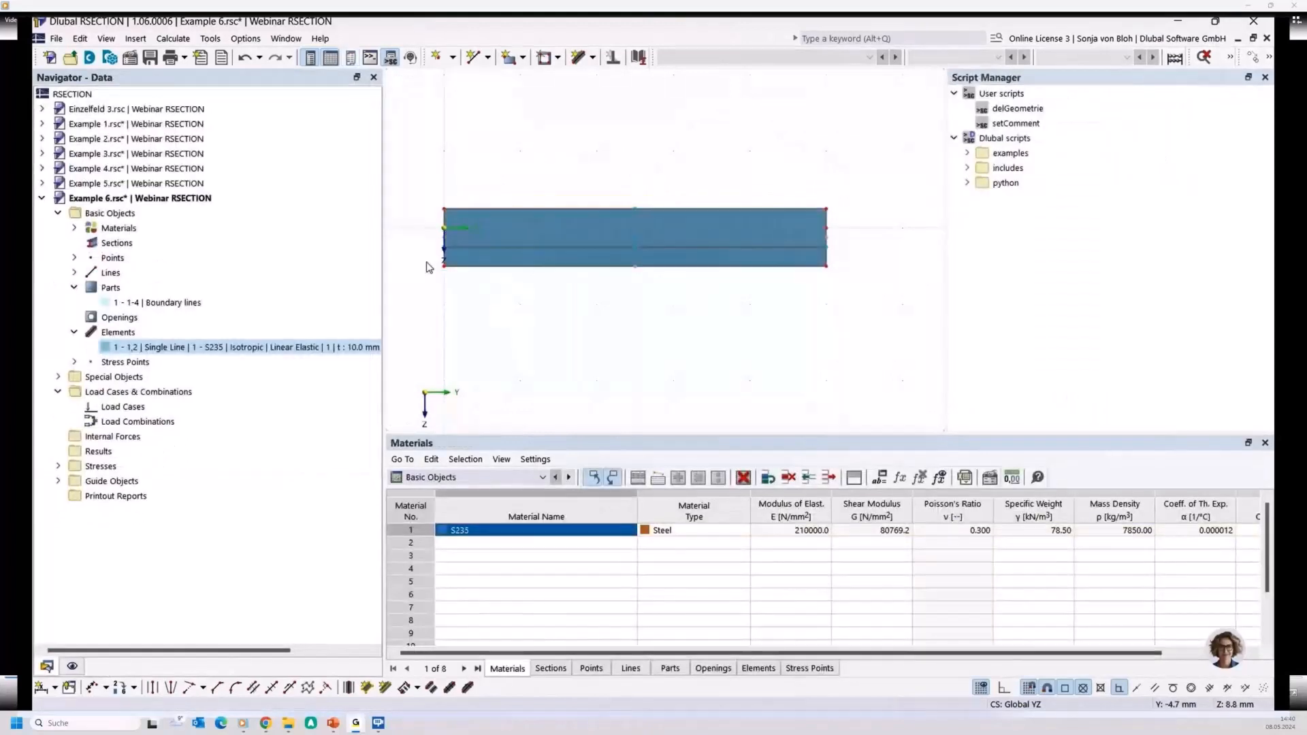
{"action": "left_click_drag", "start_coordinate": [429, 263], "coordinate": [869, 297]}
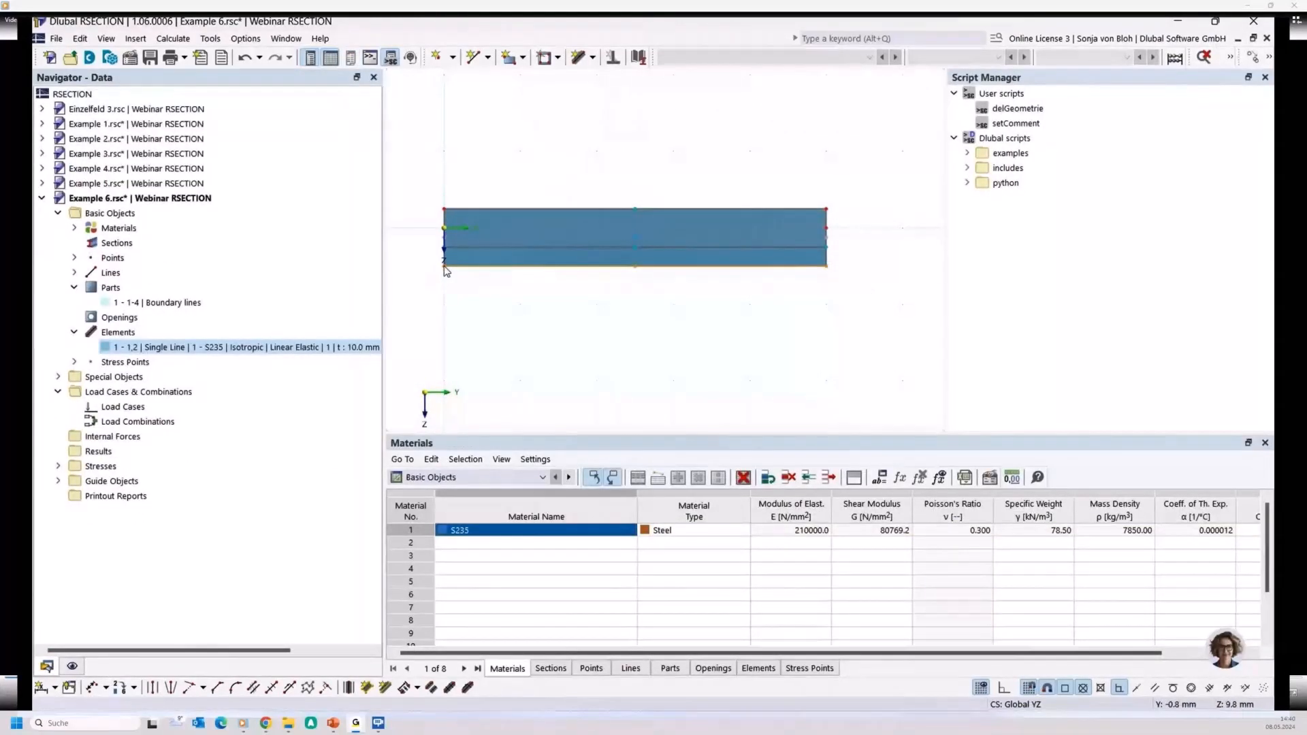
{"action": "left_click_drag", "start_coordinate": [444, 265], "coordinate": [444, 247]}
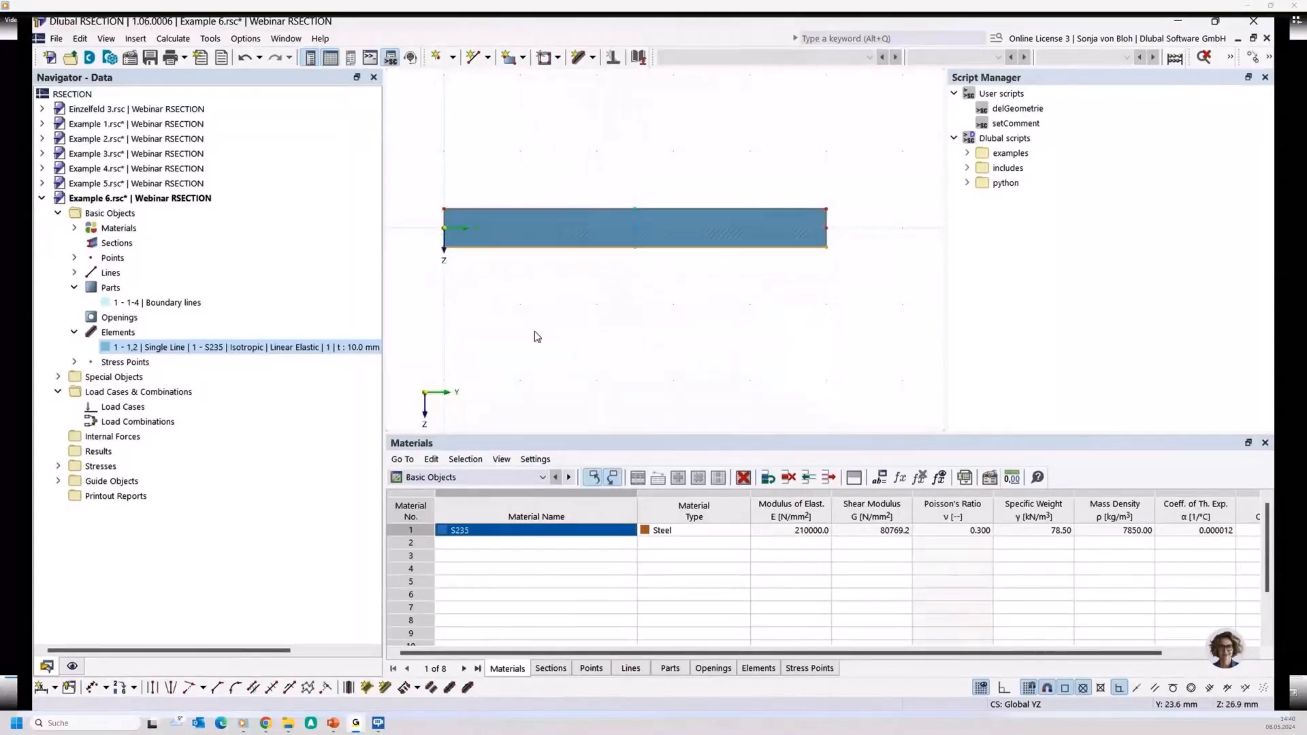
Step: Calculate the section with the reduced part and compare the sectional area with the geometric sectional area
{"action": "left_click", "coordinate": [181, 40]}
{"action": "left_click", "coordinate": [198, 56]}
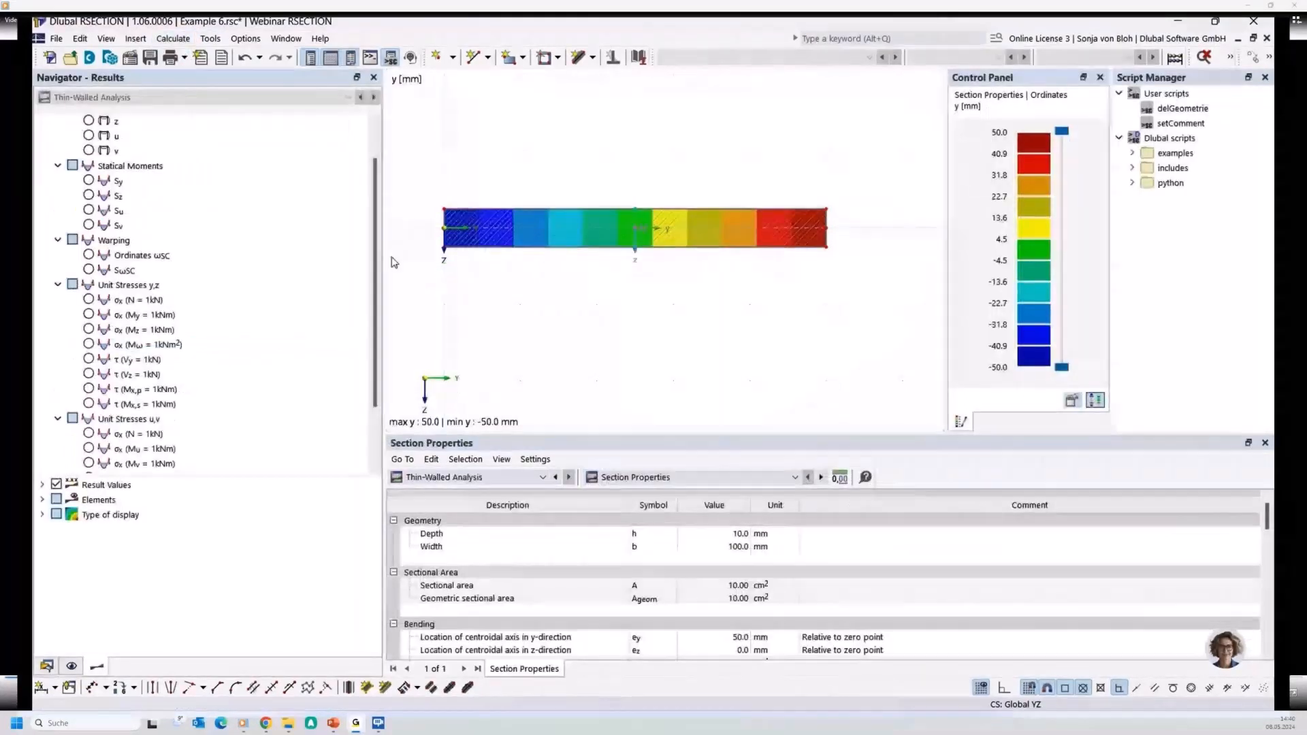
{"action": "left_click", "coordinate": [467, 599]}
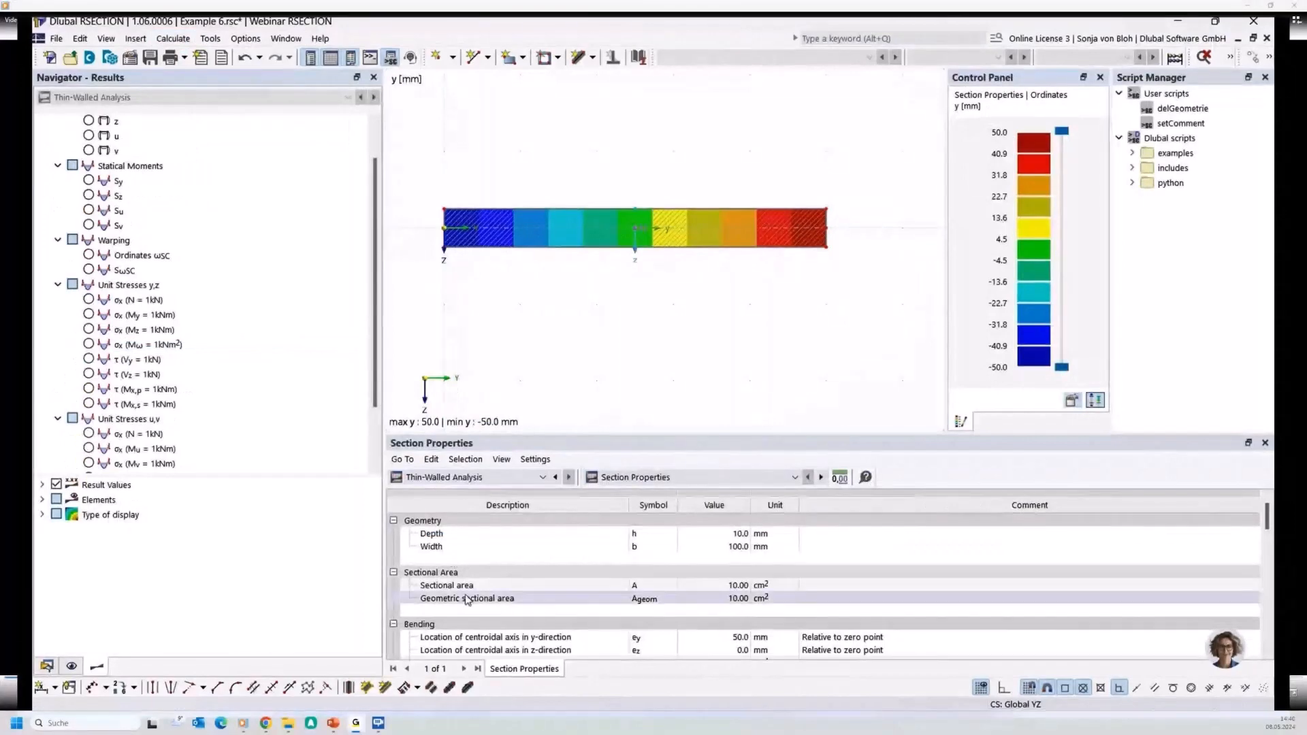
{"action": "left_click", "coordinate": [728, 585]}
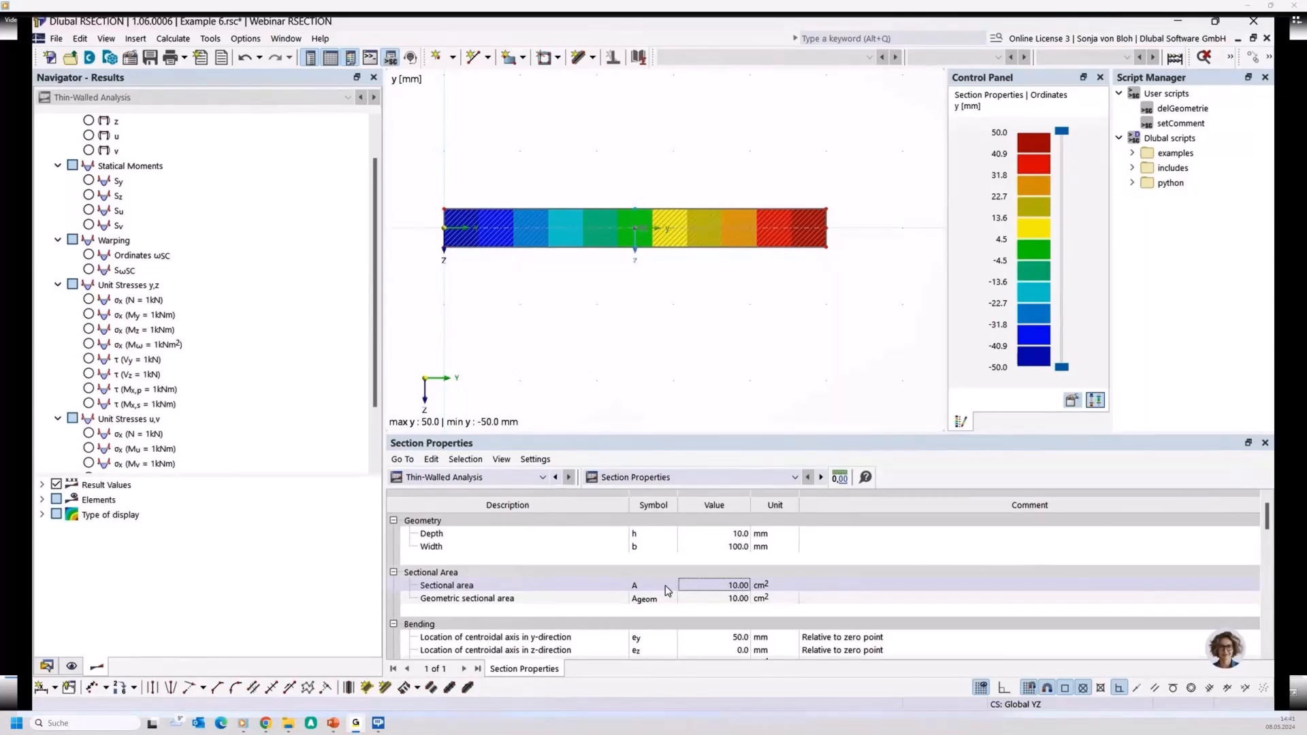
Step: Delete all drawn geometry of Example 6, including the part and the element
{"action": "scroll", "coordinate": [653, 313], "scroll_direction": "down", "scroll_amount": 2}
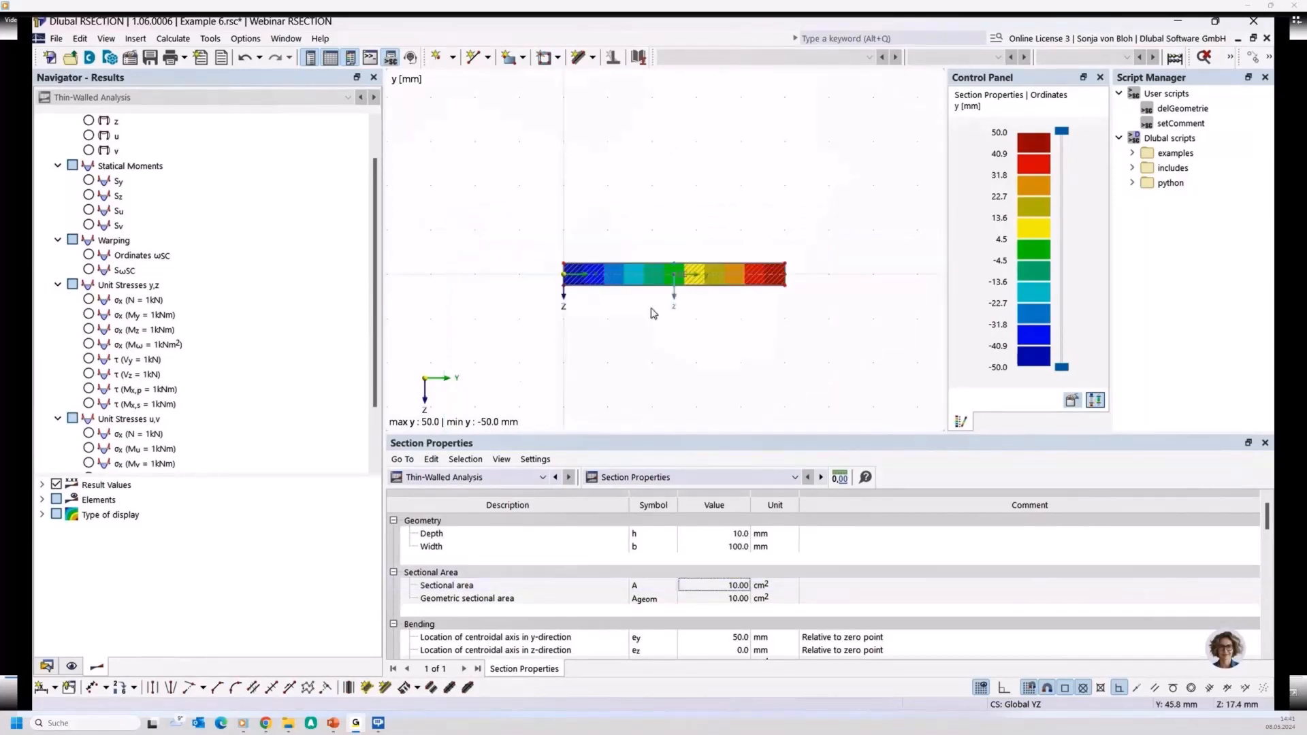
{"action": "key", "text": "ctrl+a"}
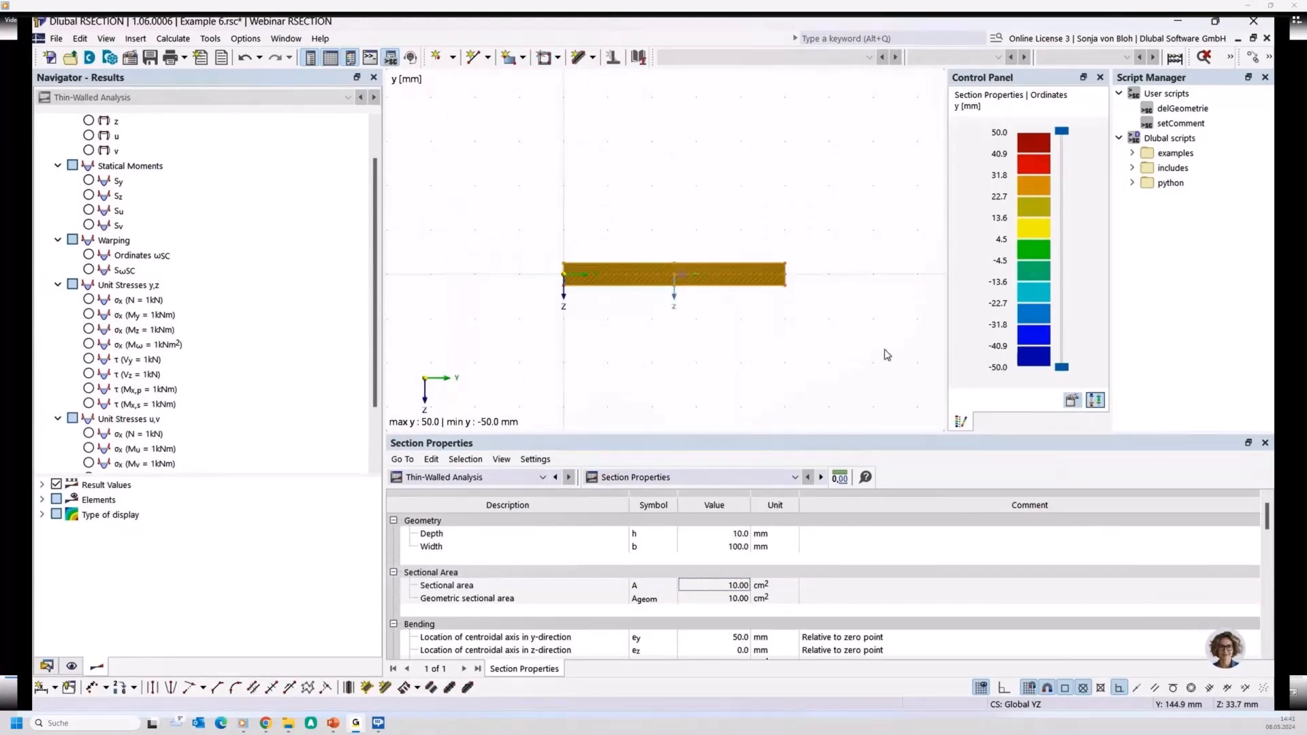
{"action": "key", "text": "Delete"}
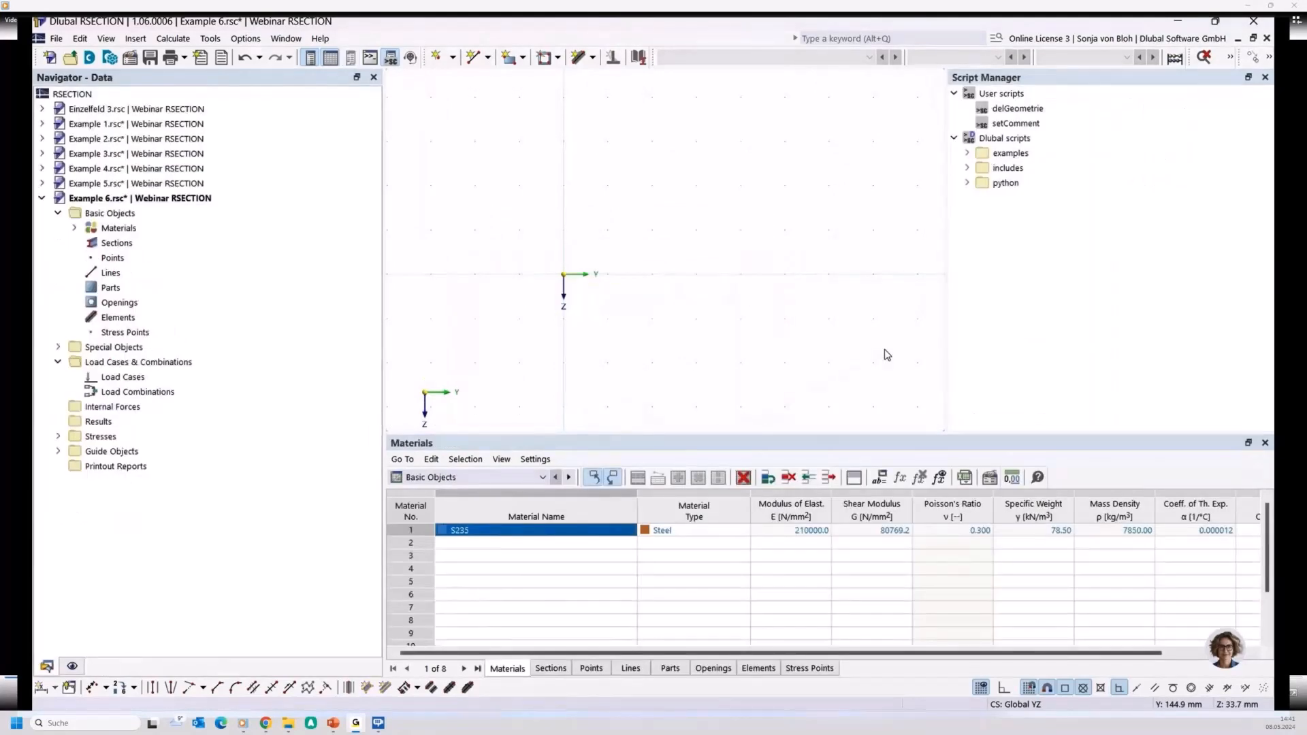
Step: Draw three connected lines forming a channel from Y 60, Z 0 through the origin and Y 0, Z -100 to Y 60, Z -100 mm
{"action": "key", "text": "l"}
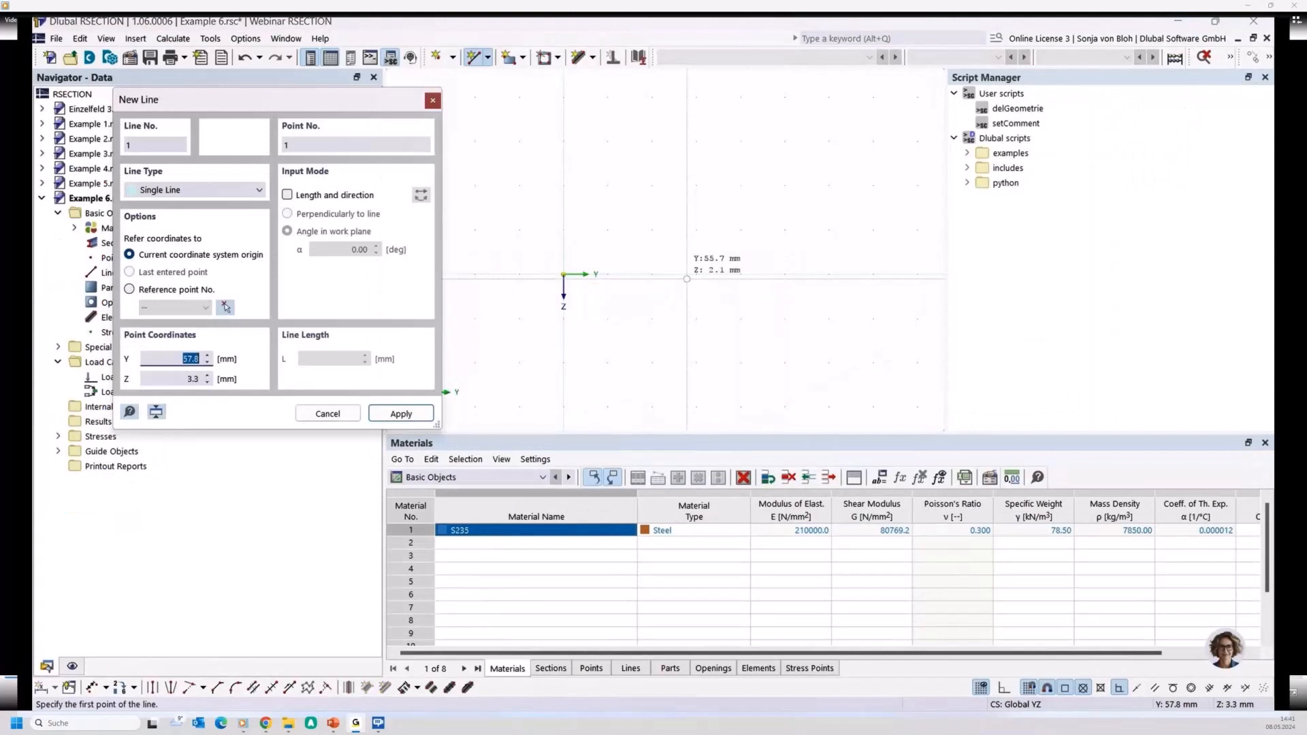
{"action": "left_click", "coordinate": [696, 274]}
{"action": "left_click", "coordinate": [563, 274]}
{"action": "scroll", "coordinate": [602, 323], "scroll_direction": "down", "scroll_amount": 3}
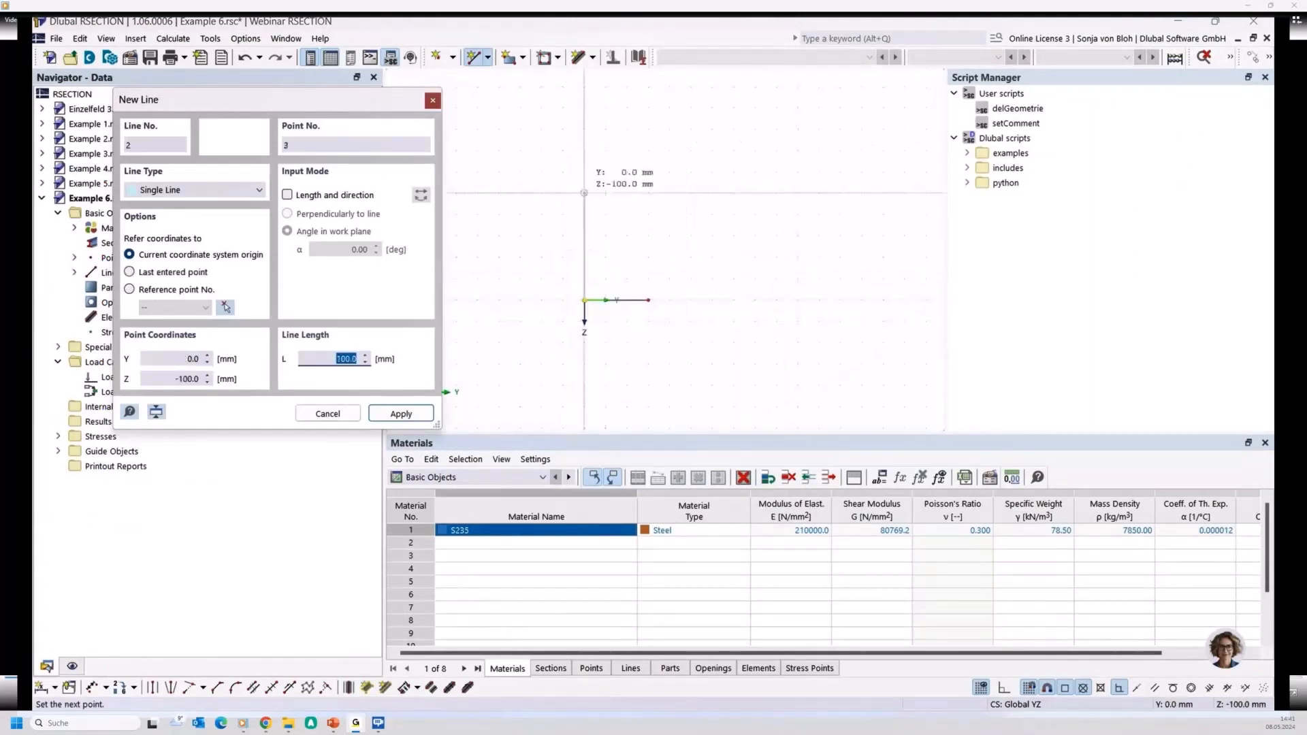
{"action": "left_click", "coordinate": [584, 193]}
{"action": "left_click", "coordinate": [648, 193]}
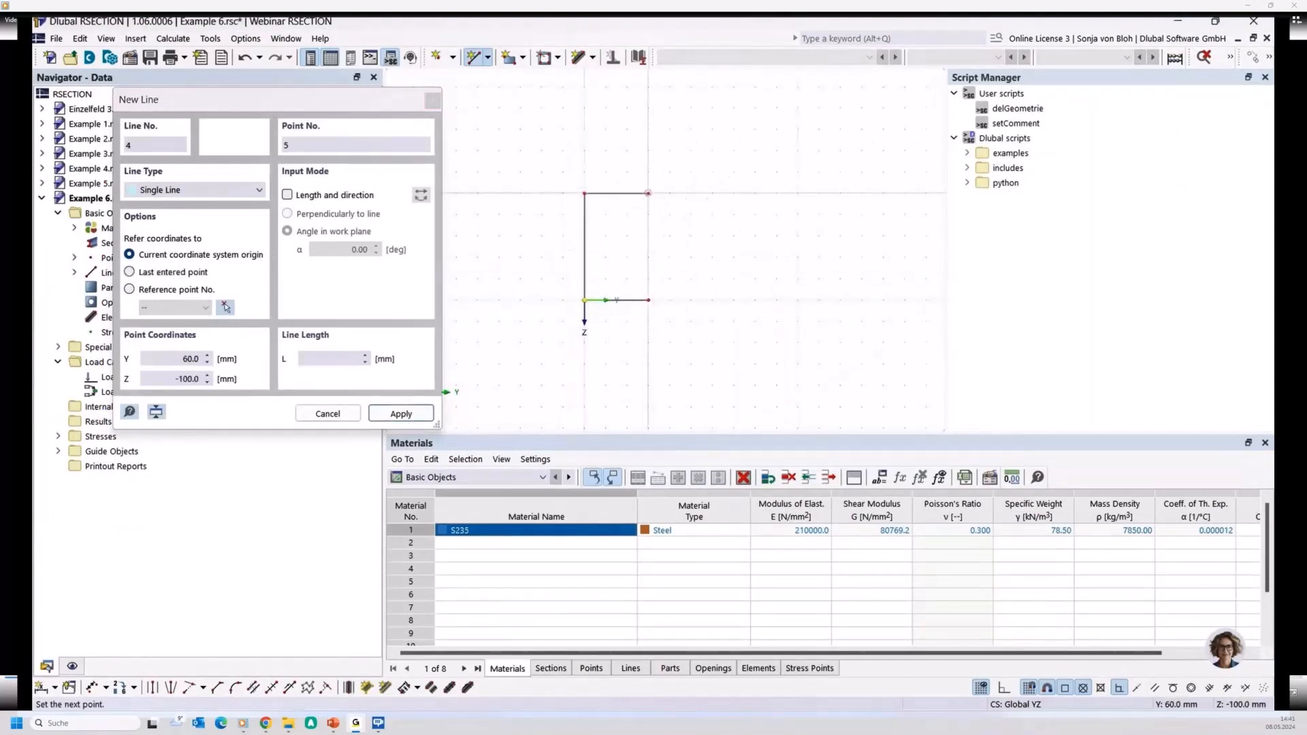
{"action": "key", "text": "Escape"}
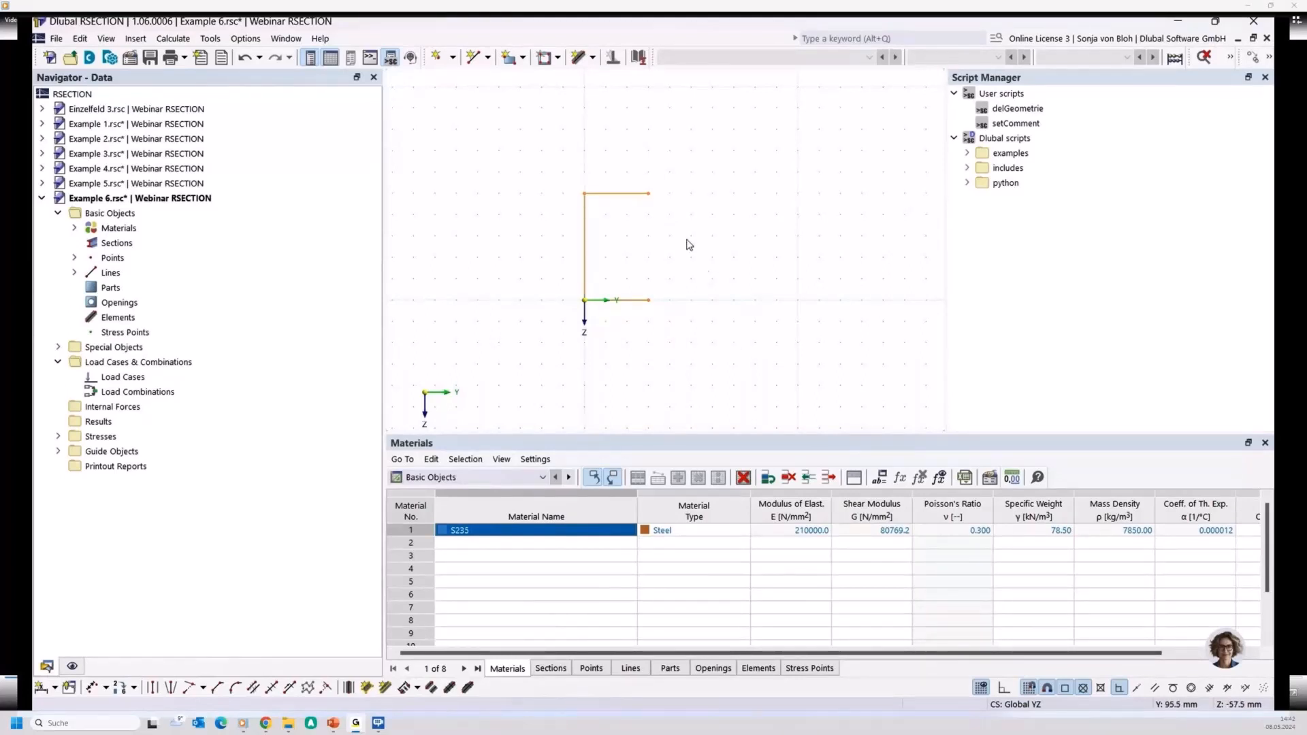
Step: Assign the comment "Centerline" to all four channel points together
{"action": "right_click", "coordinate": [625, 196]}
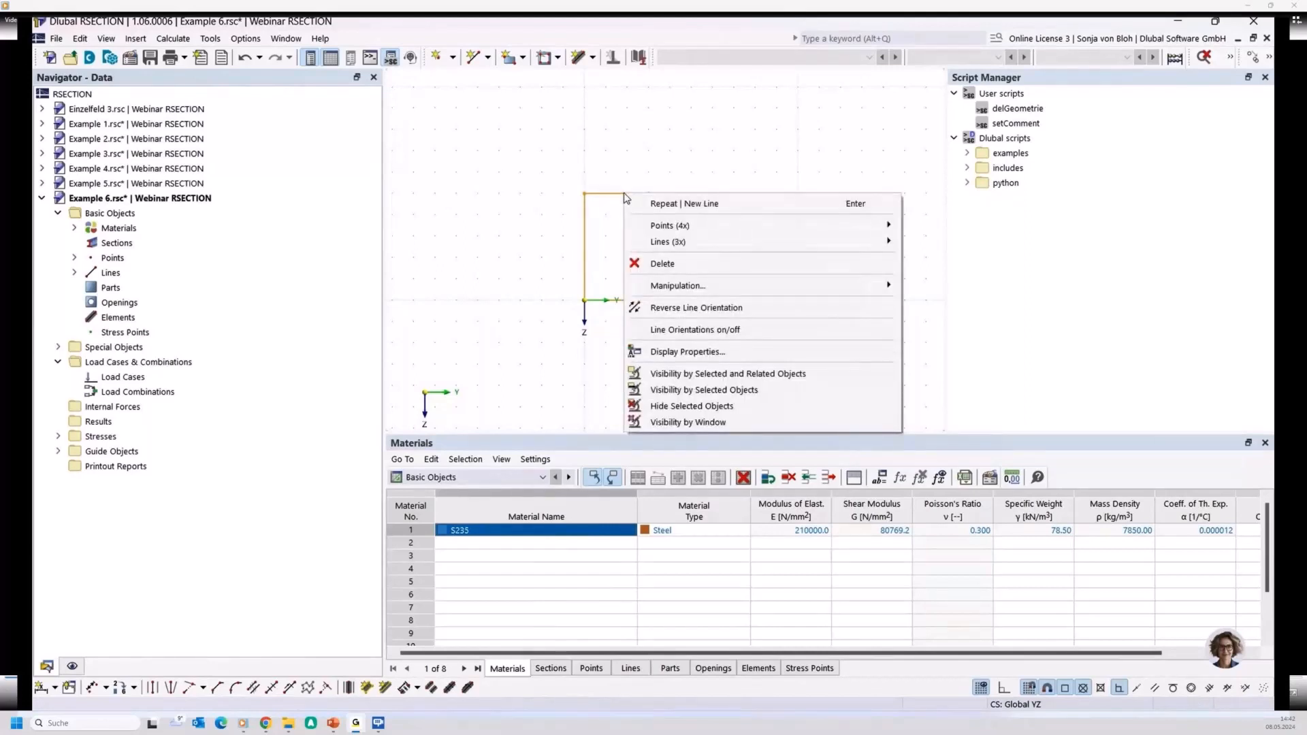
{"action": "mouse_move", "coordinate": [680, 225]}
{"action": "left_click", "coordinate": [924, 226]}
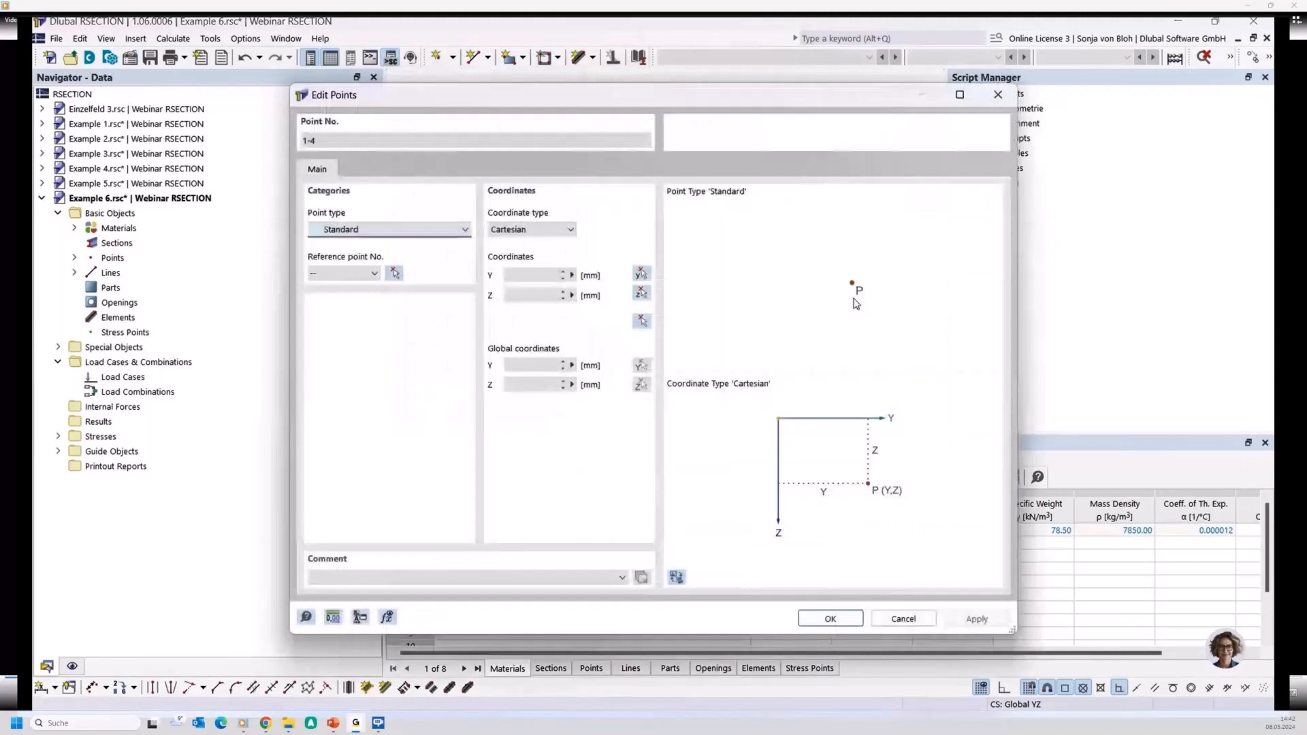
{"action": "left_click", "coordinate": [348, 573]}
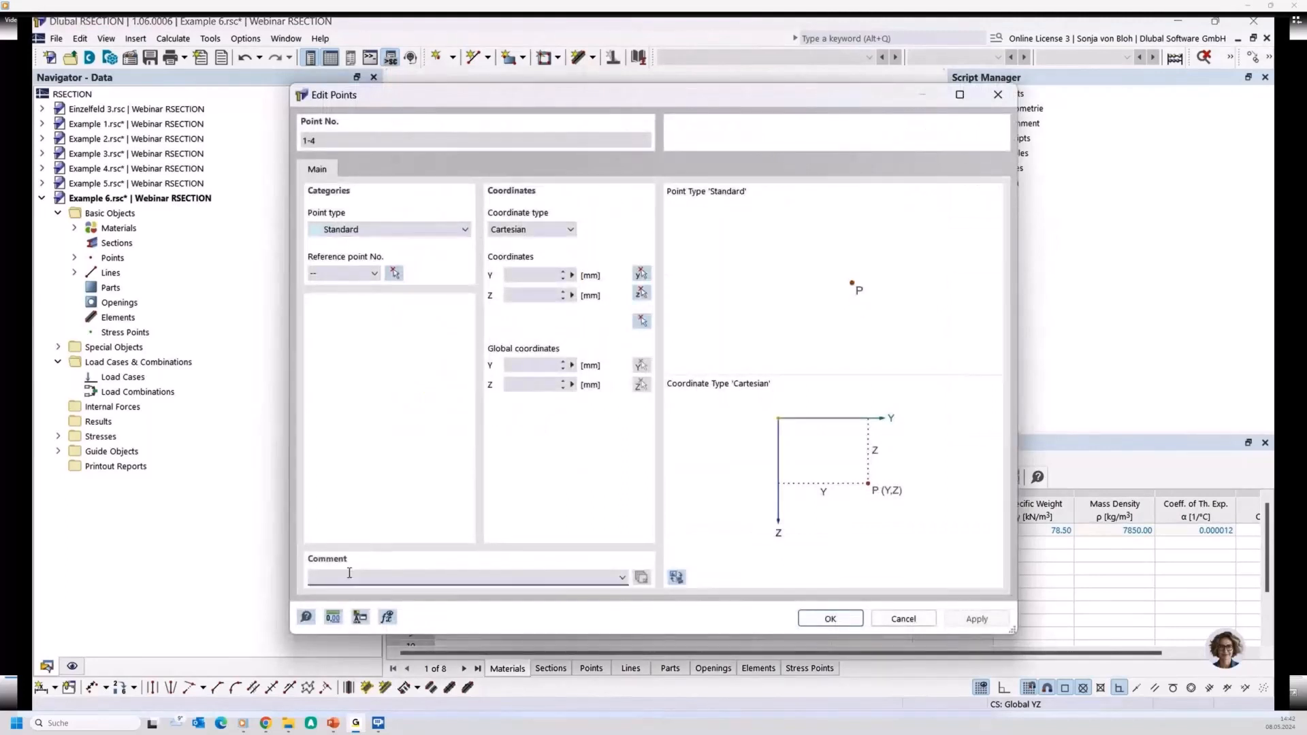
{"action": "type", "text": "Centerline"}
{"action": "left_click", "coordinate": [826, 619]}
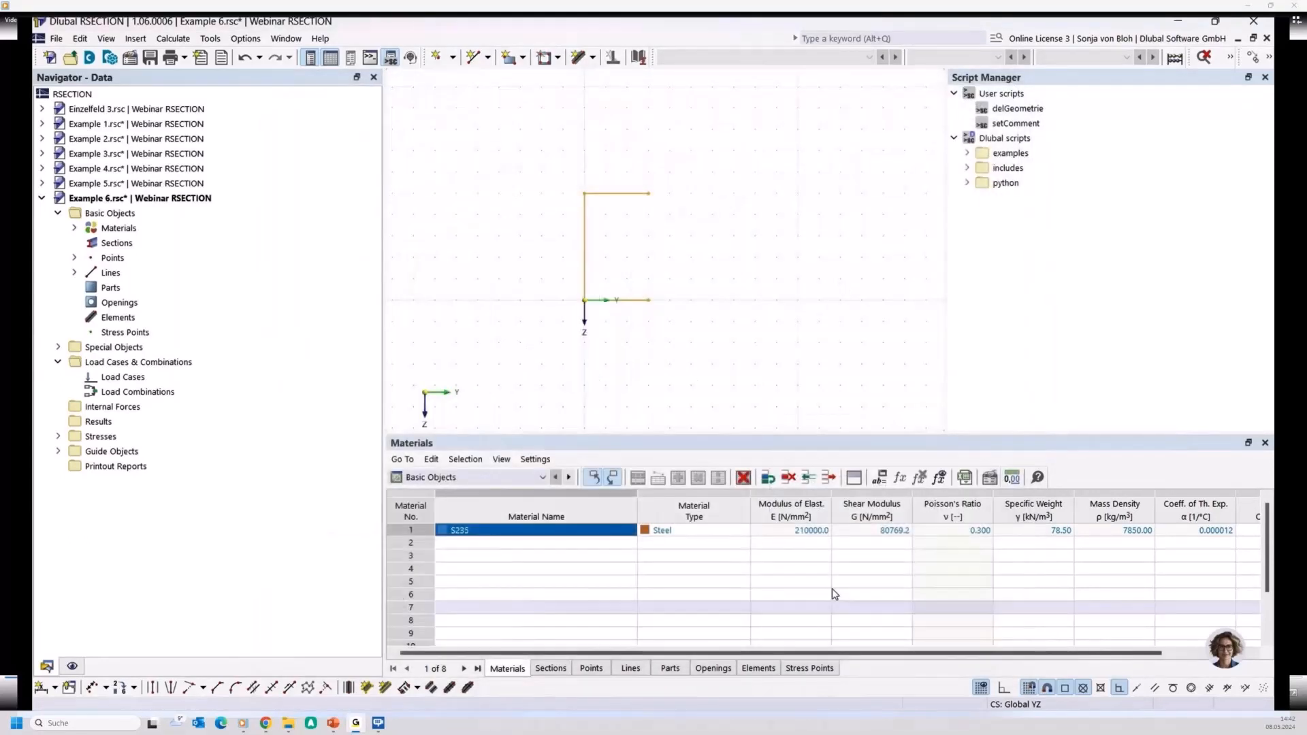
Step: Assign the comment "Centerline" to all three channel lines and expand the lists of points and lines in the navigator
{"action": "right_click", "coordinate": [585, 218]}
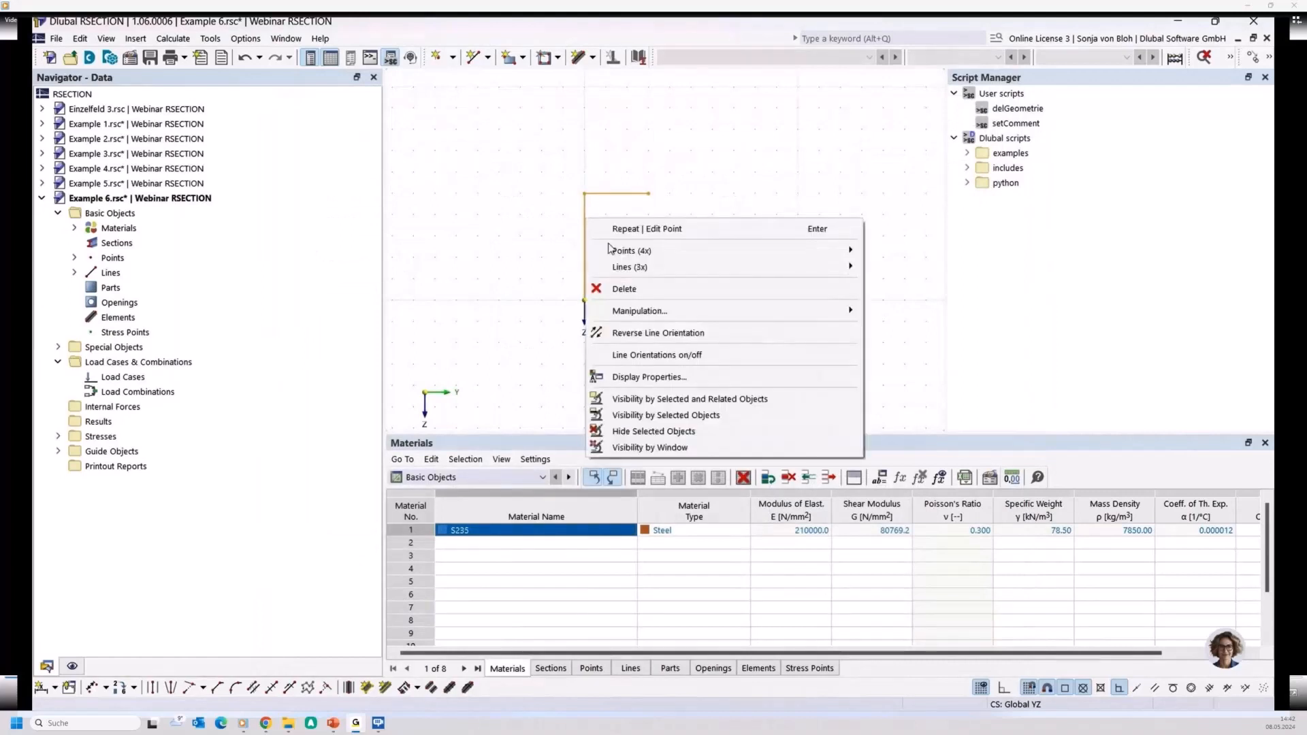
{"action": "mouse_move", "coordinate": [616, 270]}
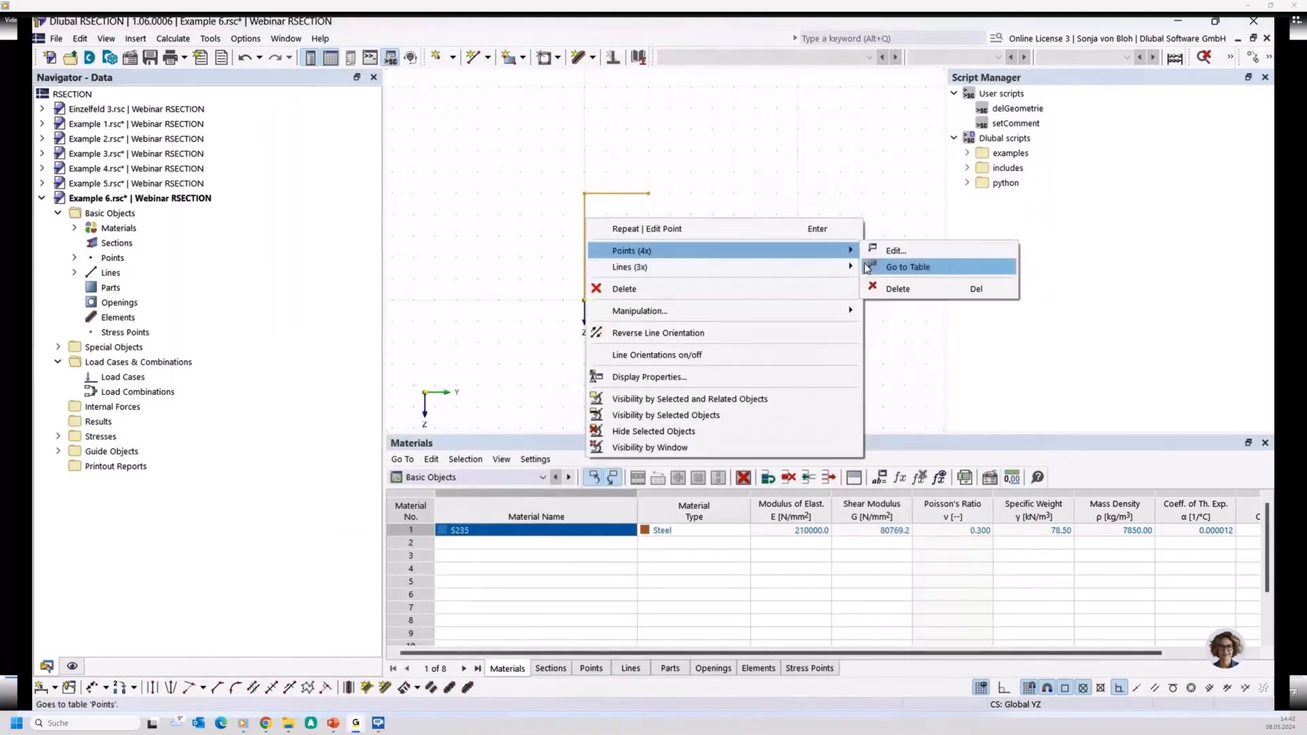
{"action": "left_click", "coordinate": [876, 271]}
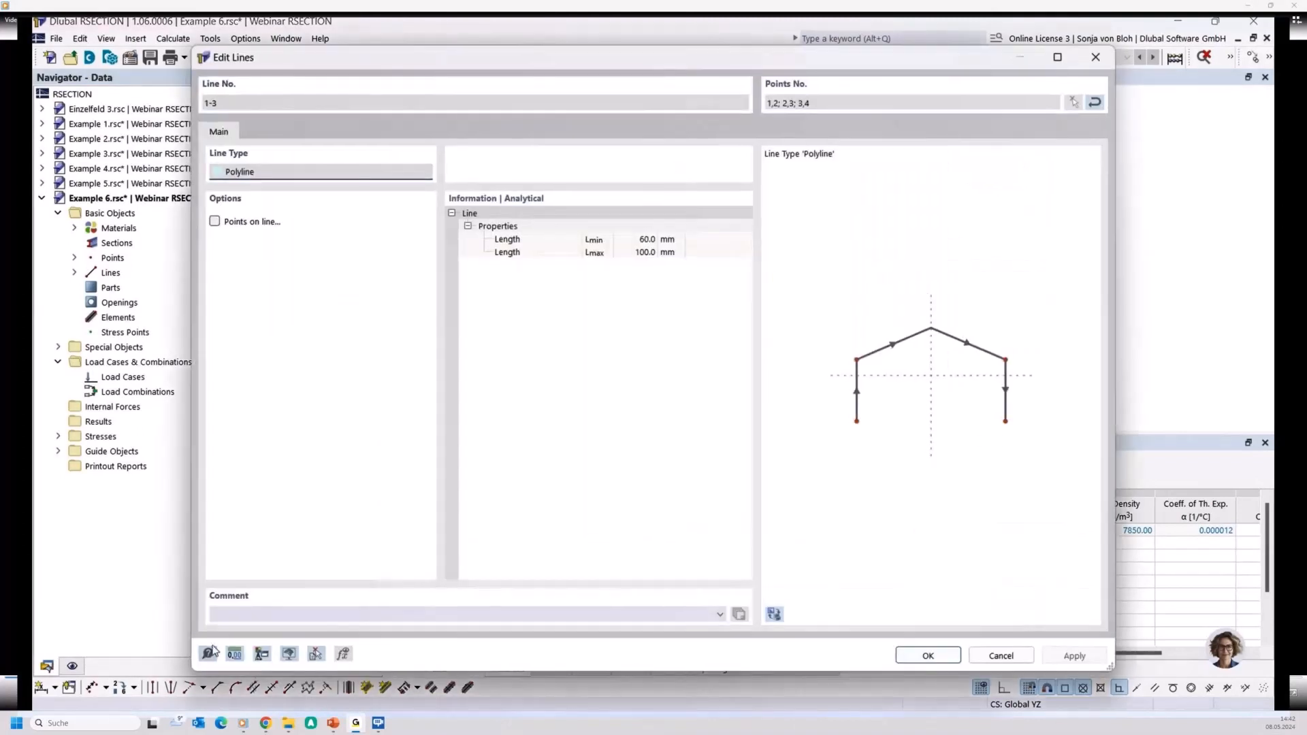
{"action": "left_click", "coordinate": [246, 613]}
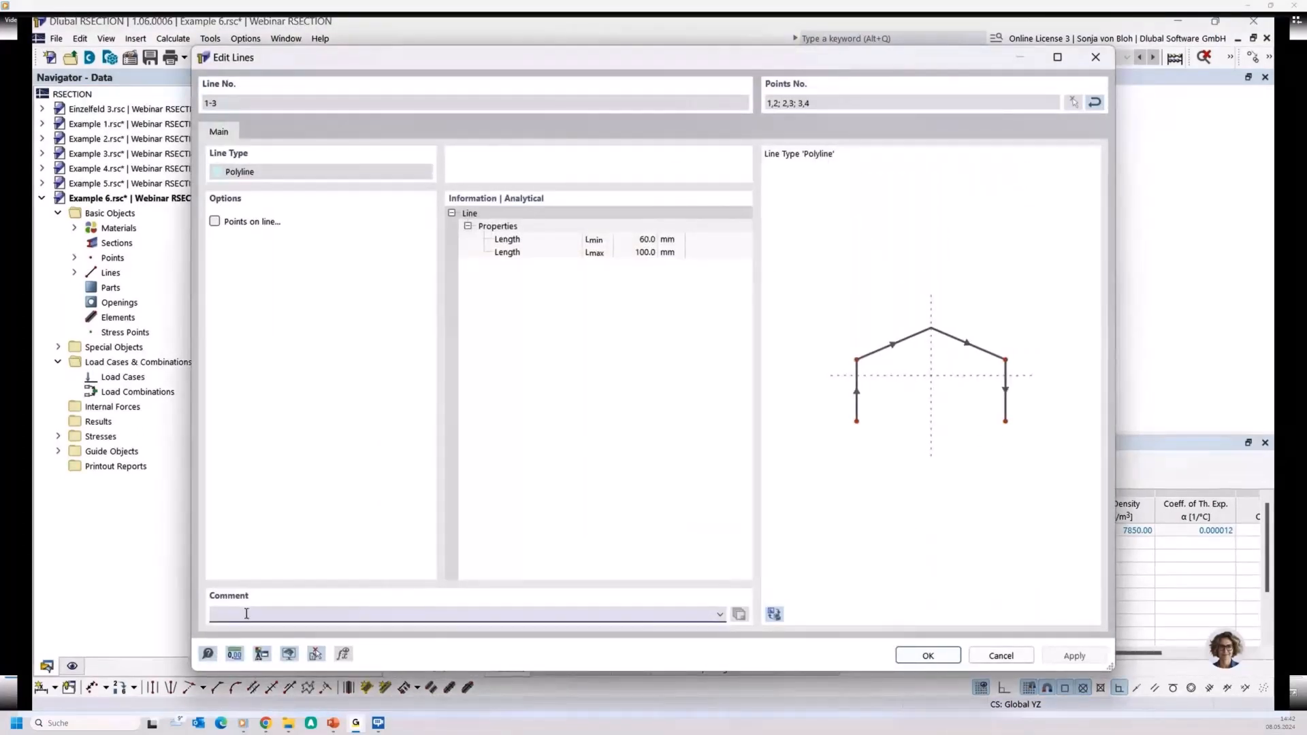
{"action": "type", "text": "Centerline"}
{"action": "left_click", "coordinate": [927, 656]}
{"action": "left_click", "coordinate": [74, 257]}
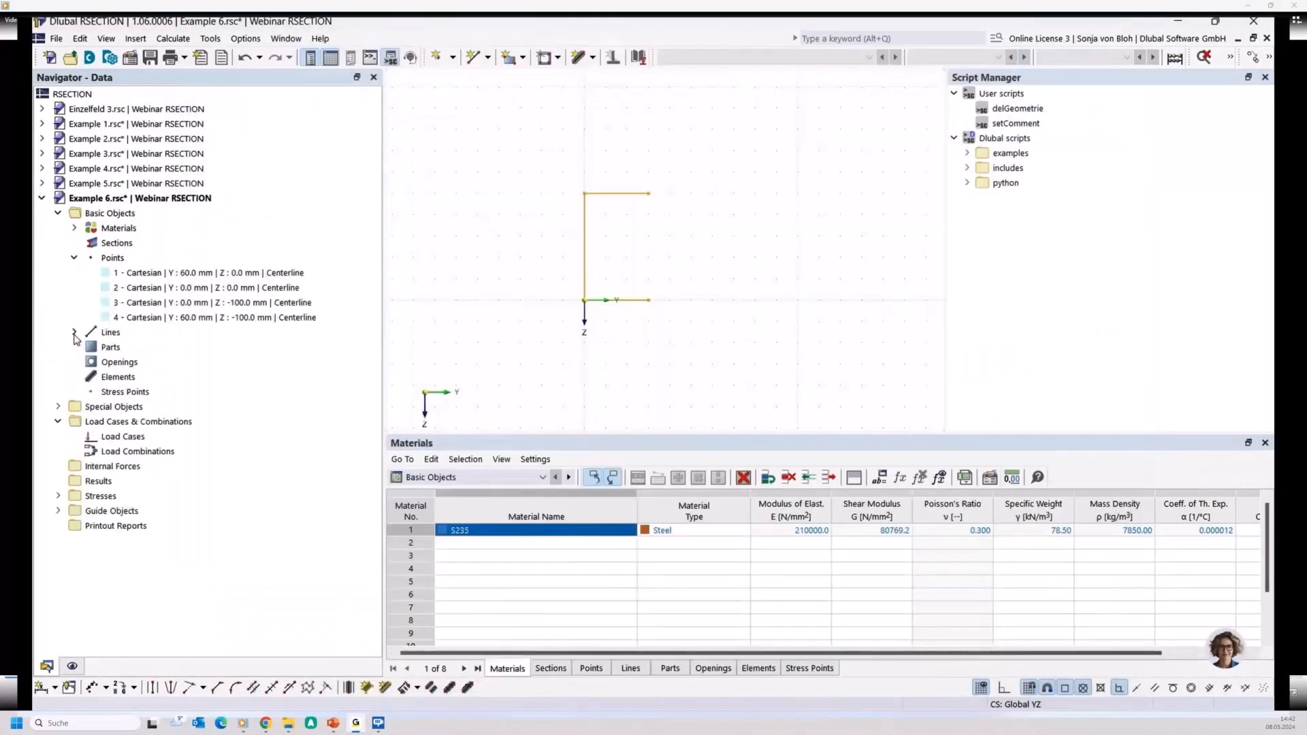
{"action": "left_click", "coordinate": [74, 333]}
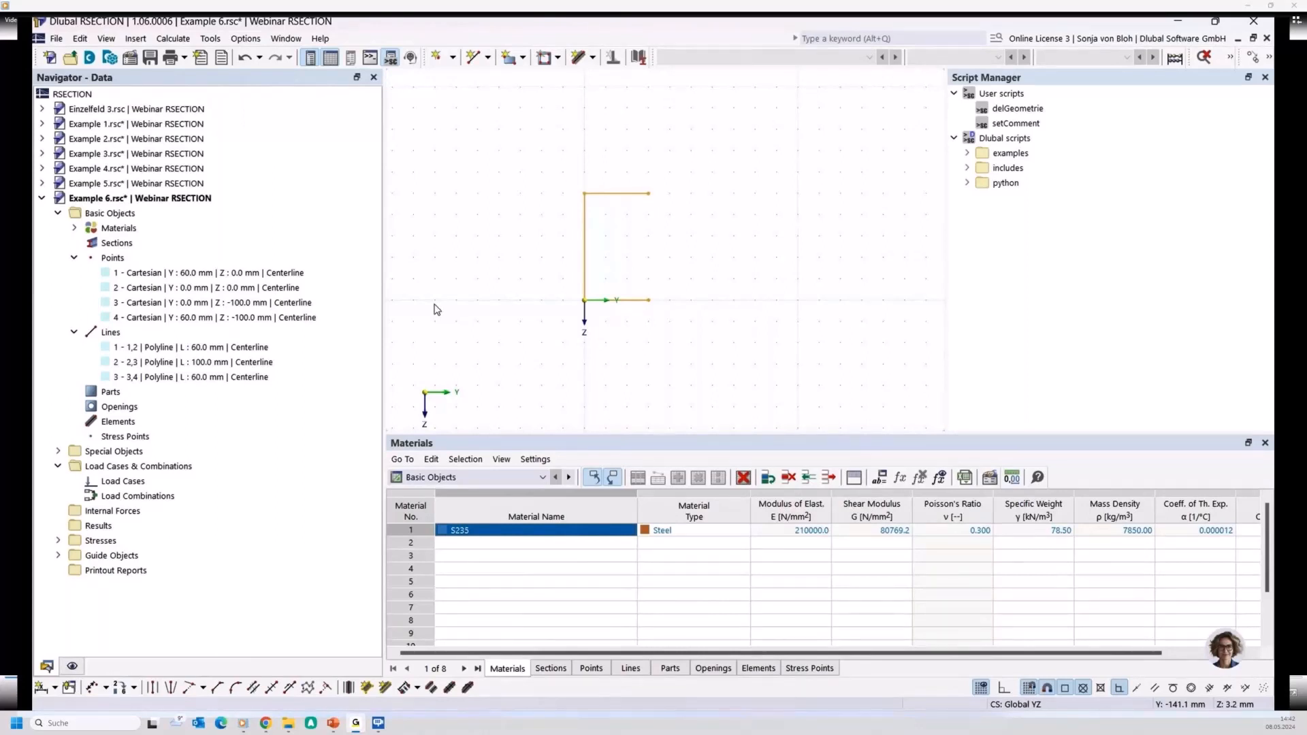
Step: Create 10 mm thick S235 elements on the three selected channel lines and review the generated points, lines, part and elements
{"action": "left_click", "coordinate": [210, 38]}
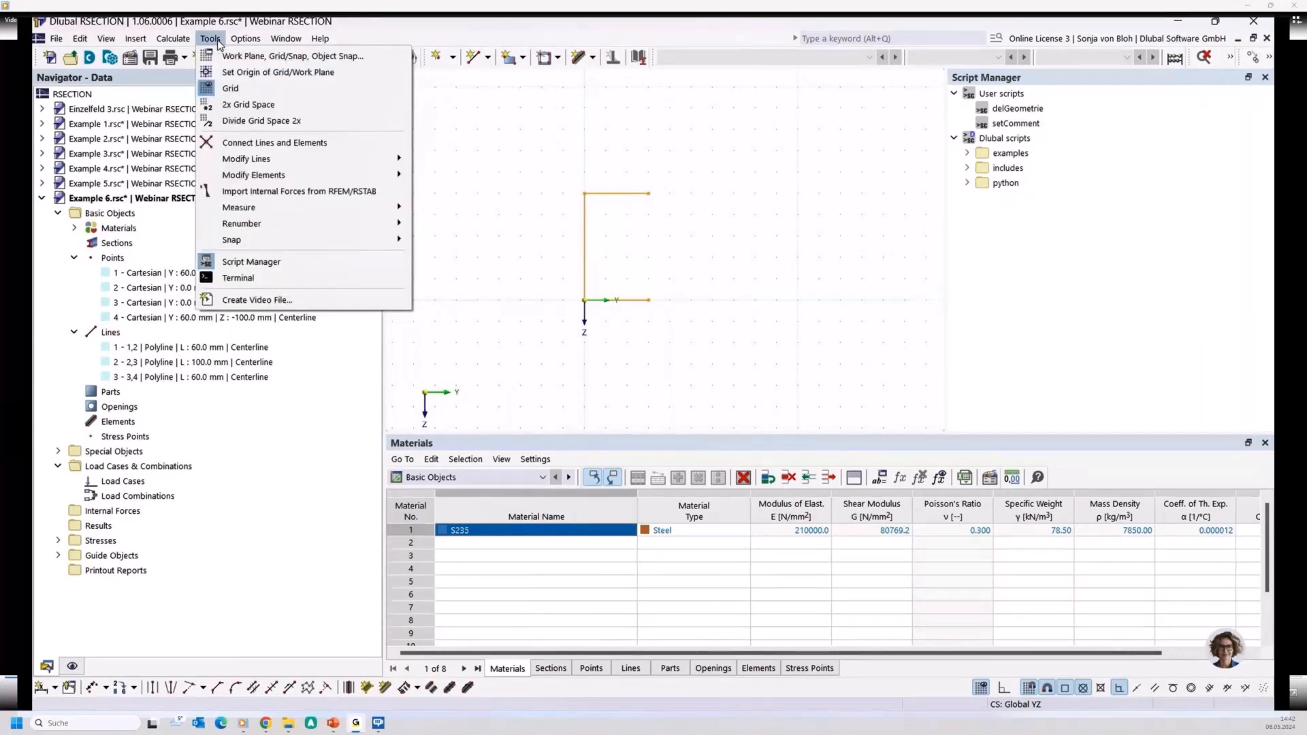
{"action": "mouse_move", "coordinate": [242, 178]}
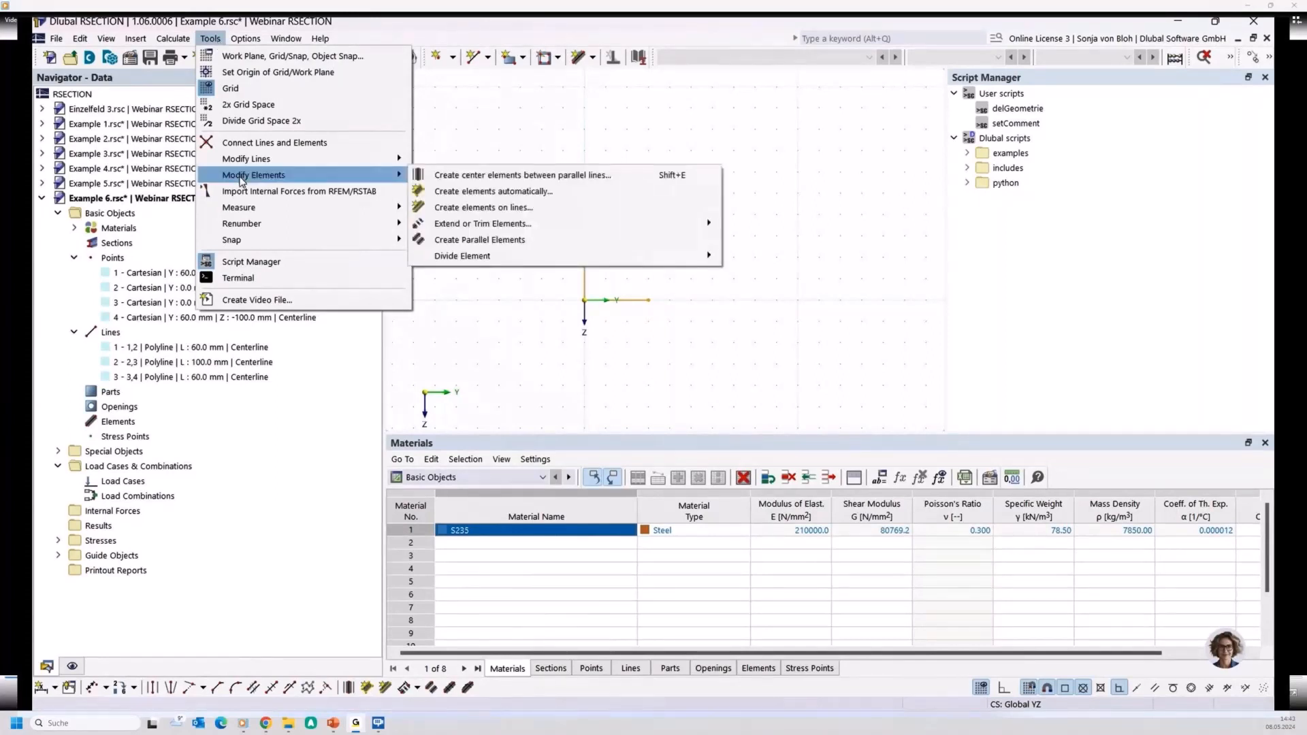
{"action": "left_click", "coordinate": [470, 208]}
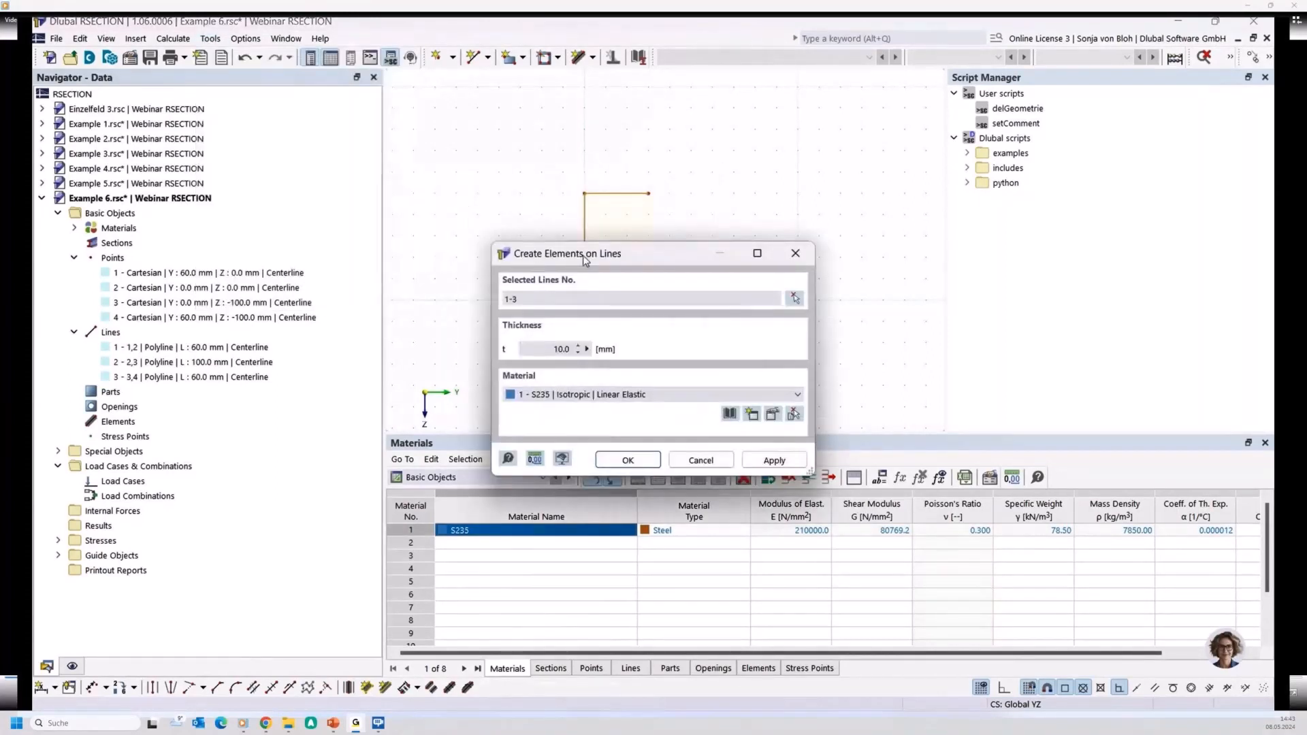
{"action": "left_click_drag", "start_coordinate": [583, 255], "coordinate": [258, 182]}
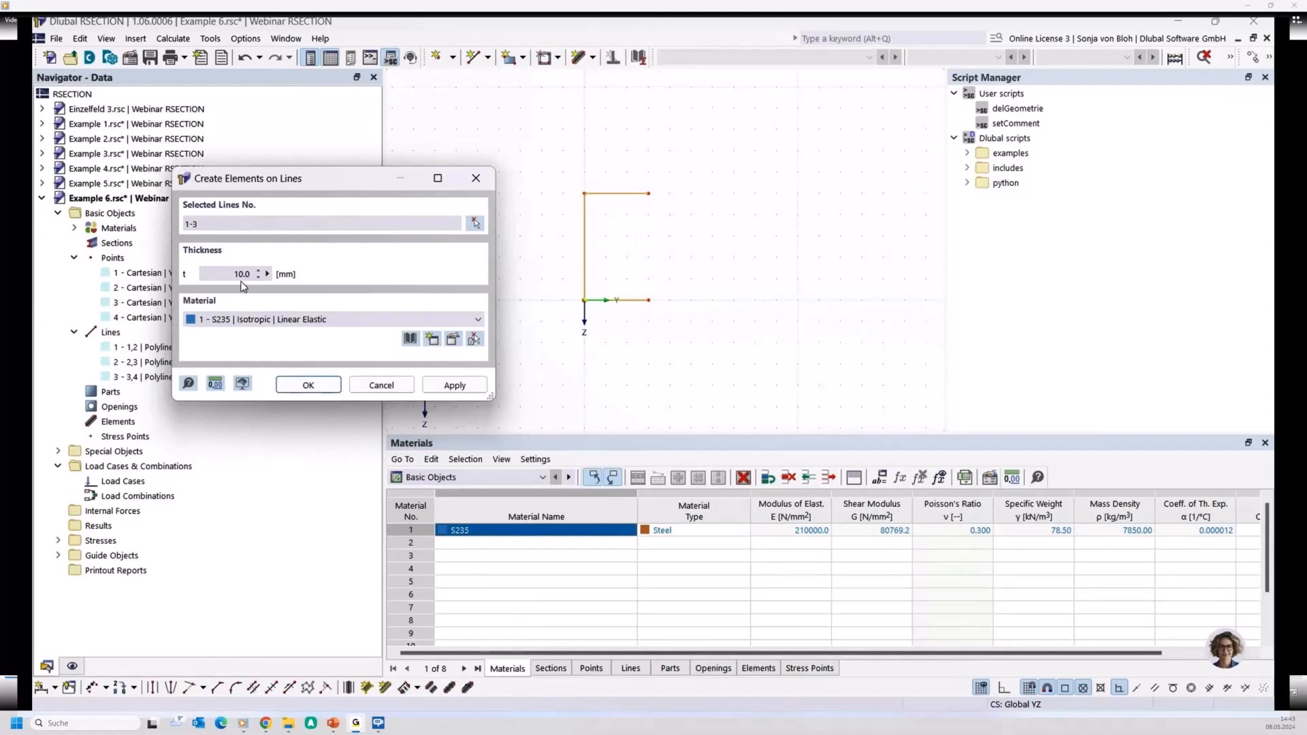
{"action": "left_click", "coordinate": [308, 386]}
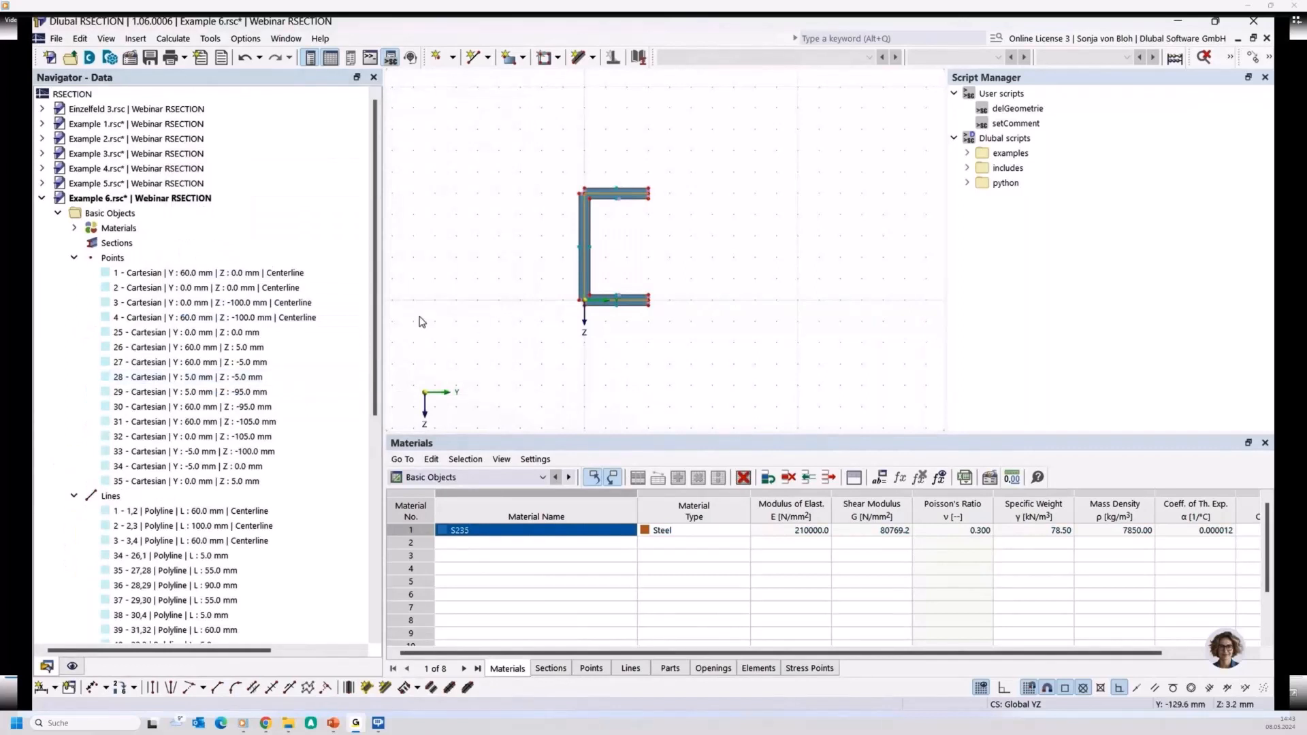
{"action": "scroll", "coordinate": [215, 427], "scroll_direction": "down", "scroll_amount": 8}
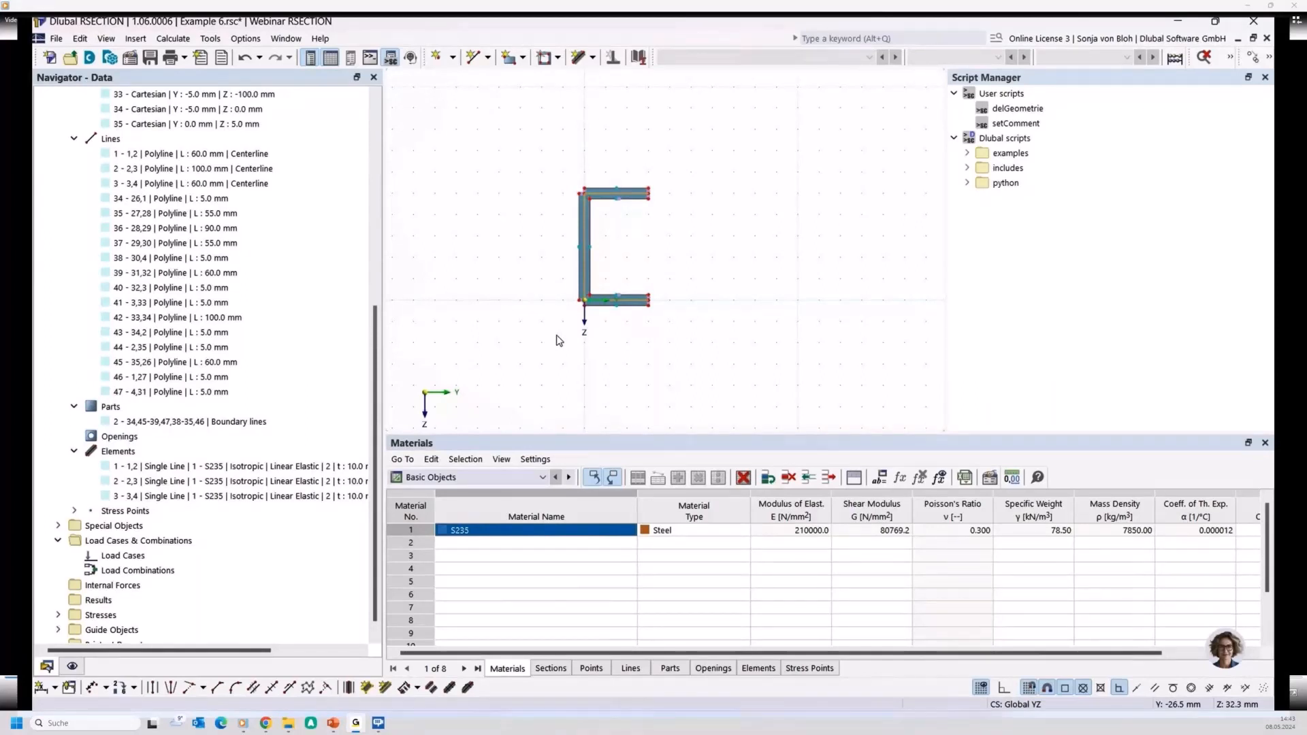
{"action": "scroll", "coordinate": [232, 243], "scroll_direction": "up", "scroll_amount": 6}
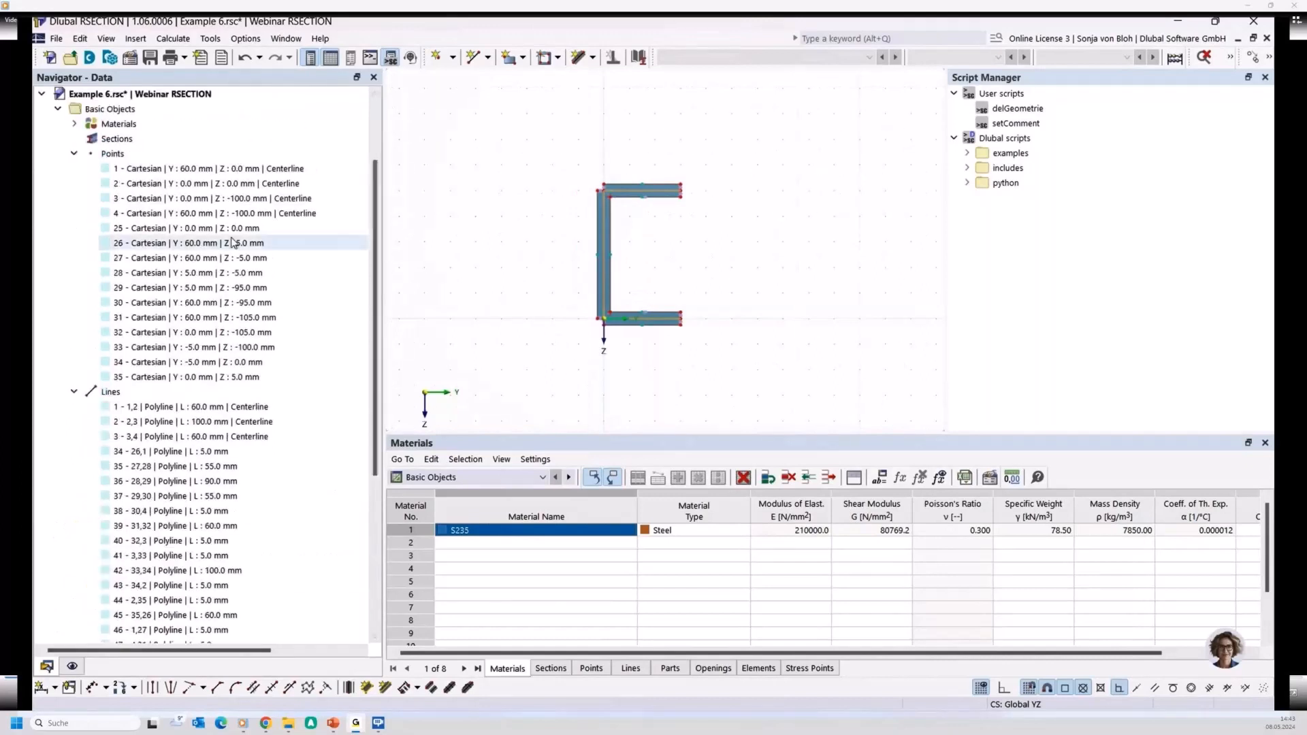
Step: Delete the generated outline points 25 to 35 together with the objects that depend on them
{"action": "left_click", "coordinate": [214, 229], "text": "shift"}
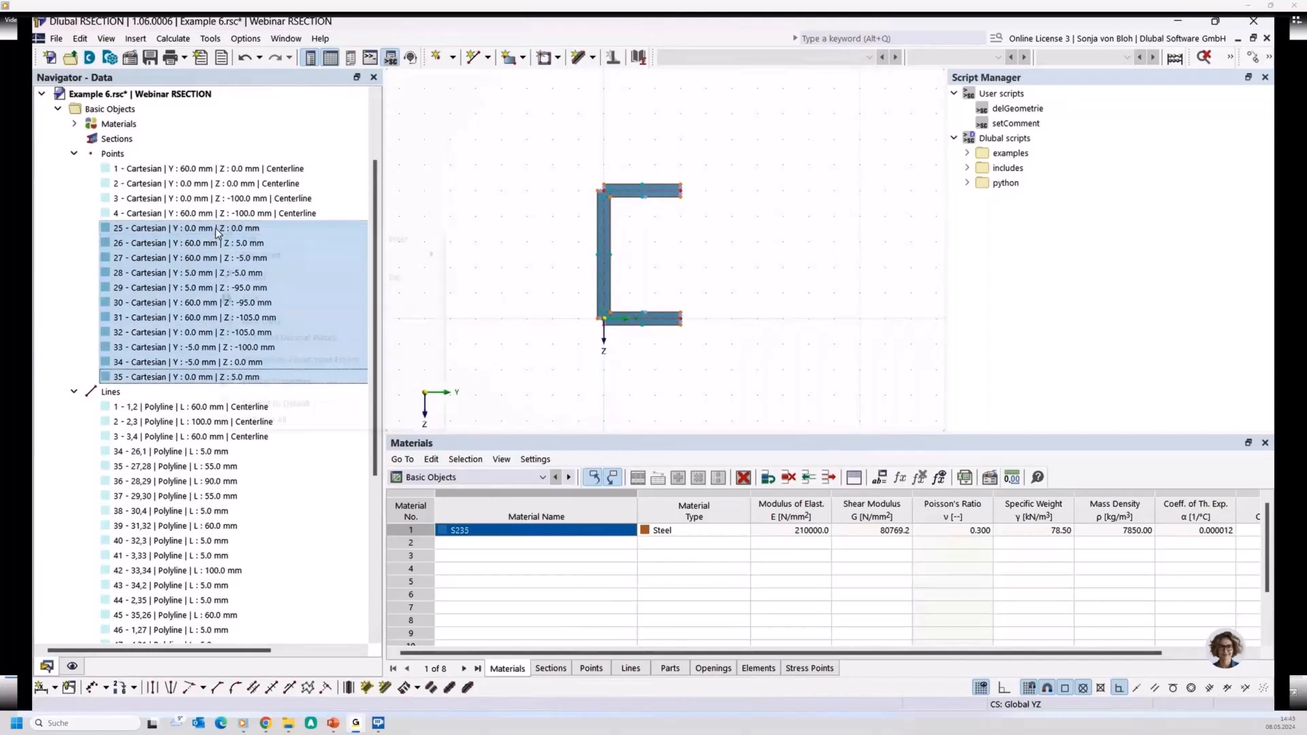
{"action": "right_click", "coordinate": [215, 228]}
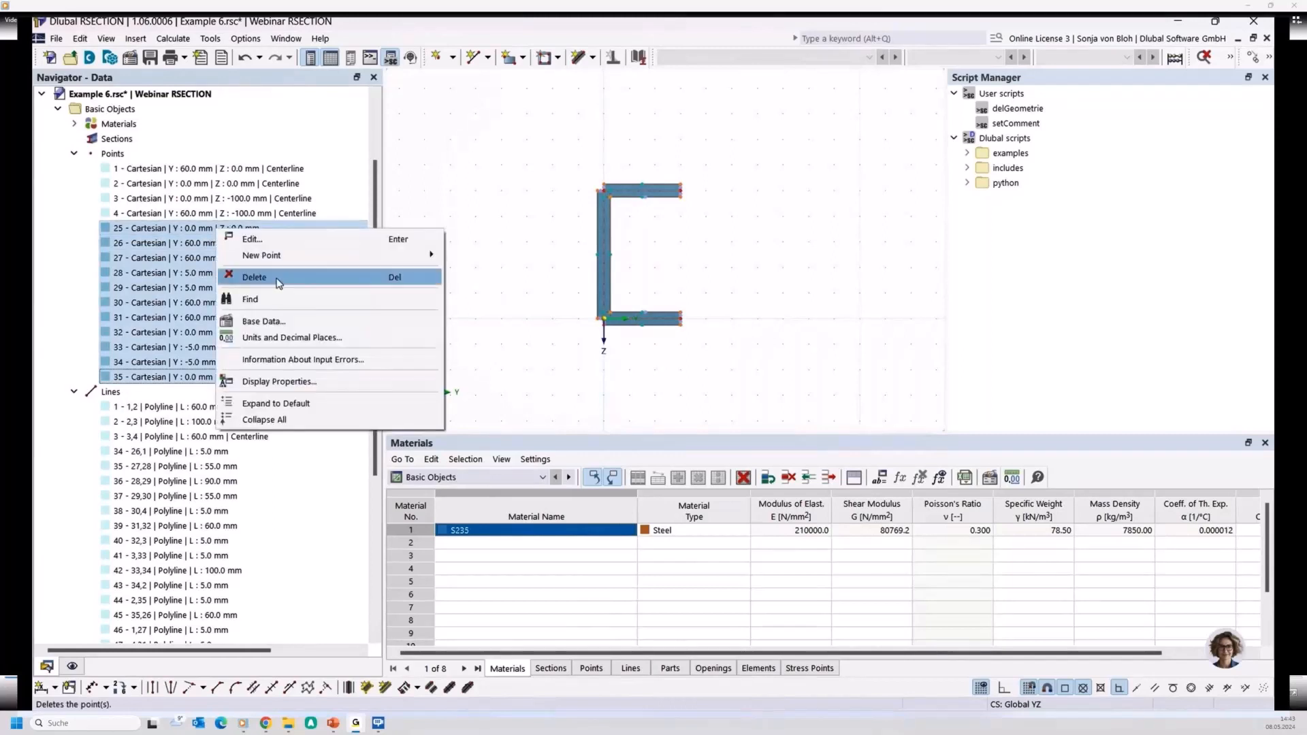
{"action": "left_click", "coordinate": [277, 279]}
{"action": "left_click", "coordinate": [646, 411]}
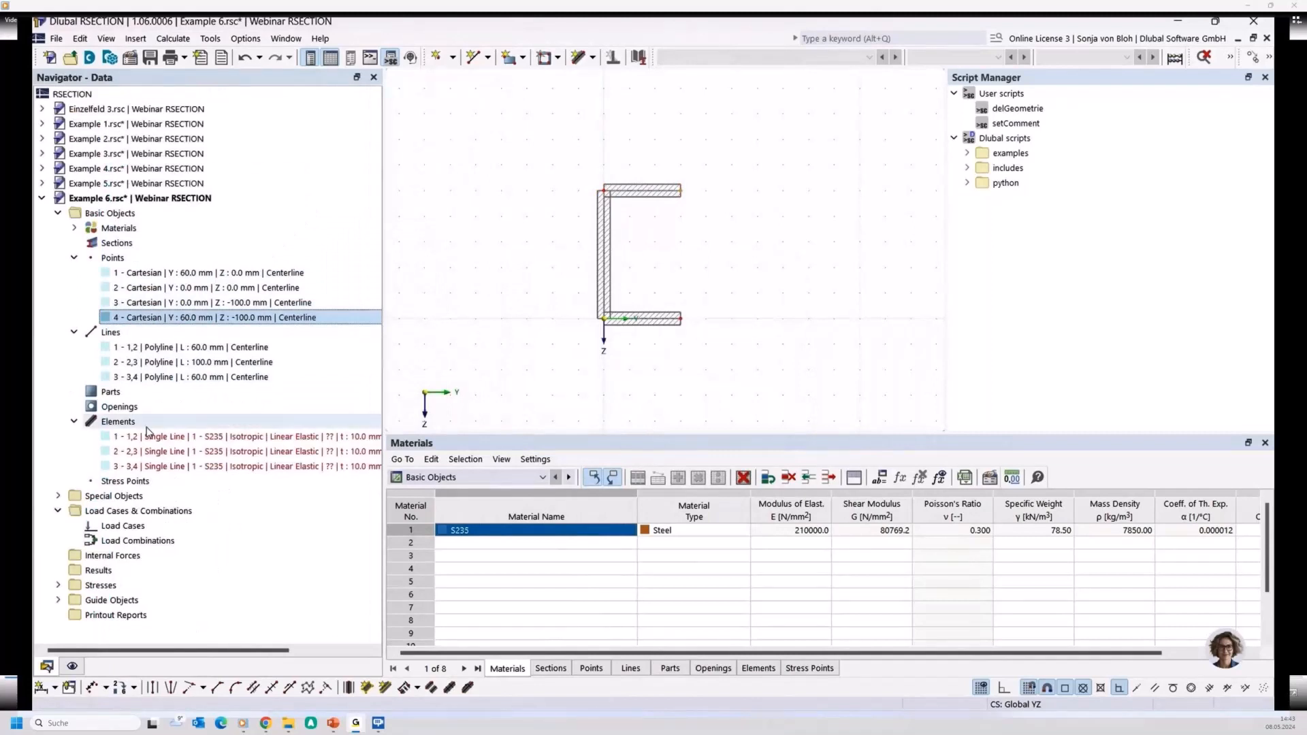
Step: Delete all elements from the channel model
{"action": "right_click", "coordinate": [146, 427]}
{"action": "left_click", "coordinate": [218, 503]}
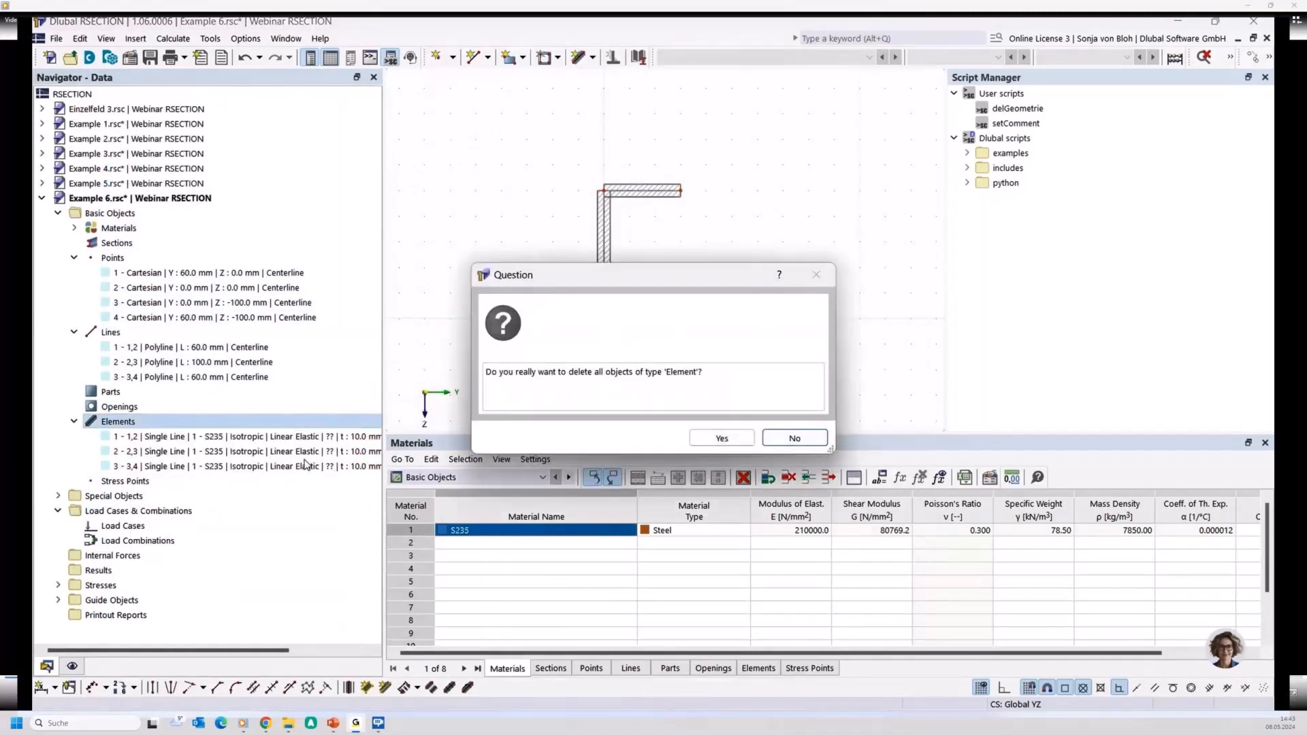
{"action": "left_click", "coordinate": [718, 439]}
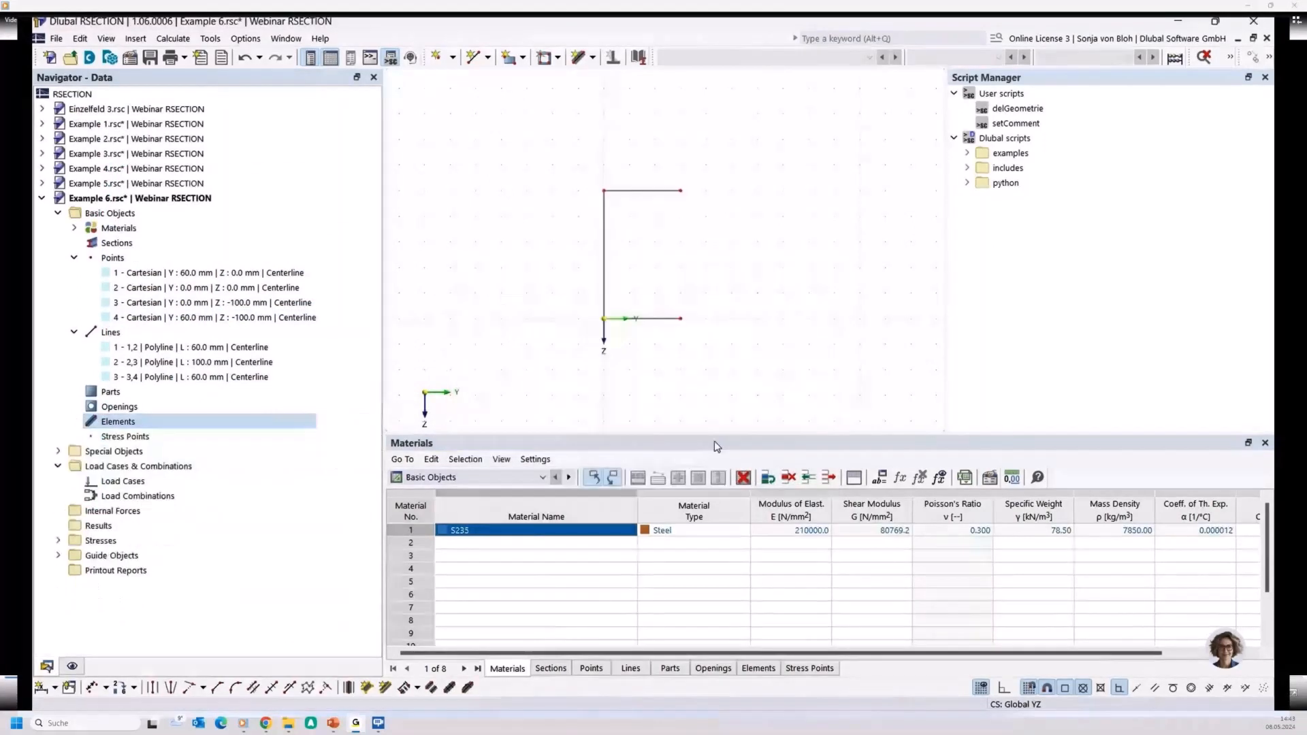
Step: Create 5 mm thick S235 elements on all three channel centerlines
{"action": "middle_click_drag", "start_coordinate": [551, 371], "coordinate": [489, 373]}
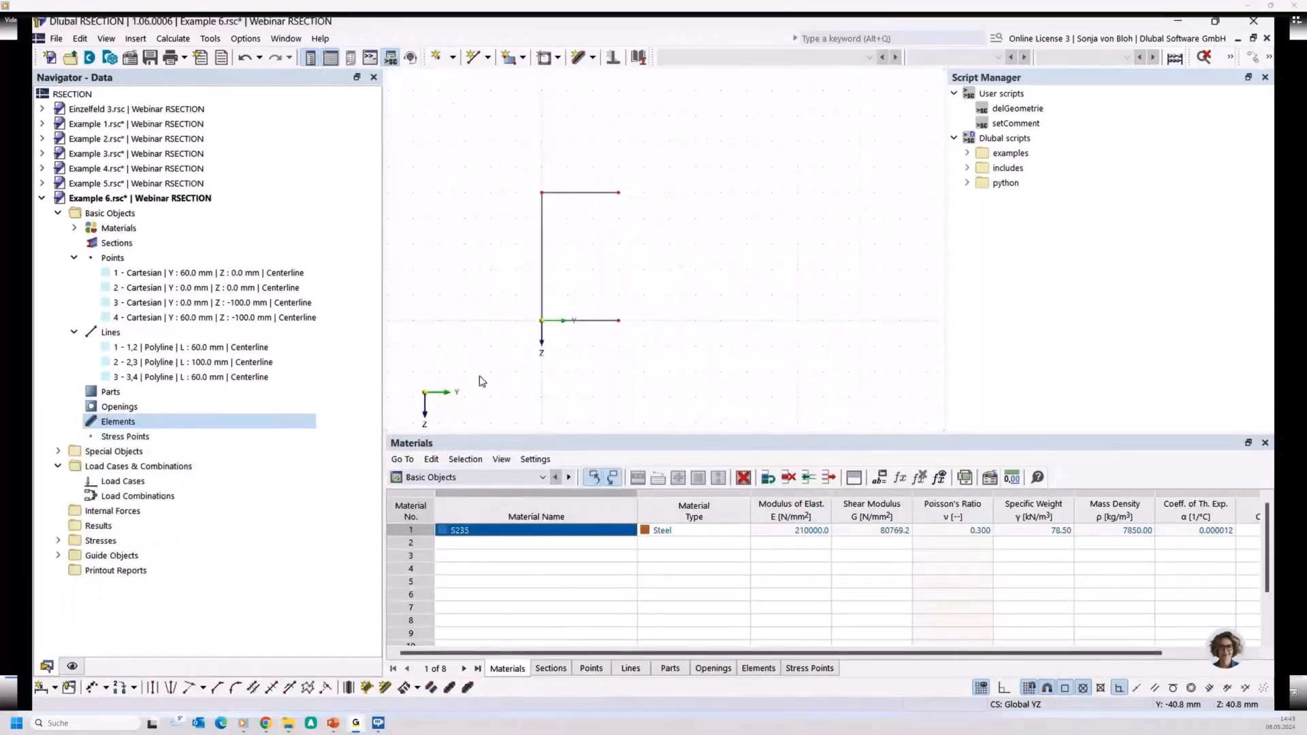
{"action": "left_click", "coordinate": [208, 41]}
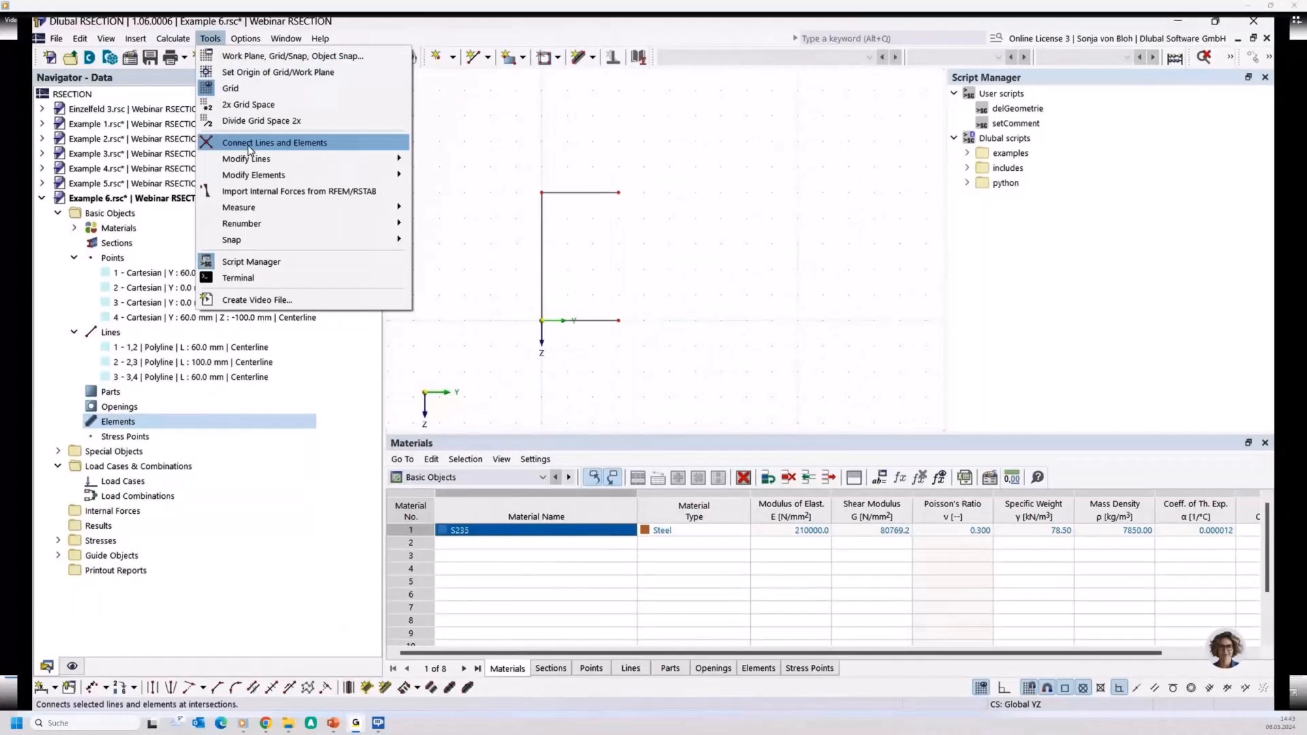
{"action": "mouse_move", "coordinate": [250, 176]}
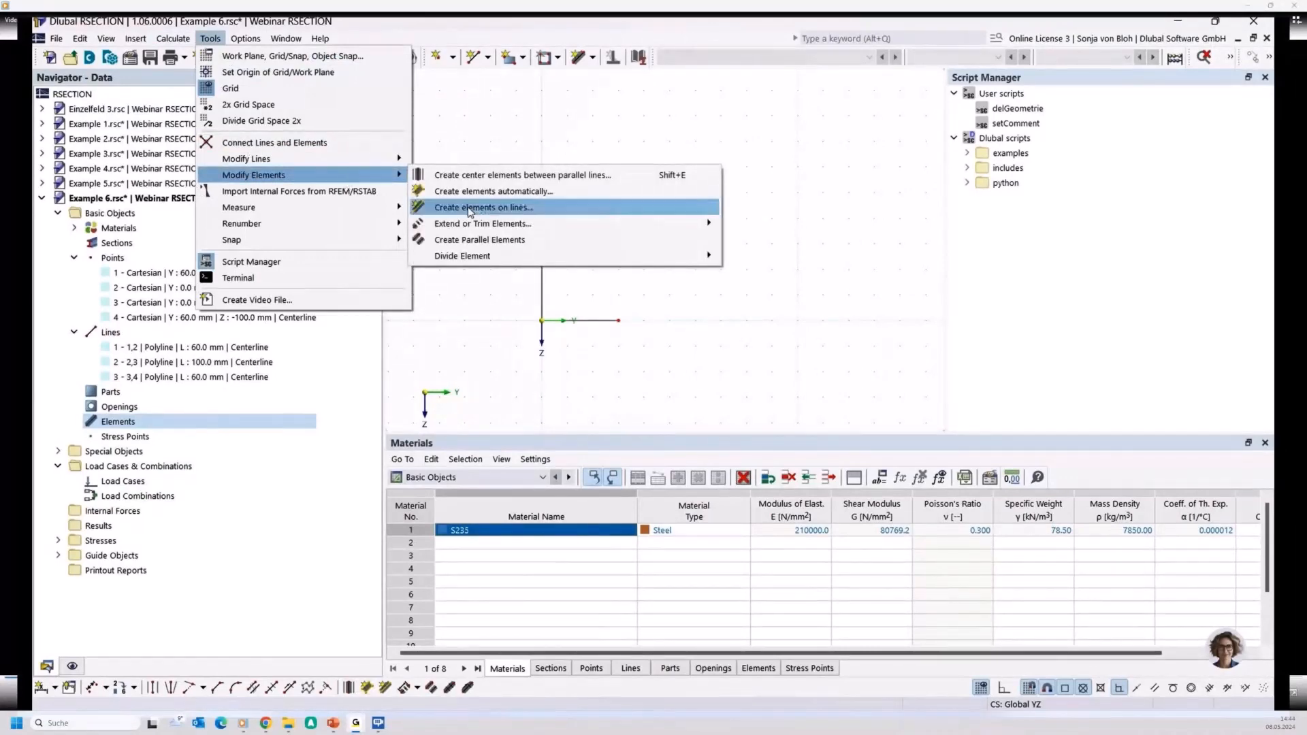
{"action": "left_click", "coordinate": [469, 208]}
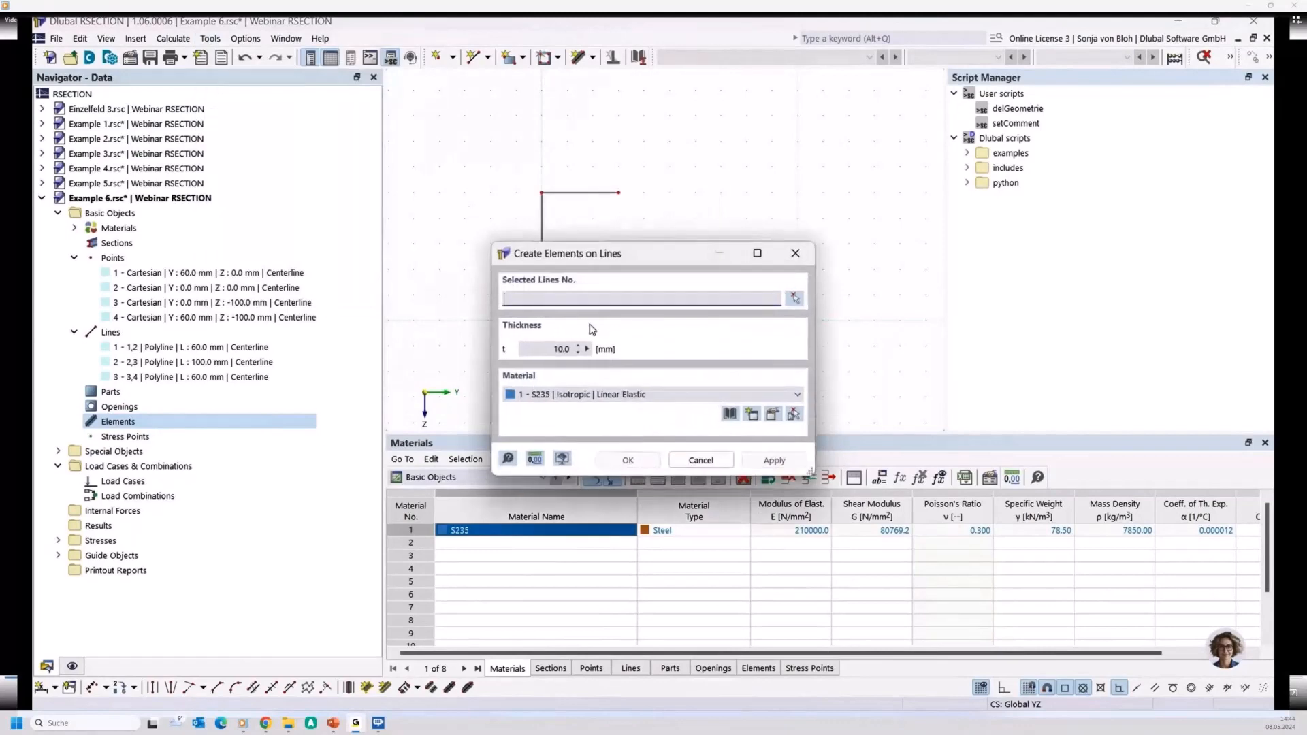
{"action": "left_click", "coordinate": [793, 298]}
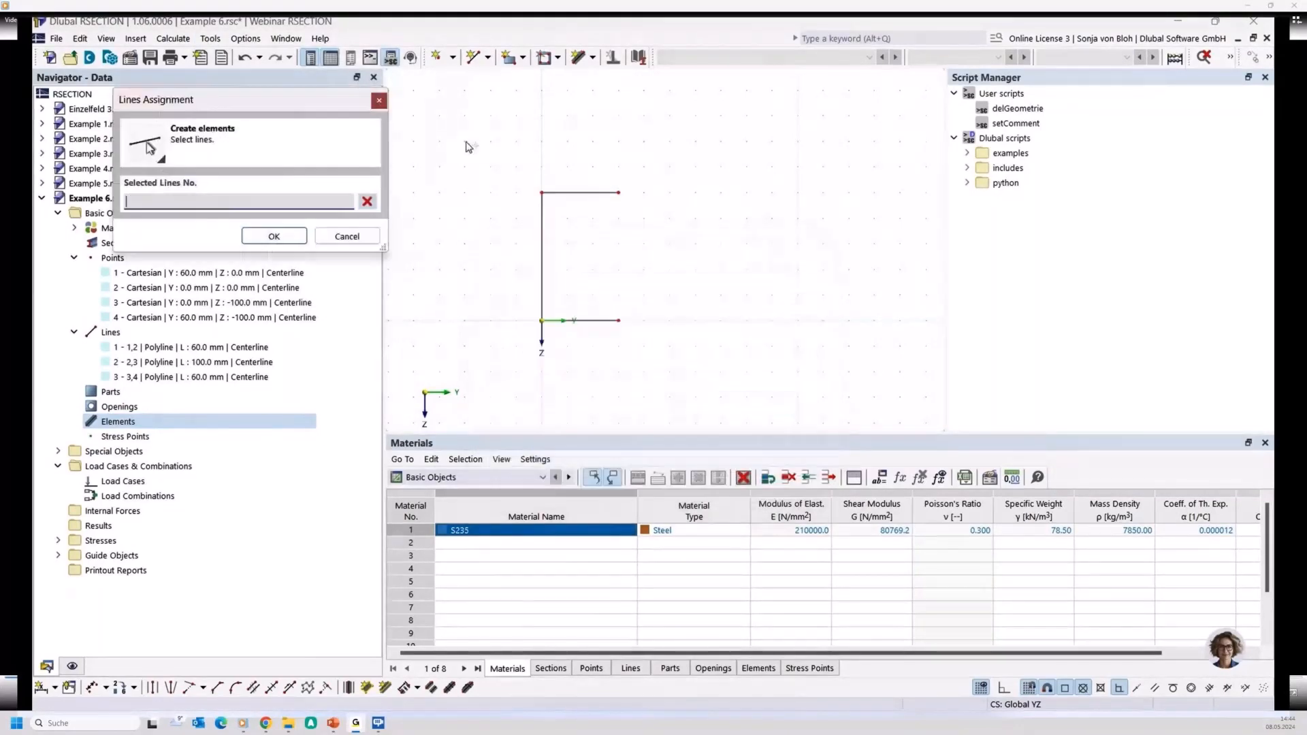
{"action": "key", "text": "ctrl+a"}
{"action": "left_click", "coordinate": [283, 237]}
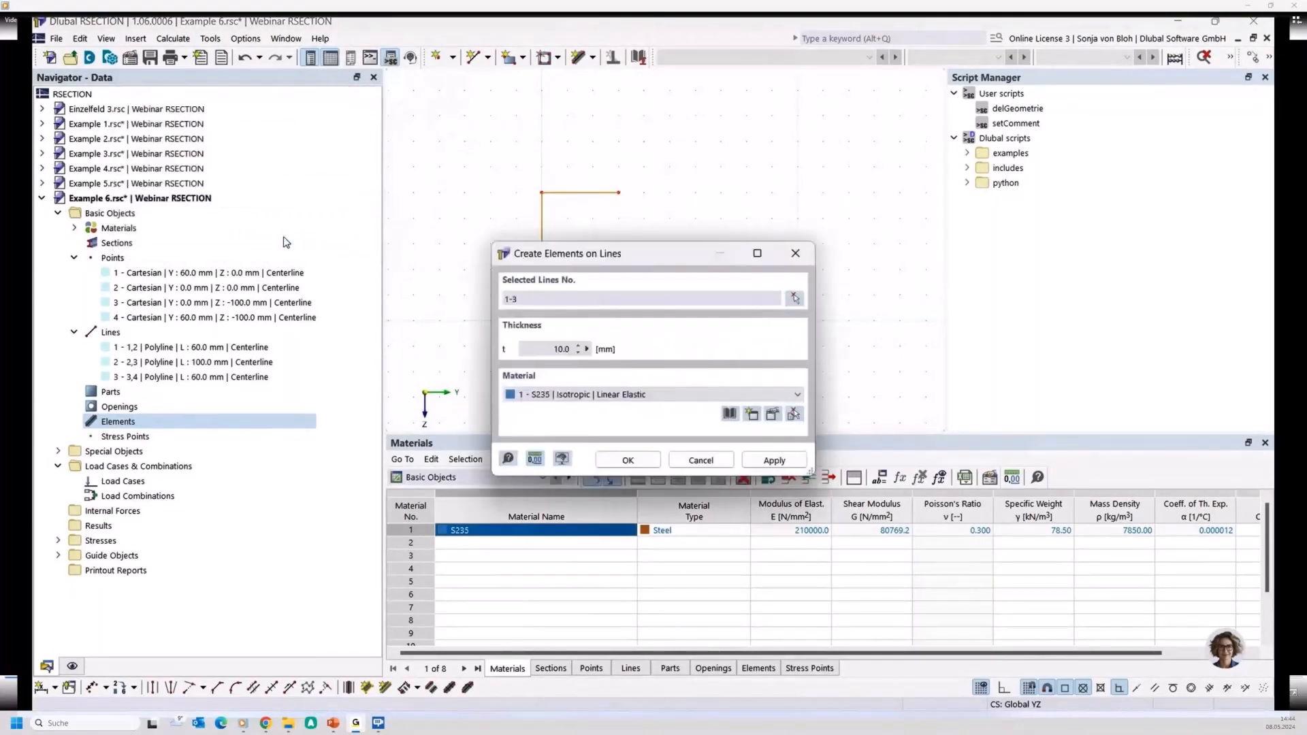
{"action": "left_click", "coordinate": [558, 348]}
{"action": "type", "text": "5"}
{"action": "left_click", "coordinate": [629, 460]}
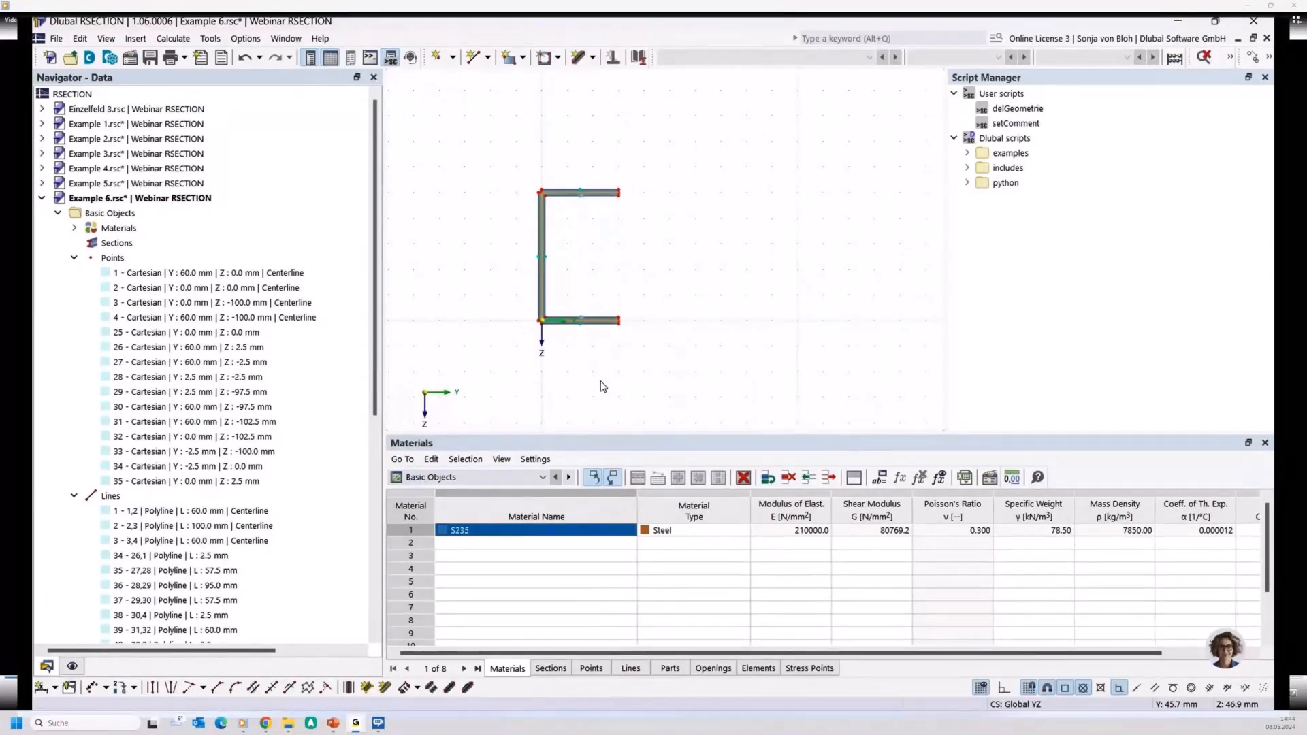
Step: Replace the whole channel with three connected lines from Y 80, Z 0 through the origin and Y 0, Z -120 to Y 80, Z -120 mm
{"action": "left_click_drag", "start_coordinate": [500, 155], "coordinate": [654, 334]}
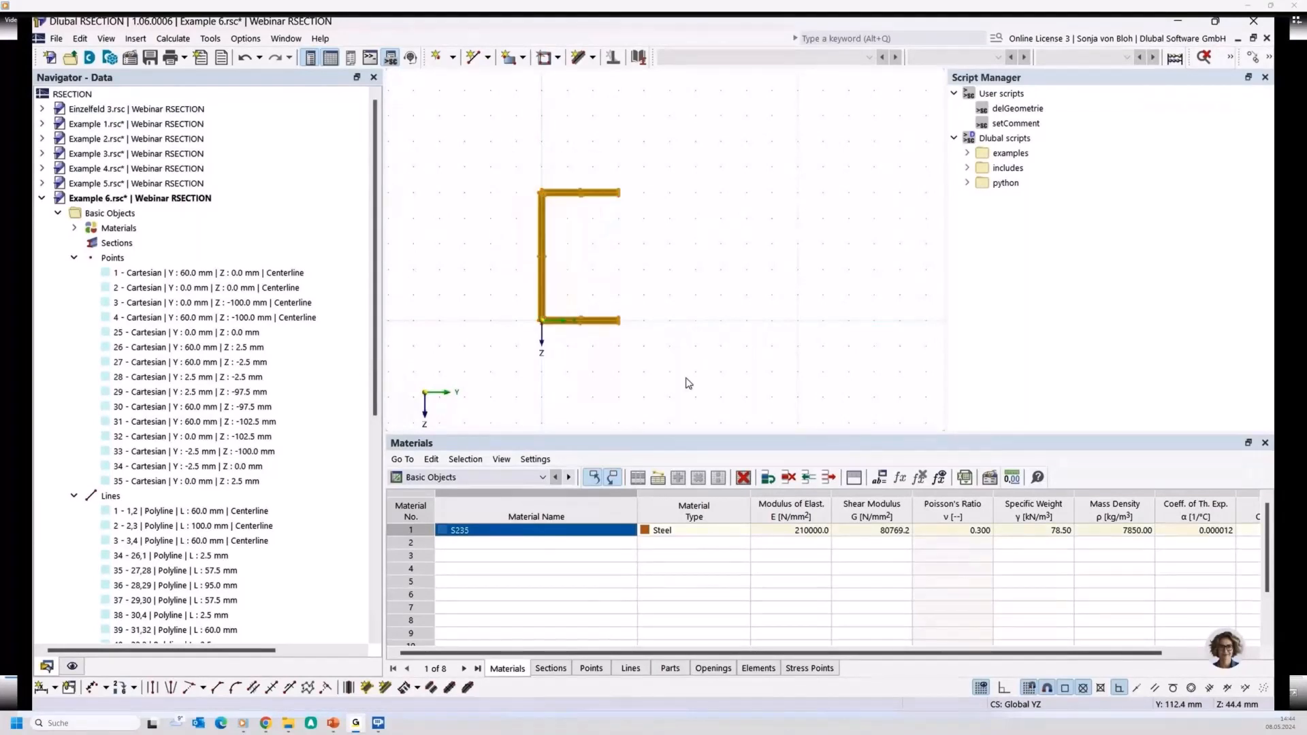
{"action": "key", "text": "Delete"}
{"action": "left_click", "coordinate": [474, 58]}
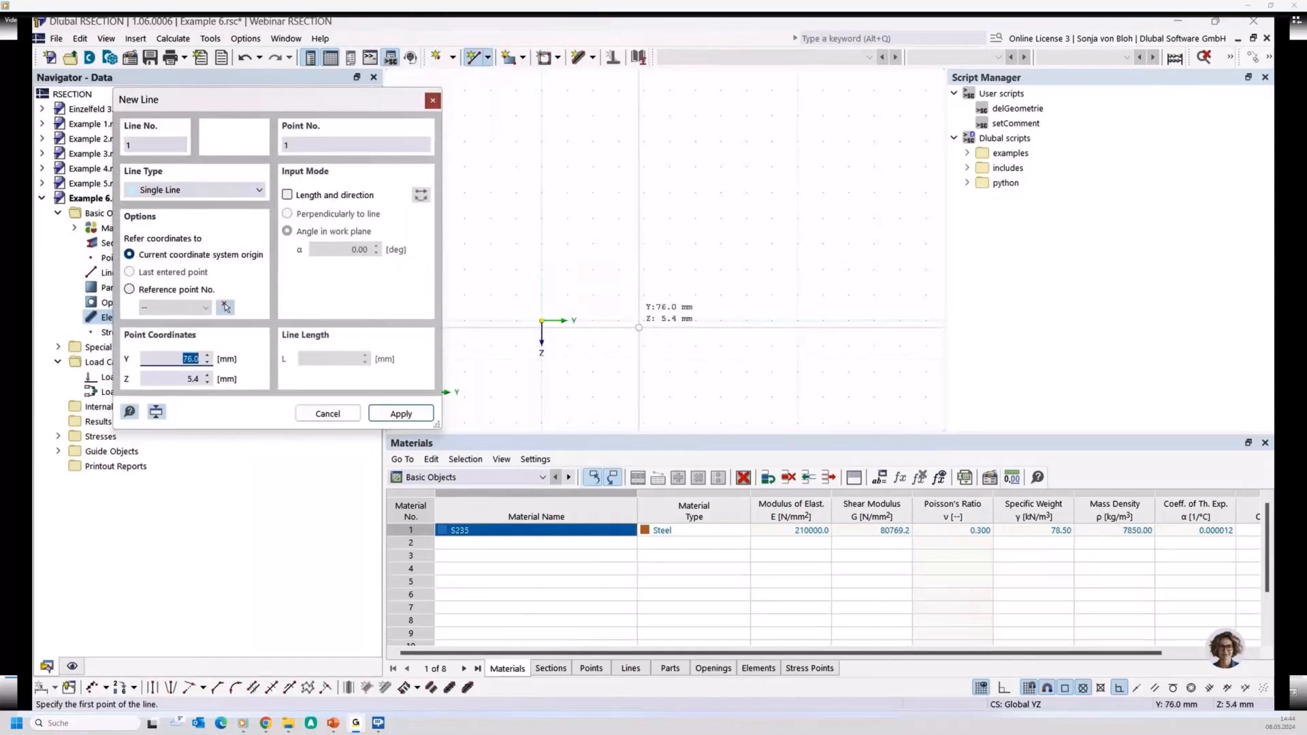
{"action": "left_click", "coordinate": [639, 327]}
{"action": "left_click", "coordinate": [541, 320]}
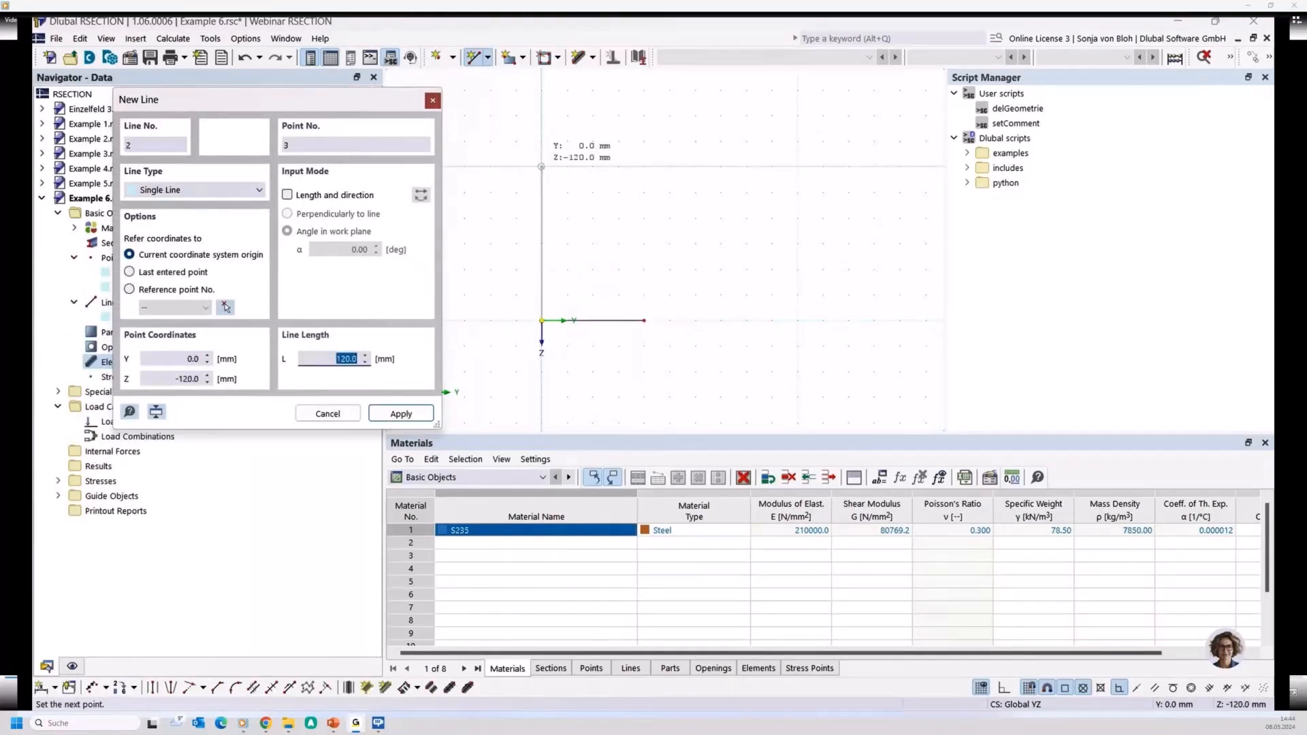
{"action": "left_click", "coordinate": [541, 167]}
{"action": "left_click", "coordinate": [644, 167]}
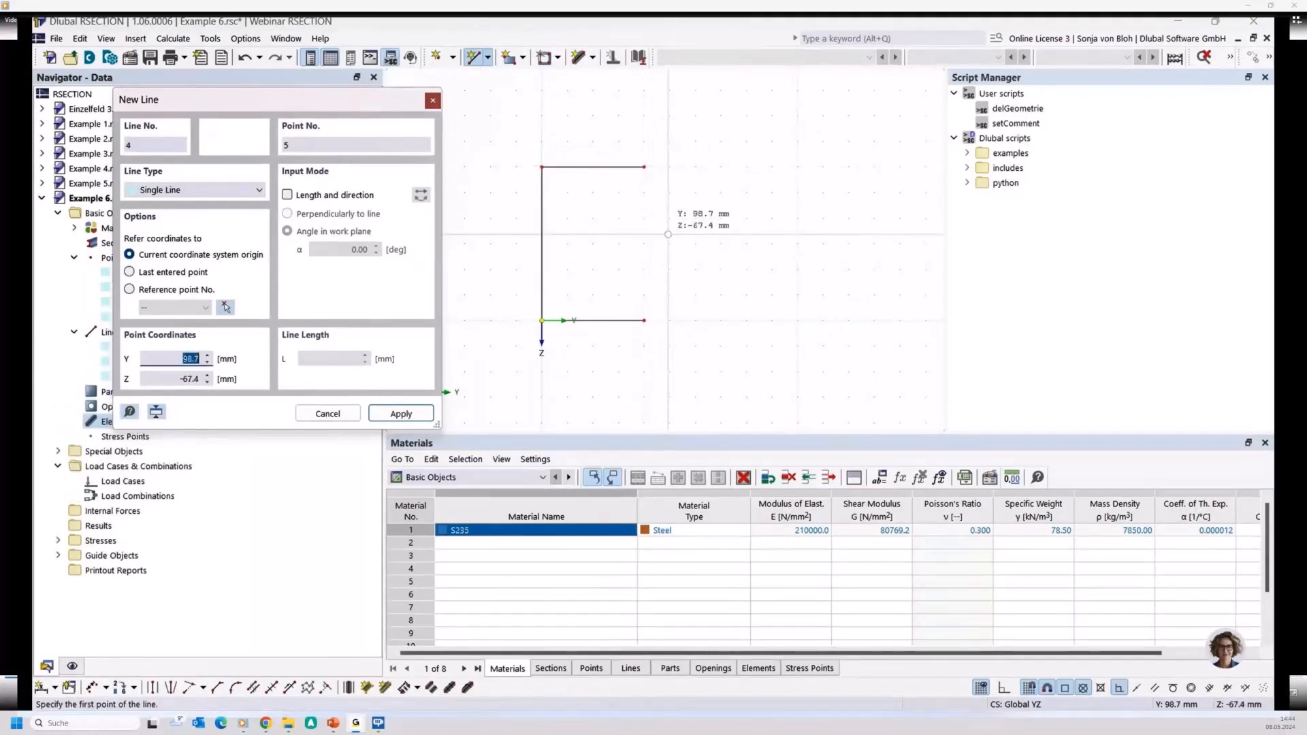
{"action": "key", "text": "Escape"}
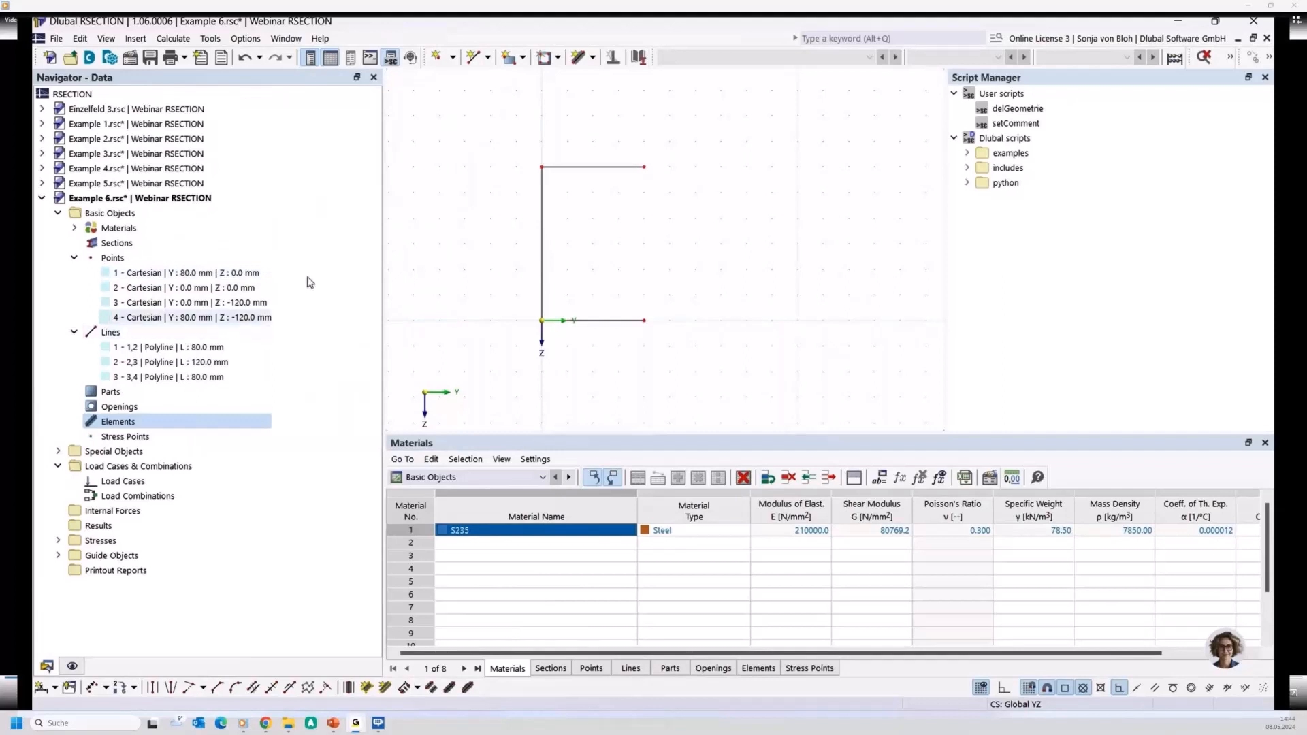
Step: Run the user script setComment to assign the comment "Centerline" to all channel points and lines
{"action": "double_click", "coordinate": [1016, 125]}
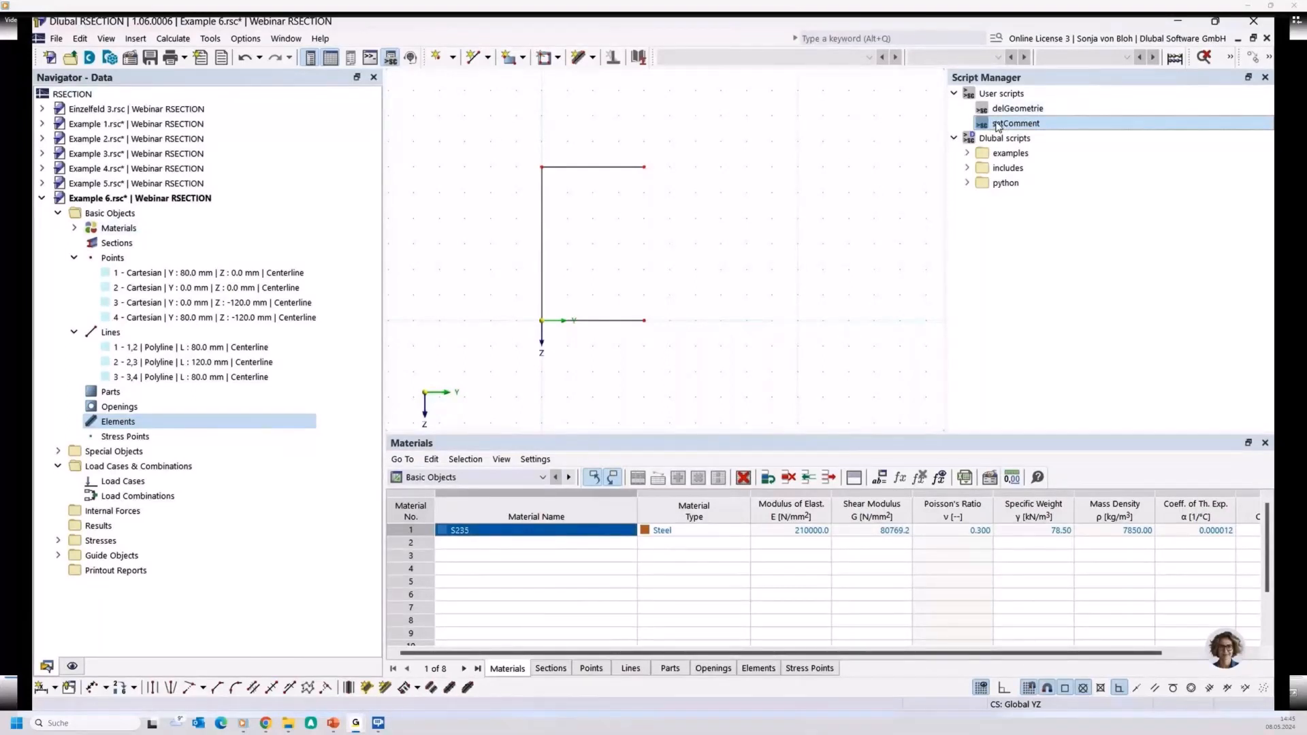
{"action": "right_click", "coordinate": [999, 127]}
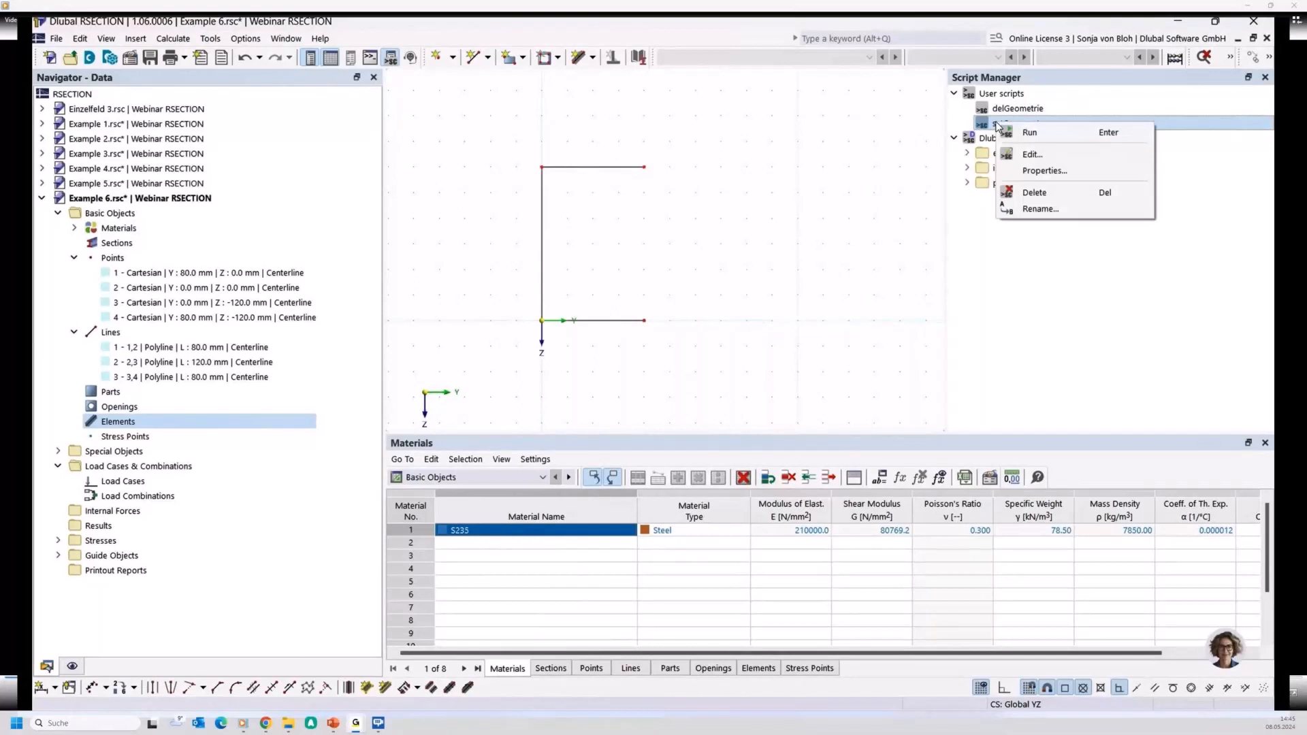
{"action": "left_click", "coordinate": [458, 283]}
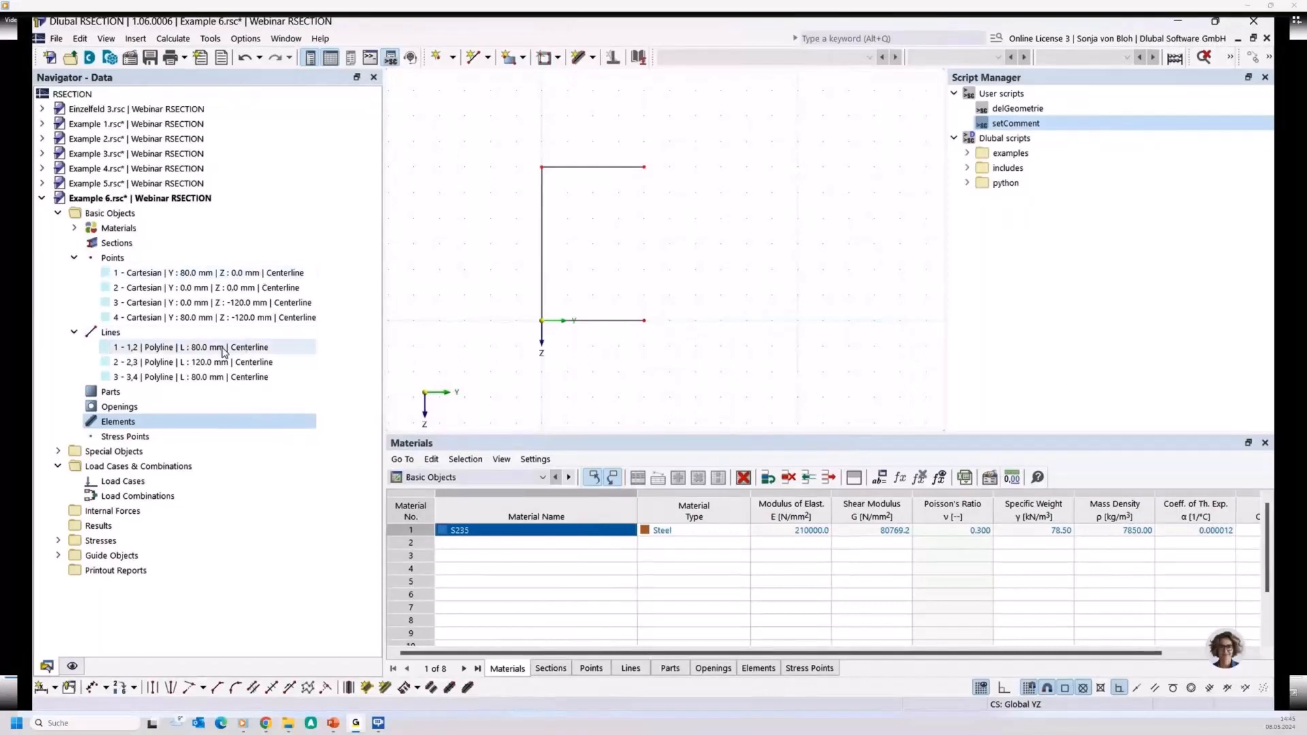
Step: Create 10 mm thick S235 elements on lines 1 to 3 of the 80 by 120 mm channel
{"action": "left_click", "coordinate": [210, 39]}
{"action": "mouse_move", "coordinate": [258, 179]}
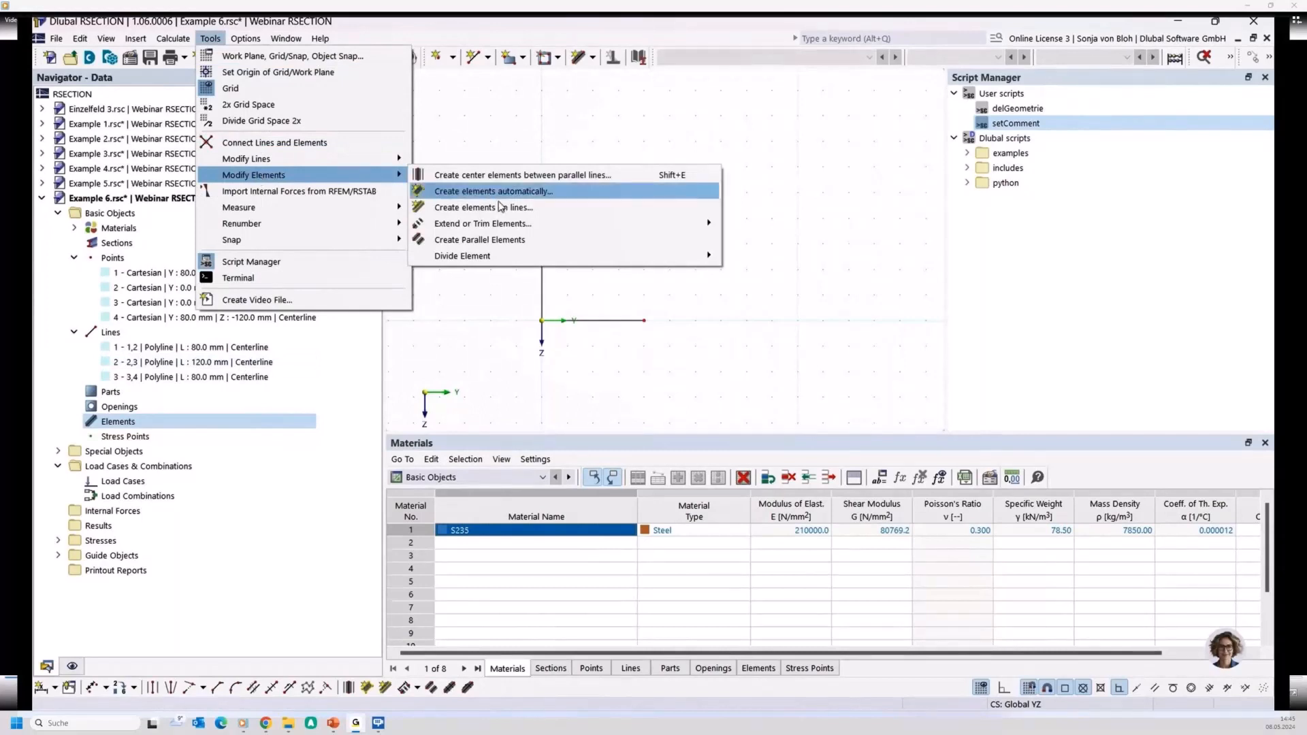
{"action": "left_click", "coordinate": [501, 207]}
{"action": "left_click", "coordinate": [792, 298]}
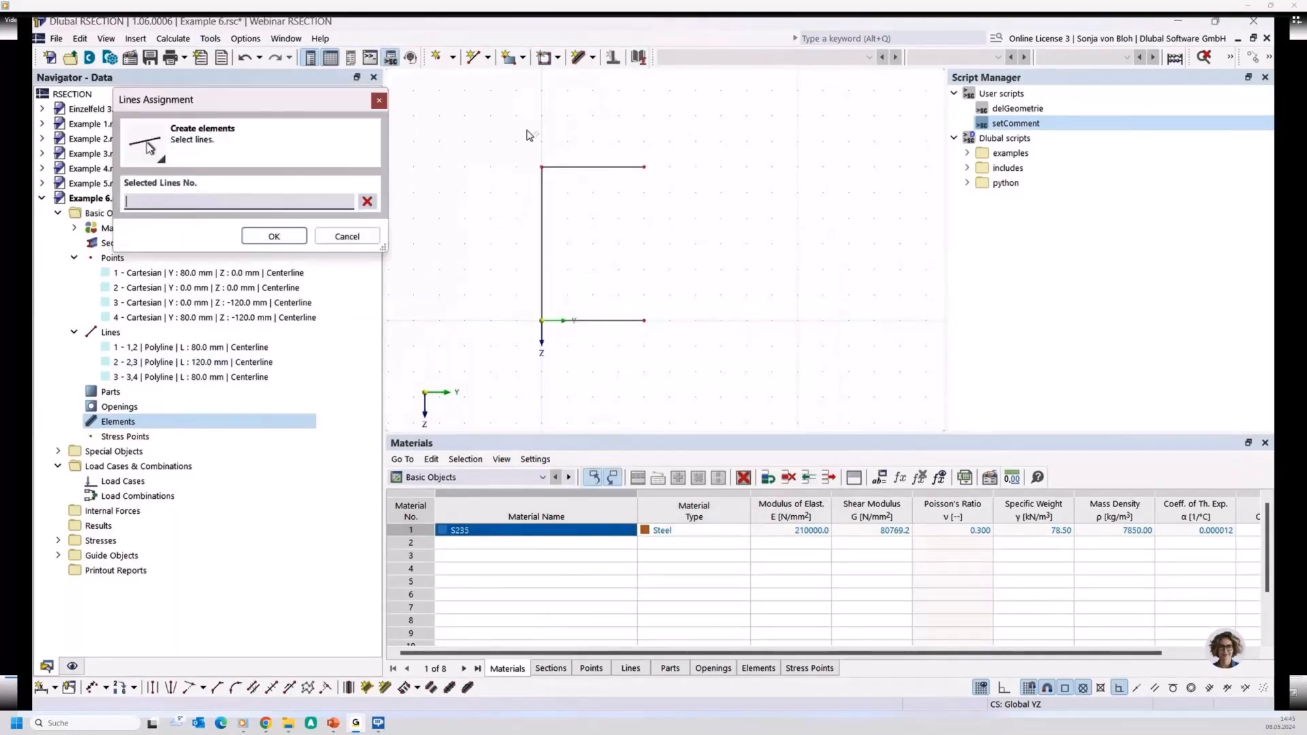
{"action": "left_click_drag", "start_coordinate": [526, 131], "coordinate": [747, 398]}
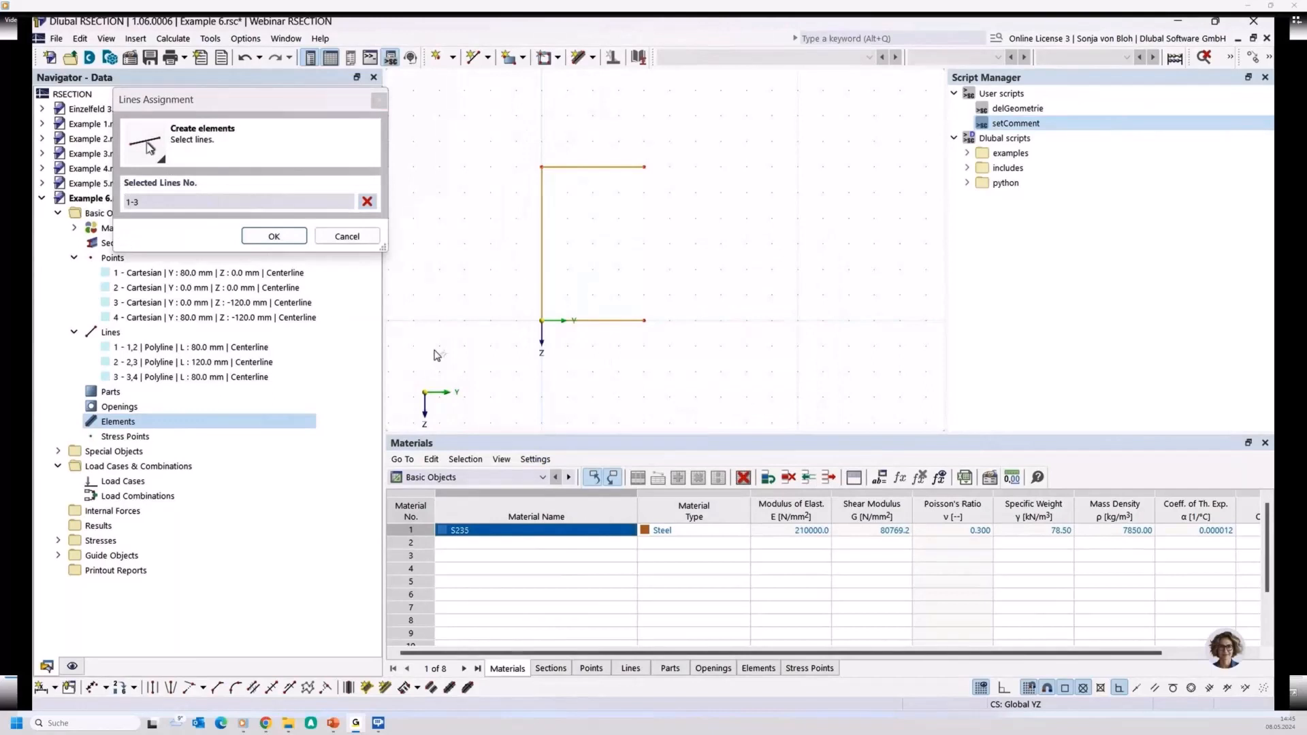
{"action": "left_click", "coordinate": [274, 236]}
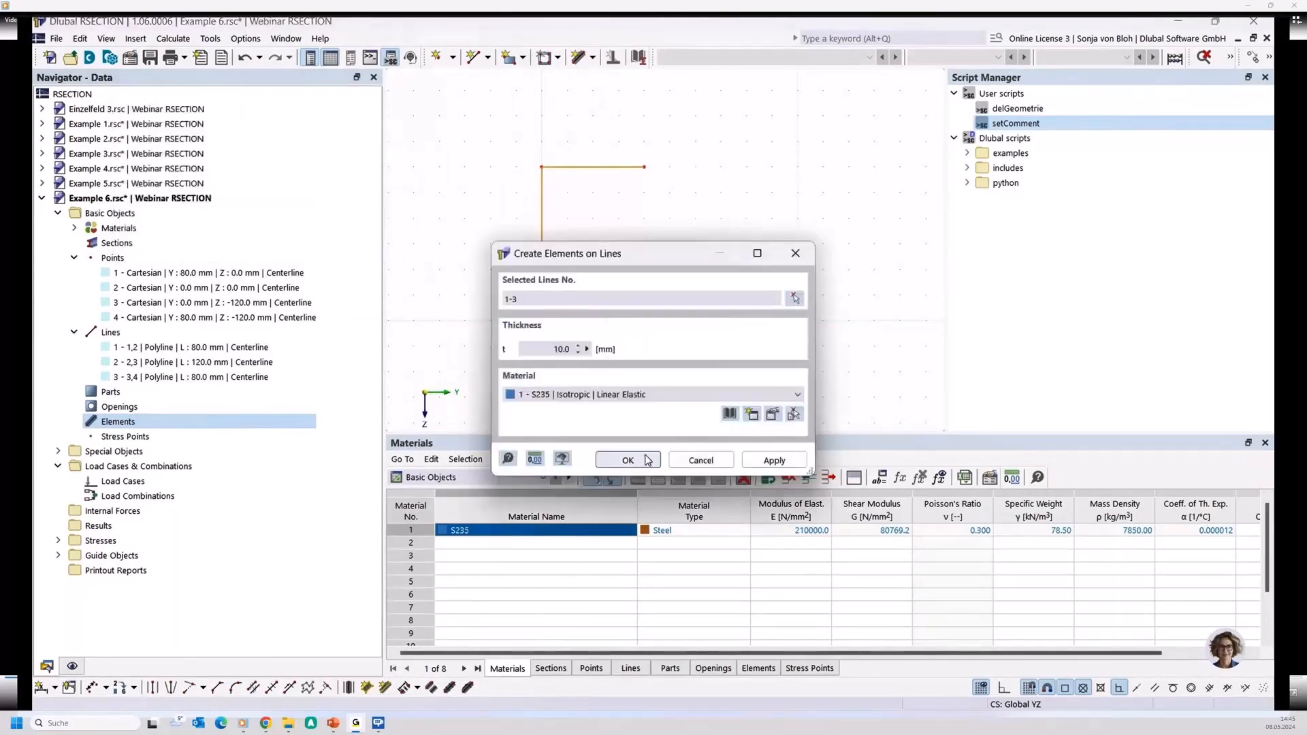
{"action": "left_click", "coordinate": [646, 460]}
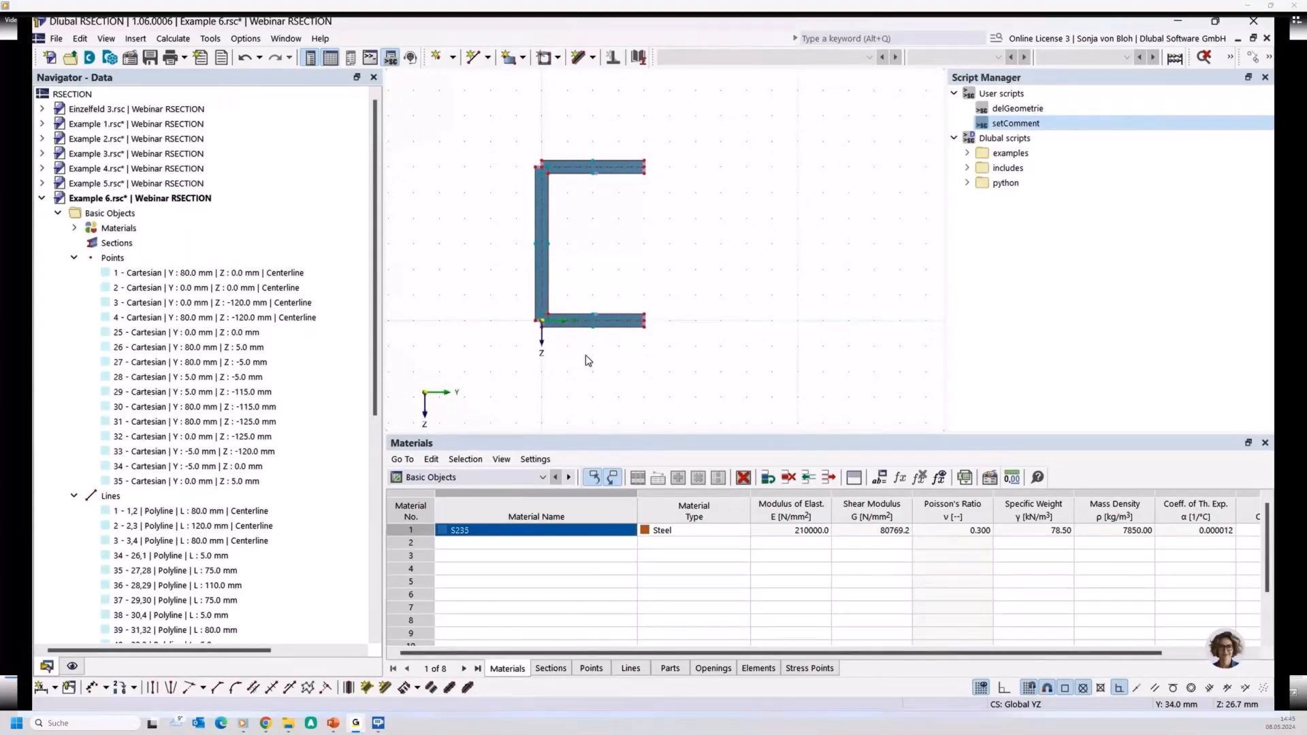
Step: Run the user script delGeometrie on the channel model with the generated elements
{"action": "left_click", "coordinate": [1016, 108]}
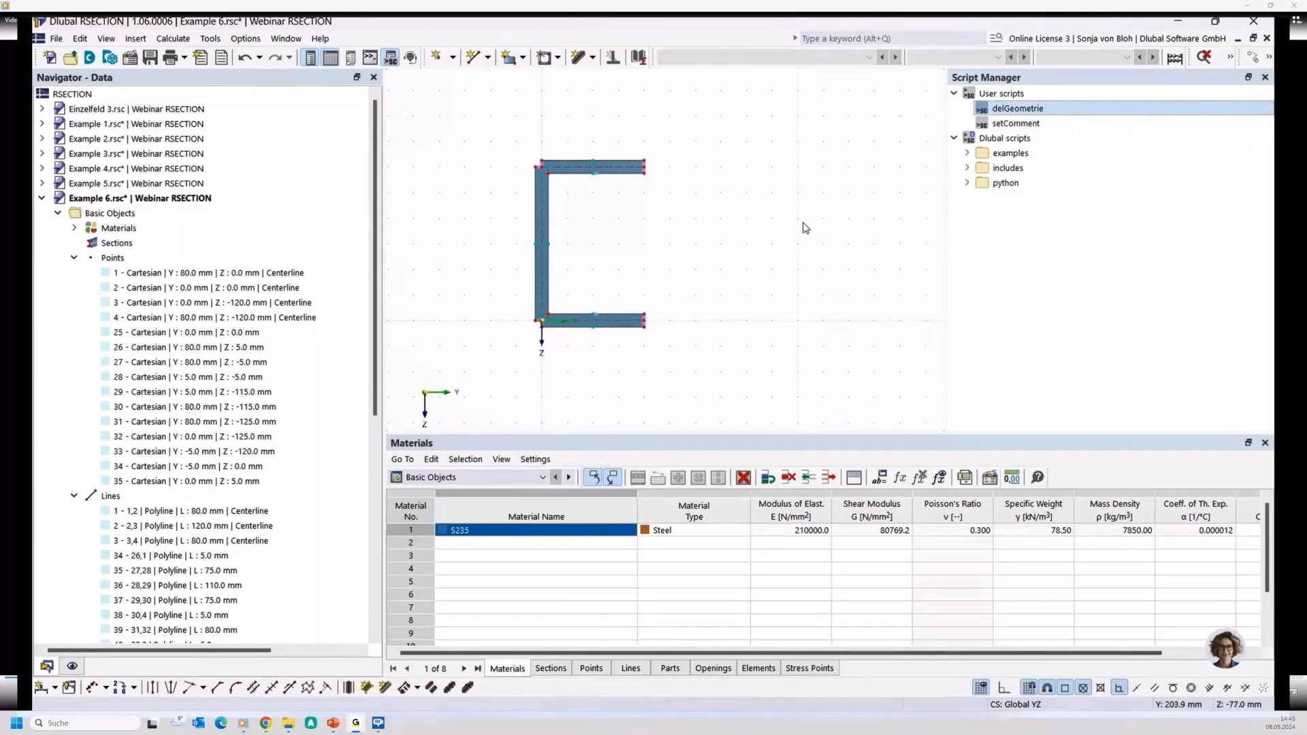
{"action": "double_click", "coordinate": [1011, 110]}
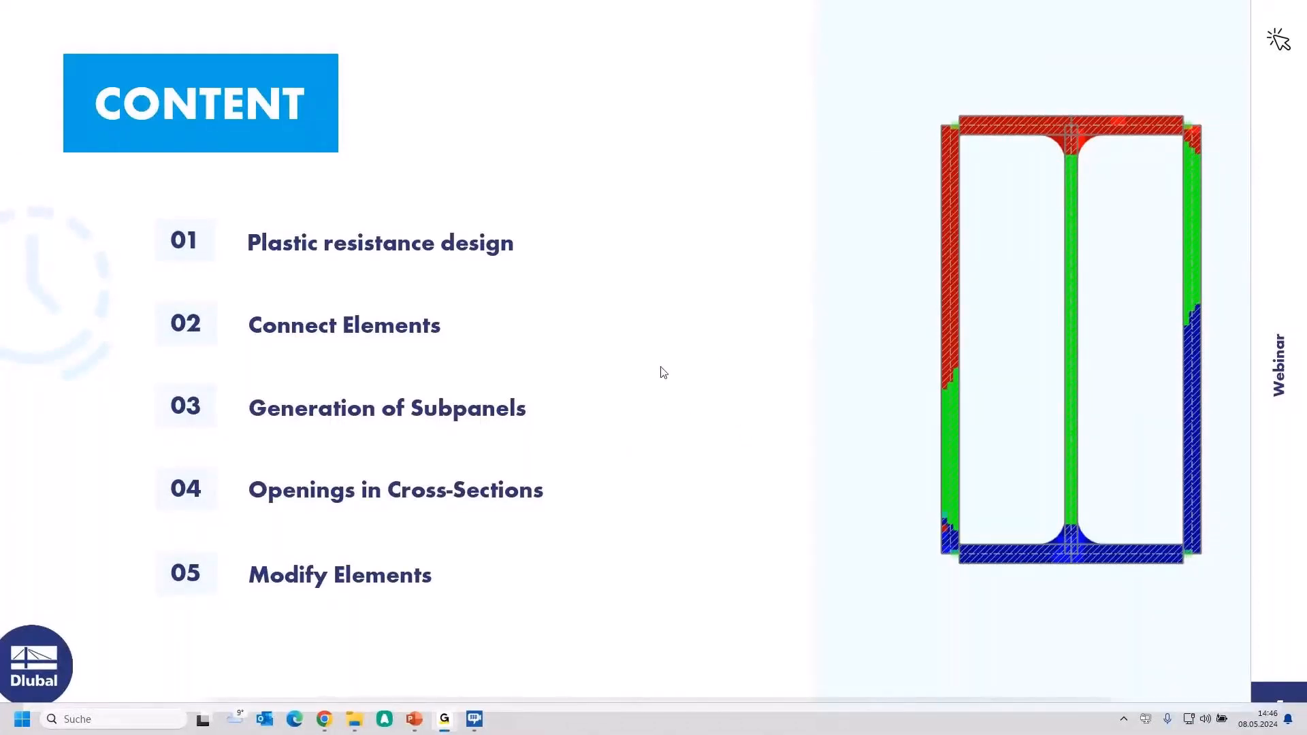
{"action": "left_click_drag", "start_coordinate": [868, 51], "coordinate": [1, 3]}
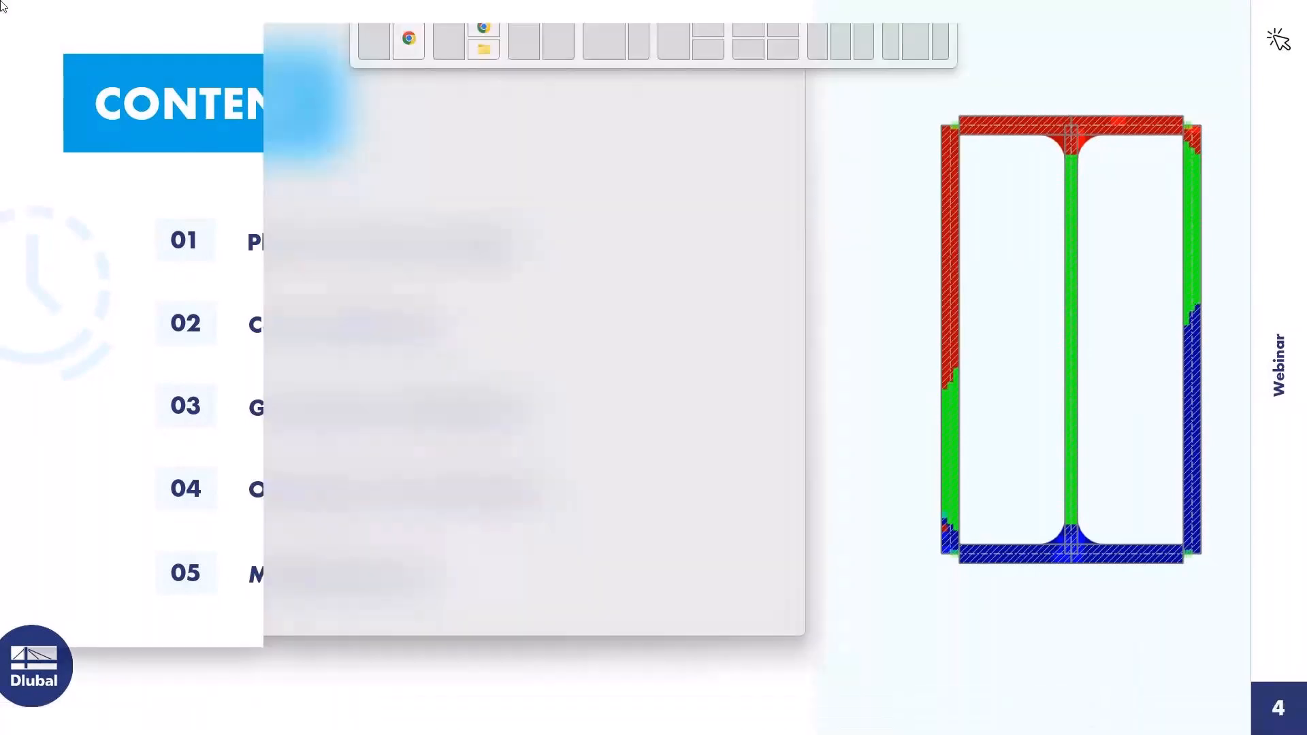